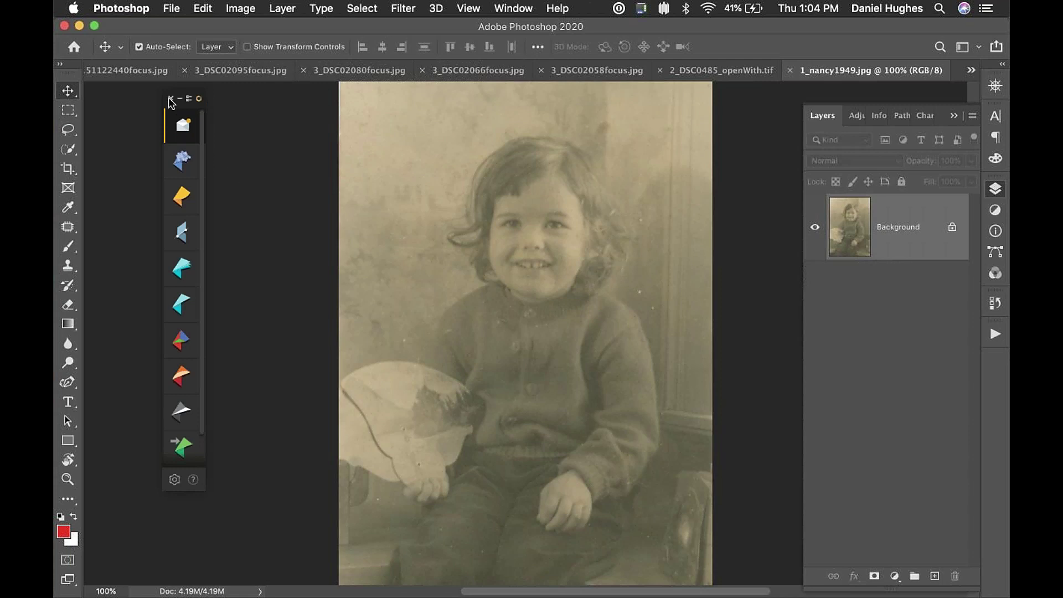
Step: Expand the Nik Selective Tool palette to show plug-in names, move it over the photo and close it
drag(176, 90, 265, 123)
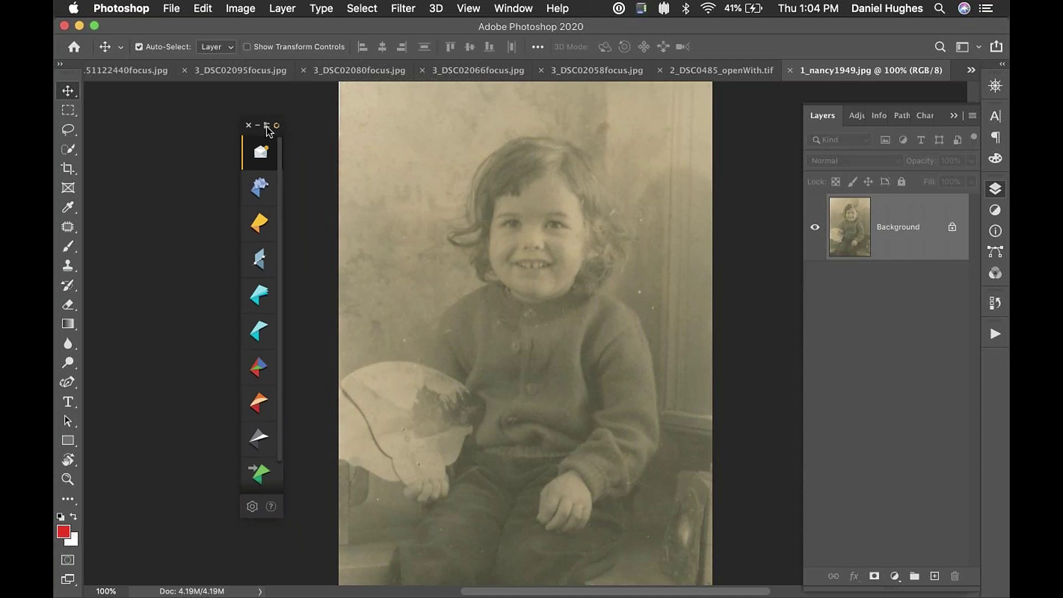
click(267, 126)
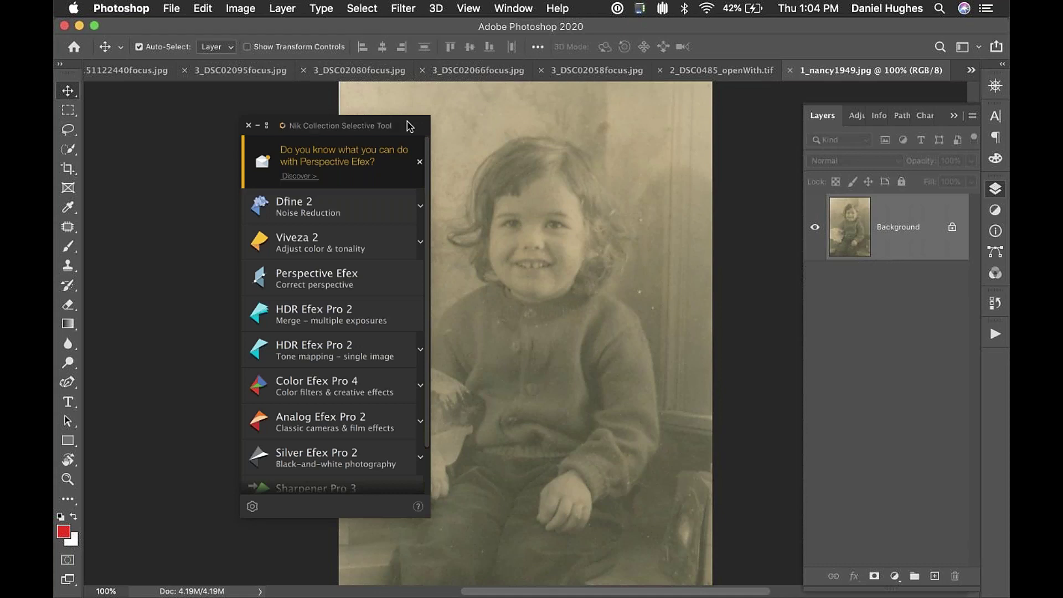
drag(407, 123, 588, 139)
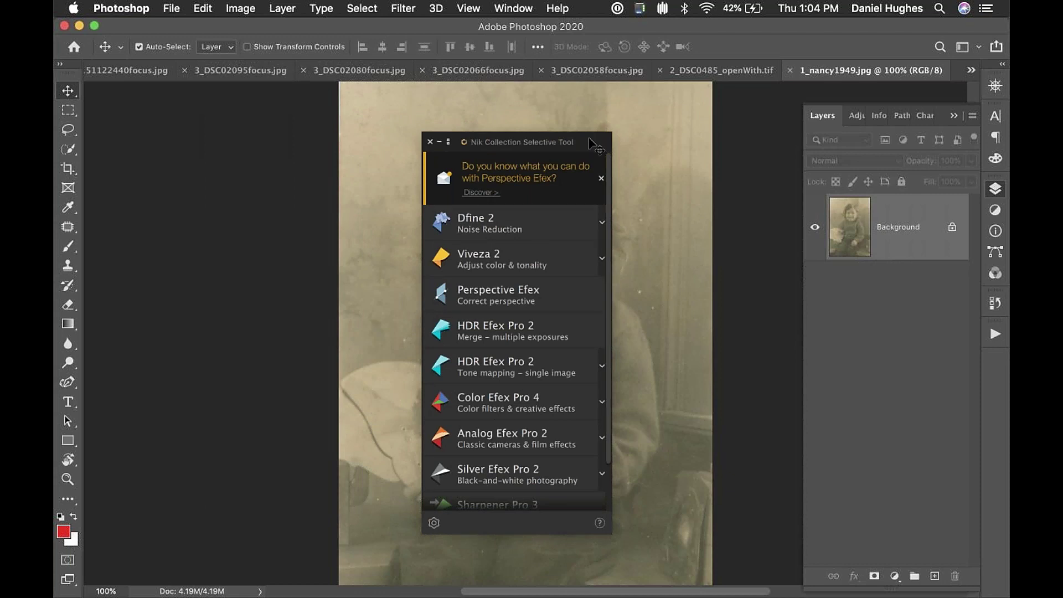
click(430, 142)
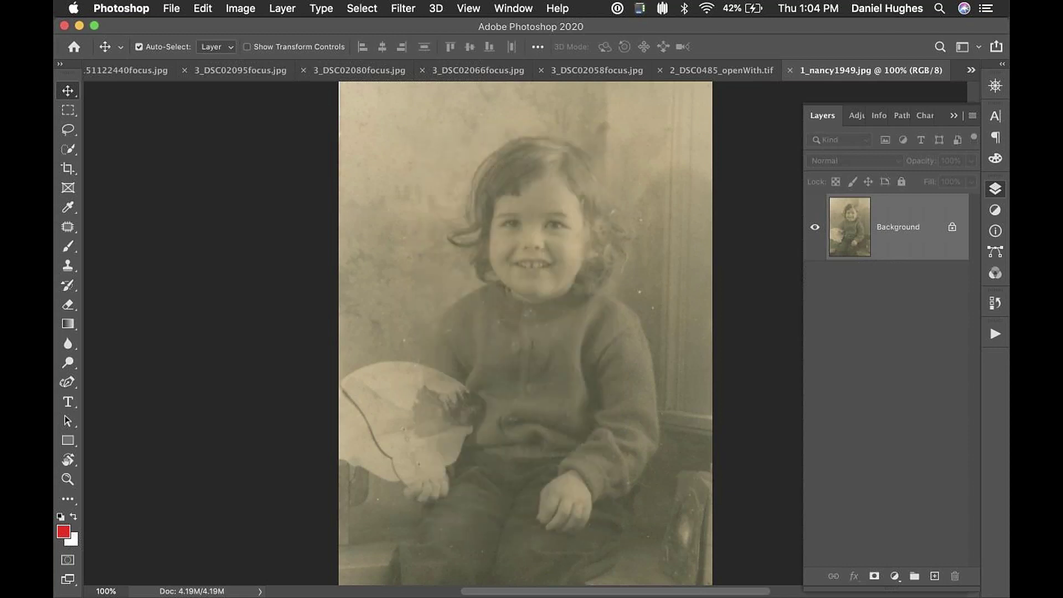
Step: View the list of Nik Collection plug-ins available among the filters and dismiss it
click(410, 10)
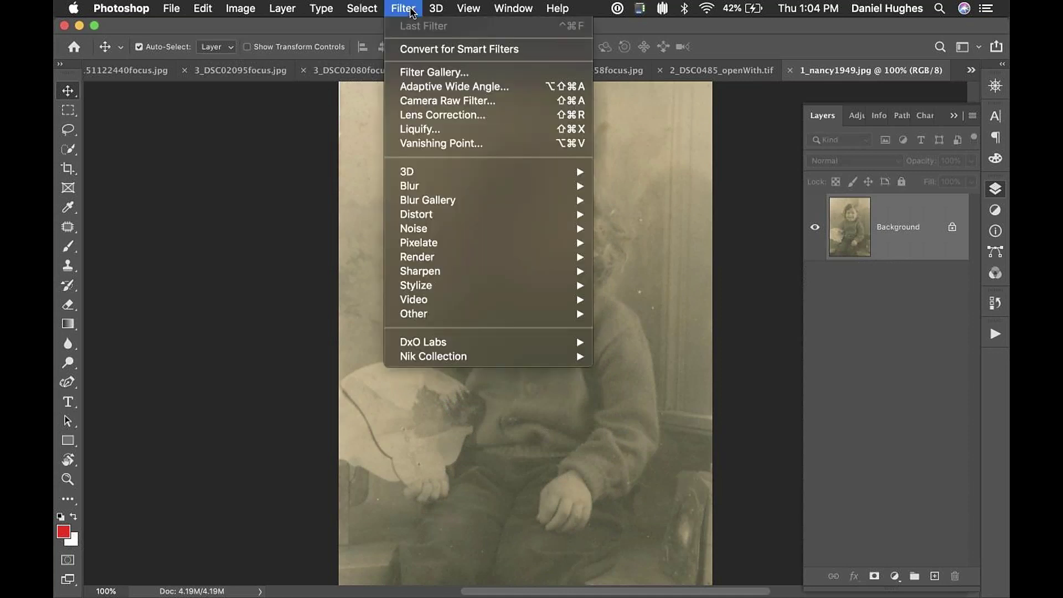
mouse_move(438, 357)
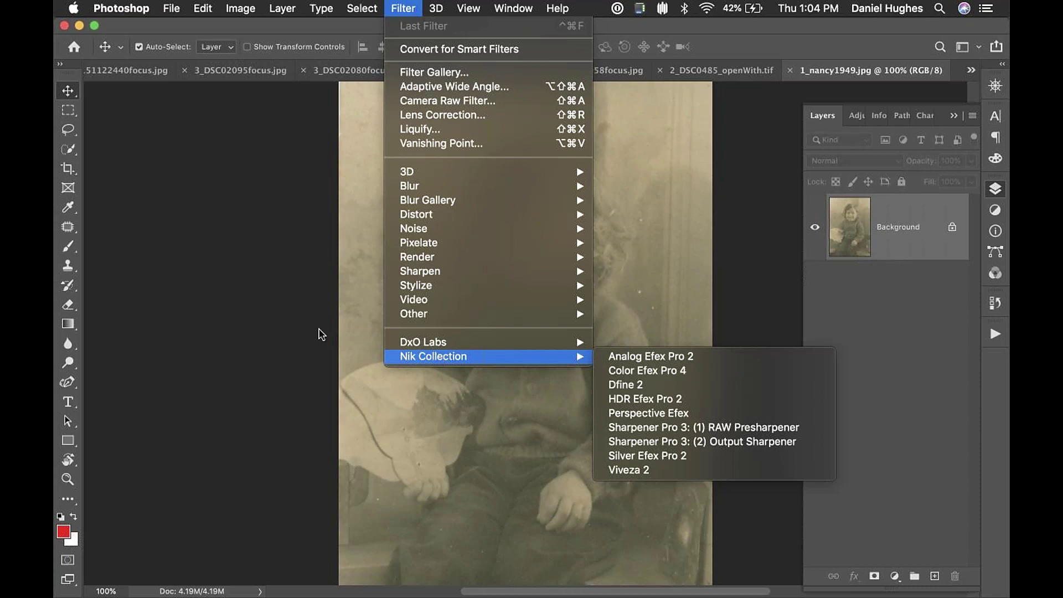
click(244, 320)
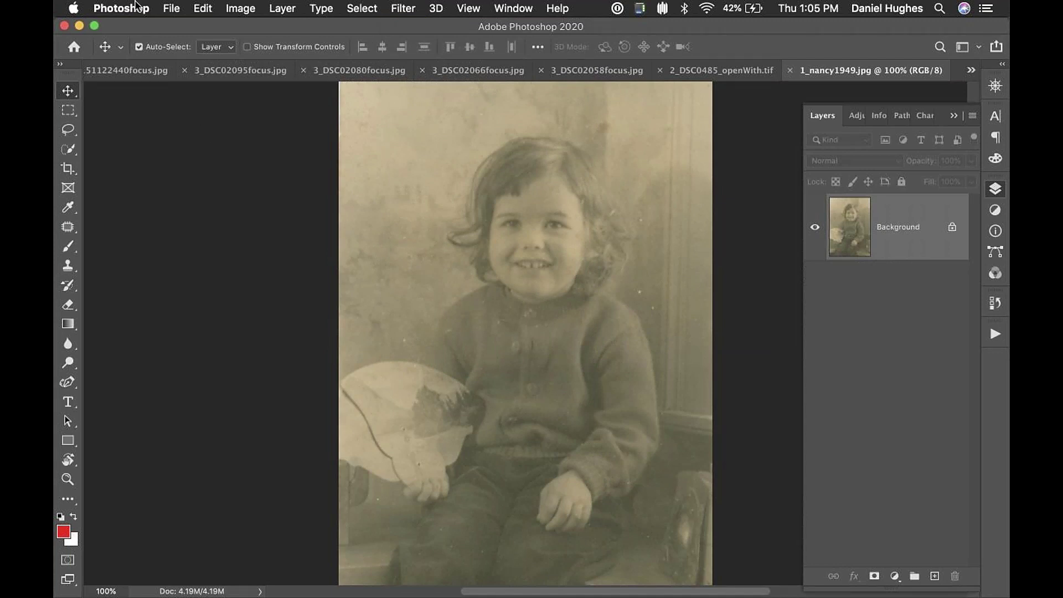
Step: Reopen the palette with the Nik Selective Tool 2 automation and move it toward the photo's left edge
click(171, 8)
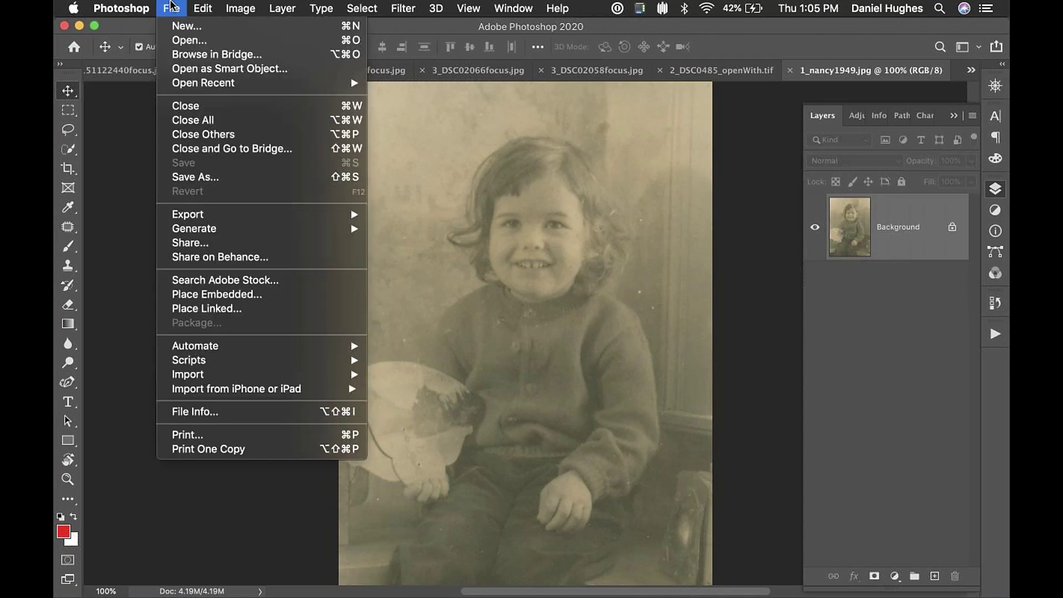
mouse_move(145, 7)
mouse_move(246, 347)
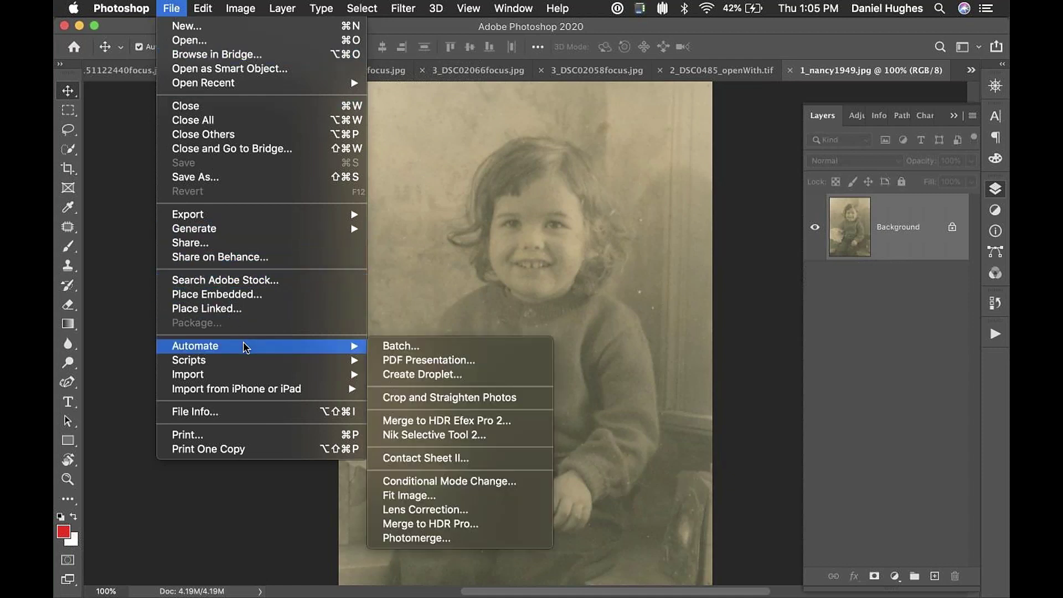
click(448, 436)
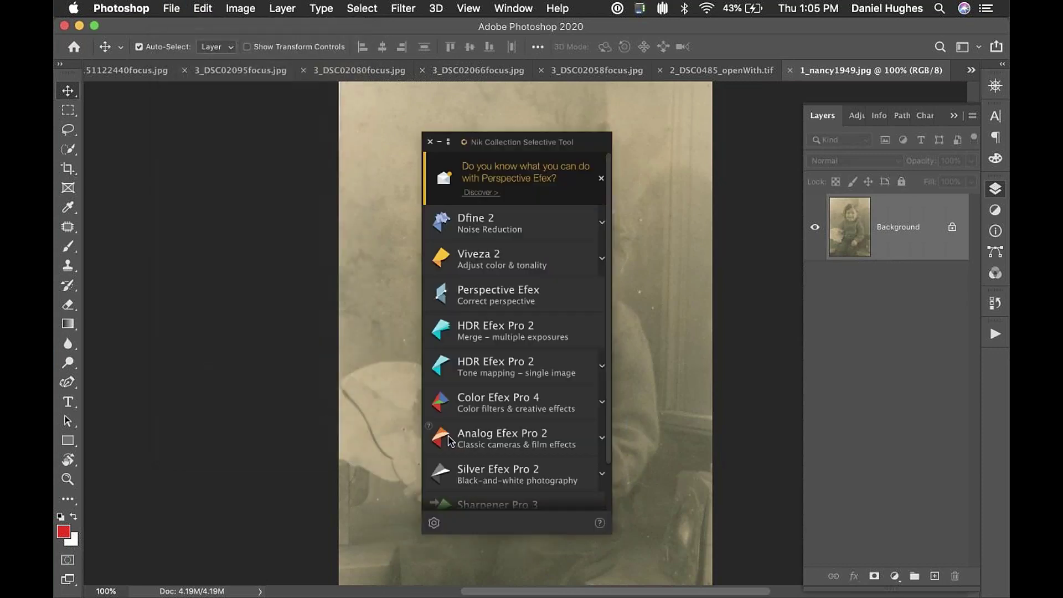
drag(594, 145, 464, 143)
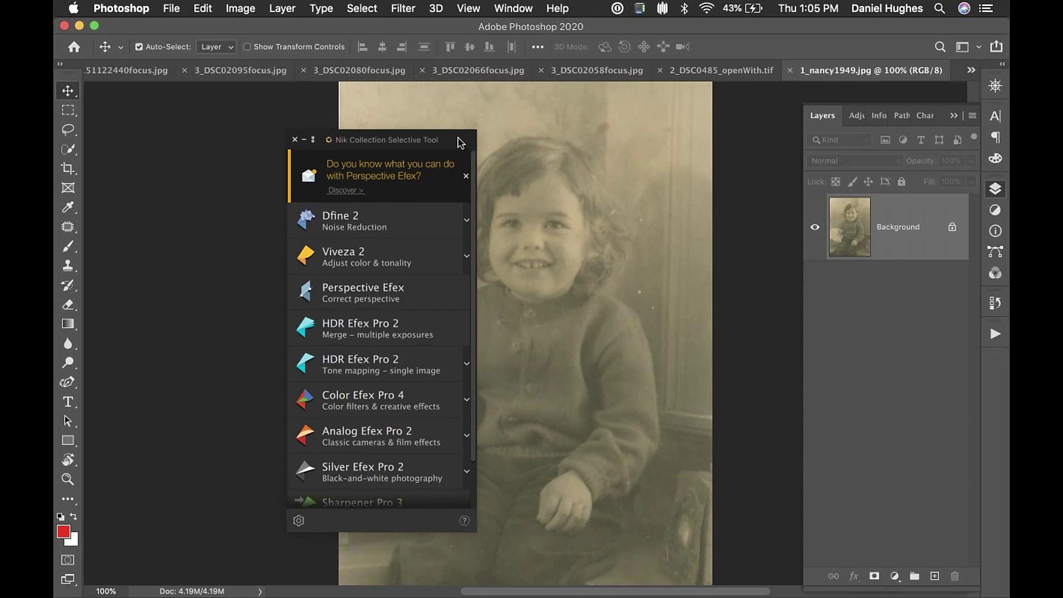
drag(464, 145, 416, 135)
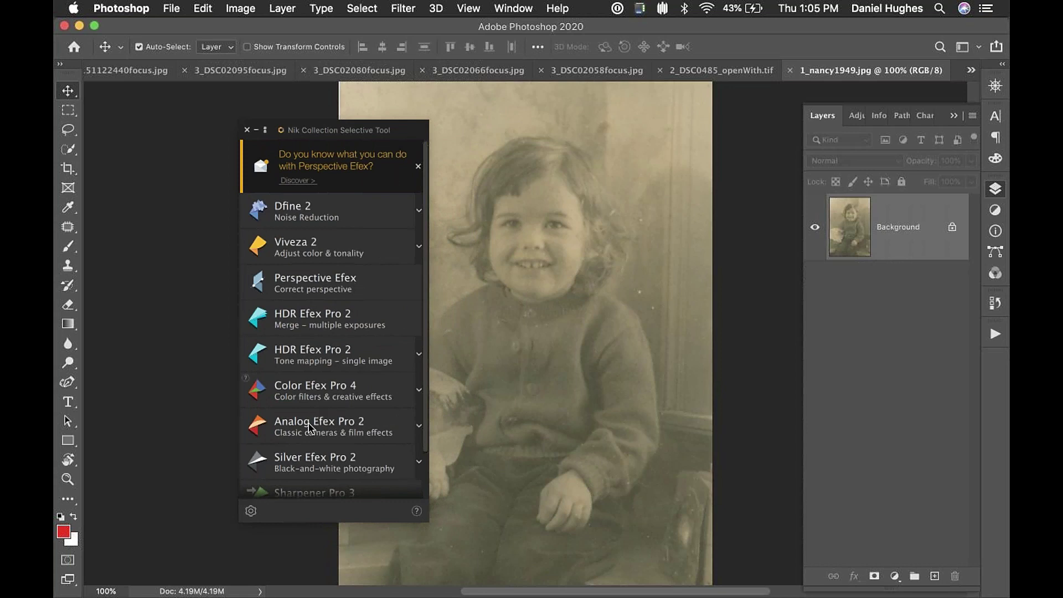
Step: Review the Nik Collection preferences, toggling the option to open the Selective Tool automatically on launch, and accept them
click(251, 513)
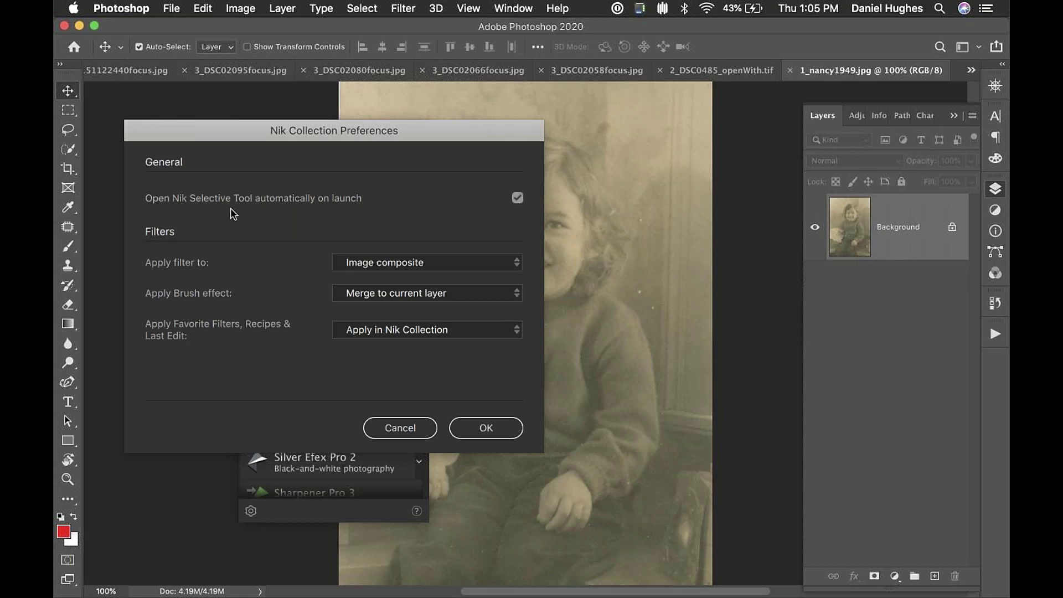
click(517, 198)
click(517, 201)
click(491, 430)
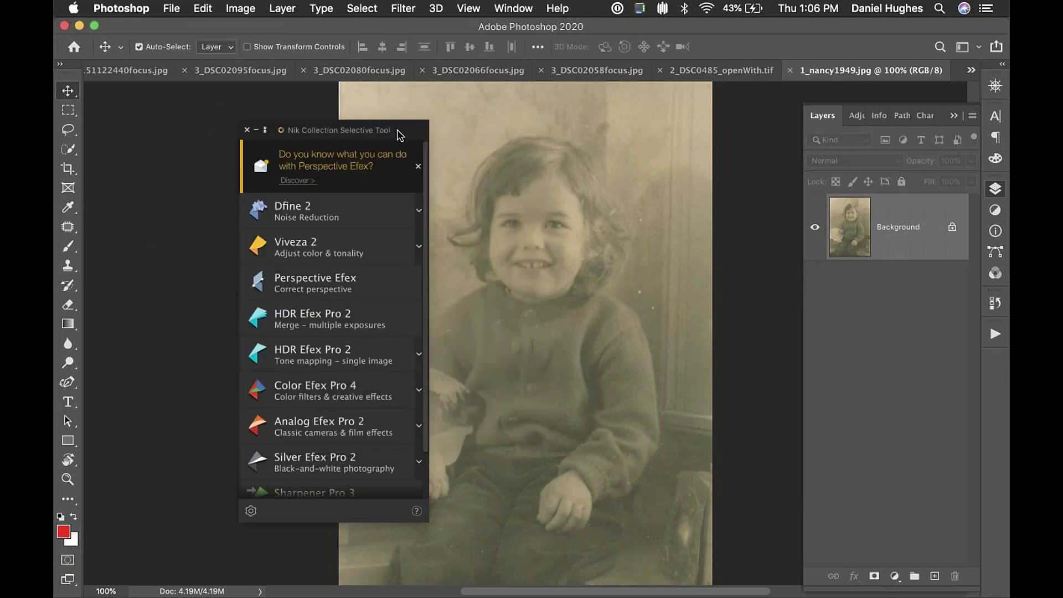
Step: Collapse the Selective Tool palette to icons only, place it beside the photo and look through its plug-in icons
drag(398, 134, 429, 119)
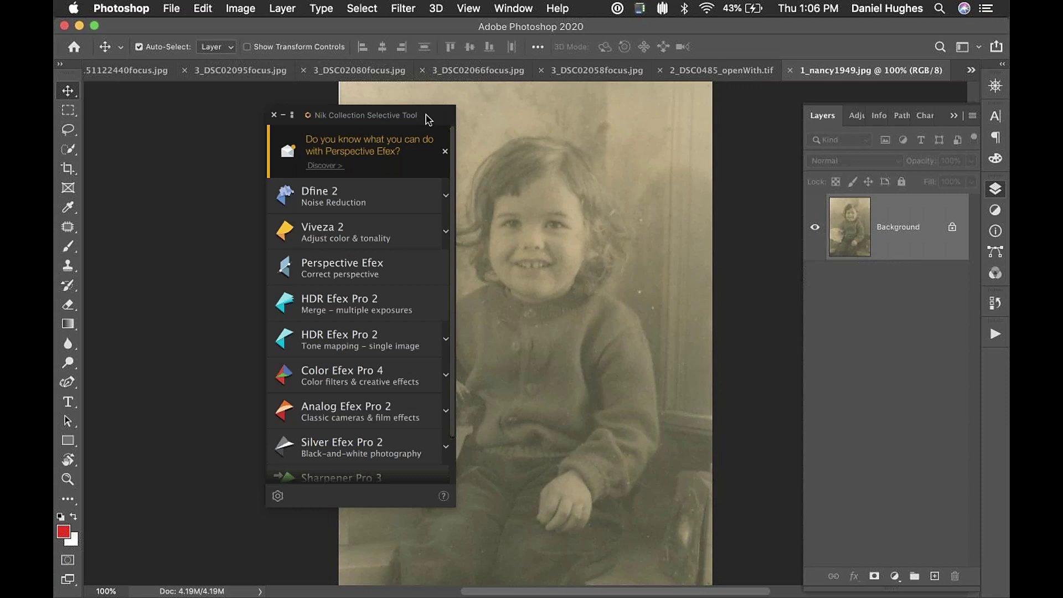
click(292, 116)
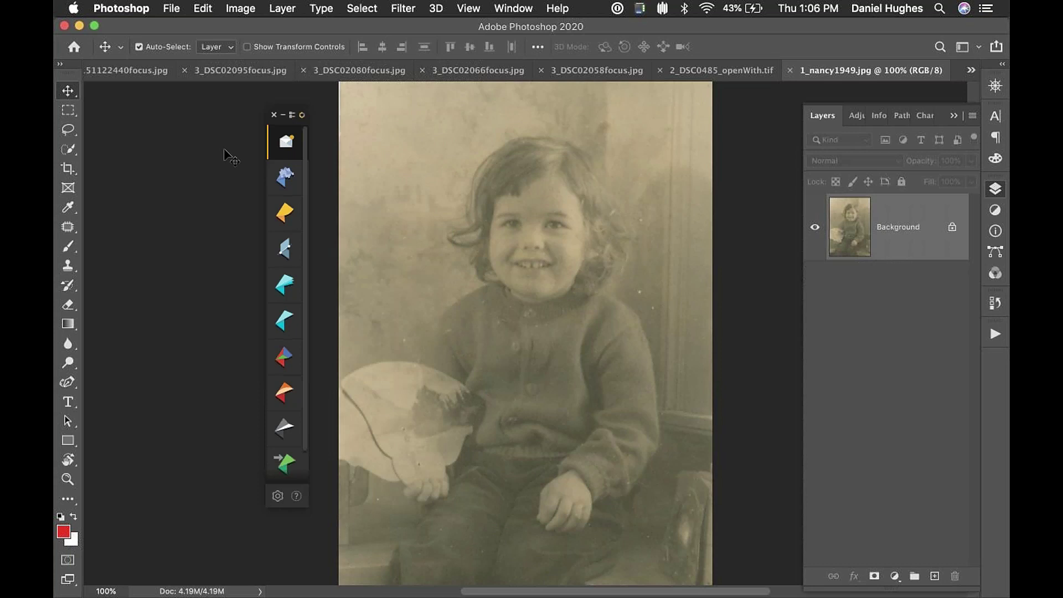
mouse_move(306, 115)
mouse_down()
mouse_move(295, 139)
mouse_move(297, 100)
mouse_up()
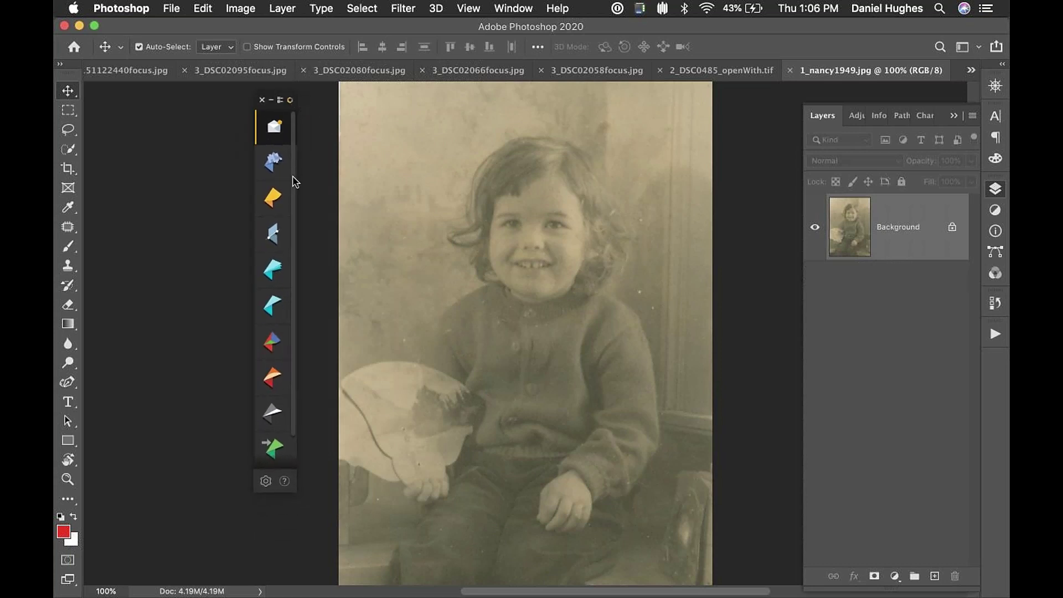
scroll(295, 183, down, 1)
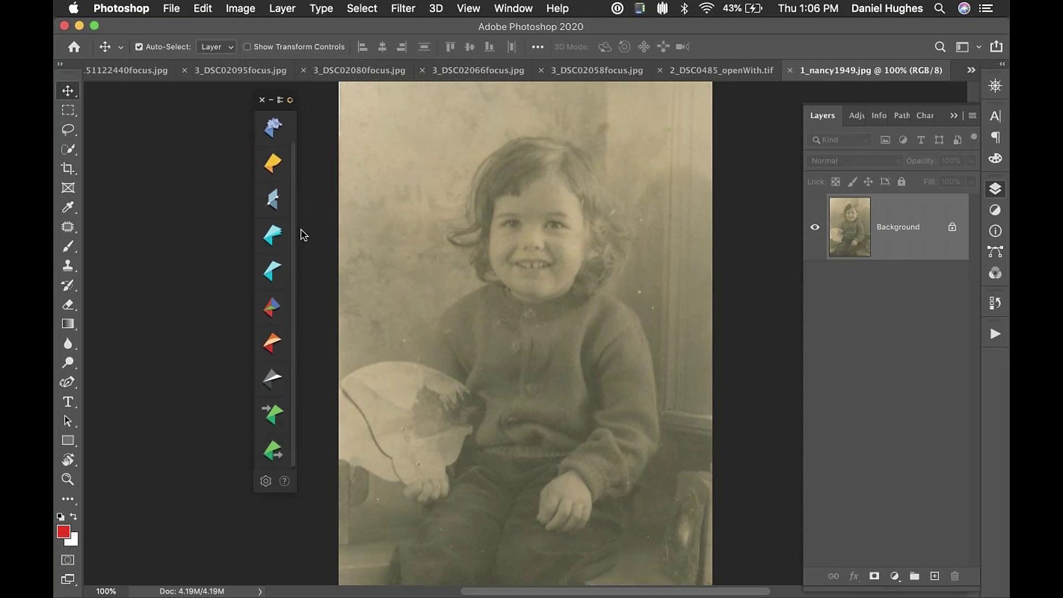
scroll(299, 166, up, 1)
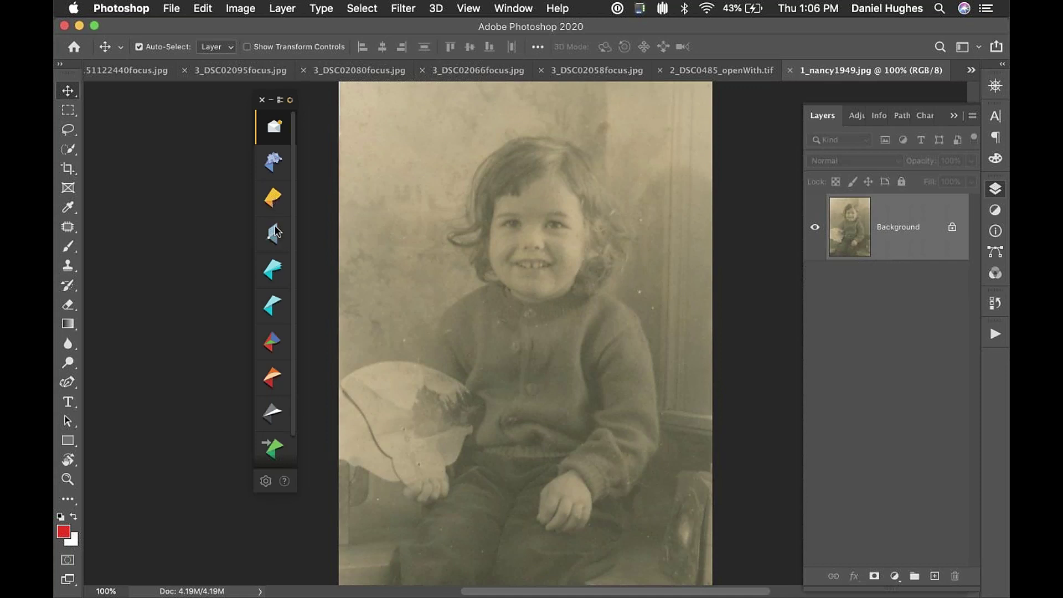
Step: Expand the Selective Tool palette and move it, then collapse it again and place it against the toolbox
click(281, 101)
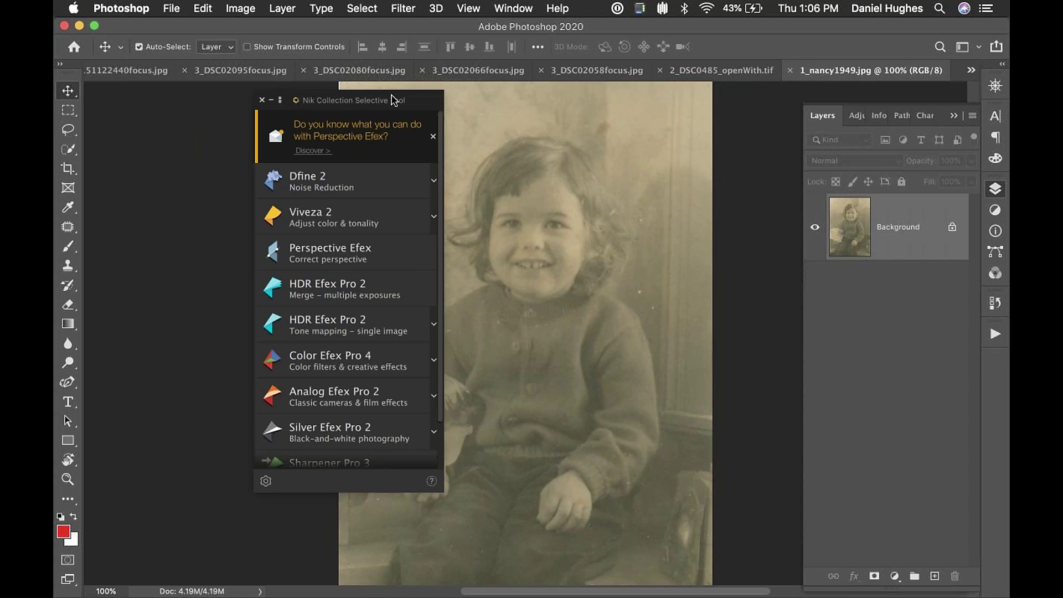
drag(430, 102, 330, 133)
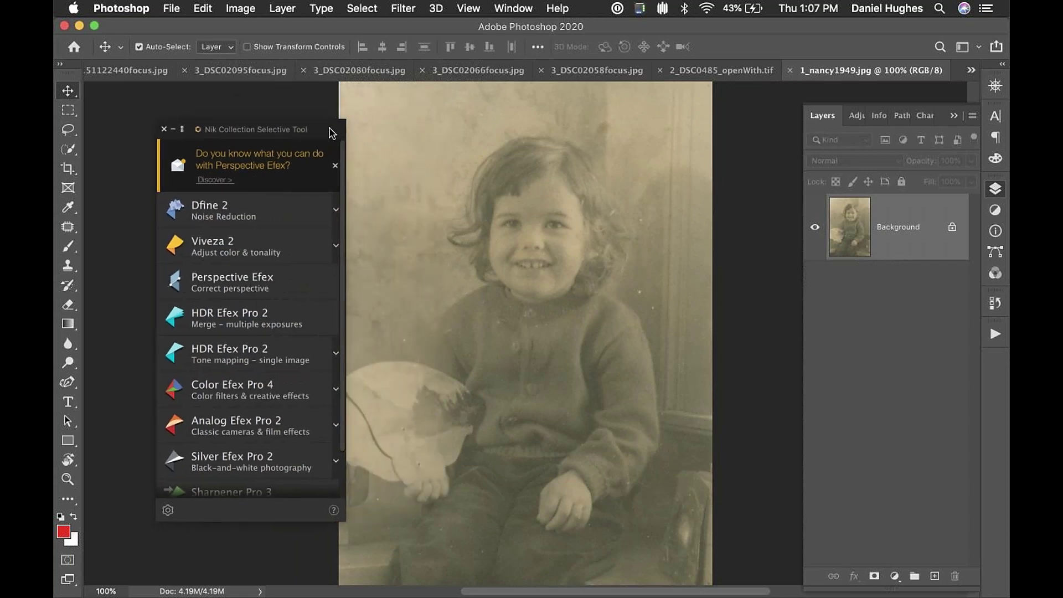
click(183, 131)
drag(187, 130, 123, 98)
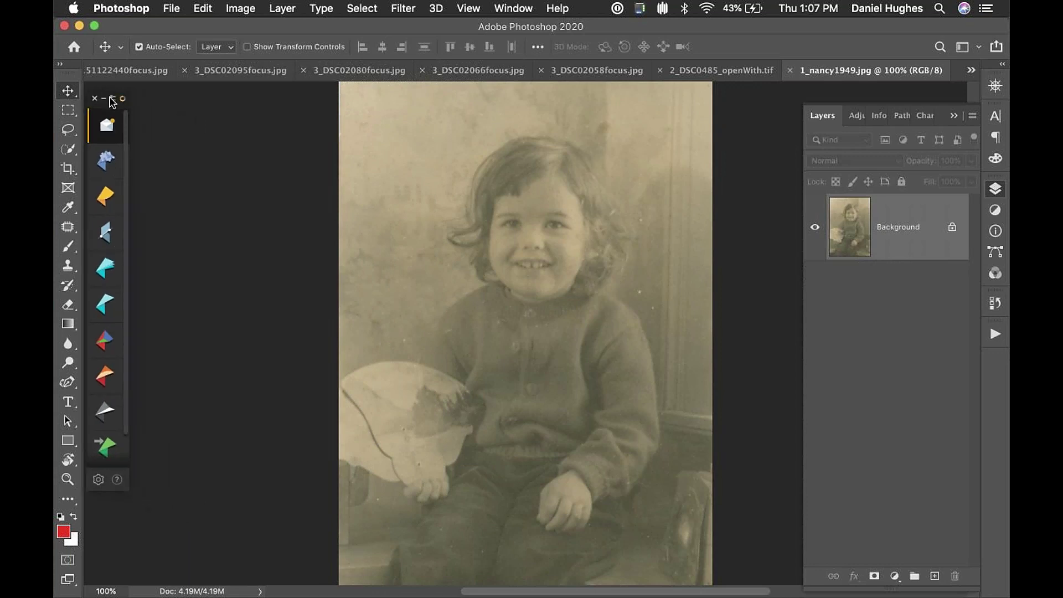
Step: Expand the Selective Tool palette to show plug-in names and position it between the toolbox and the photo
click(113, 100)
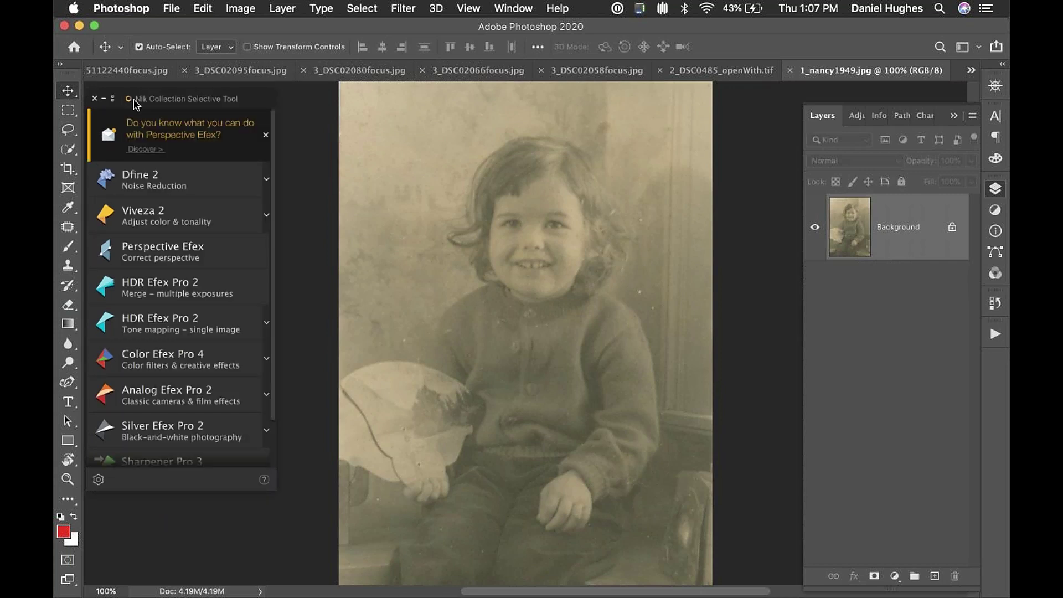
drag(261, 100, 279, 118)
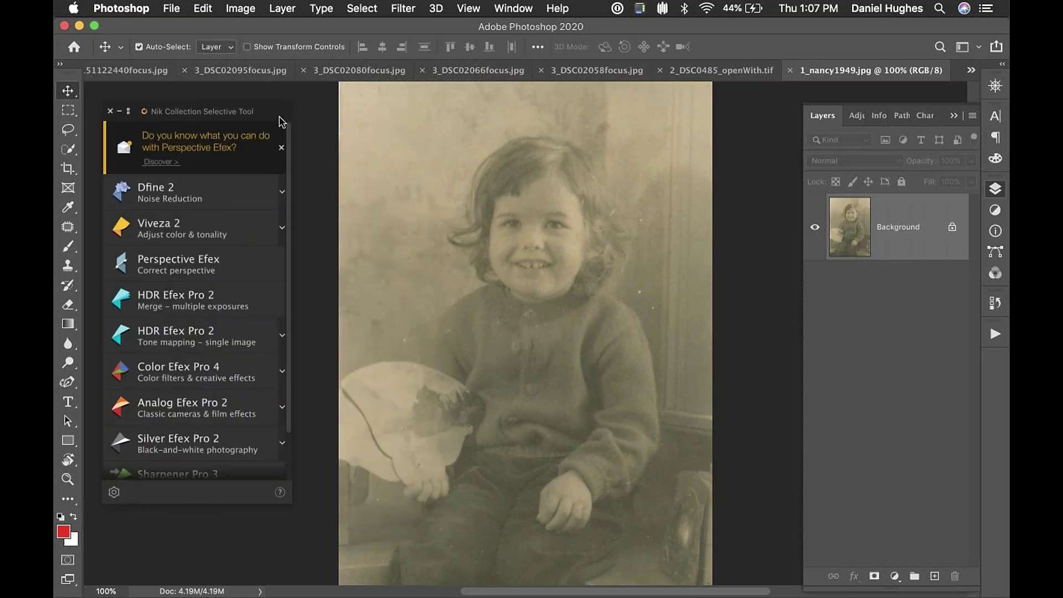
drag(280, 118, 302, 118)
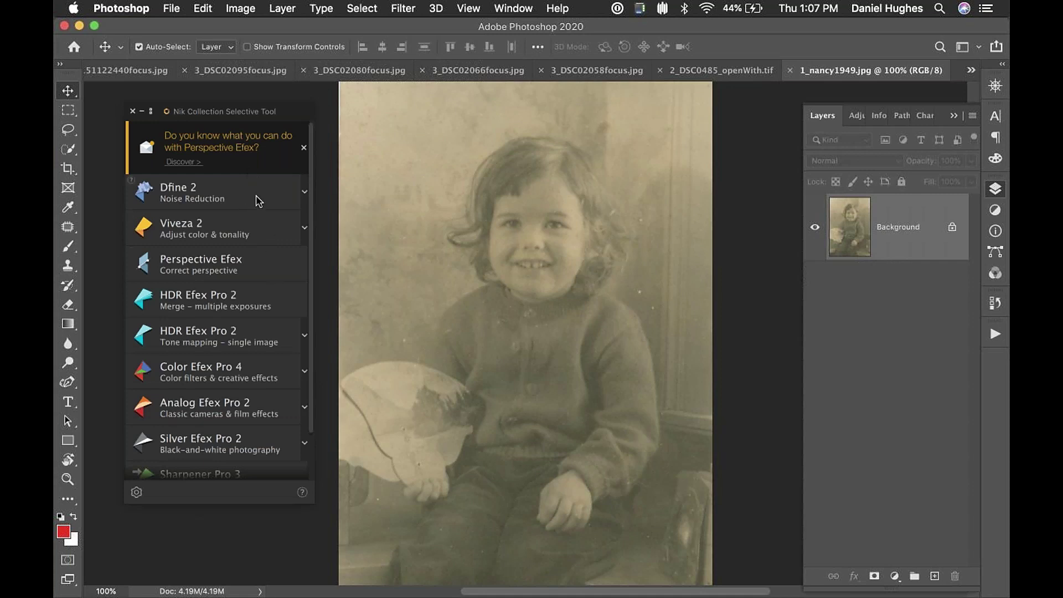
drag(287, 114, 286, 93)
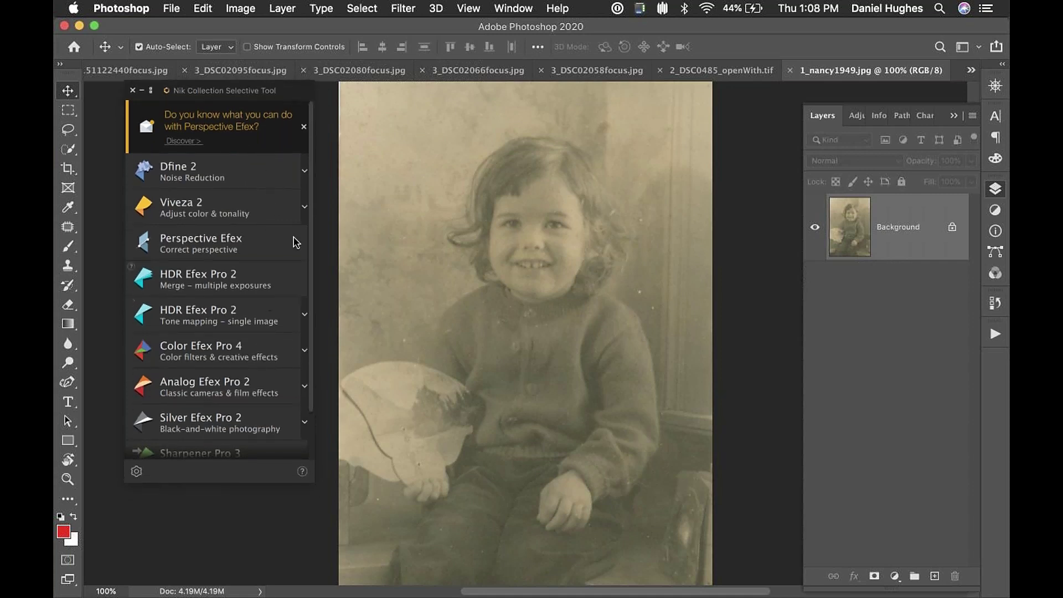
Step: Launch Silver Efex Pro 2 on the photo and enlarge its window to fill the screen
drag(312, 220, 315, 285)
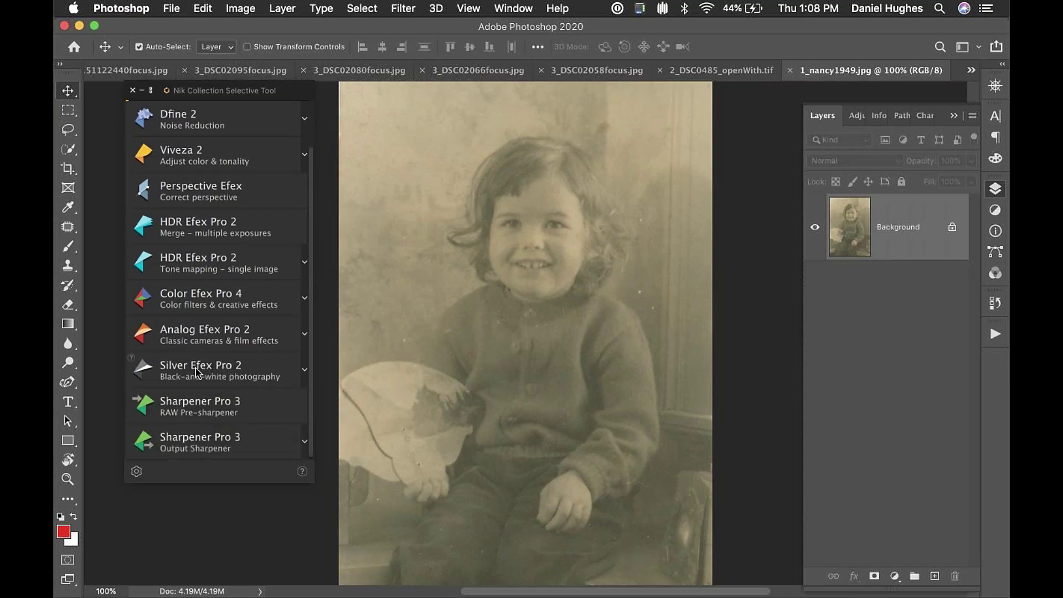
click(233, 370)
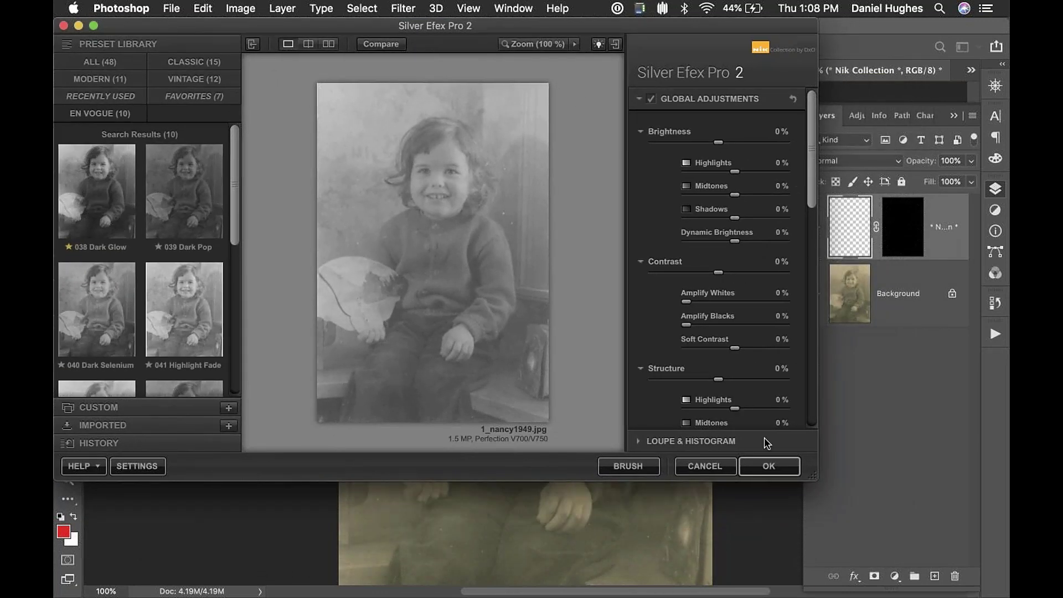
drag(815, 478, 1004, 594)
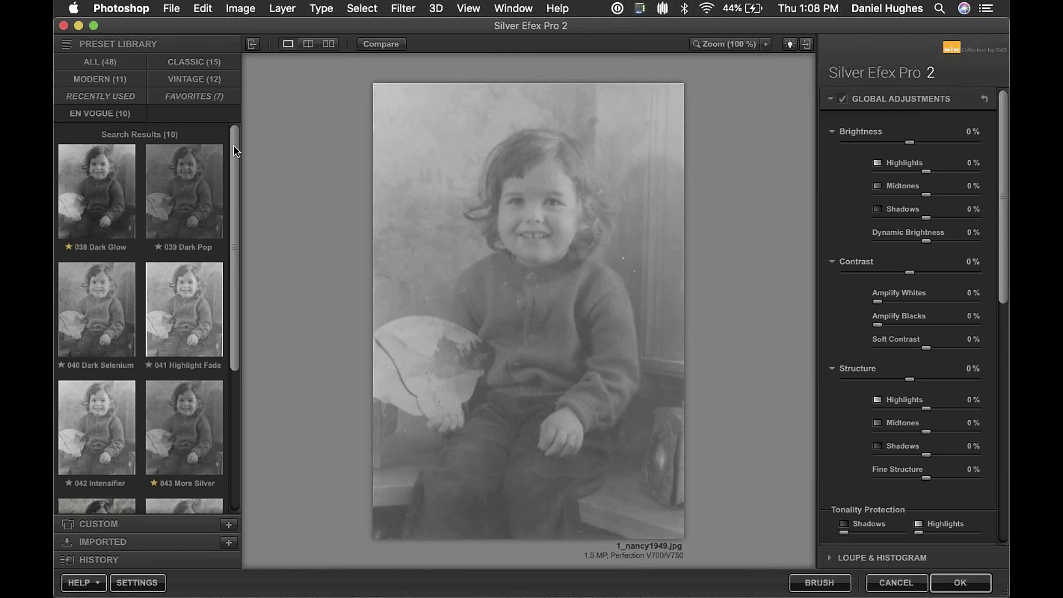
Step: Apply the 043 More Silver preset from the En Vogue presets
scroll(195, 277, down, 5)
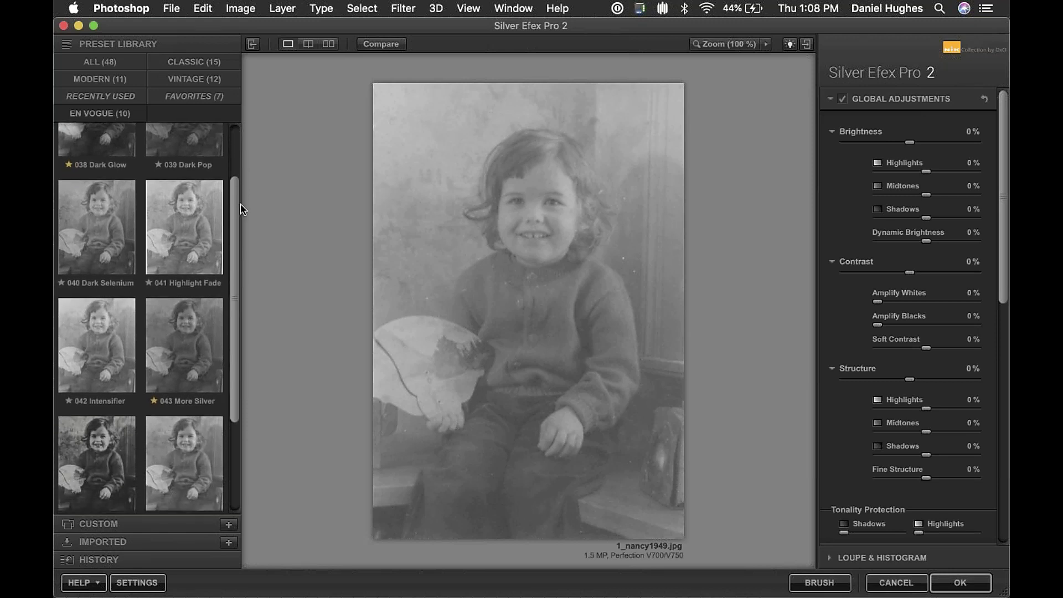
click(192, 274)
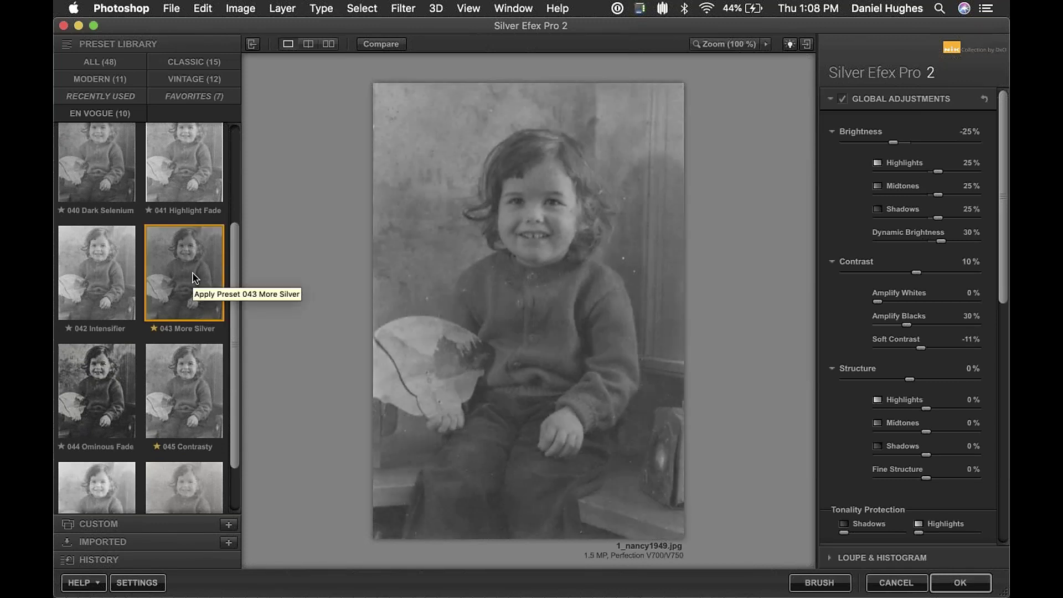
Step: Collapse the Brightness, Contrast and Structure adjustment groups and accept the black-and-white conversion
click(863, 133)
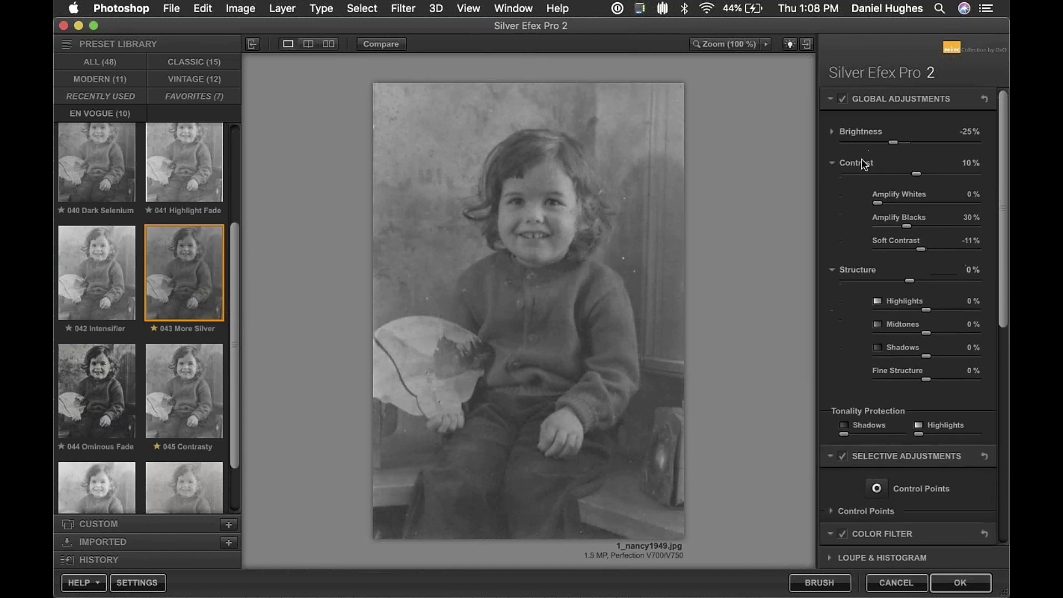
click(862, 163)
click(856, 197)
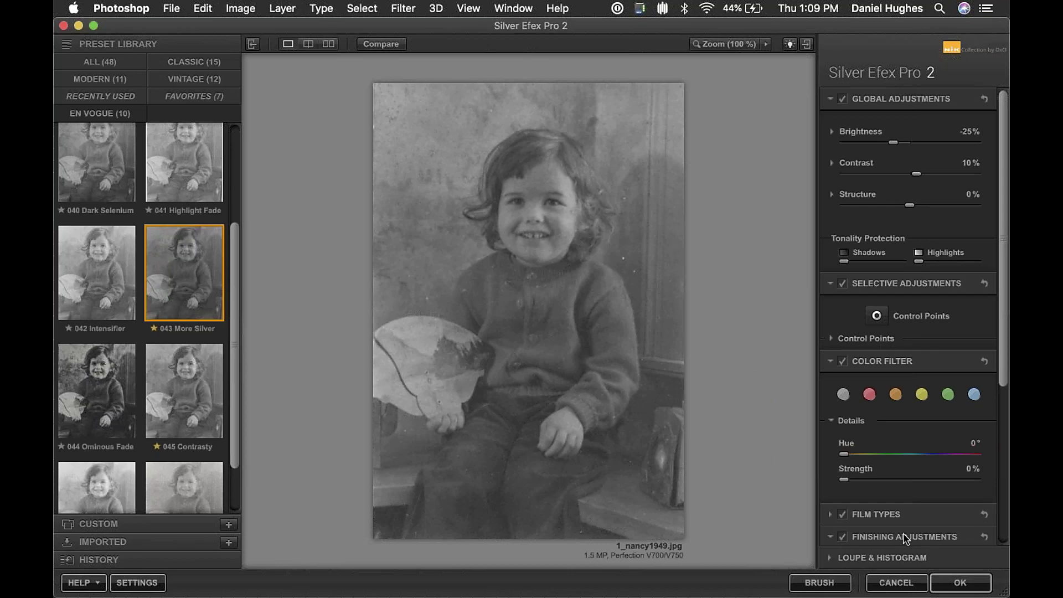
click(954, 585)
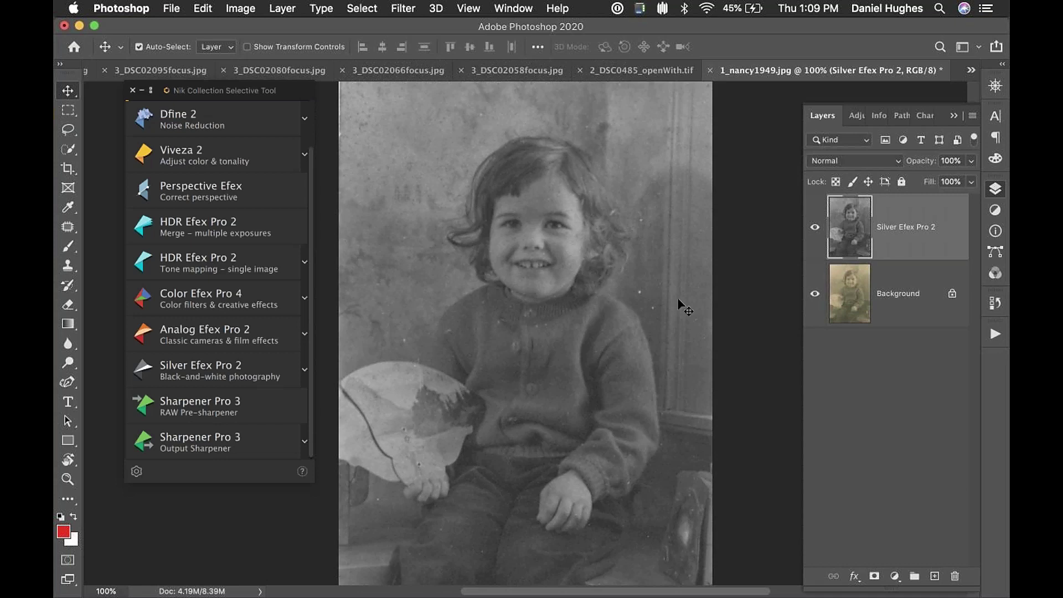
Step: Hide the Silver Efex Pro 2 layer to compare the conversion with the original photo
click(816, 229)
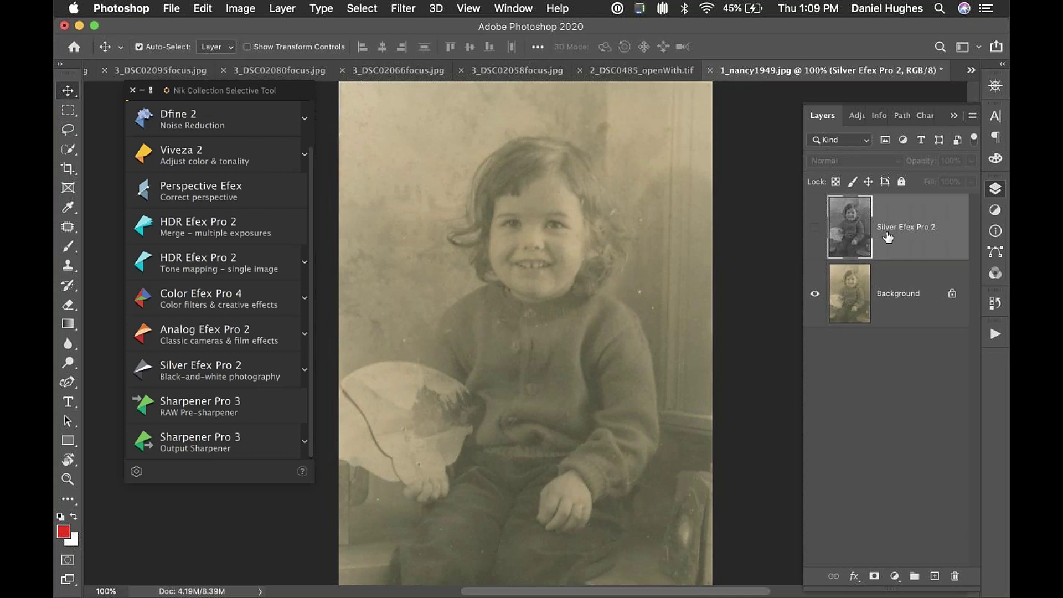
Step: Show the Silver Efex Pro 2 layer again and delete it, leaving only the original portrait
click(815, 229)
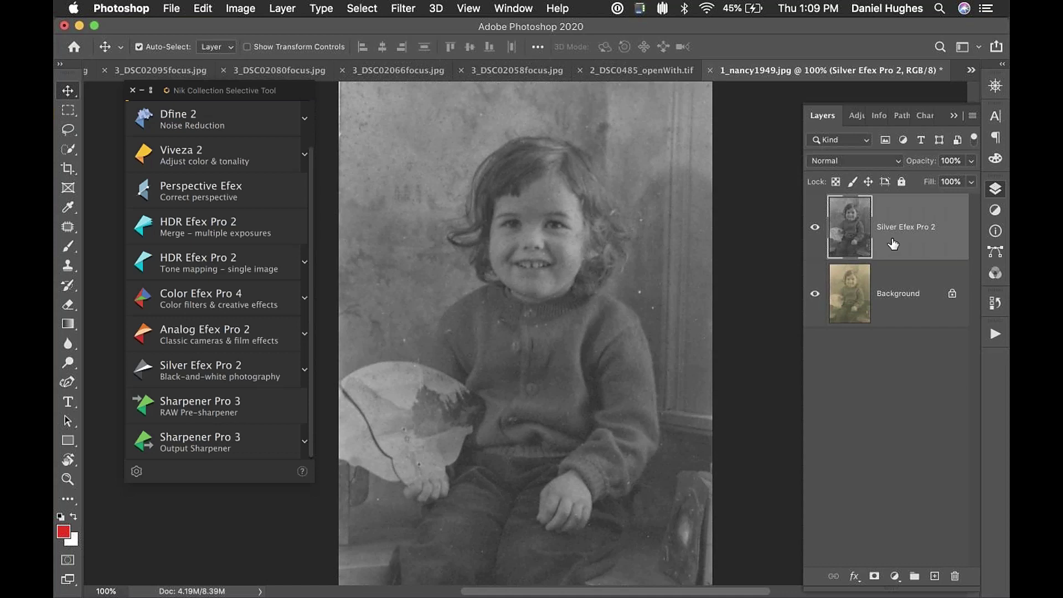
key(BackSpace)
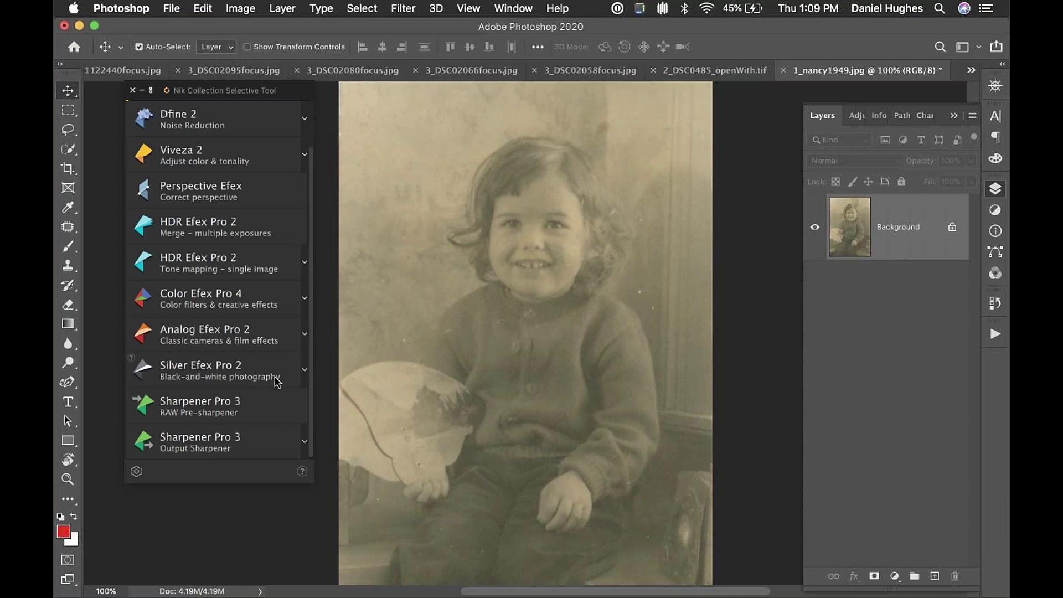
Step: Open the portrait in Silver Efex Pro 2 with the favourite preset 043 More Silver from the Nik Selective Tool
click(305, 369)
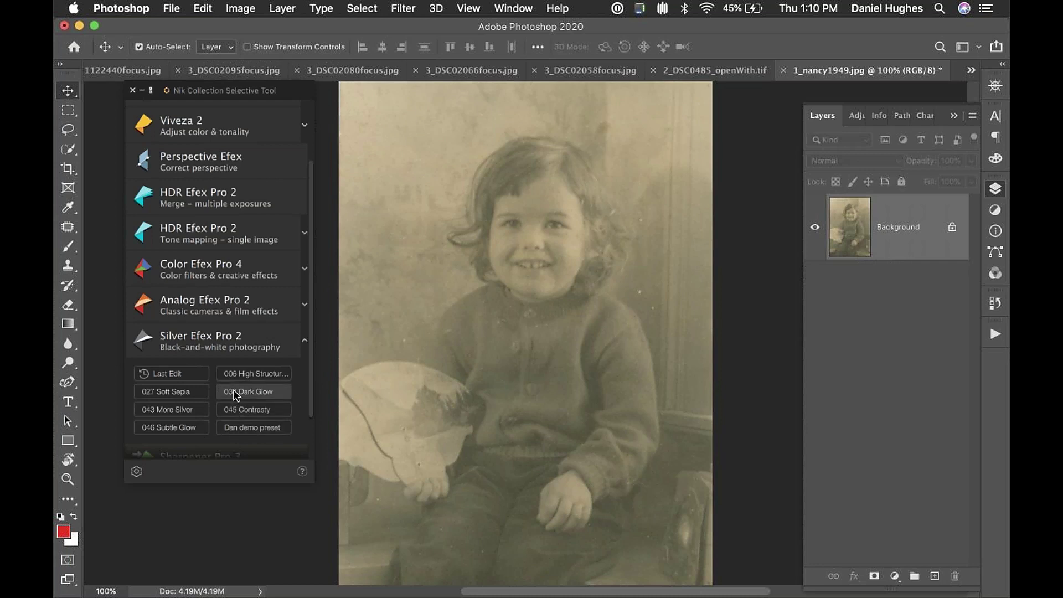
click(164, 411)
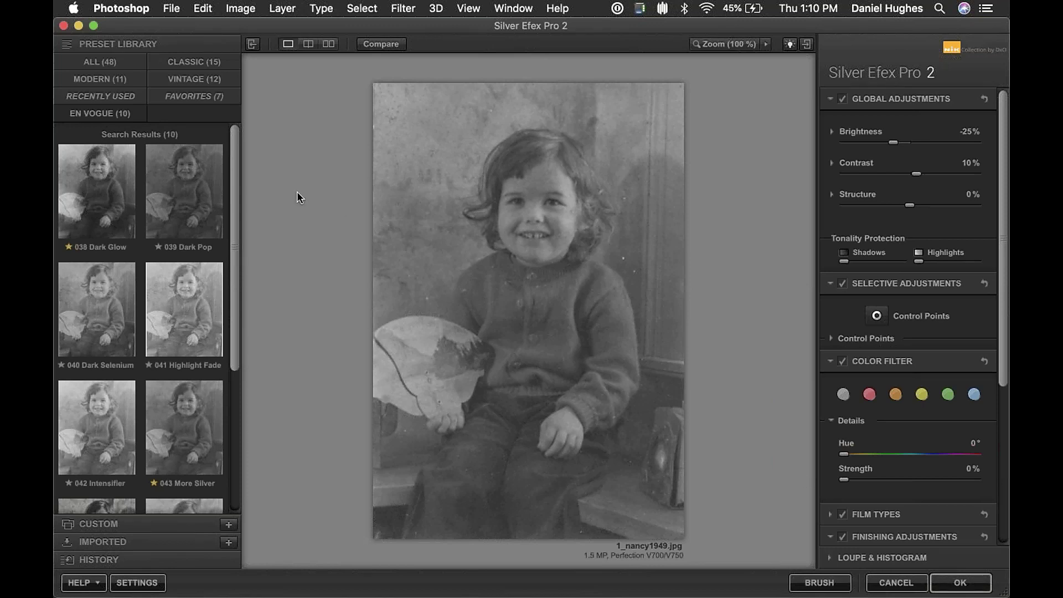
click(178, 438)
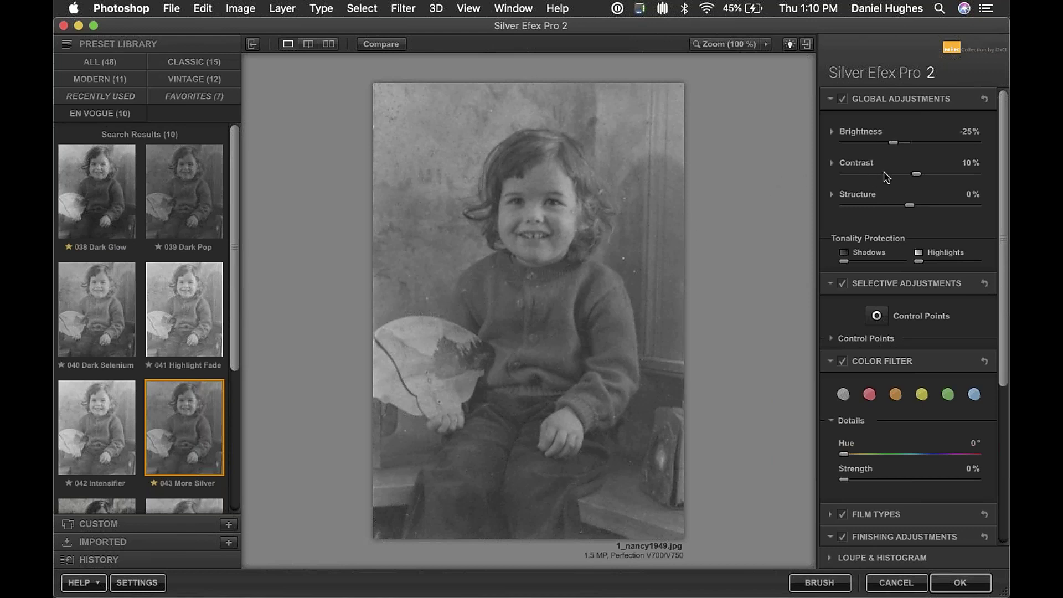
Step: Set the global contrast to 23% and the brightness of the shadows to -8%, and accept the black-and-white conversion
drag(916, 175, 926, 176)
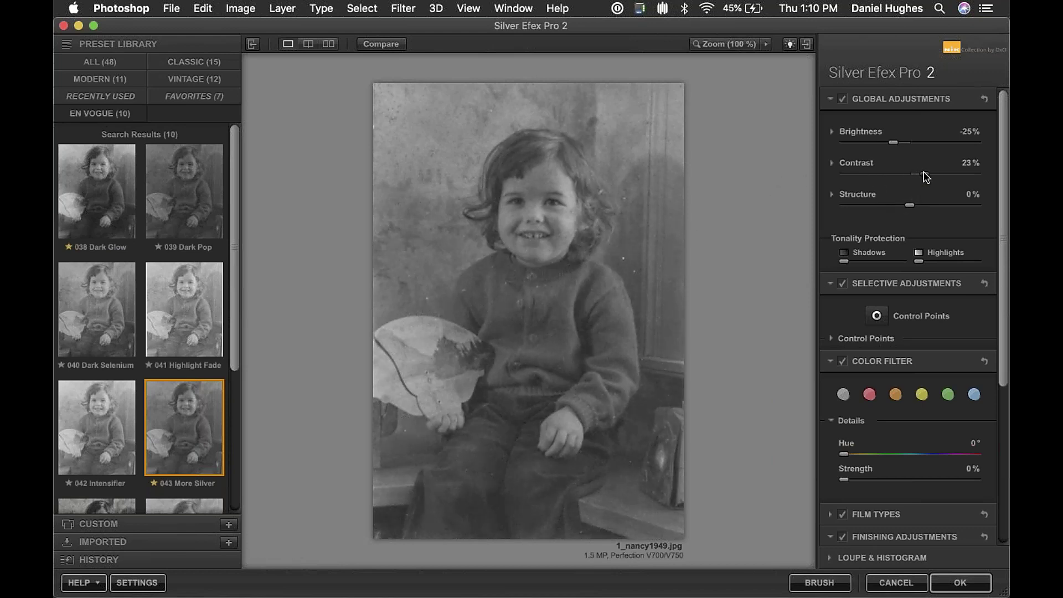
click(832, 132)
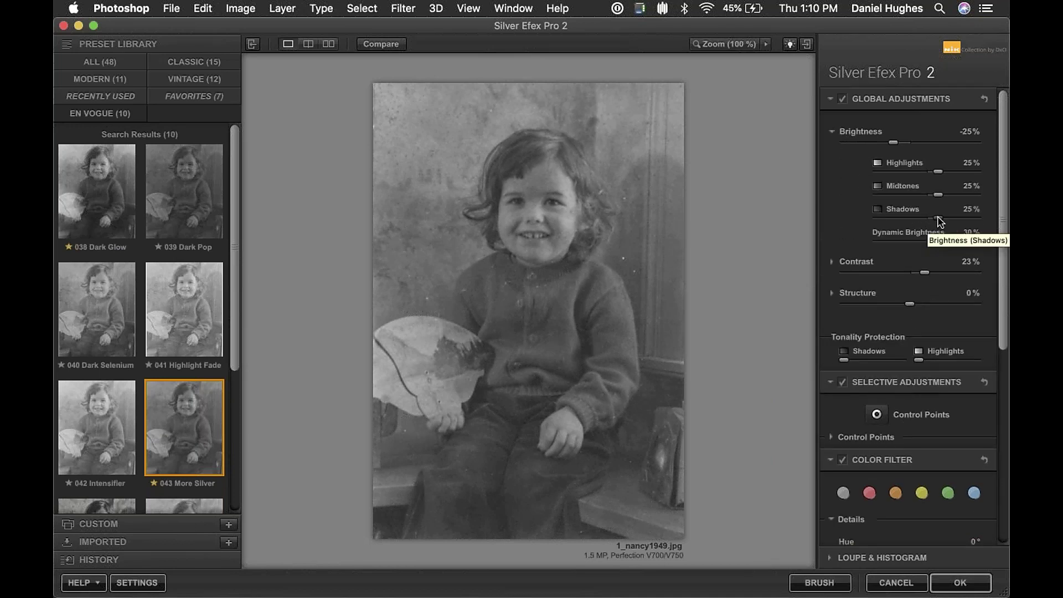
drag(937, 218, 922, 215)
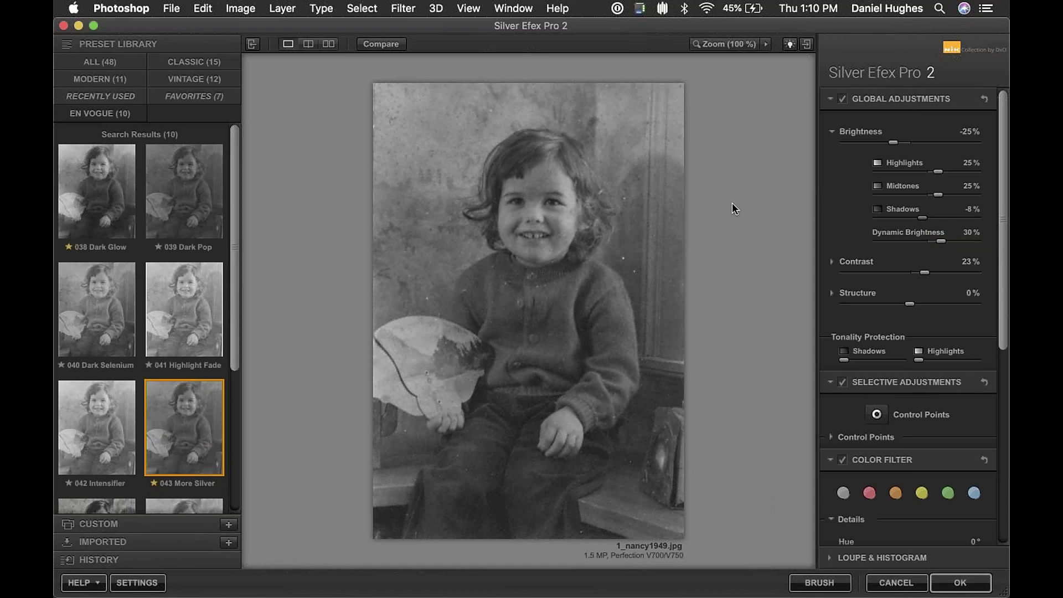
click(950, 579)
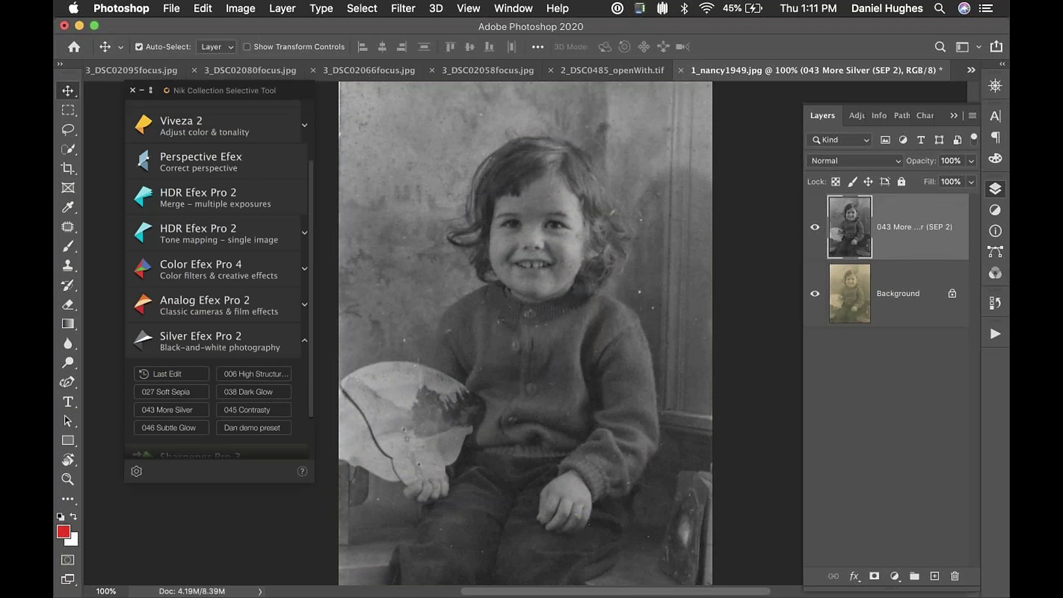
Step: Toggle the 043 More Silver layer off and on to compare it with the original, and close 1_nancy1949.jpg without saving
click(815, 229)
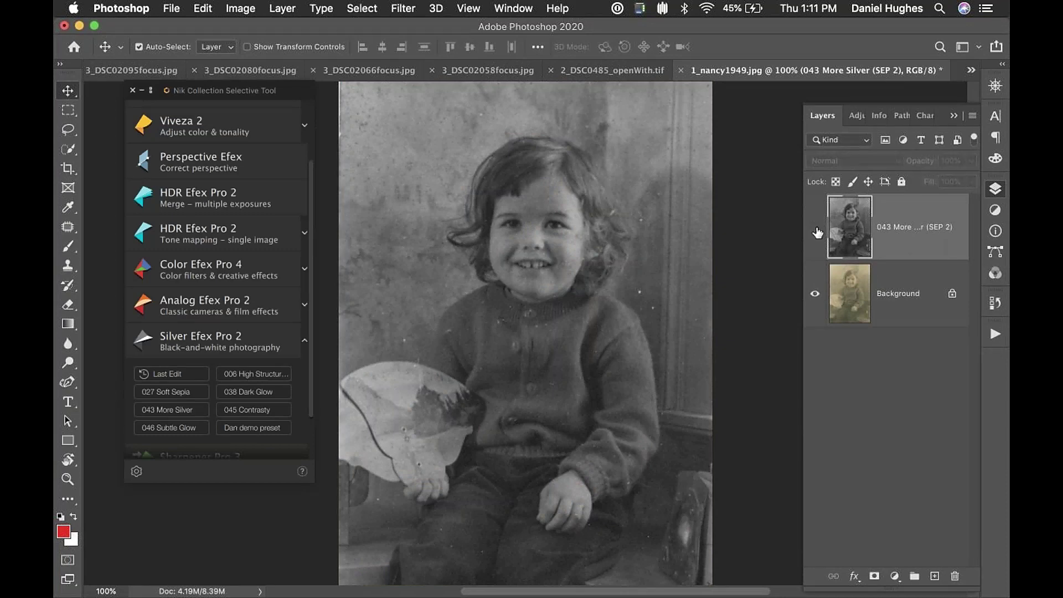
click(815, 228)
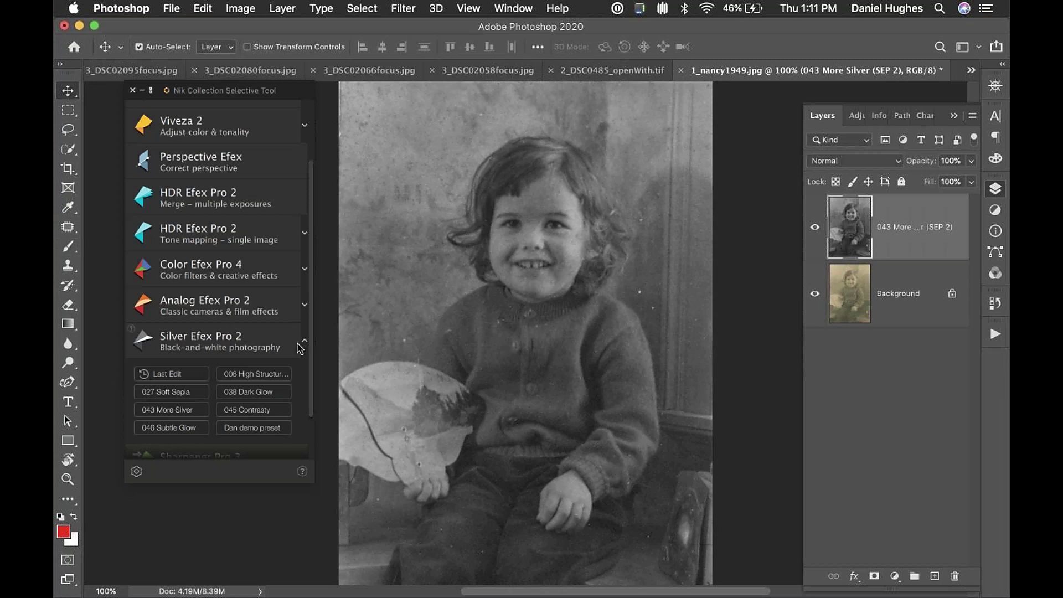
click(680, 70)
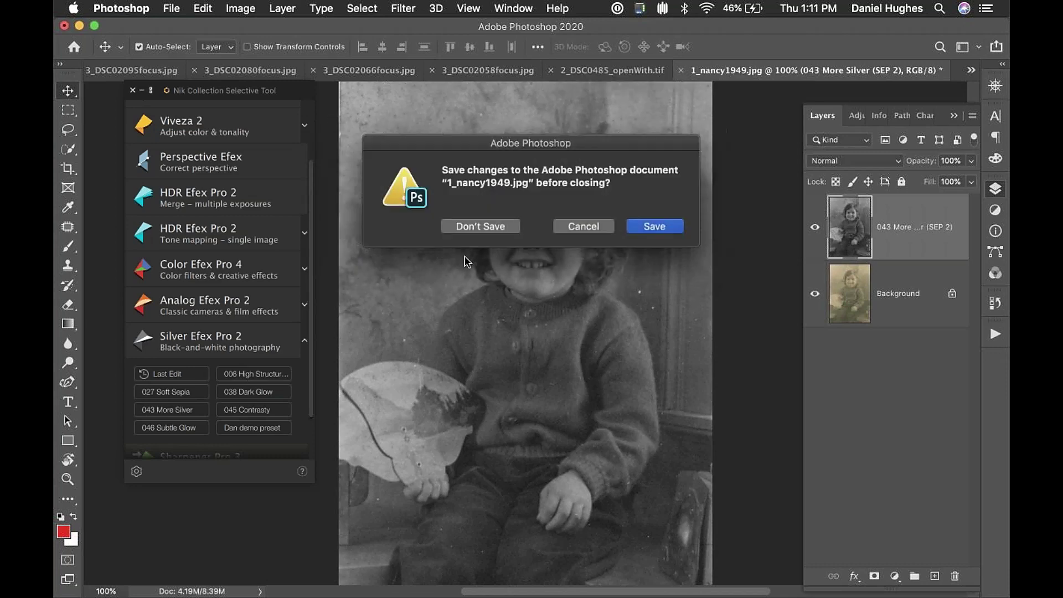
click(476, 229)
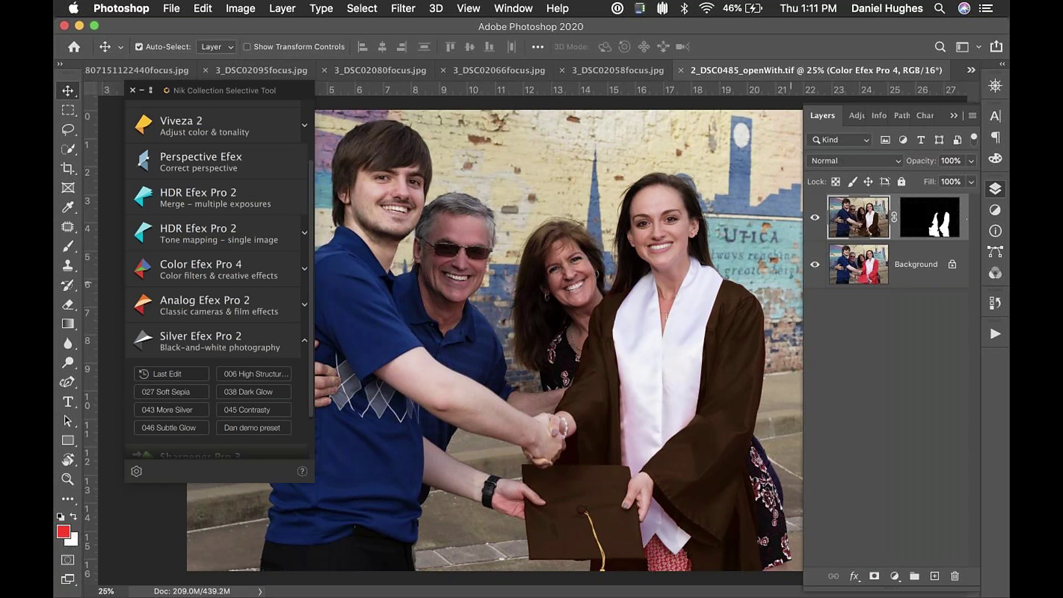
Step: Toggle the visibility of the masked Color Efex Pro 4 layer to compare the graduation gown's colour before and after
click(813, 221)
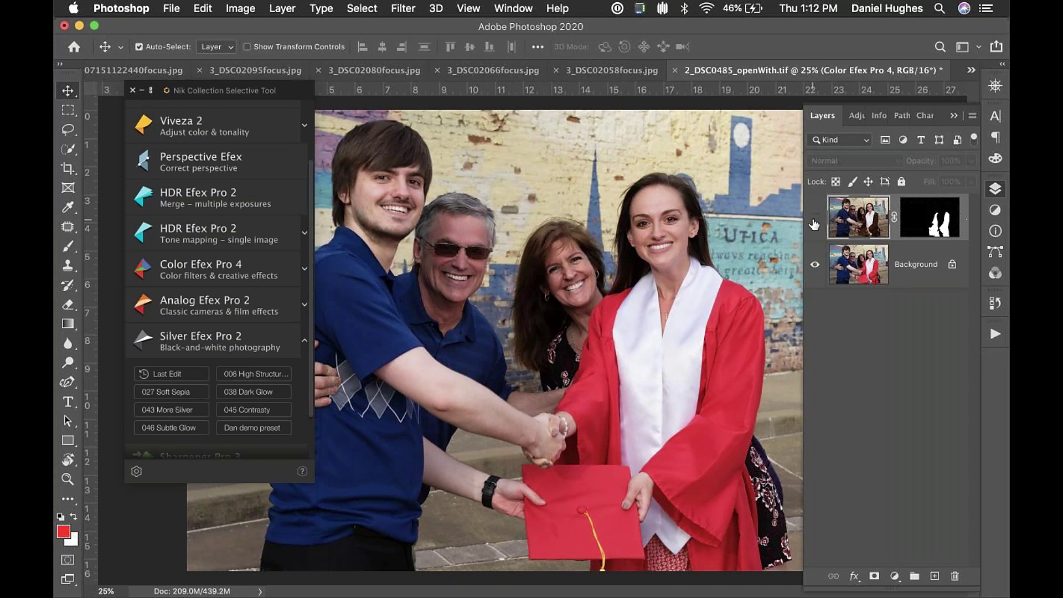
click(813, 221)
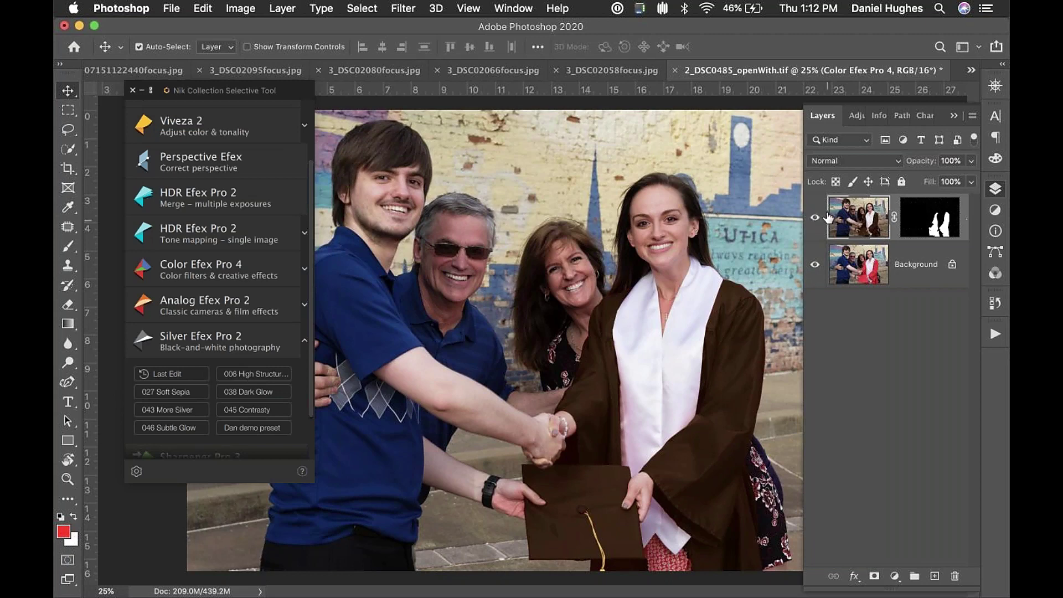
click(814, 219)
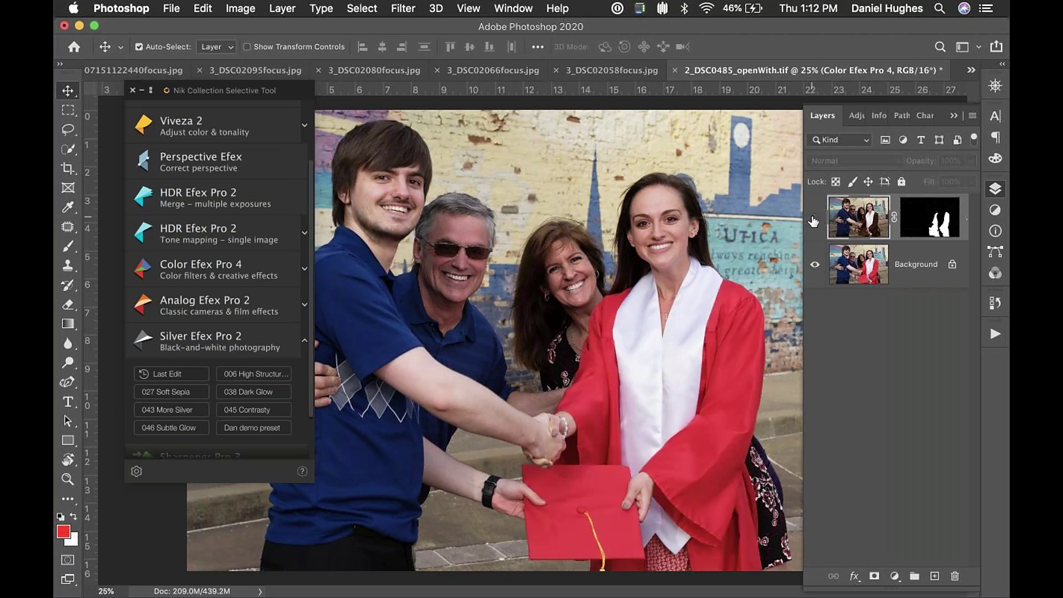
click(814, 219)
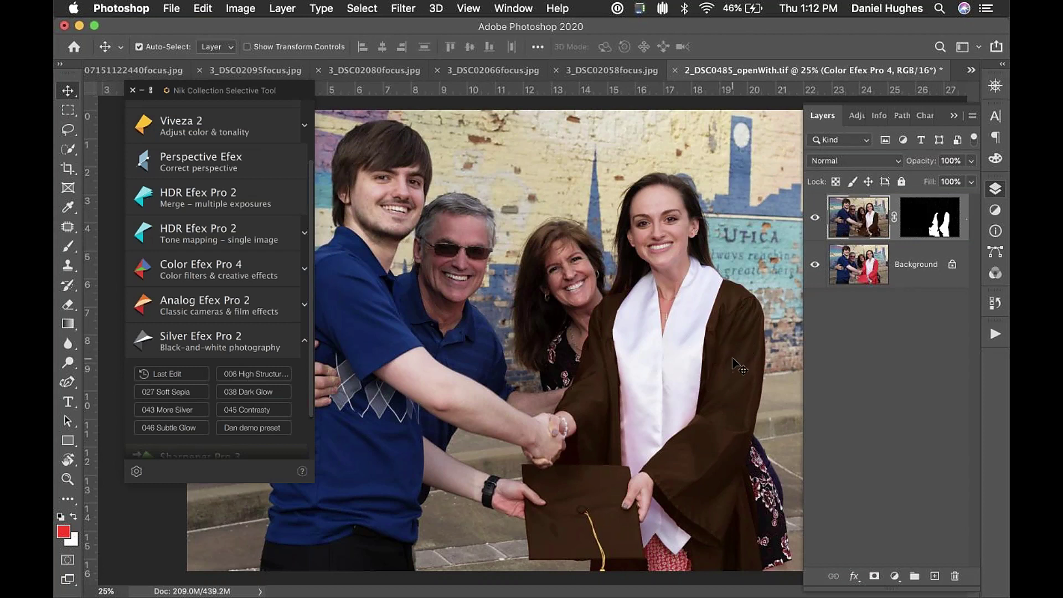
click(814, 217)
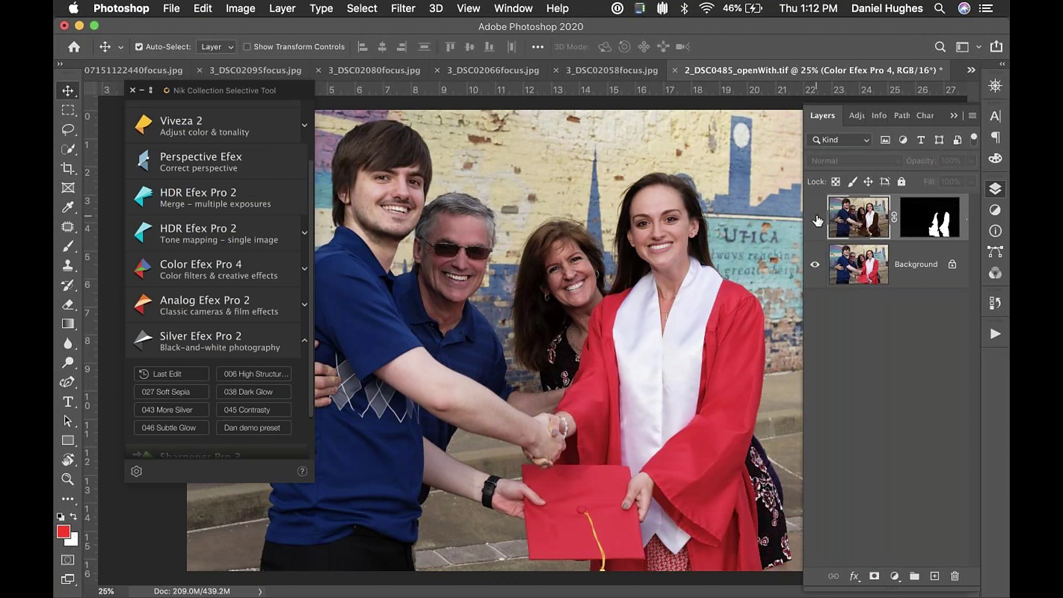
click(814, 218)
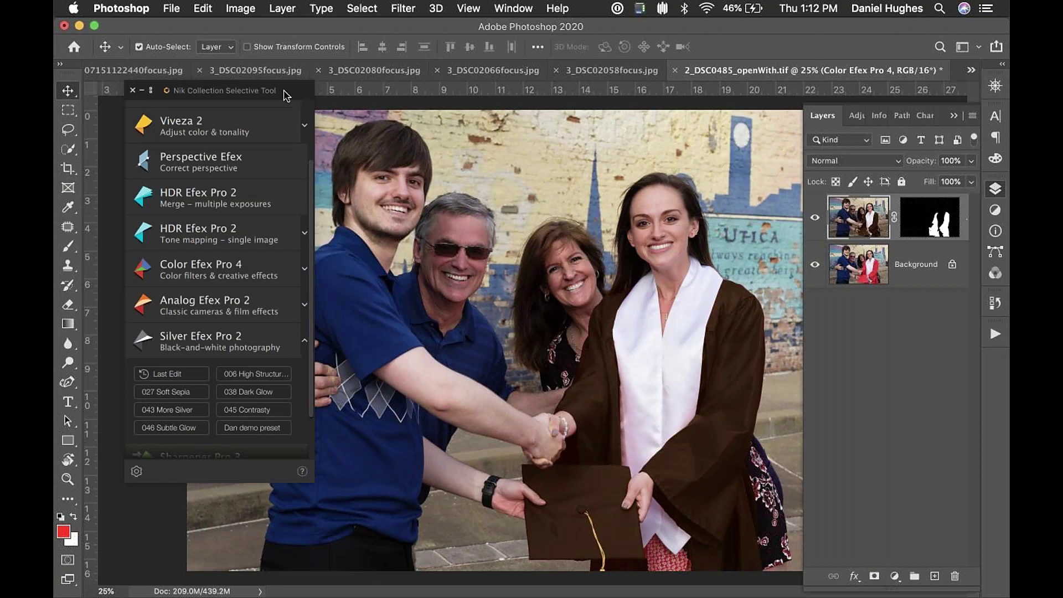
Step: Move the Nik Selective Tool off the people and open the group photo in Color Efex Pro 4 with the favourite recipe Portrait glow
drag(287, 93, 261, 102)
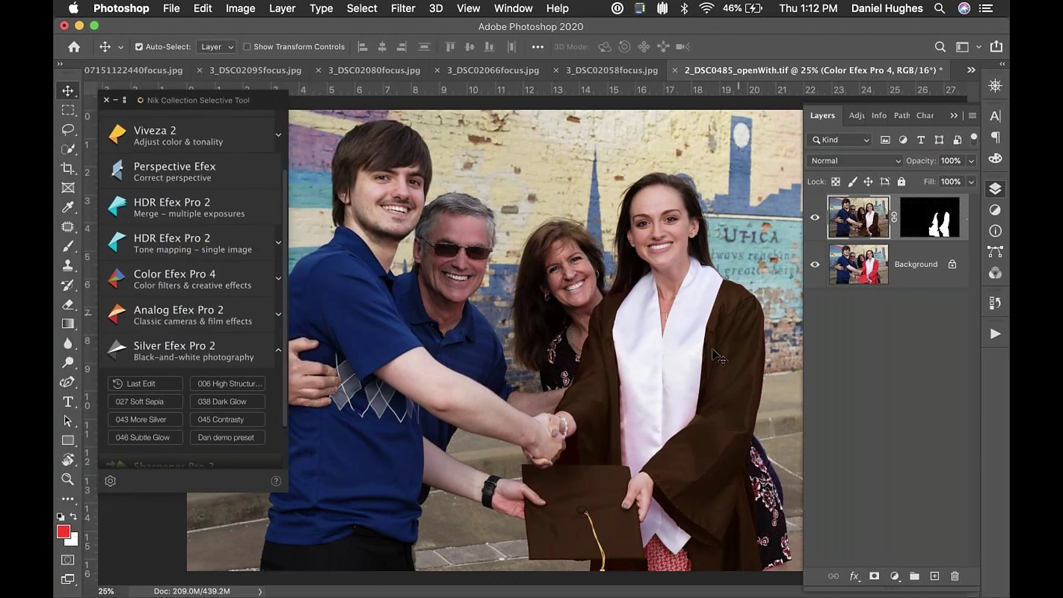
click(279, 351)
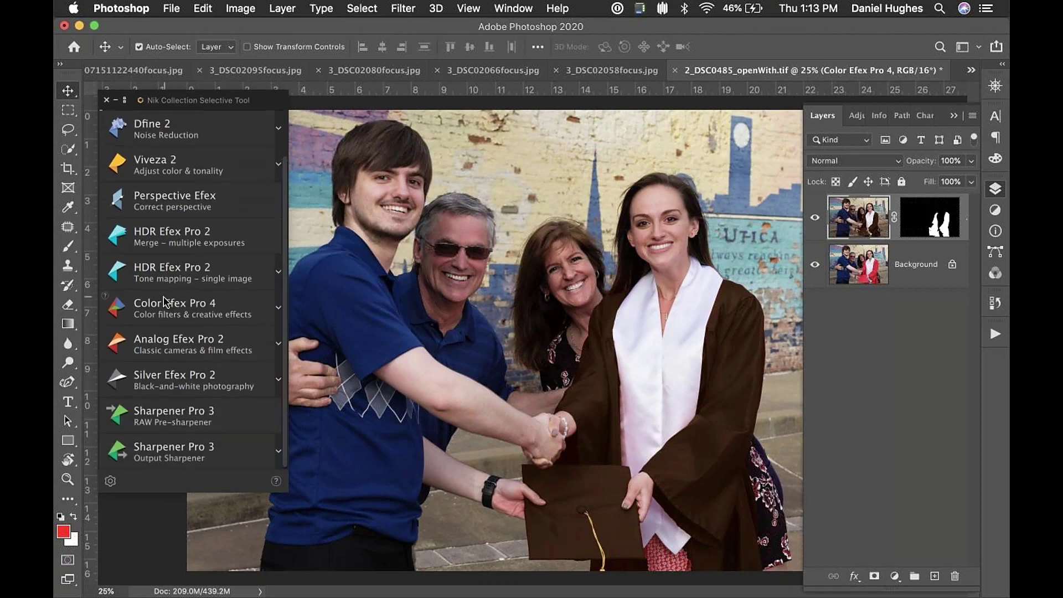
click(278, 311)
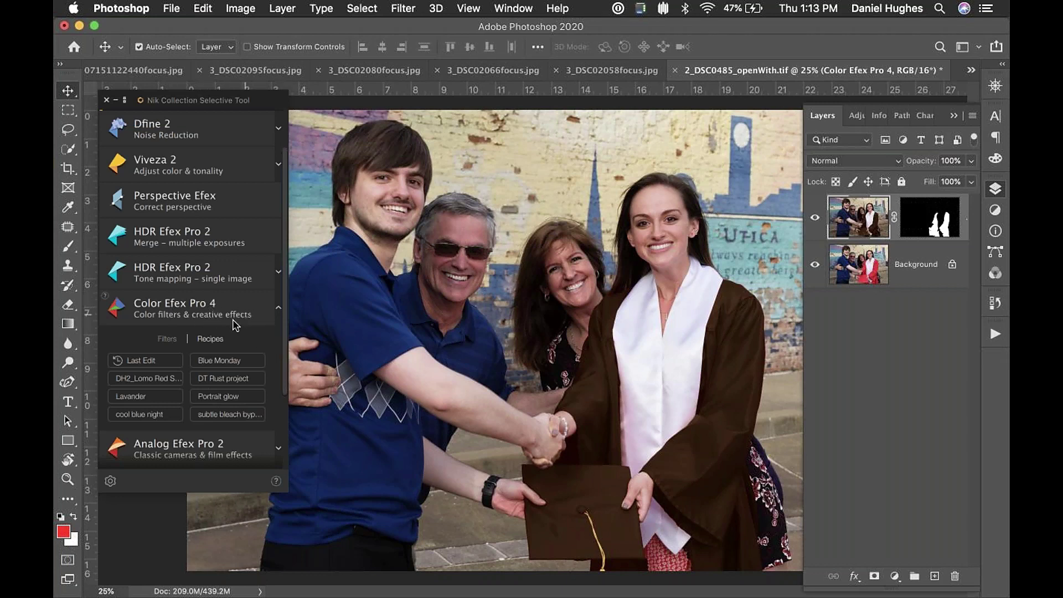
click(167, 339)
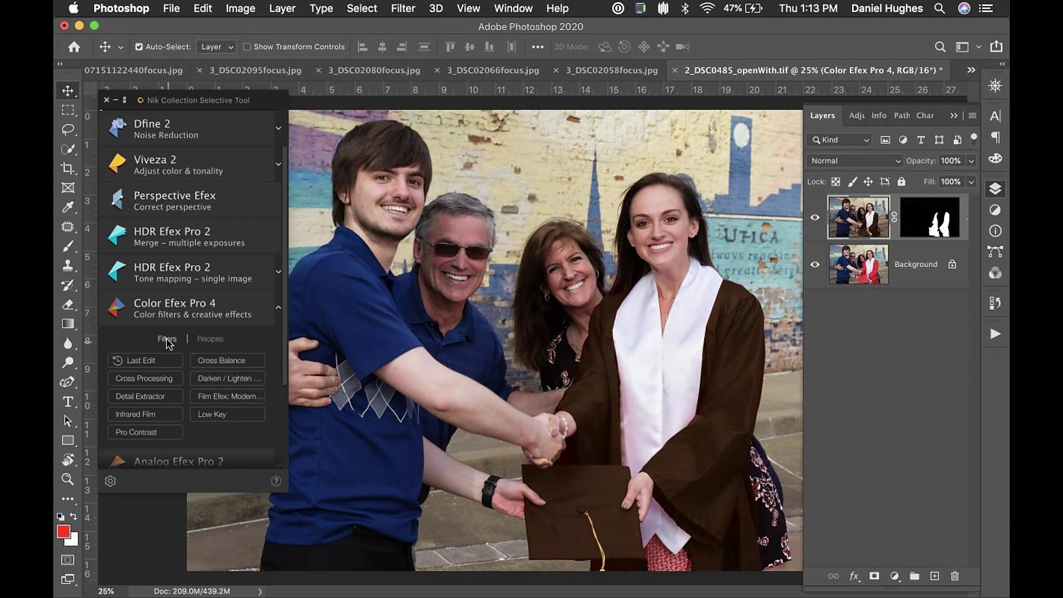
click(211, 340)
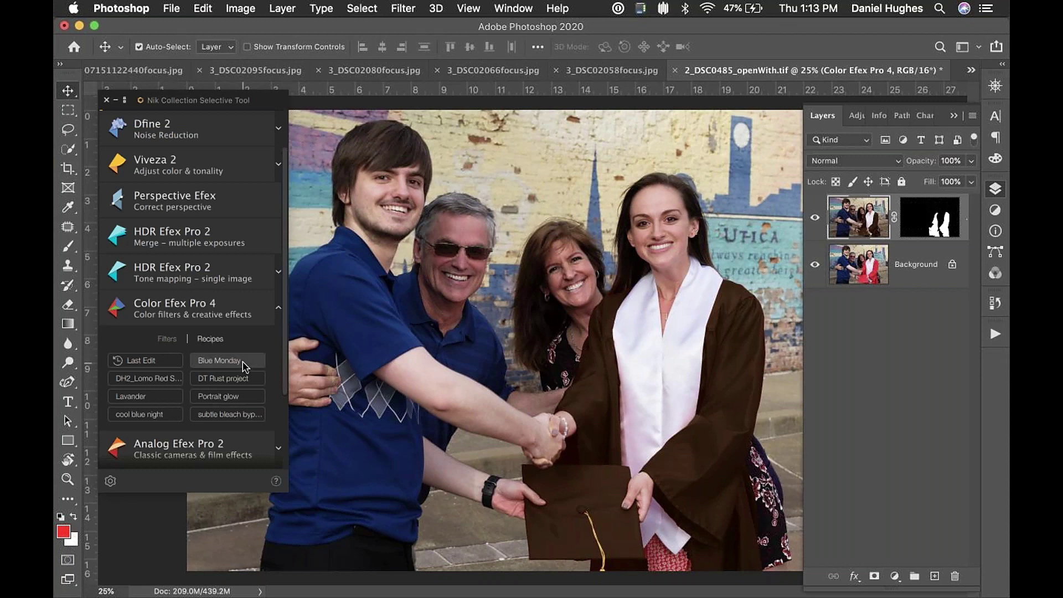
click(248, 400)
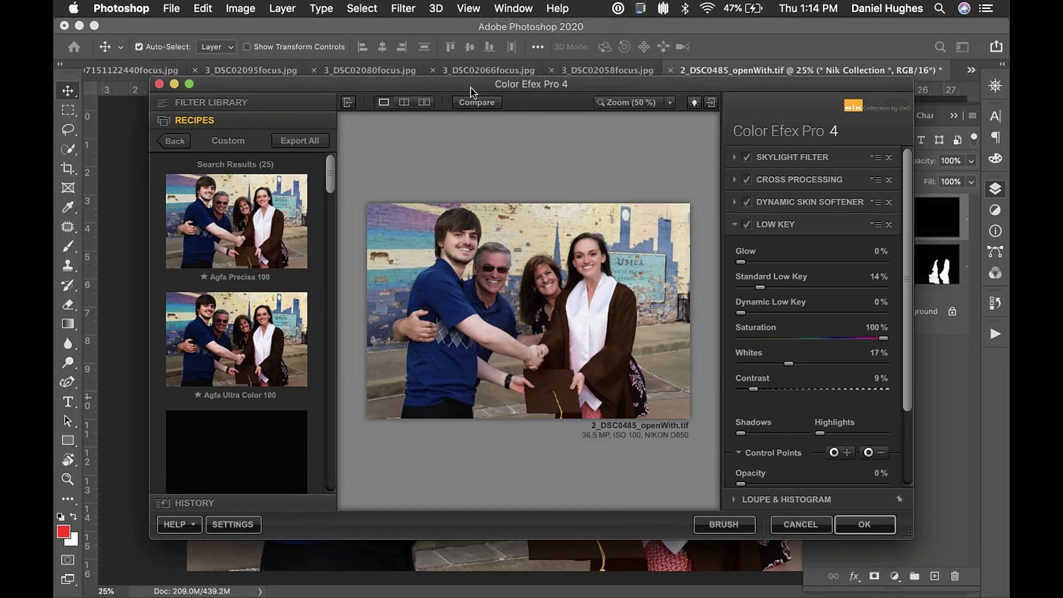
Step: Reposition the Color Efex Pro 4 window and enlarge it to fill the screen
mouse_move(470, 92)
mouse_down()
mouse_move(442, 85)
mouse_move(467, 70)
mouse_move(456, 75)
mouse_move(477, 84)
mouse_up()
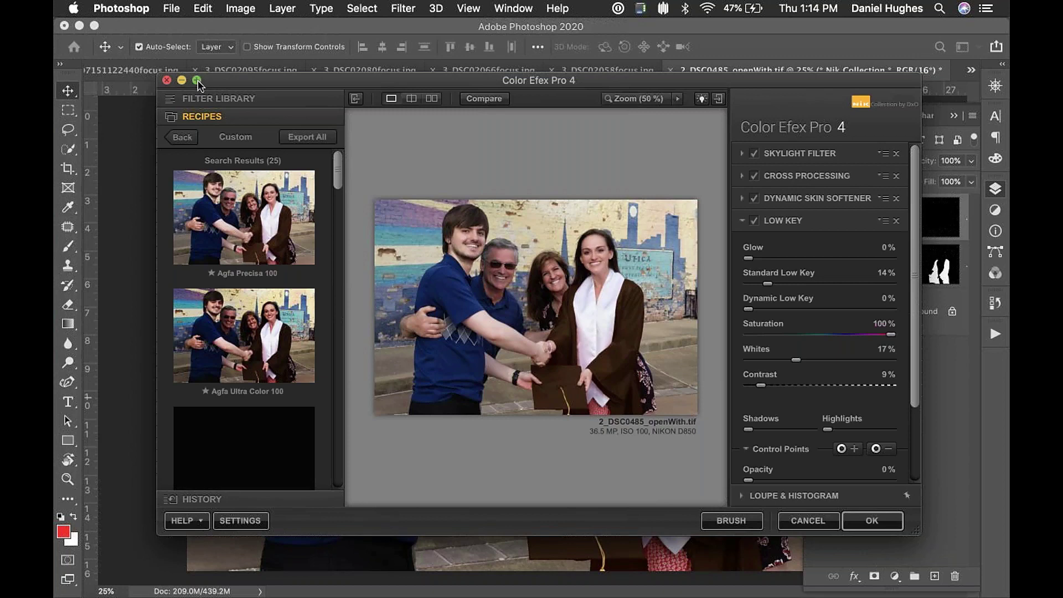
drag(218, 78, 116, 21)
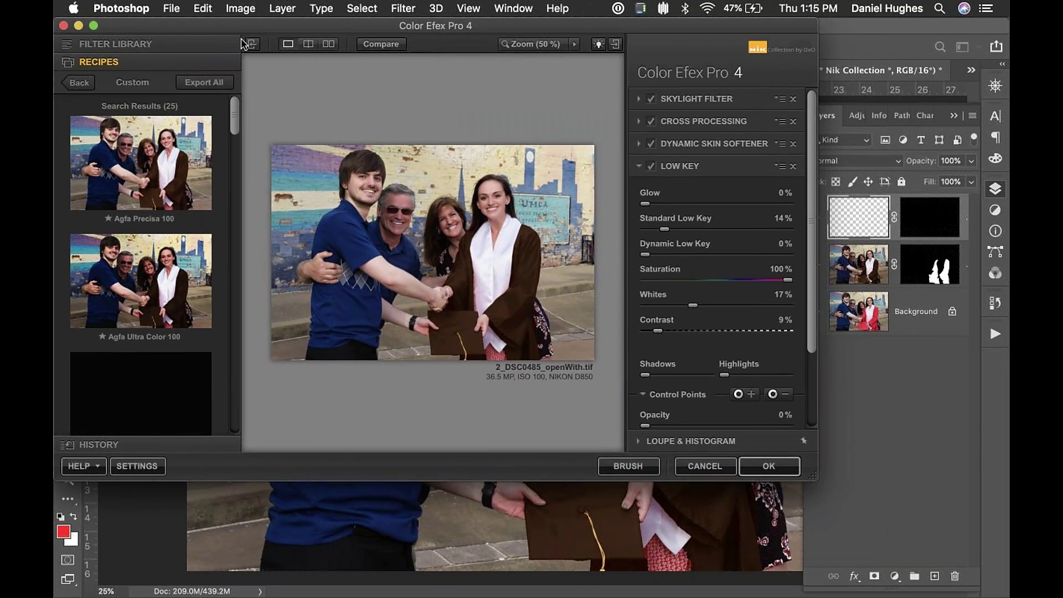
drag(243, 45, 216, 23)
mouse_move(215, 24)
mouse_down()
mouse_move(257, 36)
mouse_move(207, 10)
mouse_up()
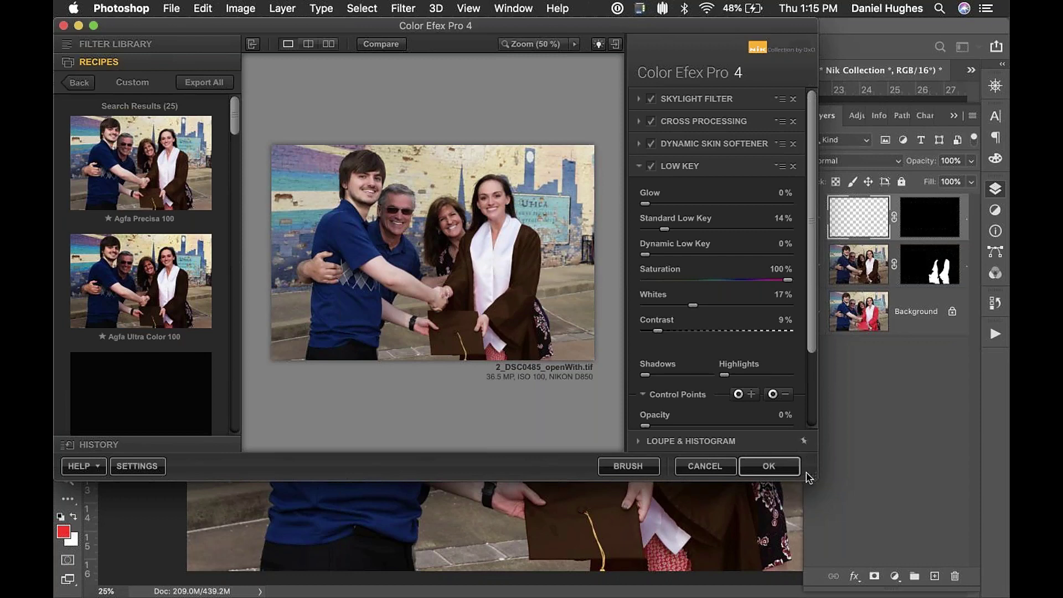
drag(810, 474, 1007, 594)
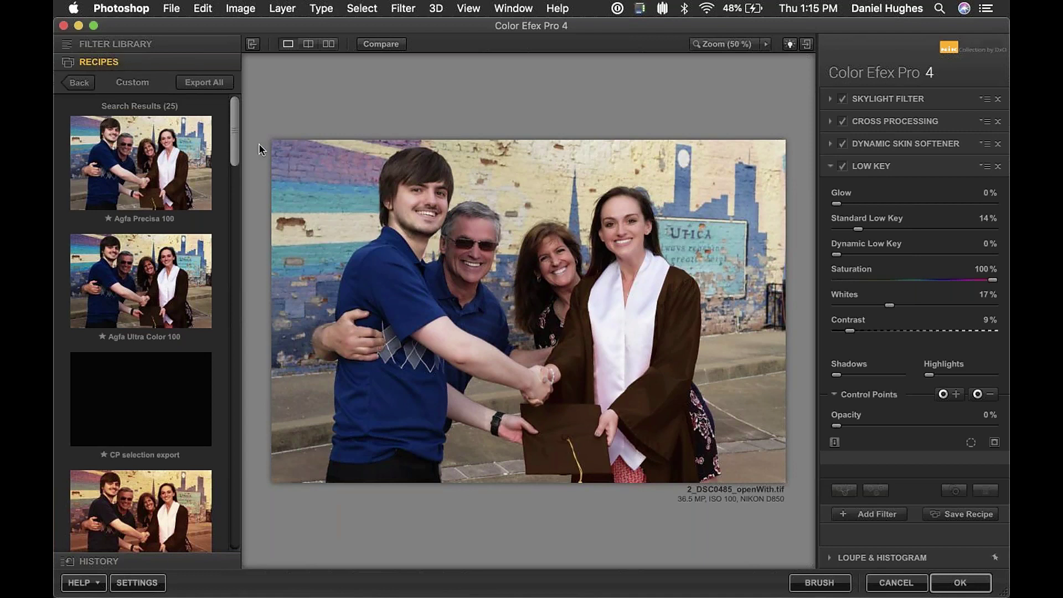
Step: Browse the custom recipes down to Portrait glow and hide the recipe browser to enlarge the photo preview
drag(236, 137, 233, 178)
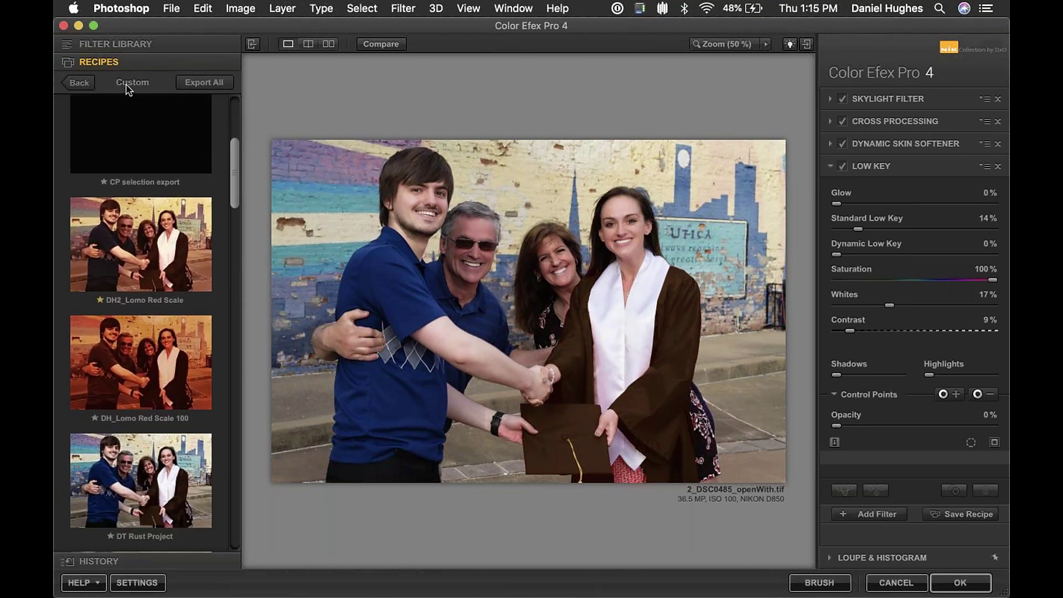
drag(233, 160, 234, 177)
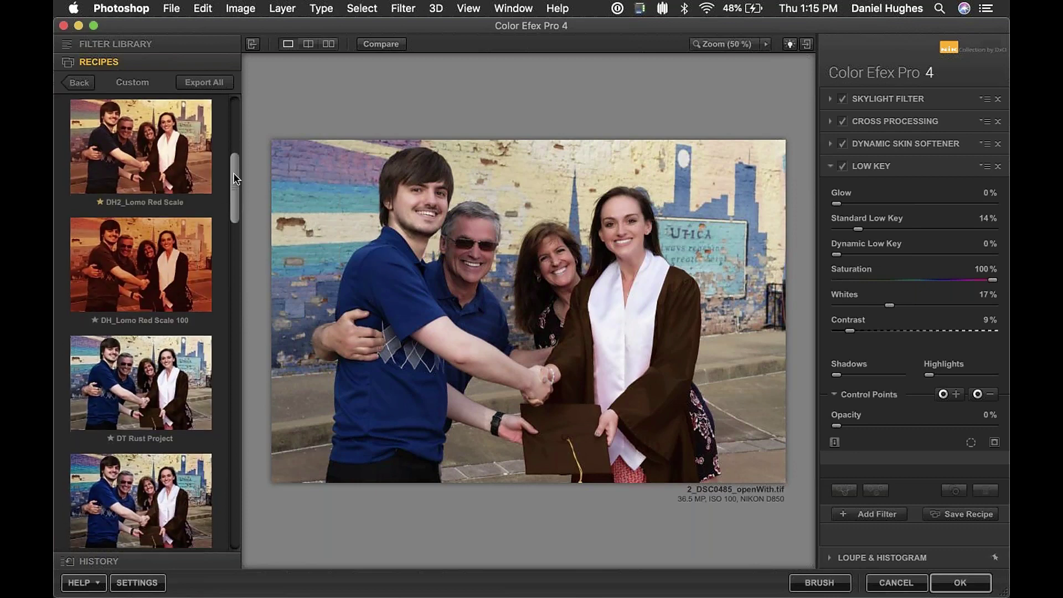
mouse_move(102, 207)
drag(230, 197, 236, 239)
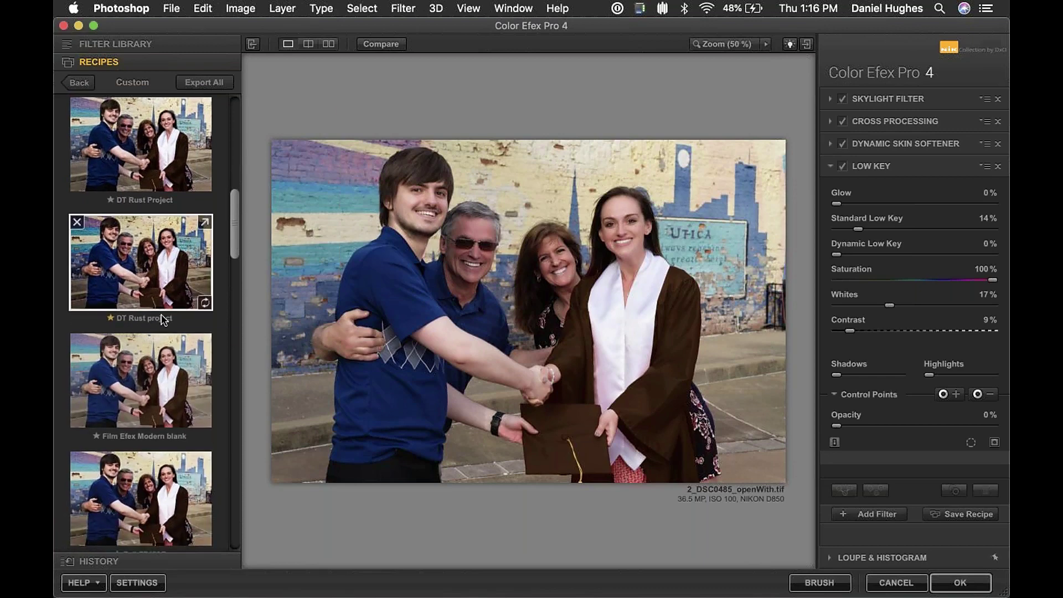
drag(234, 232, 247, 391)
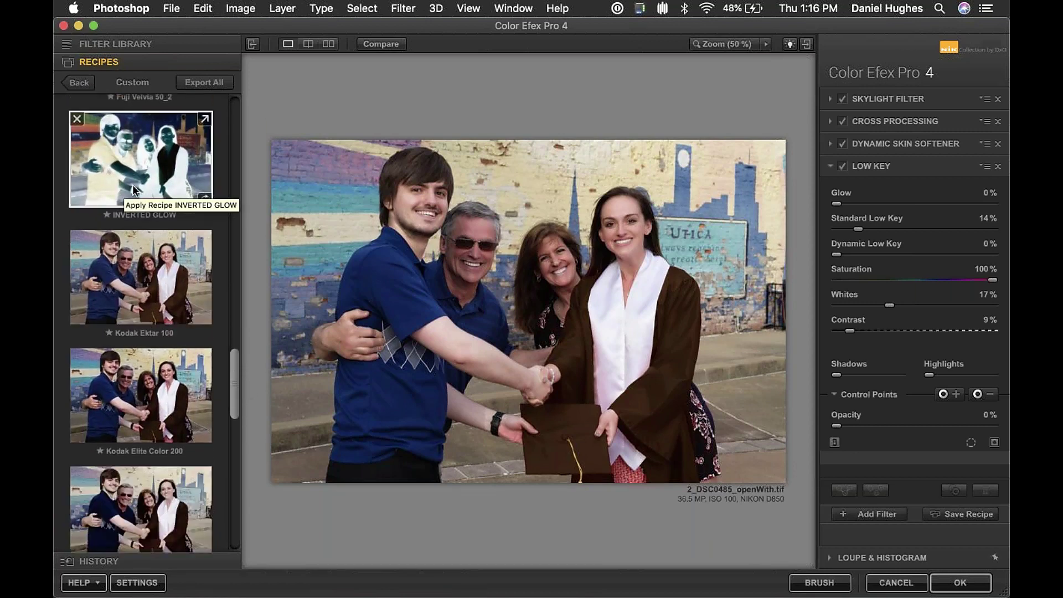
drag(230, 383, 235, 486)
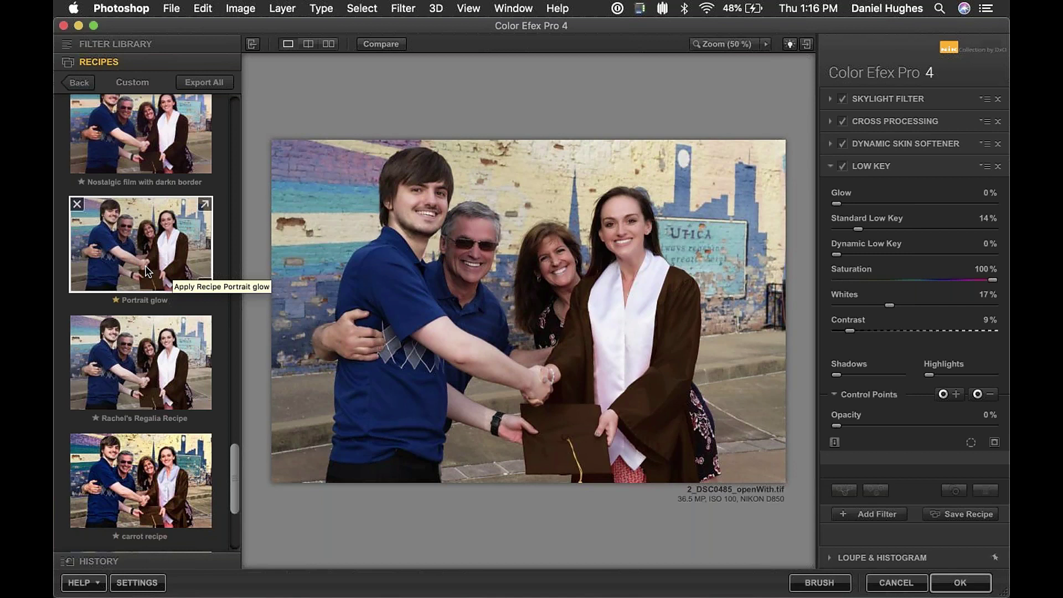
click(252, 46)
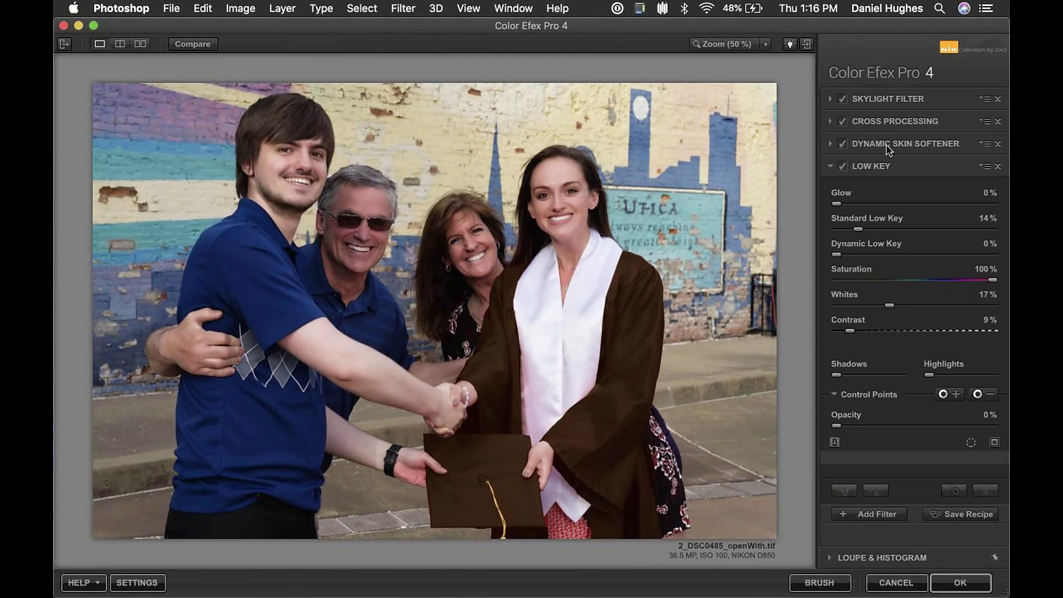
Step: Examine the graduate's and family's faces up close and compare the filtered result with the original photo
click(748, 254)
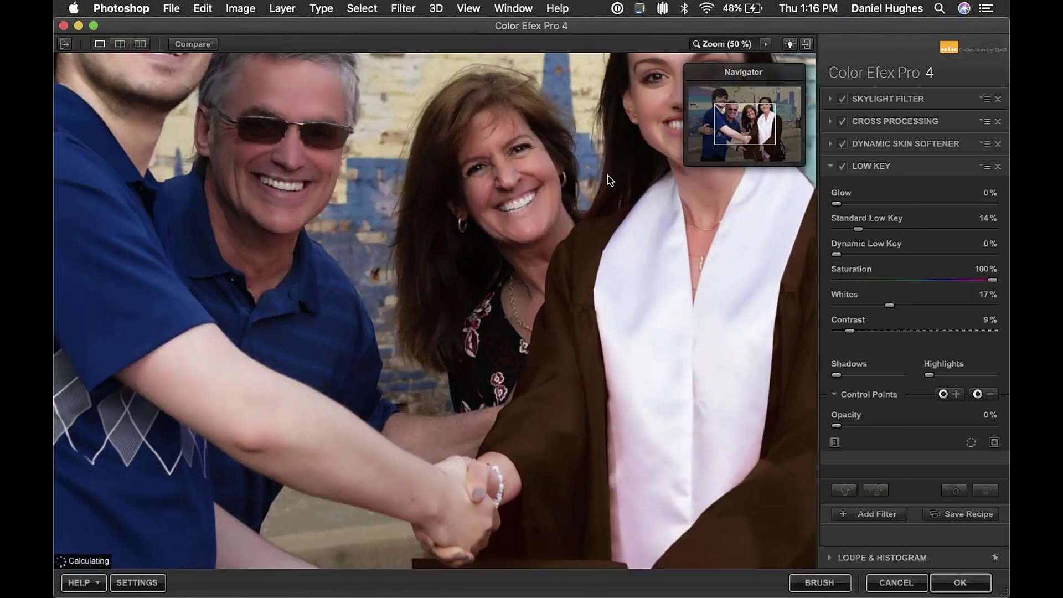
drag(736, 129, 746, 116)
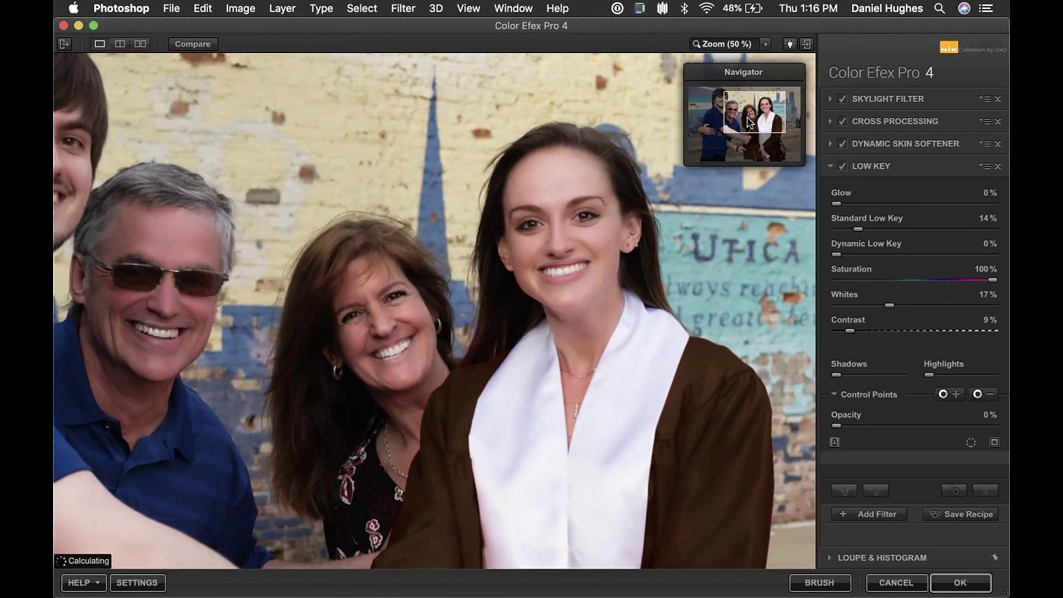
click(198, 43)
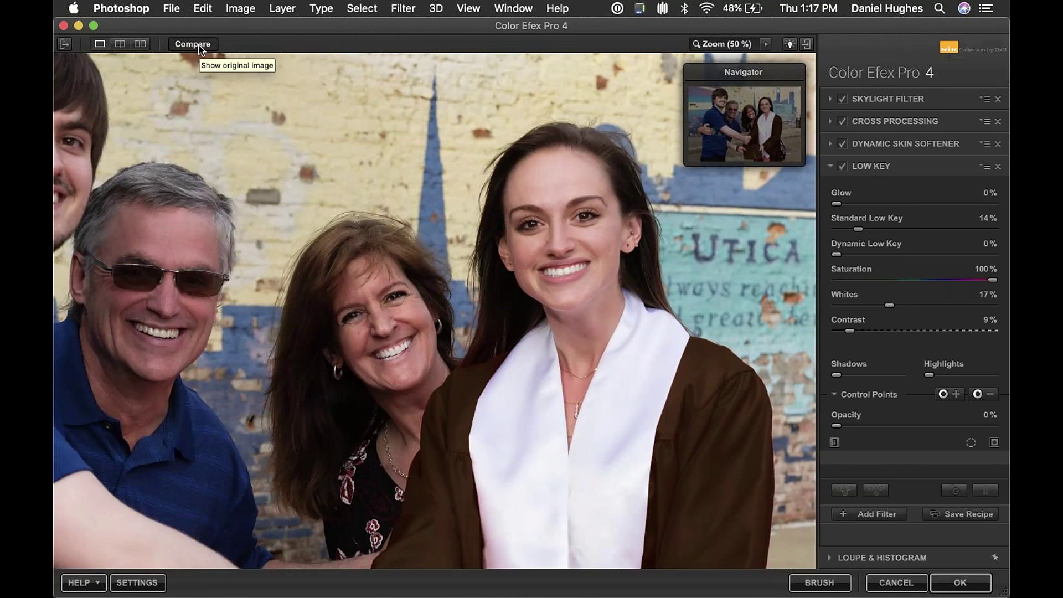
click(199, 47)
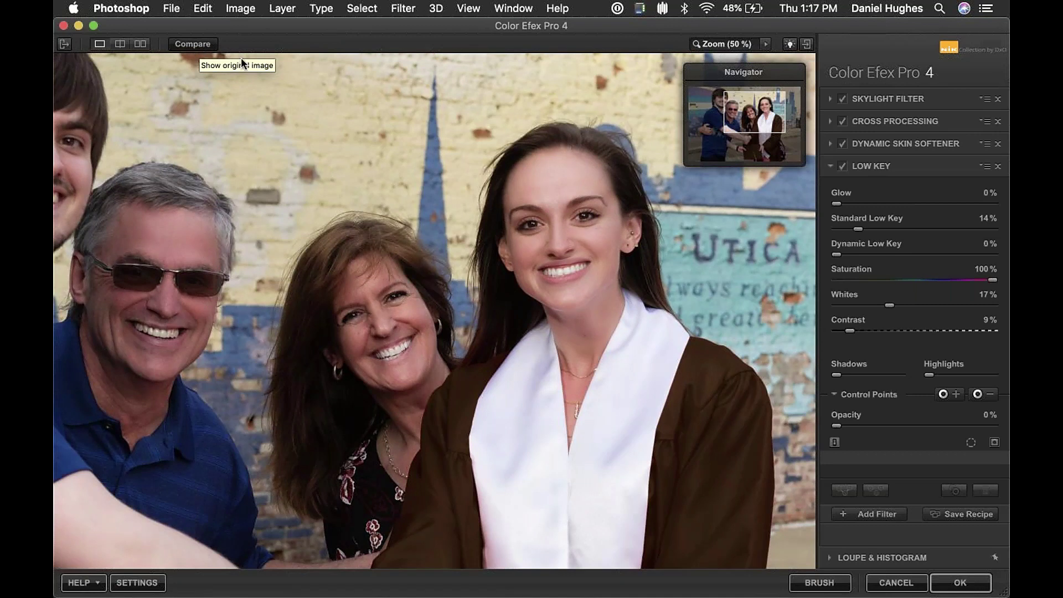
Step: Set the Dynamic Skin Softener's opacity to 37% and apply the Portrait glow recipe to the group photo
click(879, 144)
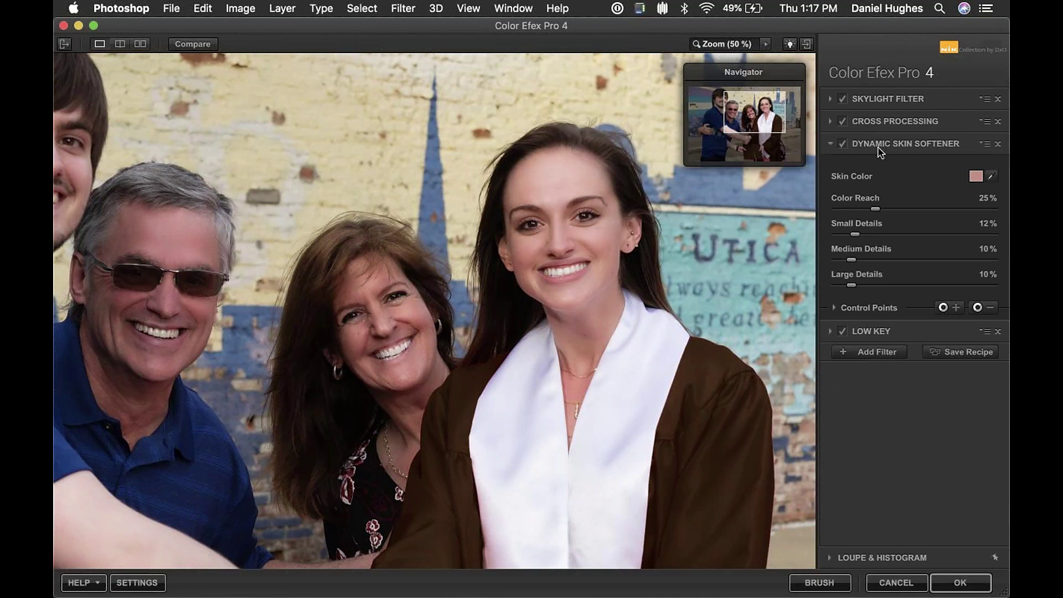
click(870, 309)
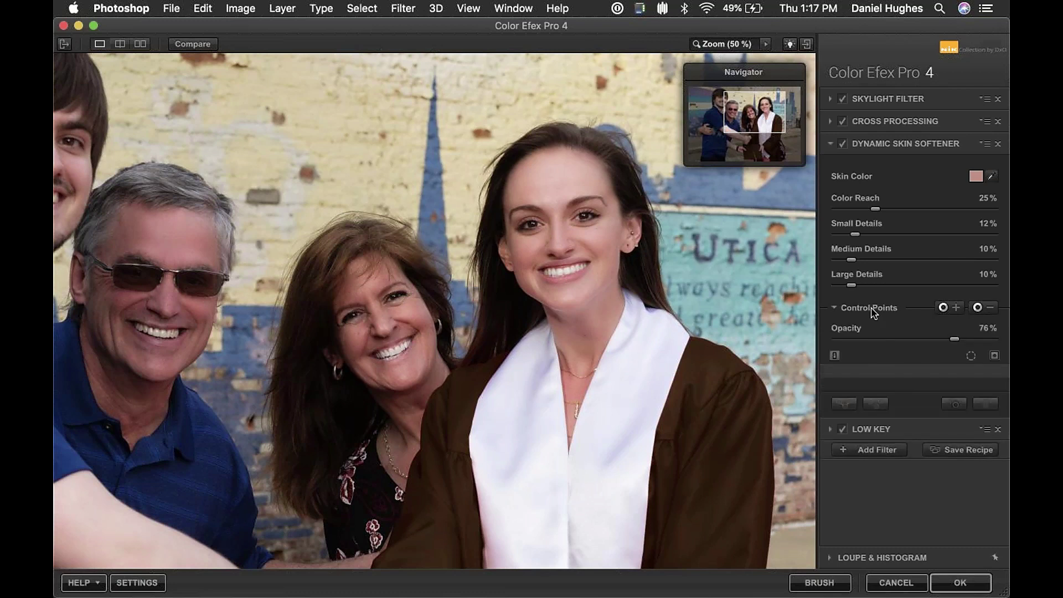
drag(954, 344, 895, 347)
drag(756, 118, 743, 118)
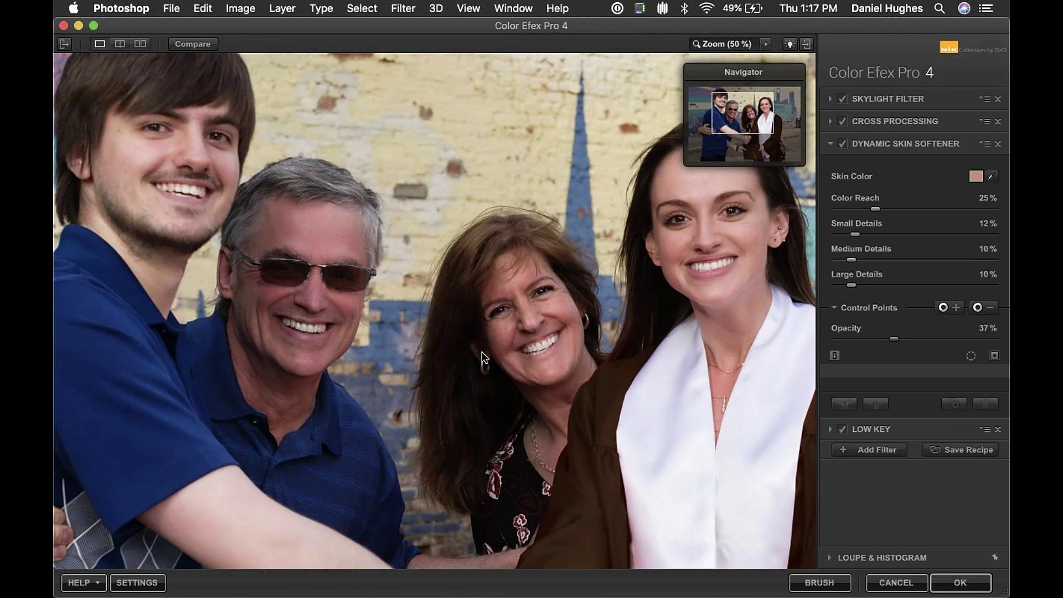
click(736, 296)
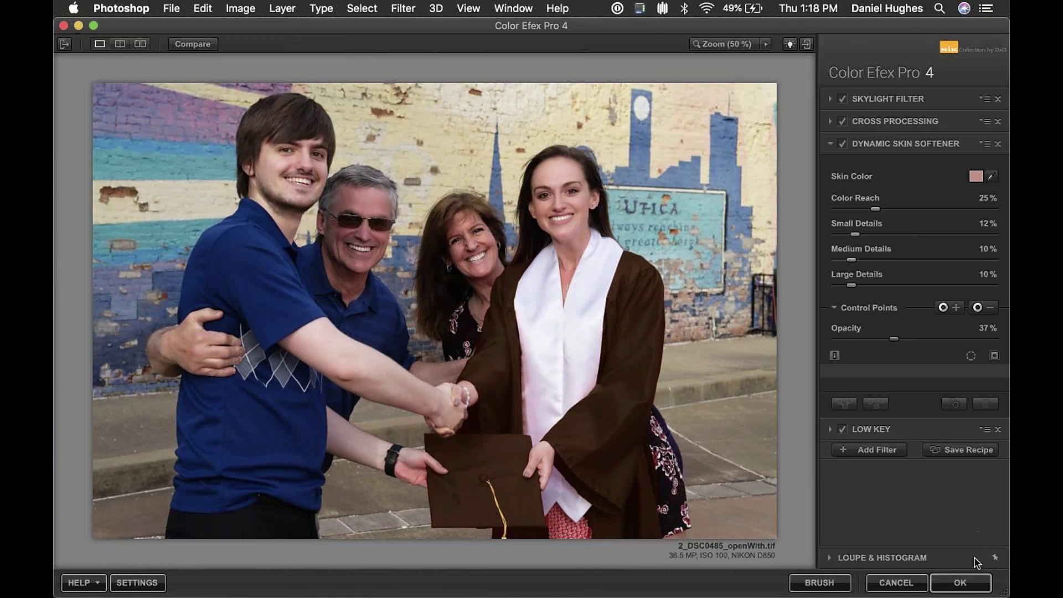
click(958, 582)
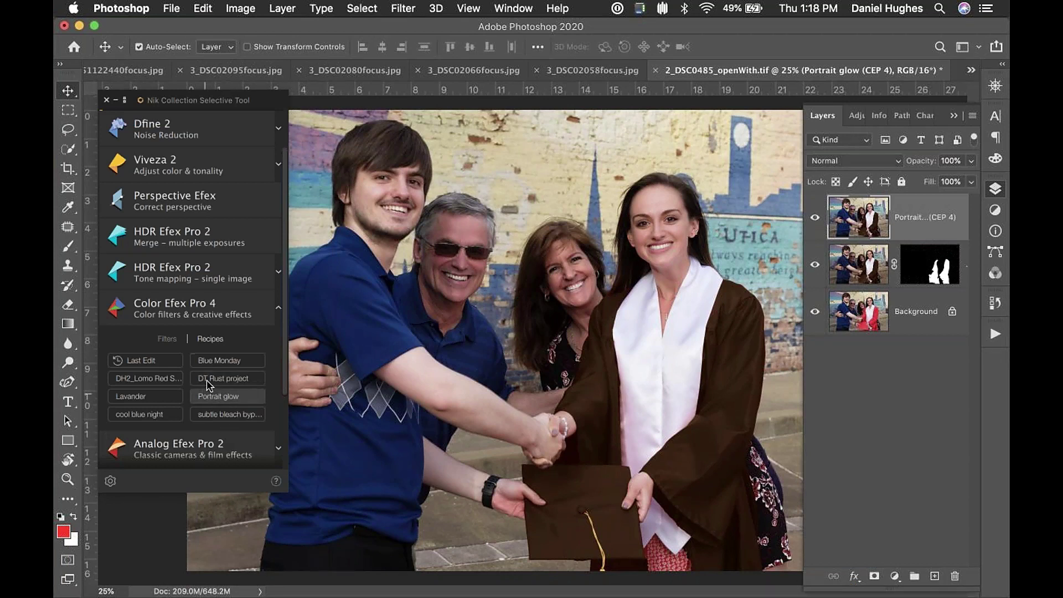
Step: Collapse the Color Efex Pro 4 recipes, expand the Silver Efex Pro 2 presets and close the graduation group photo without saving
click(279, 308)
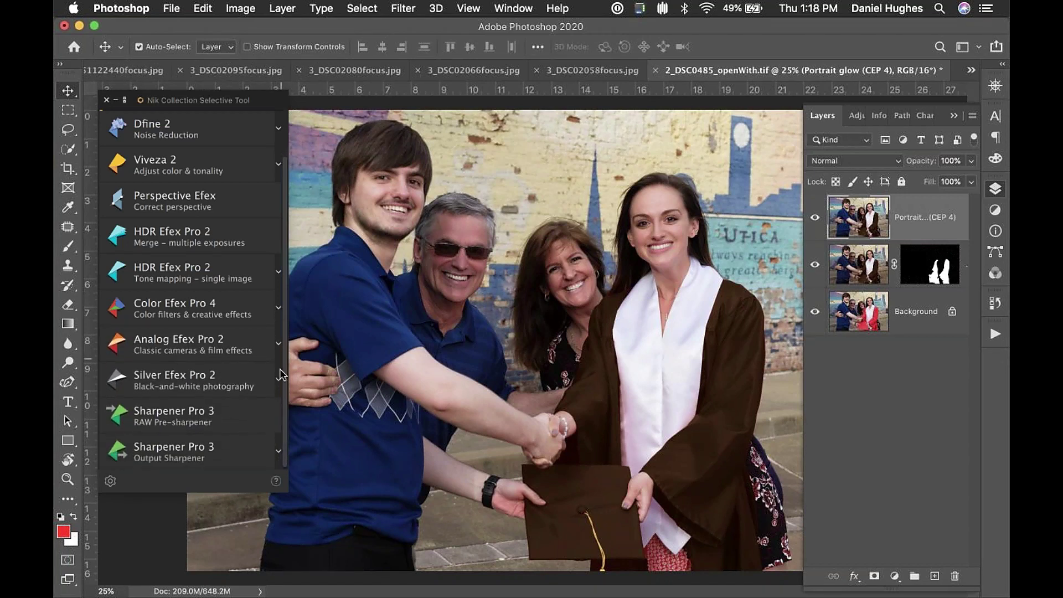
click(278, 382)
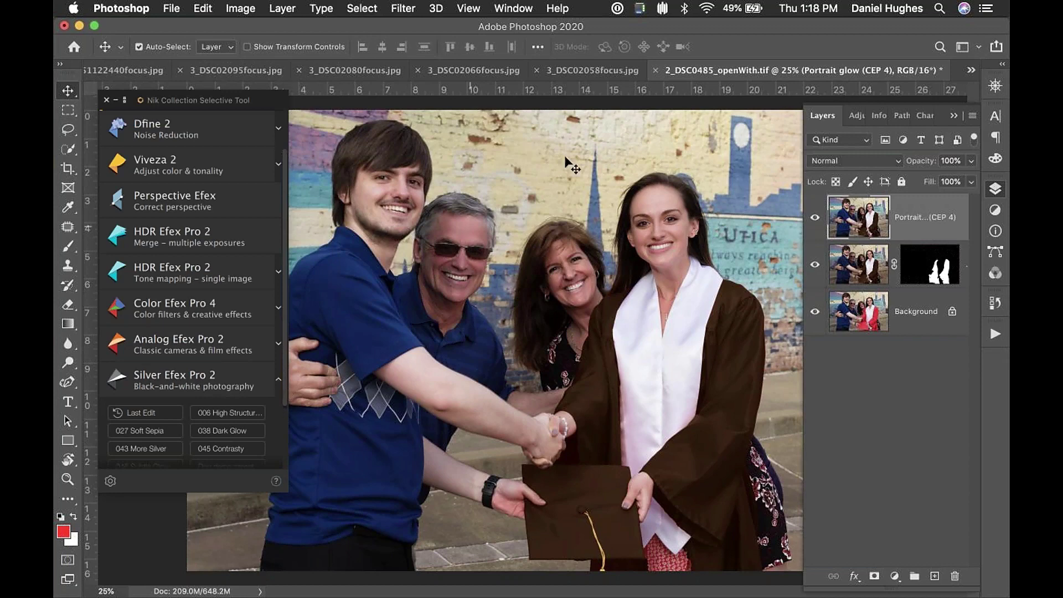
click(656, 70)
click(461, 227)
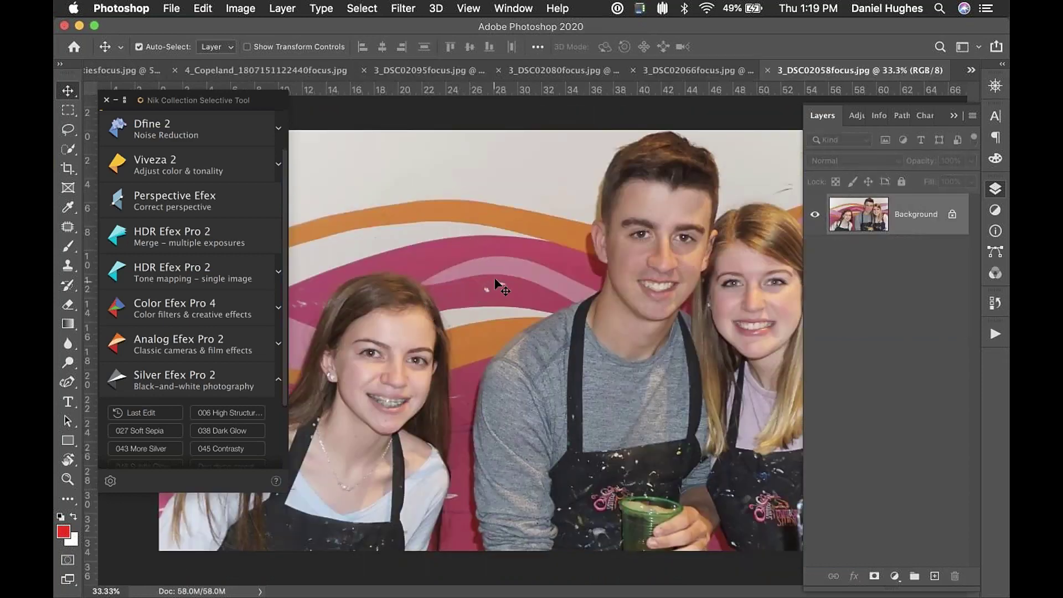
Step: Show 3_DSC02058focus.jpg at 25% zoom and collapse the Layers panel so the whole photo is unobstructed at its edge
key(super+minus)
key(super+minus)
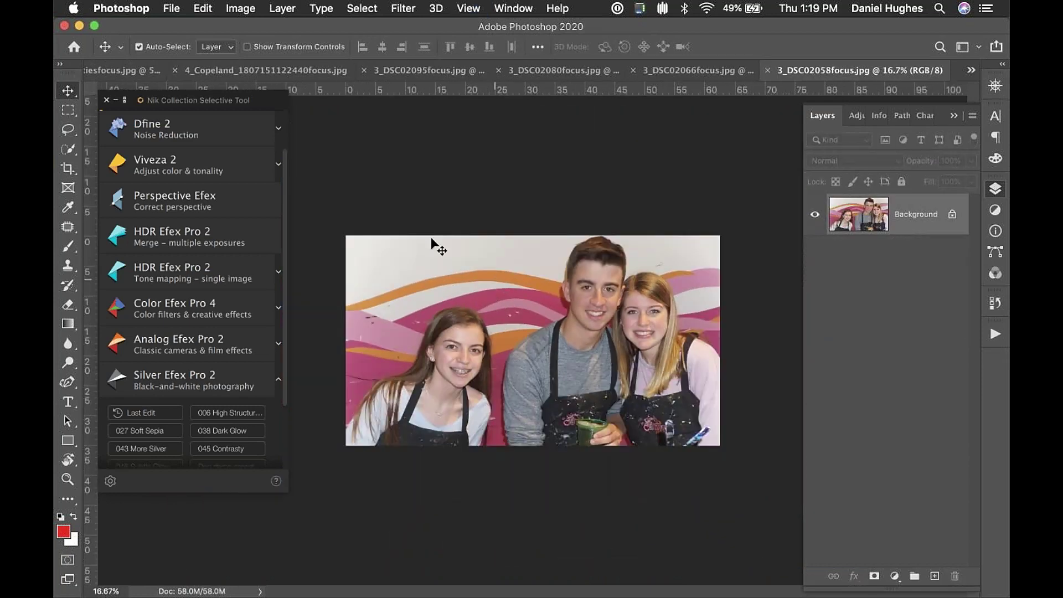
key(super+plus)
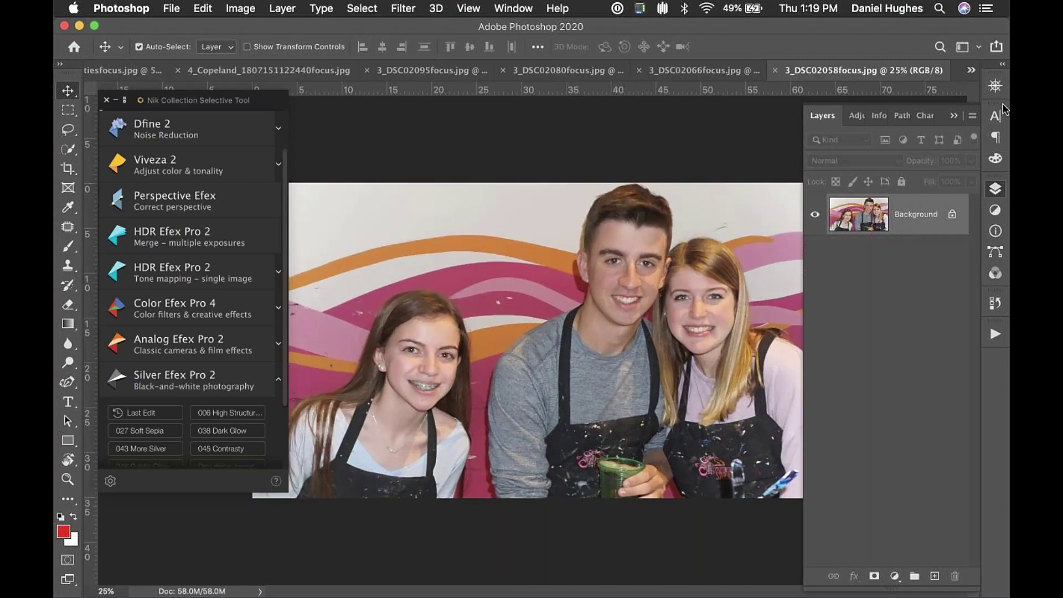
click(953, 115)
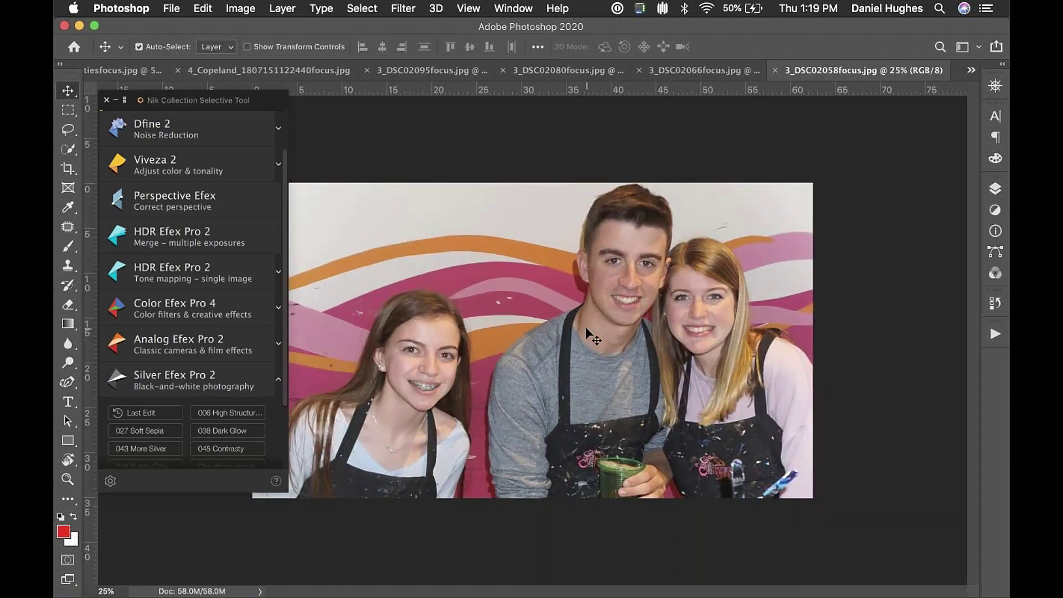
Step: Look through the other open photos back to the 4_Copeland boat picture and return to 3_DSC02058focus.jpg
click(668, 69)
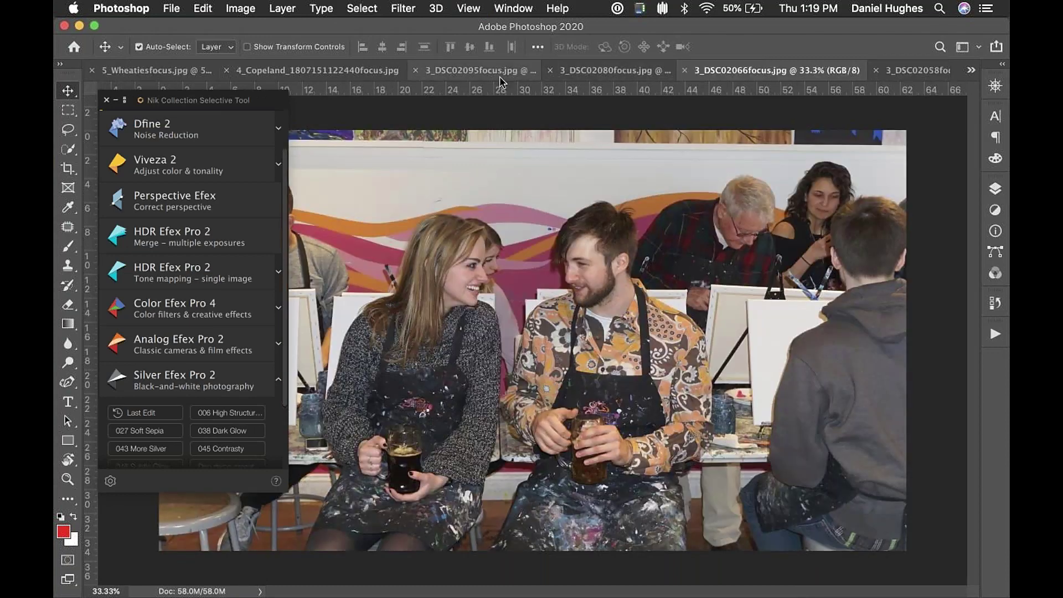
click(582, 71)
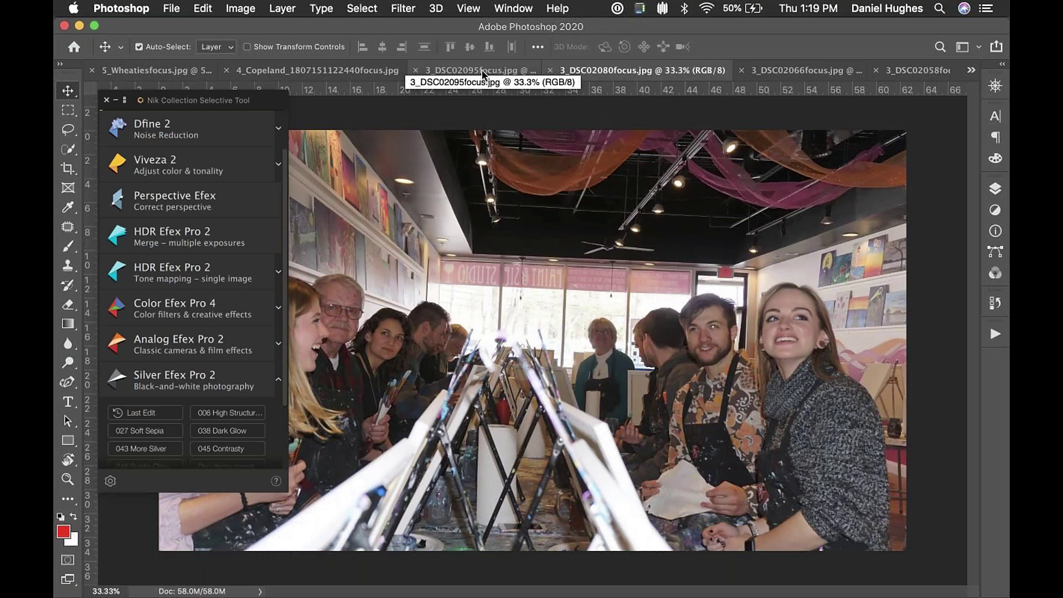
click(482, 69)
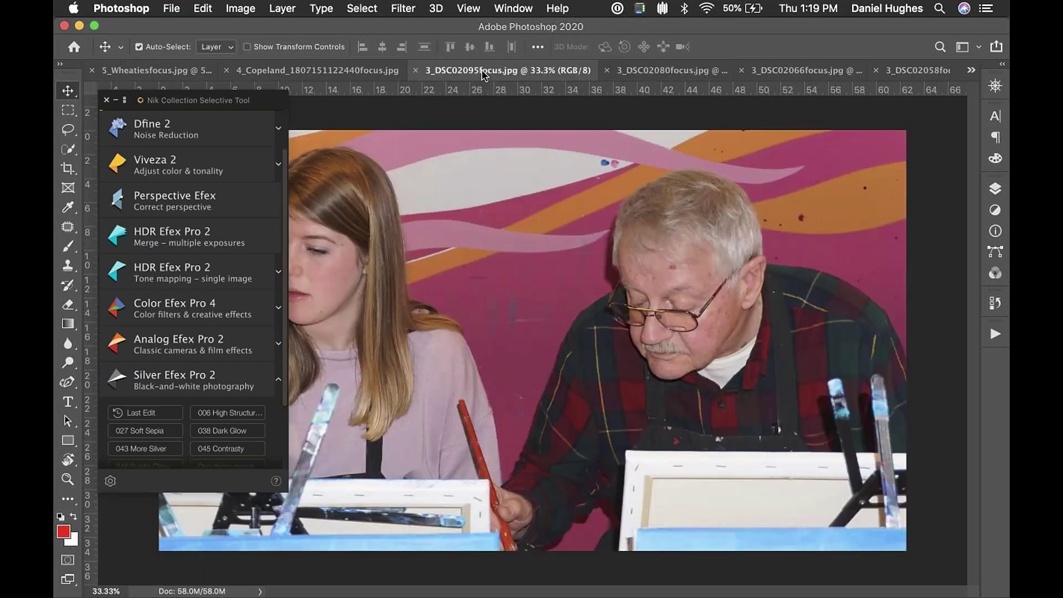
click(343, 69)
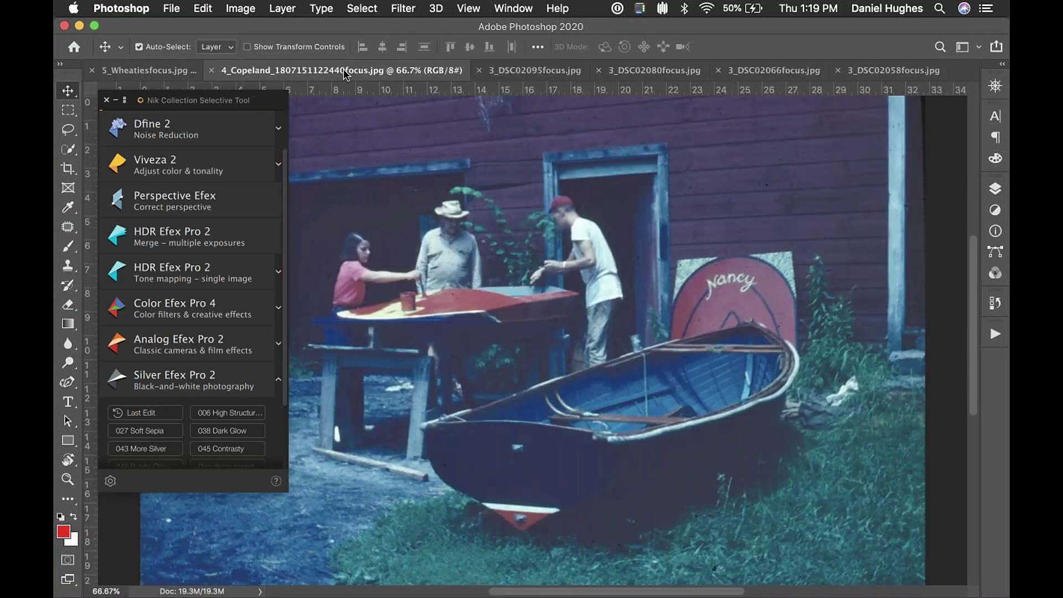
click(878, 72)
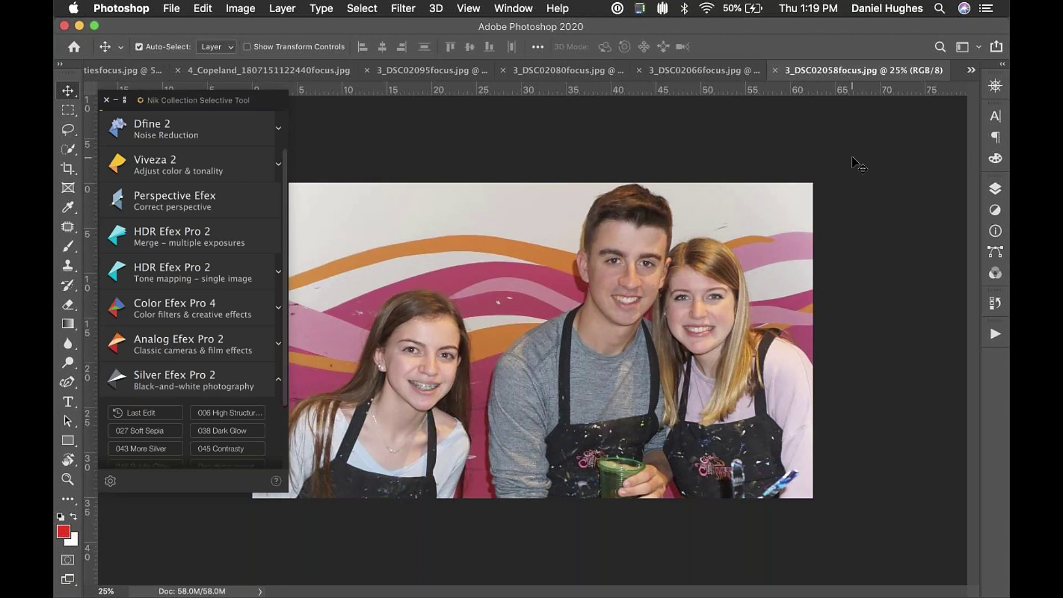
Step: Open the photo of the three young people in Silver Efex Pro 2 without choosing a favourite preset
scroll(285, 401, down, 2)
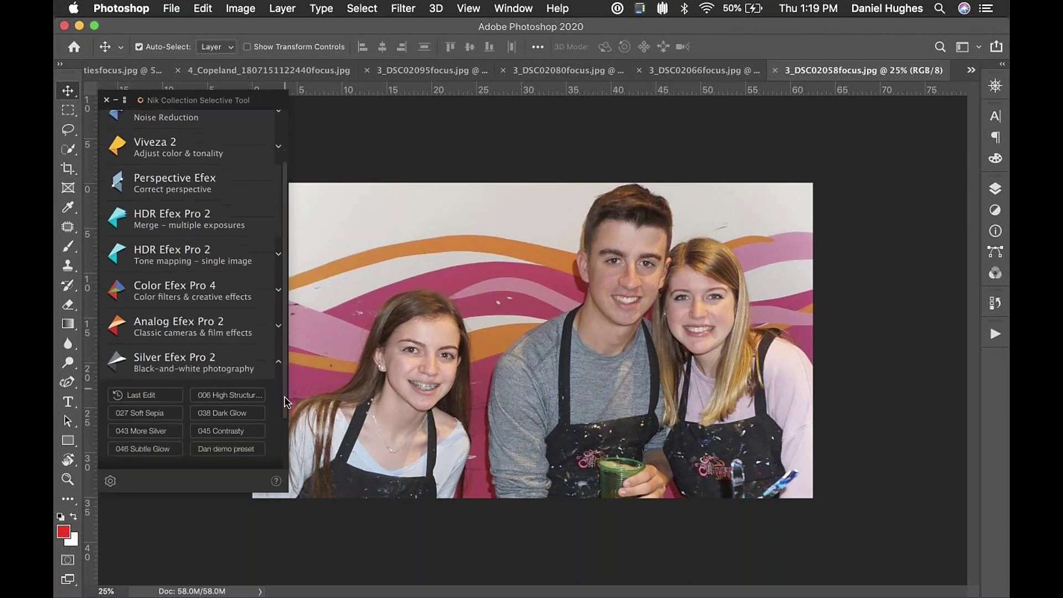
scroll(285, 401, down, 3)
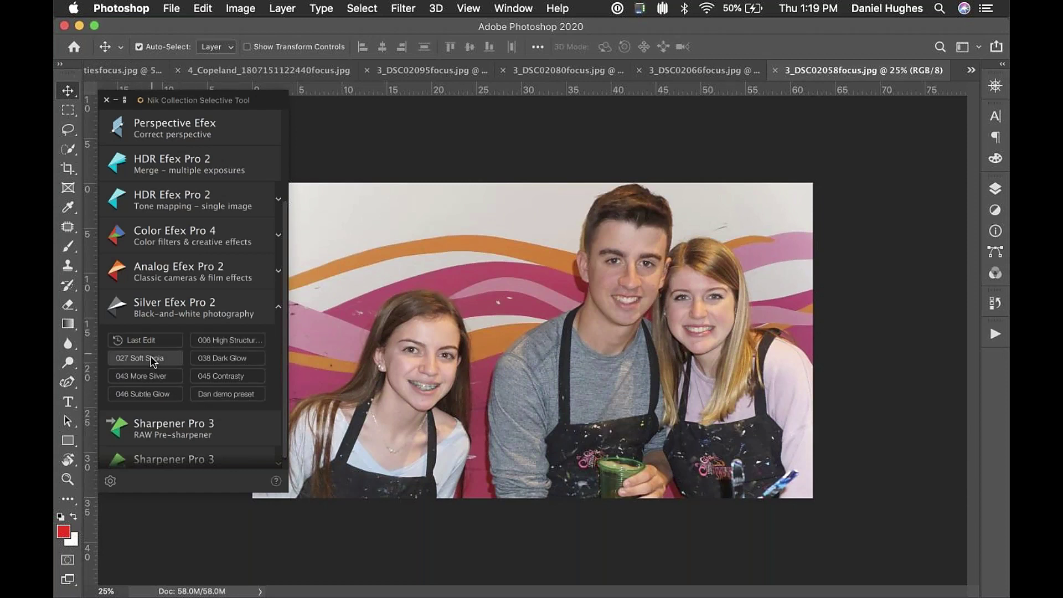
click(189, 311)
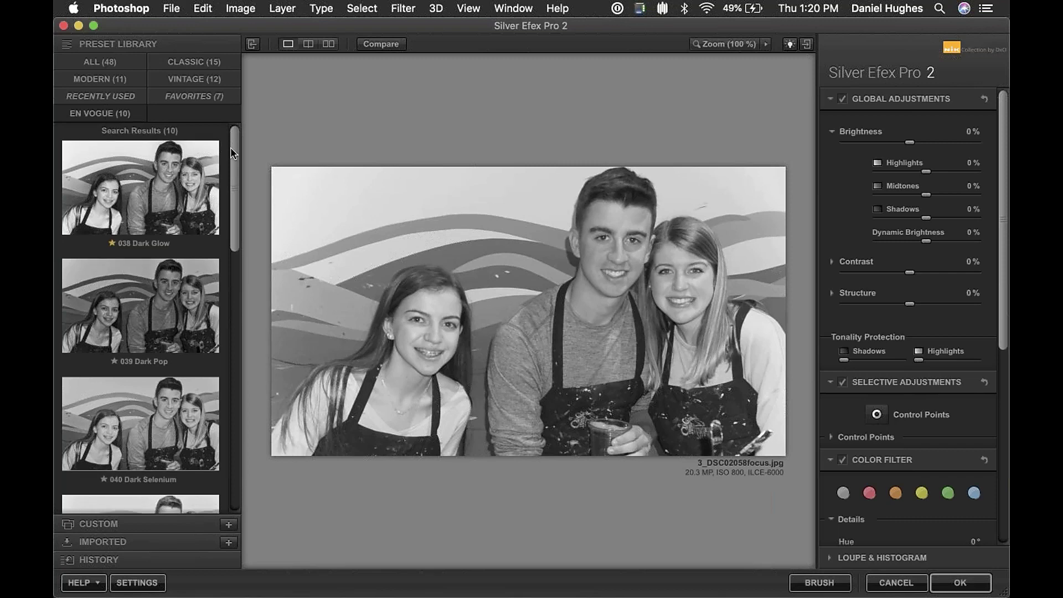
Step: List all presets in the preset library and apply 005 High Structure (harsh) to the photo
drag(231, 147, 239, 118)
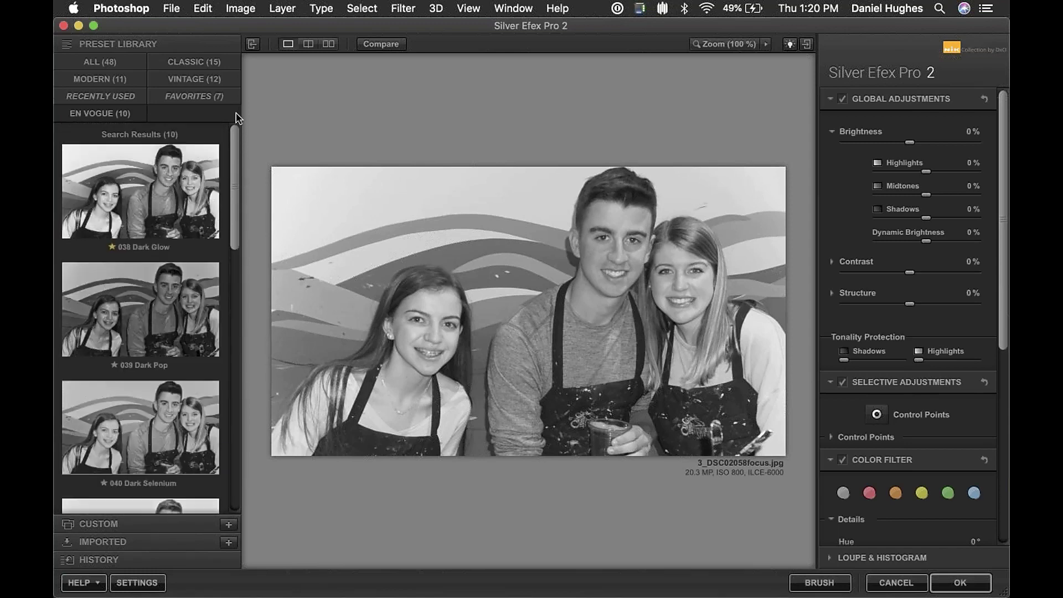
click(92, 65)
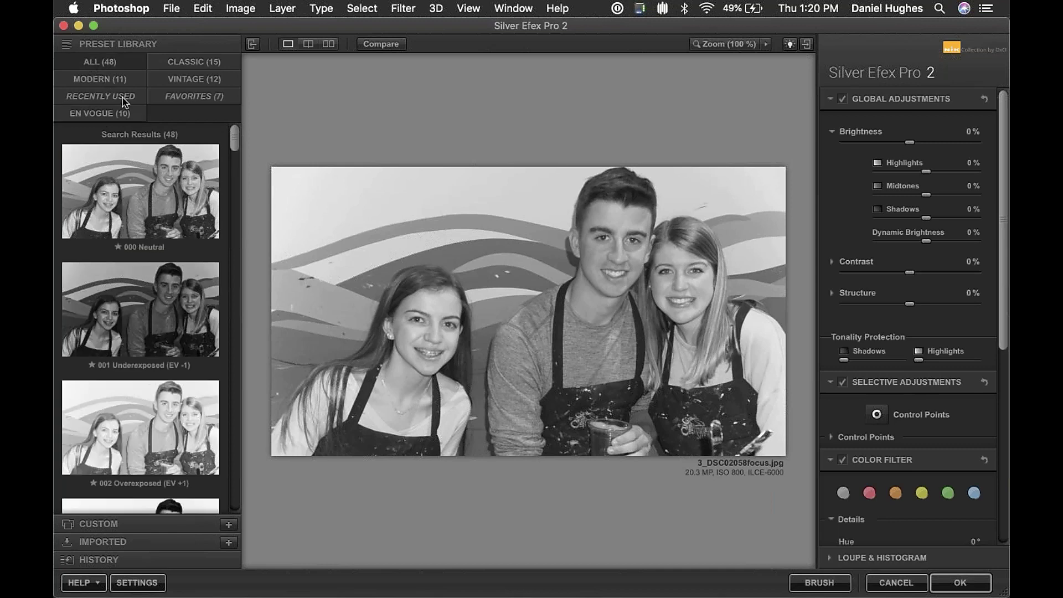
drag(235, 136, 226, 171)
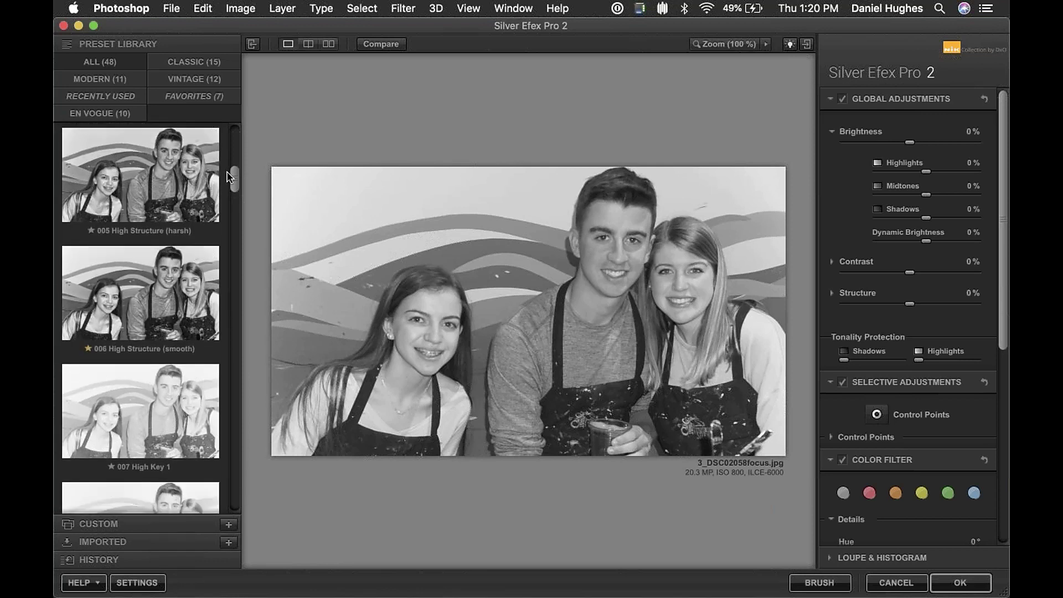
click(128, 190)
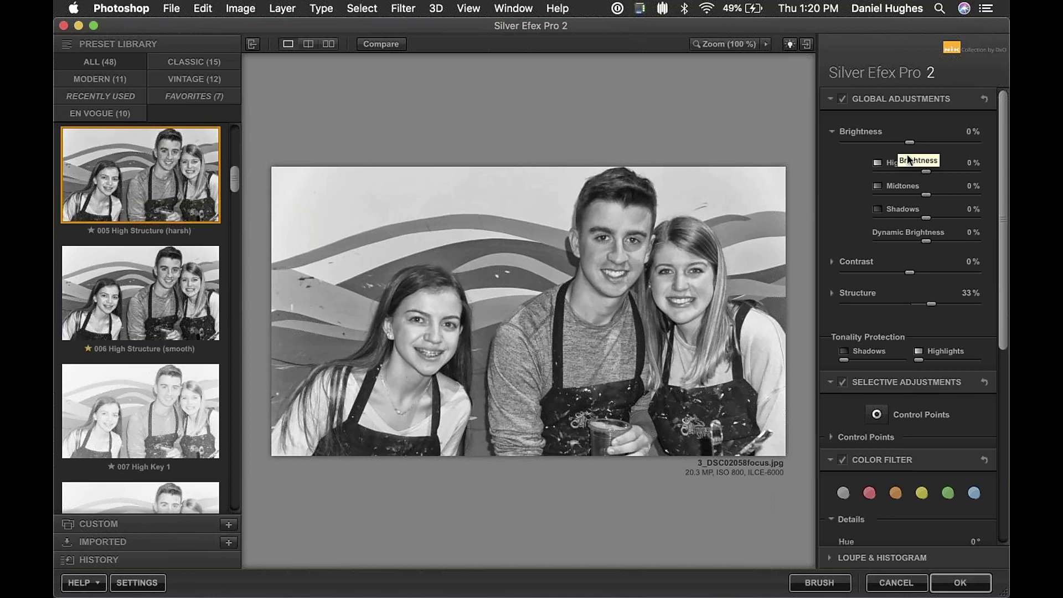
Step: Collapse the Global Adjustments, Selective Adjustments, Color Filter and Finishing Adjustments sections
click(906, 384)
click(906, 404)
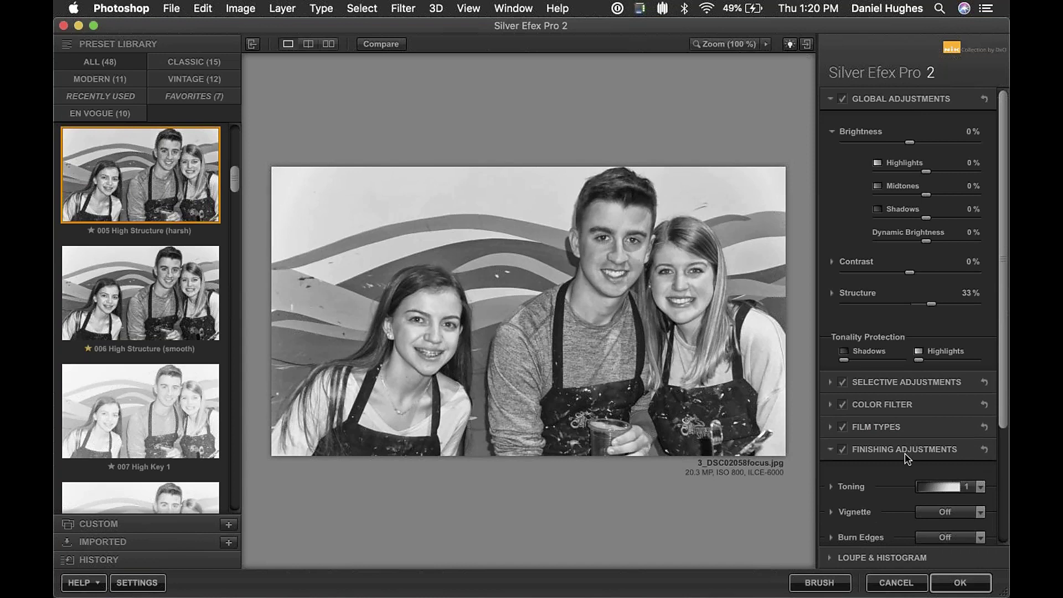
click(908, 449)
click(891, 103)
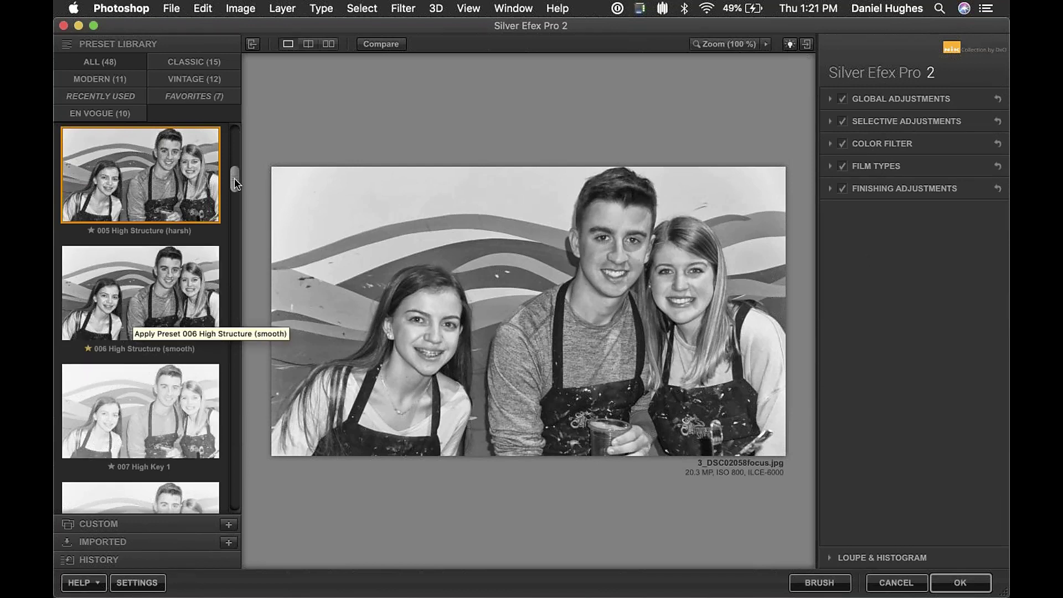
Step: Try the presets from 011 Push Process (N +1.5) onward in turn, ending with 016 Full Dynamic (smooth)
drag(234, 181, 238, 219)
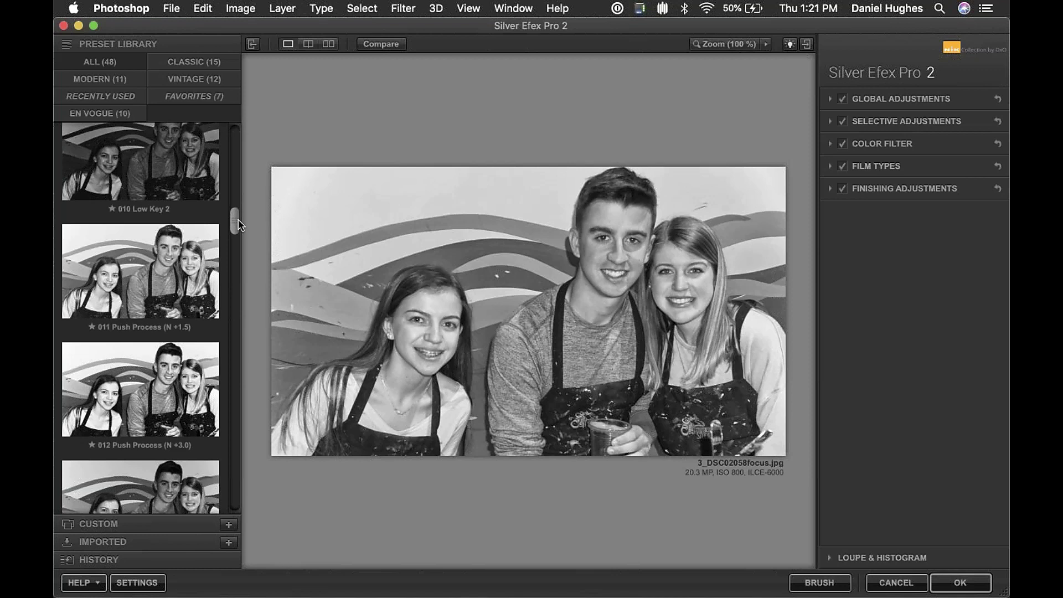
click(165, 280)
click(166, 374)
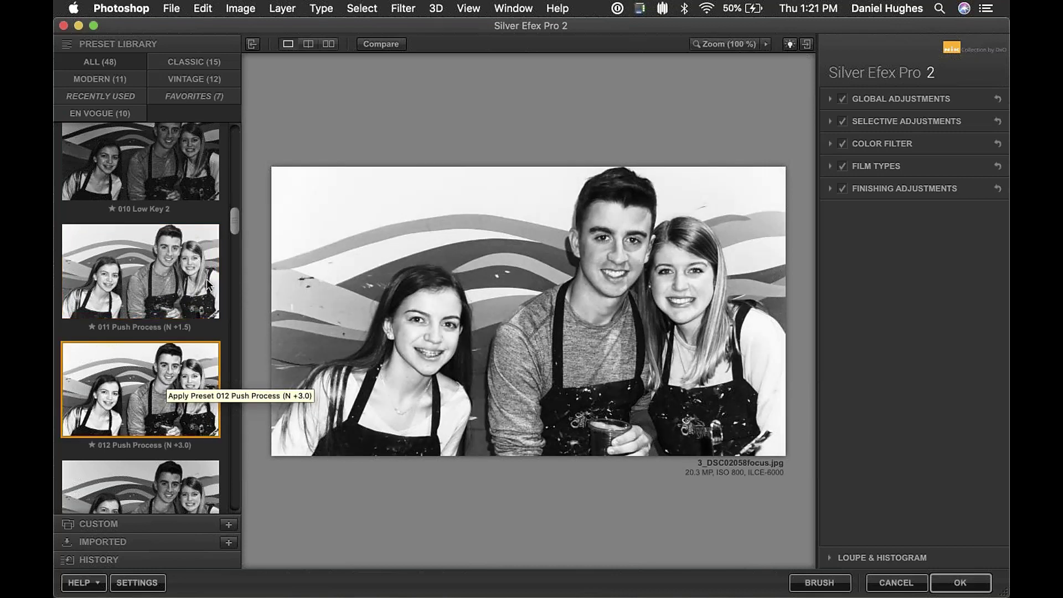
scroll(234, 224, down, 5)
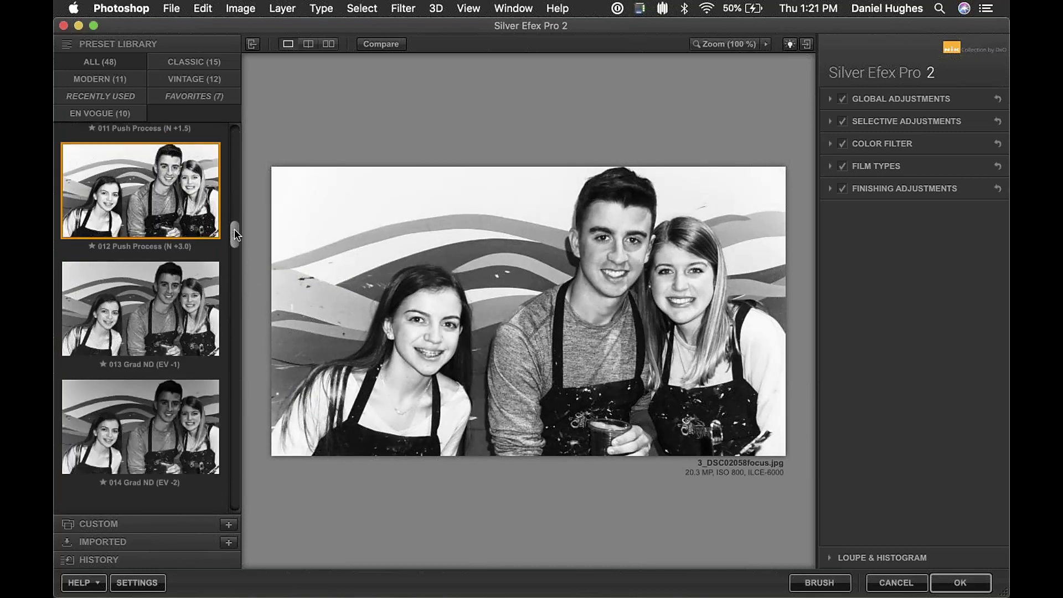
click(151, 313)
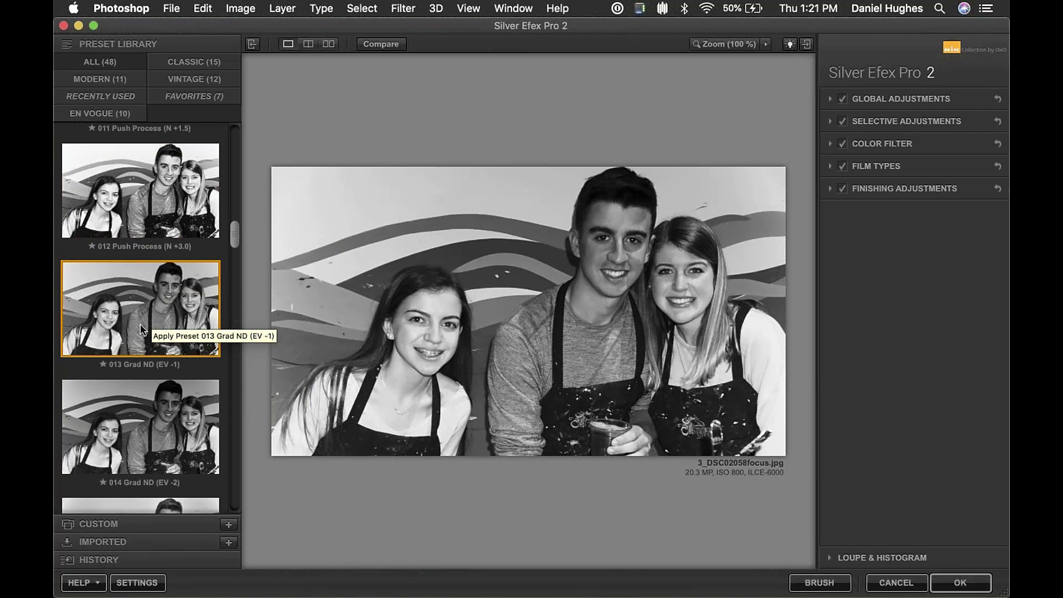
click(182, 401)
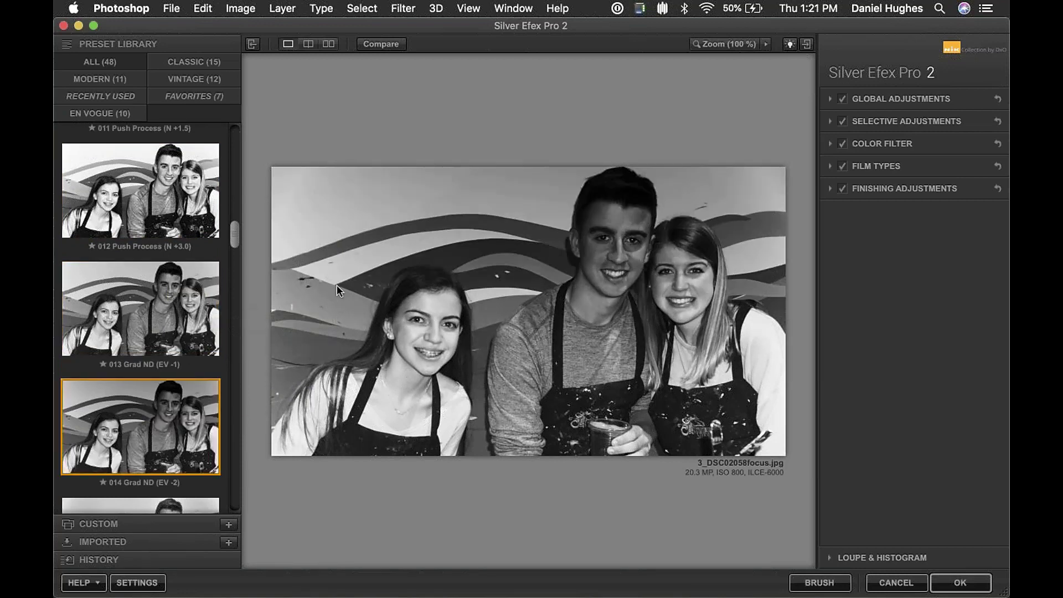
key(Down)
key(Down)
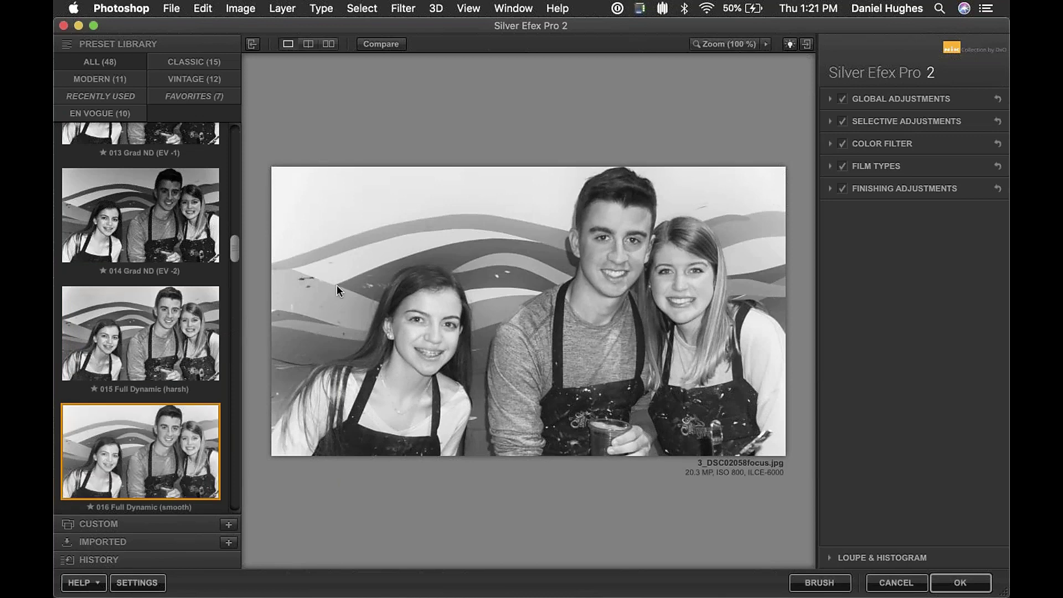
Step: Try the presets from 017 Full Spectrum onward in turn, ending with 022 Triste 2
key(Down)
key(Down)
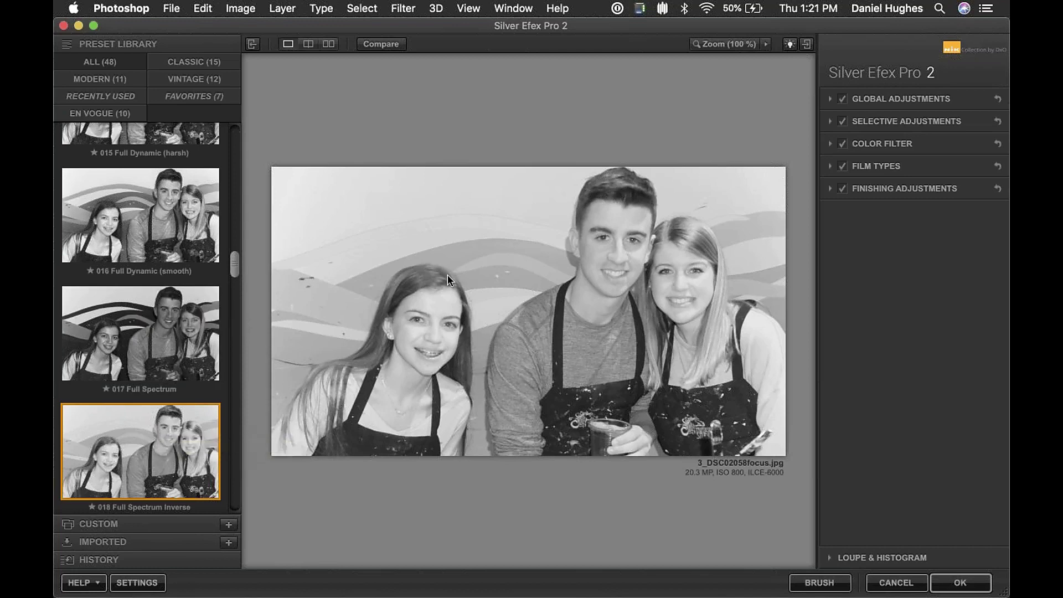
key(Down)
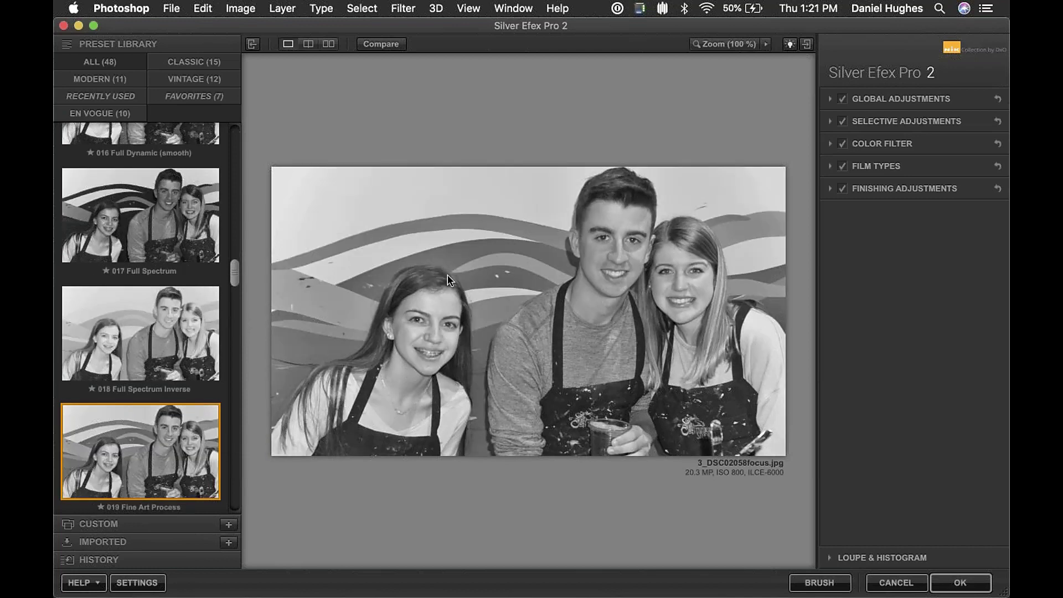
key(Down)
key(Down)
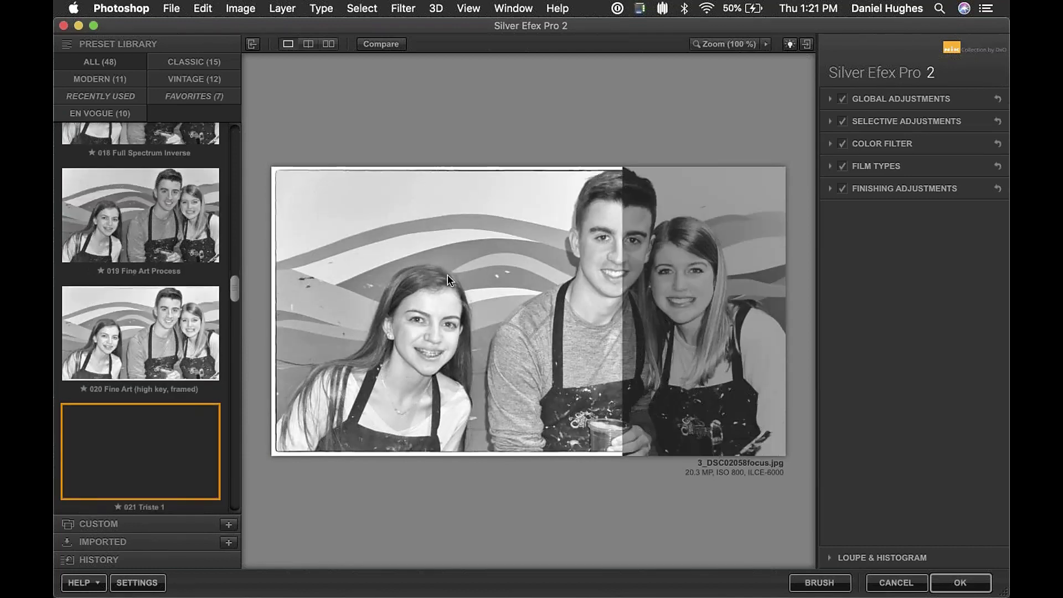
key(Down)
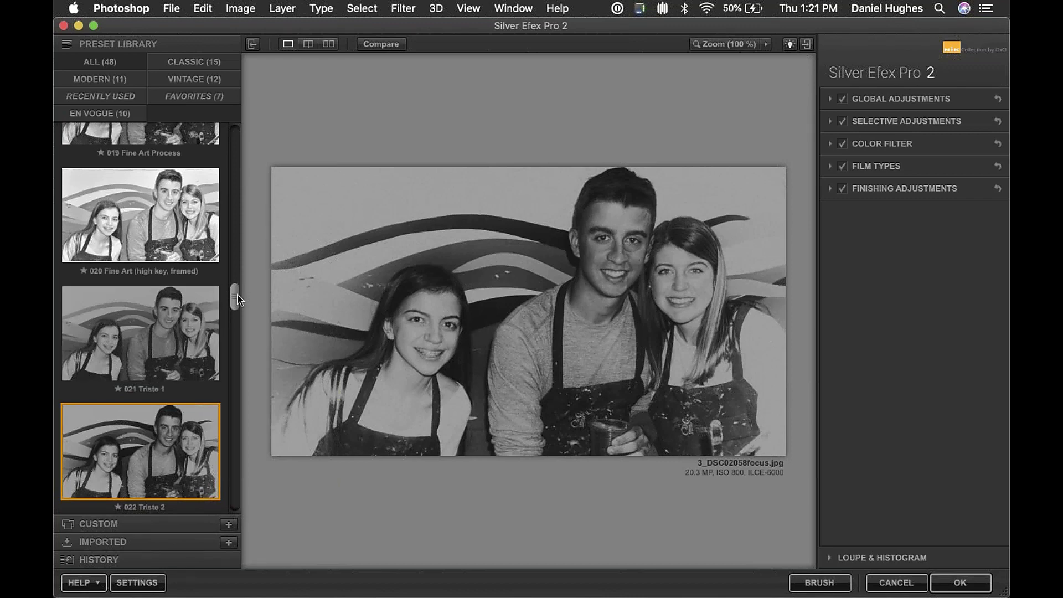
Step: Convert the photo with the 042 Intensifier preset, using midtones 9%, shadows -24% and dynamic brightness -8%, and accept the result
drag(235, 299, 237, 466)
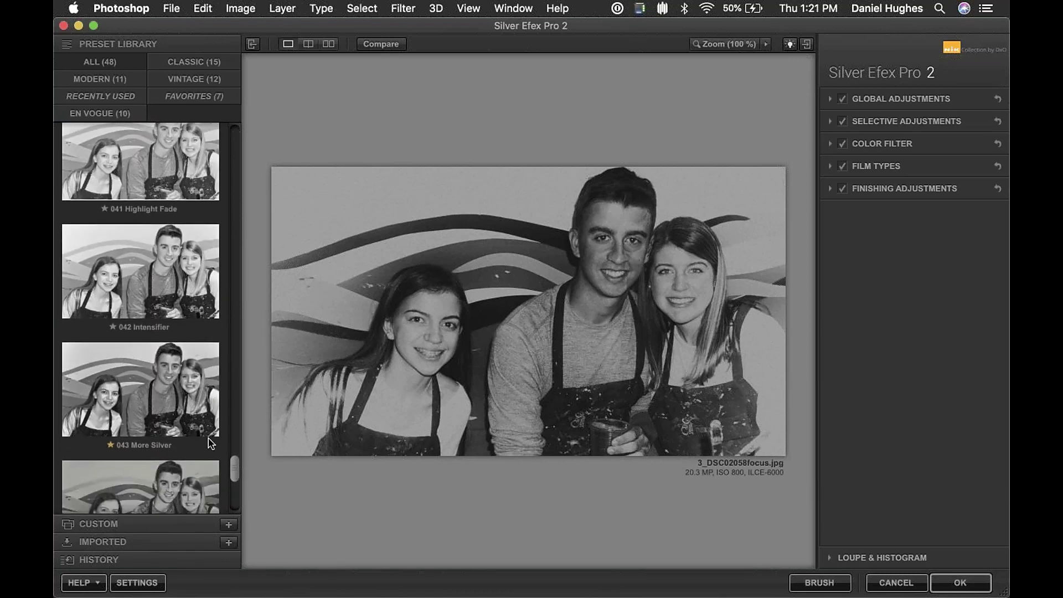
click(149, 307)
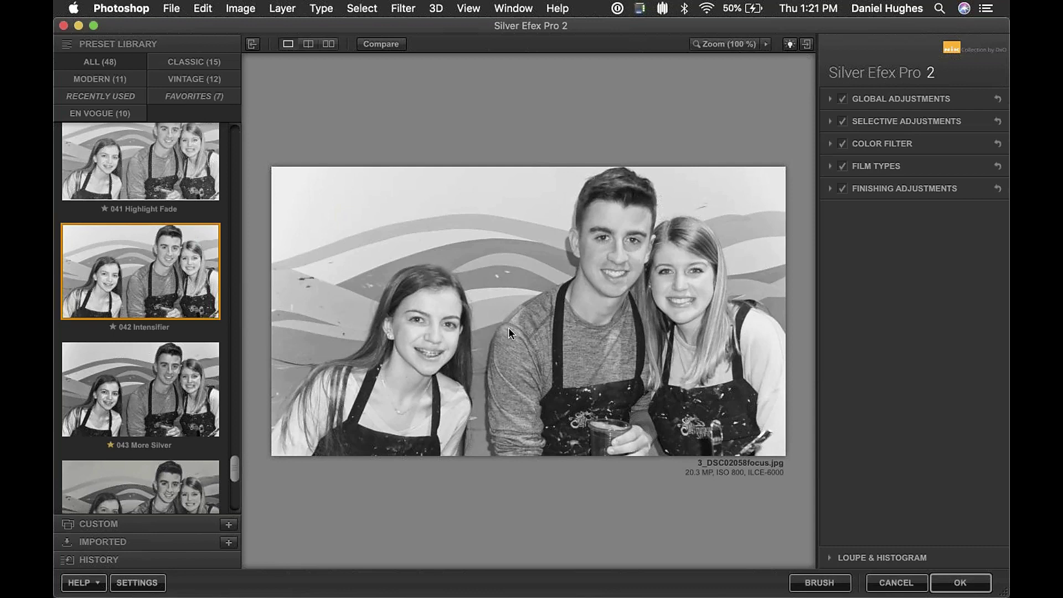
click(869, 103)
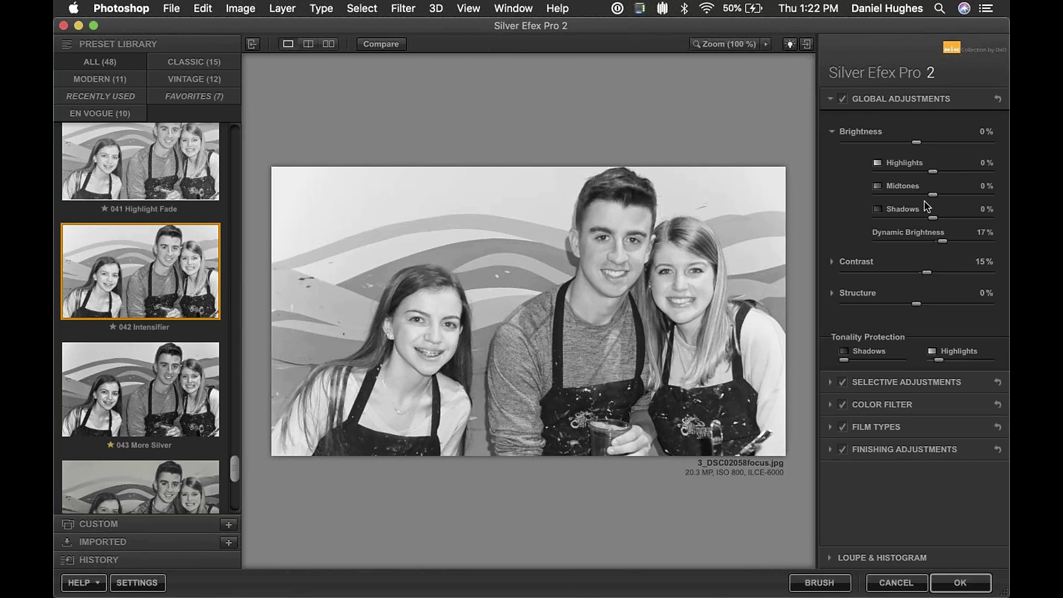
drag(940, 240, 937, 195)
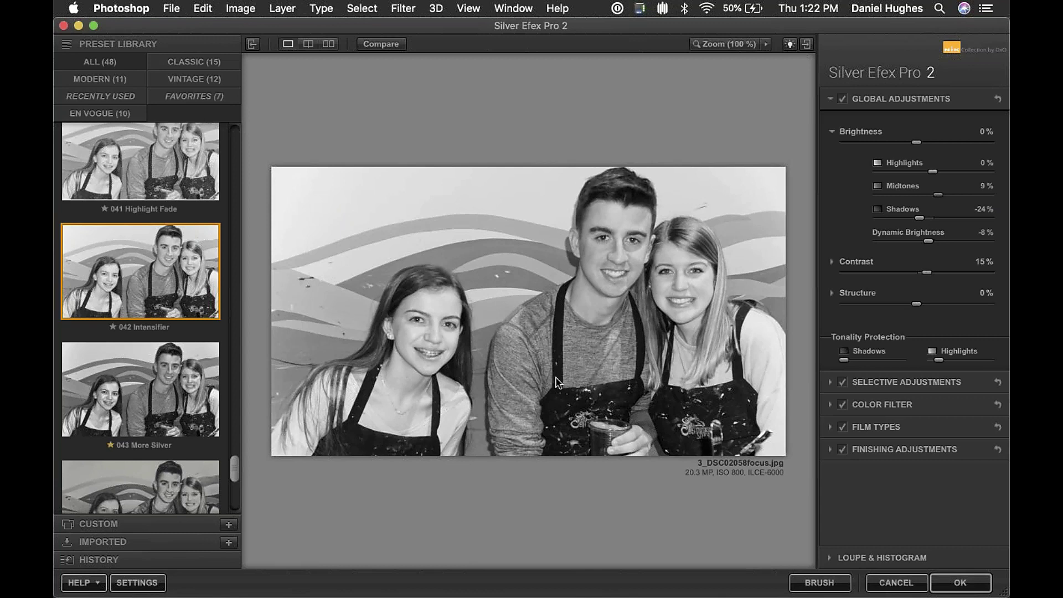
click(966, 584)
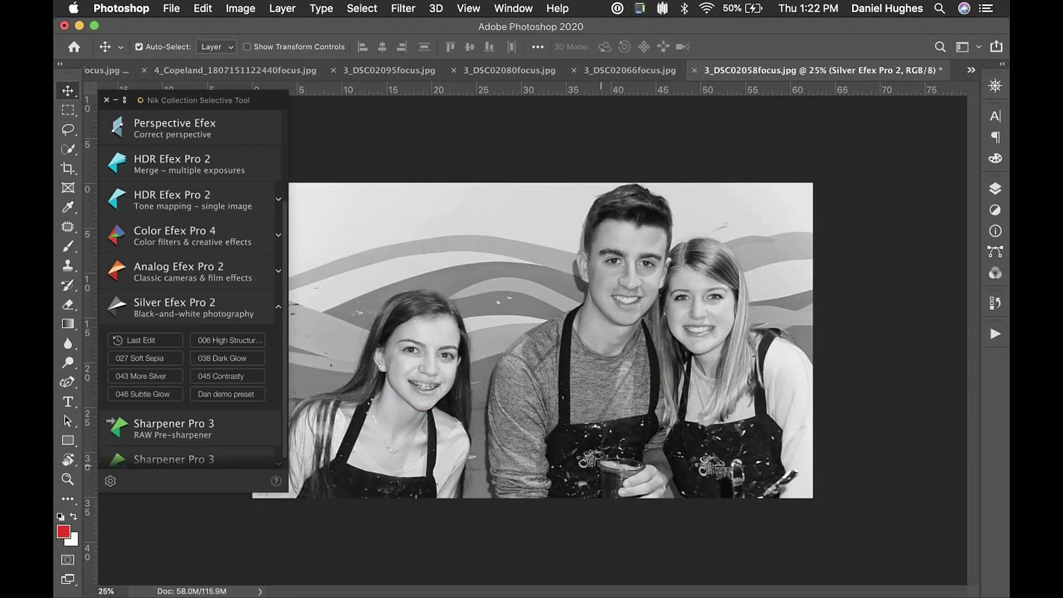
Step: Apply the last Silver Efex Pro 2 edit to the photo 3_DSC02066focus.jpg and accept the result
click(629, 69)
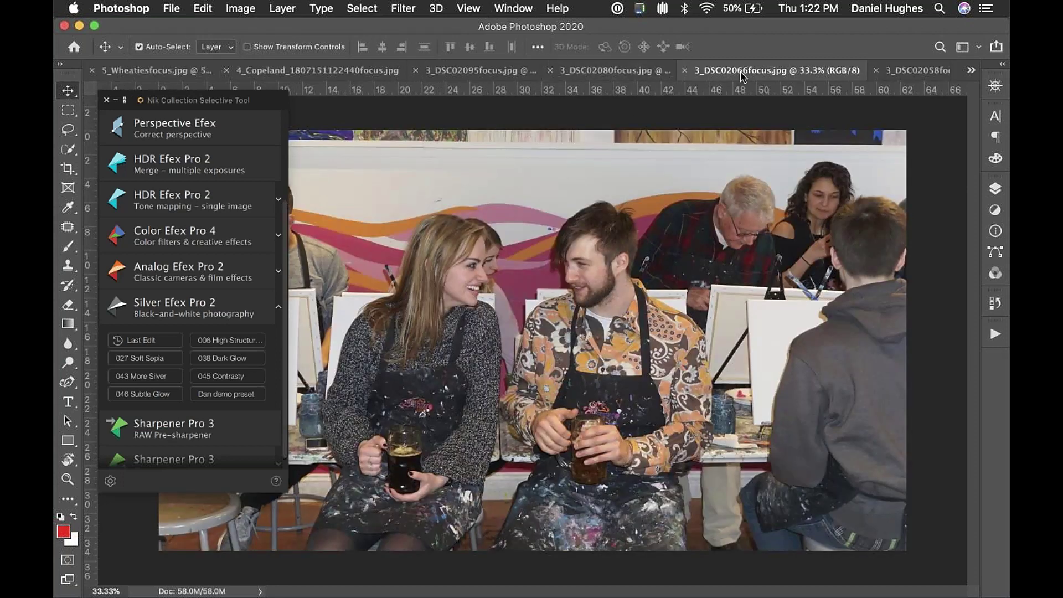
click(913, 71)
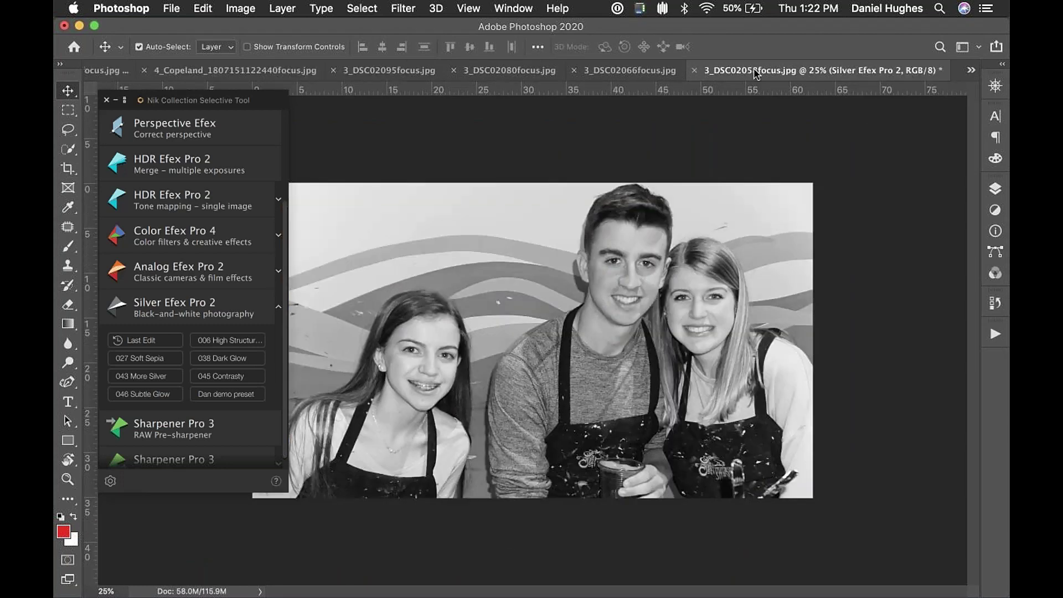
click(616, 71)
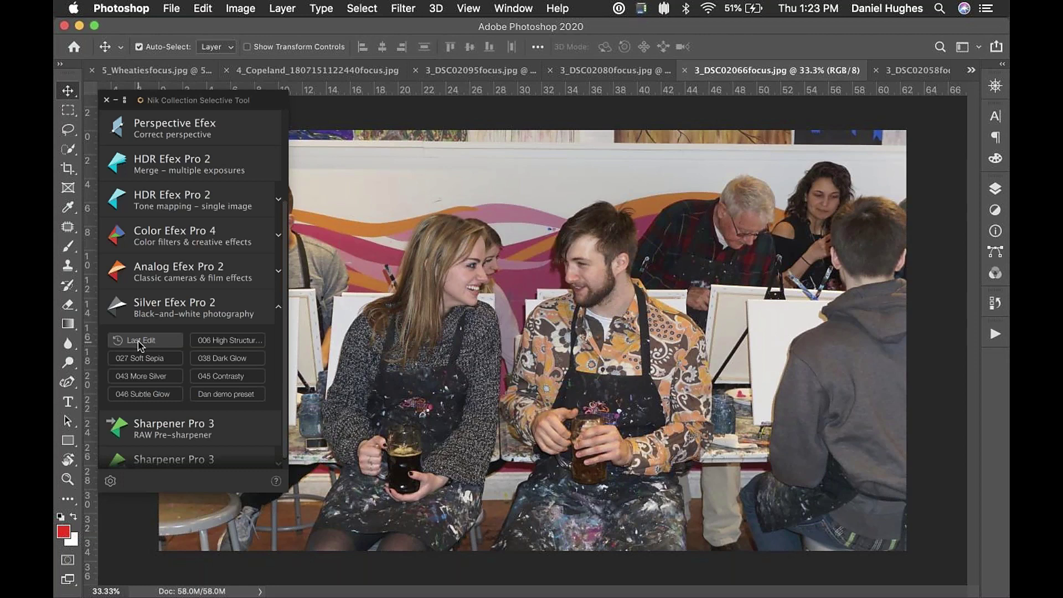
click(140, 340)
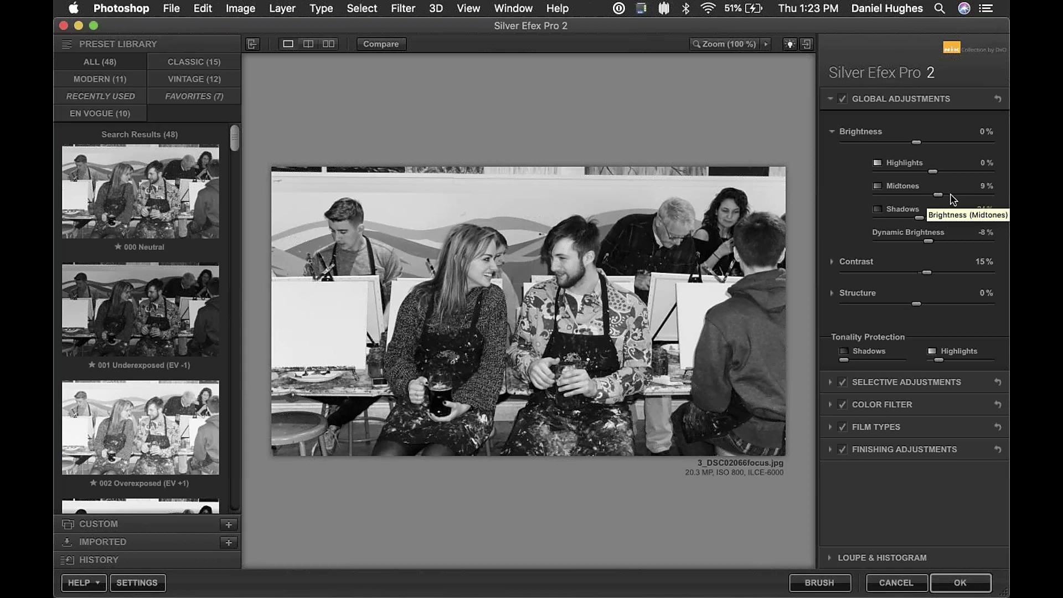
click(956, 583)
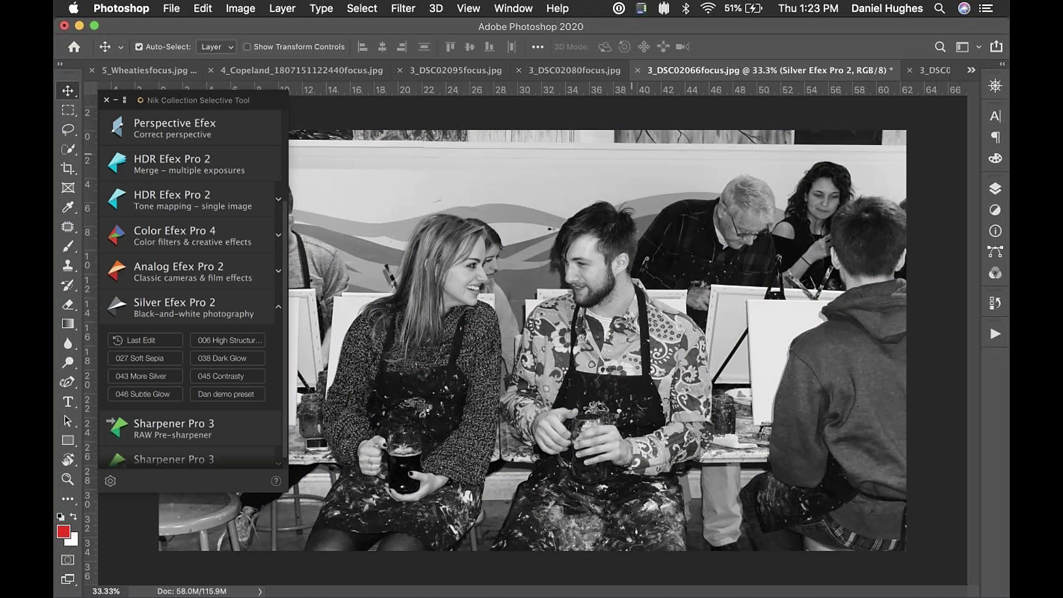
click(138, 341)
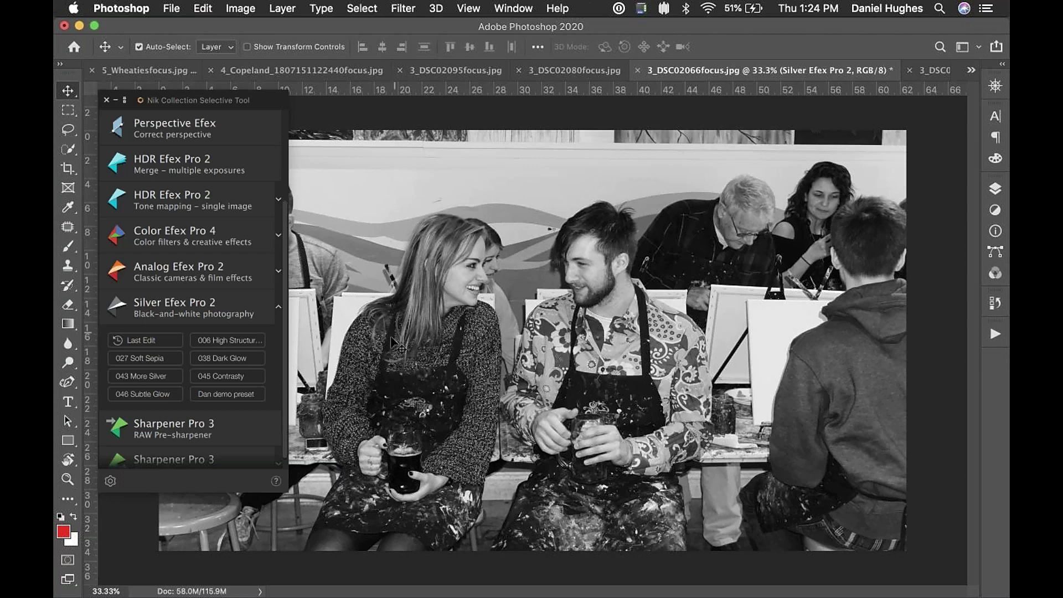
Step: Bring up 3_DSC02080focus.jpg and set the Nik Collection preference for favorite filters, recipes and last edit to Apply in Photoshop
click(544, 73)
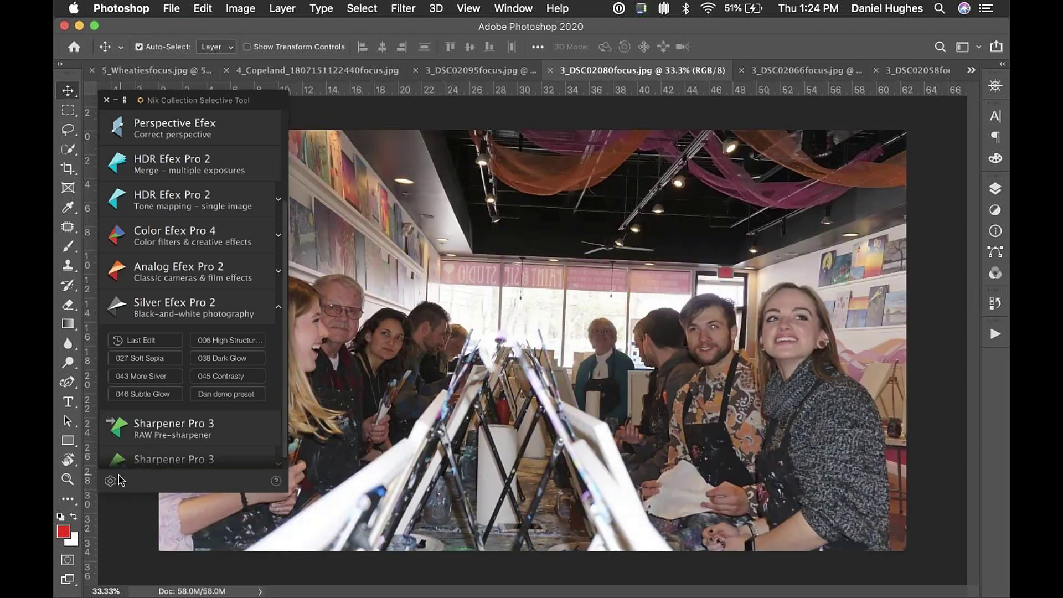
drag(186, 99, 368, 105)
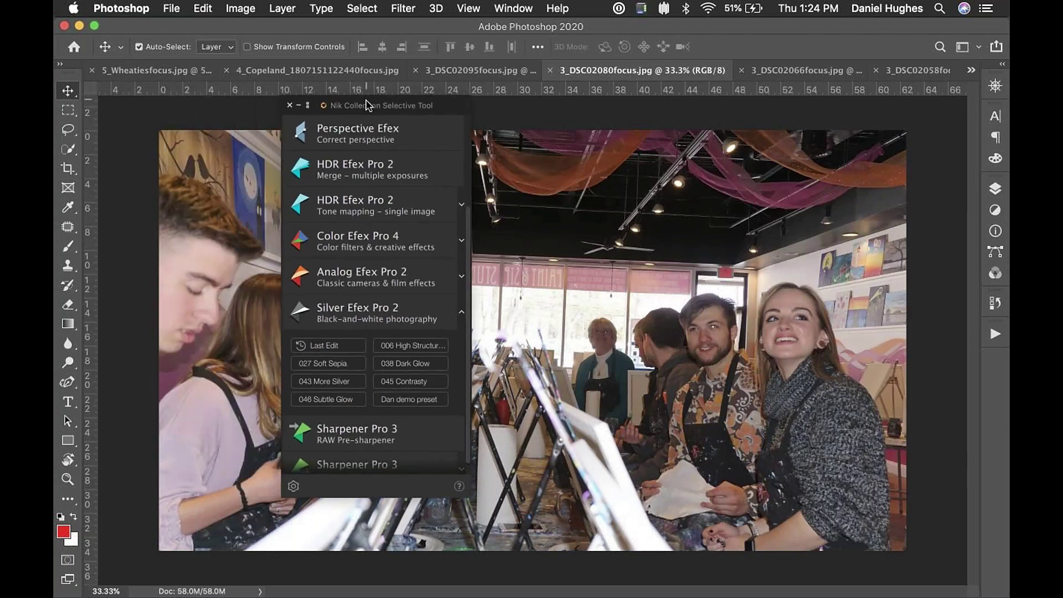
click(293, 486)
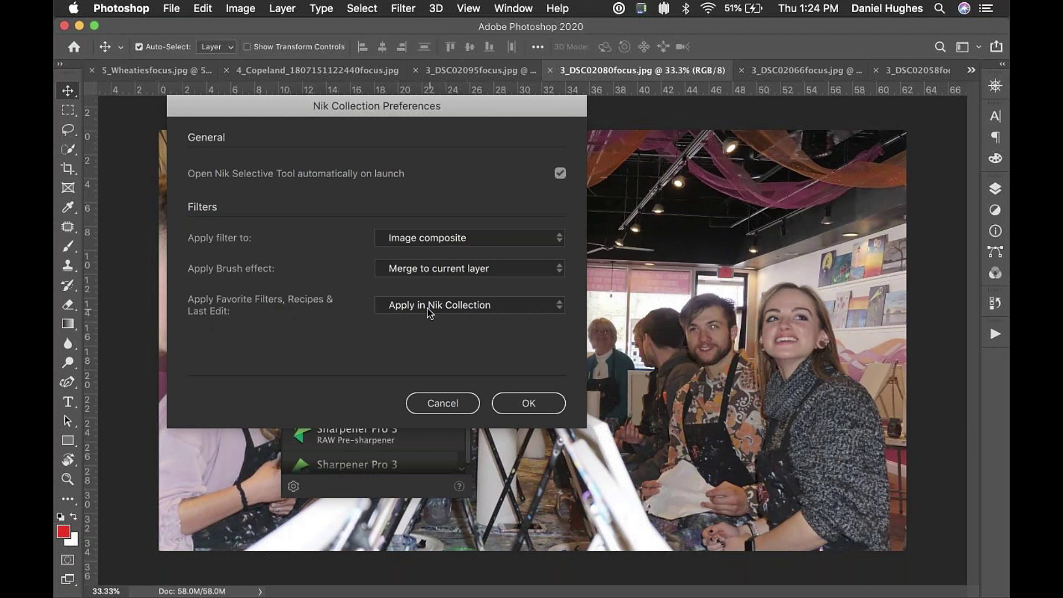
click(561, 307)
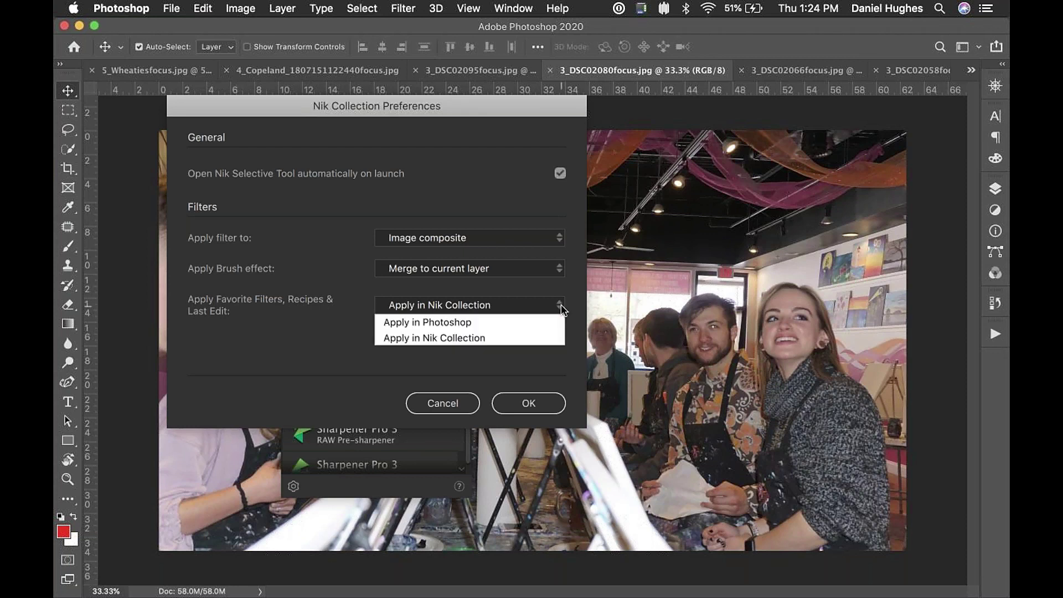
click(431, 325)
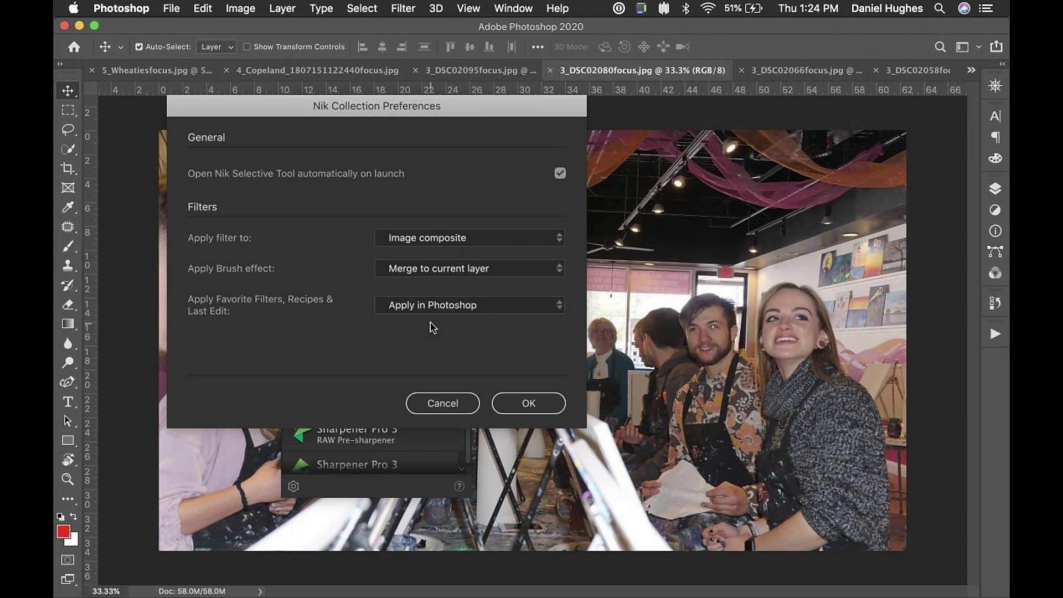
click(530, 408)
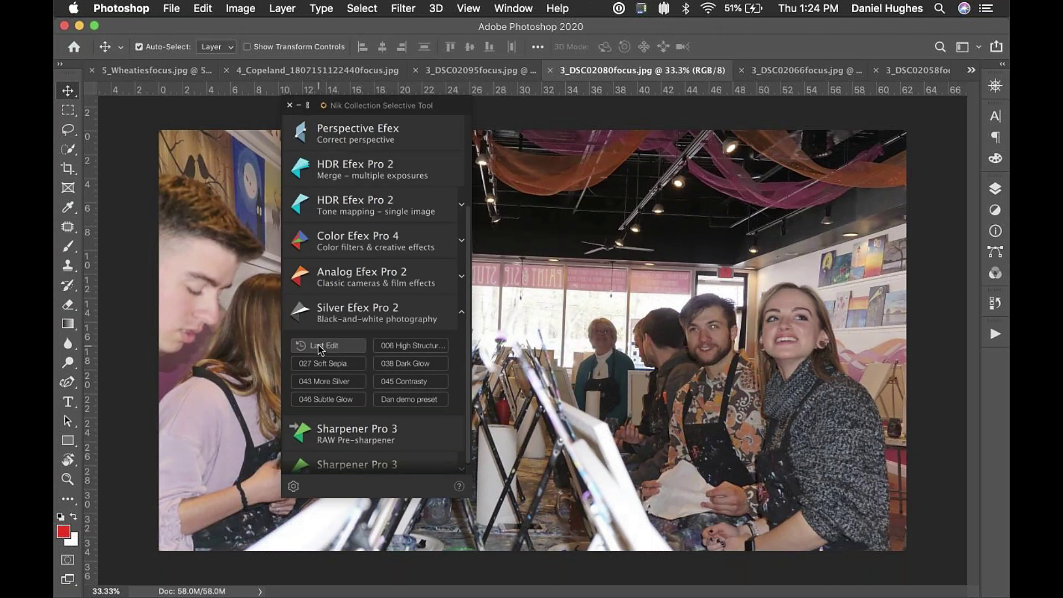
Step: Apply the last Silver Efex Pro 2 edit to 3_DSC02080focus.jpg and compare it with 3_DSC02066focus.jpg and 3_DSC02058focus.jpg
click(318, 345)
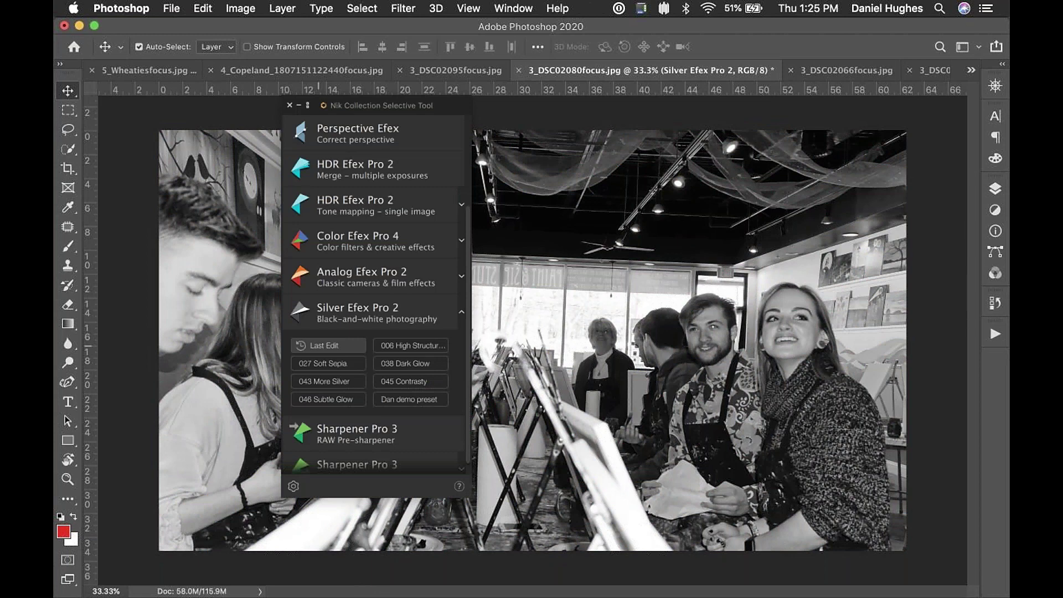
click(841, 69)
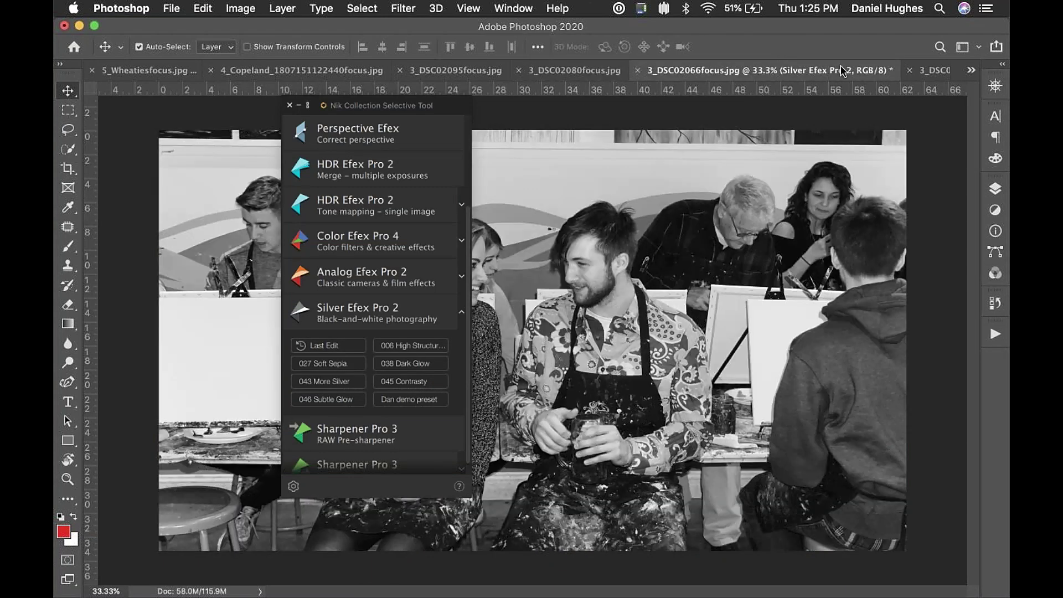
click(936, 70)
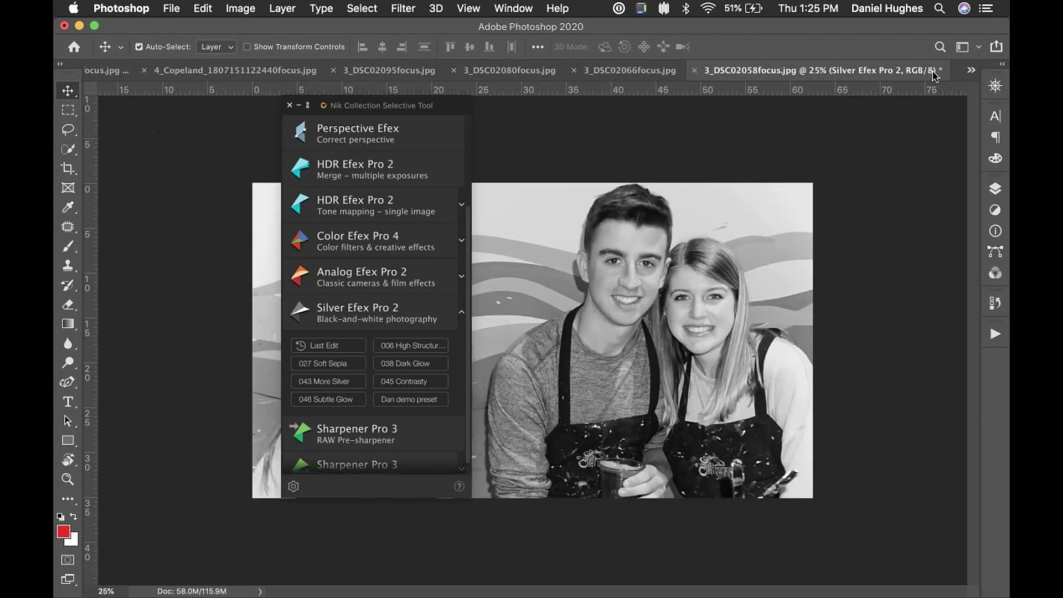
click(631, 70)
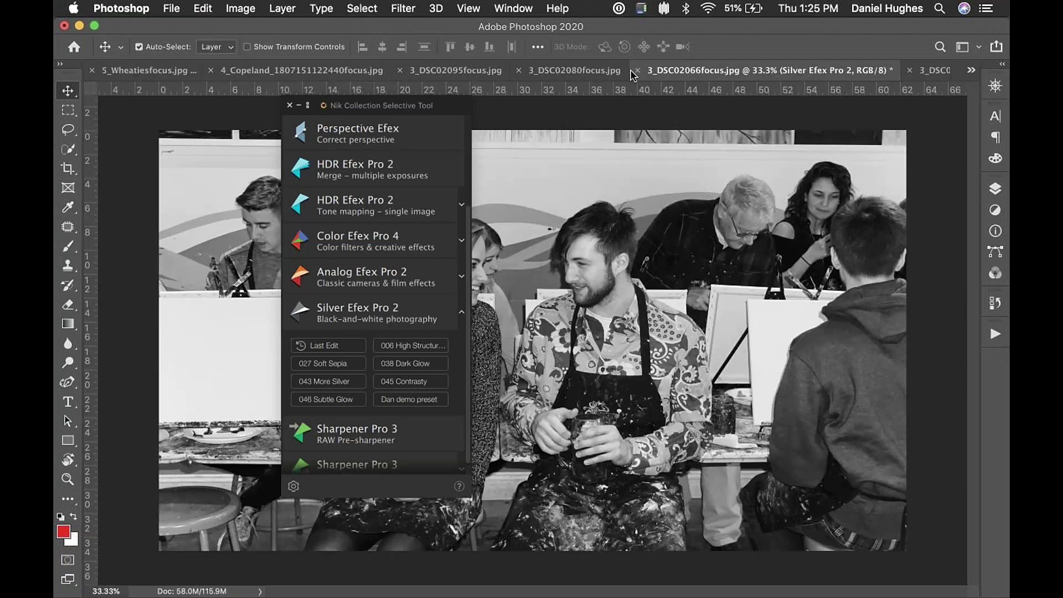
click(557, 68)
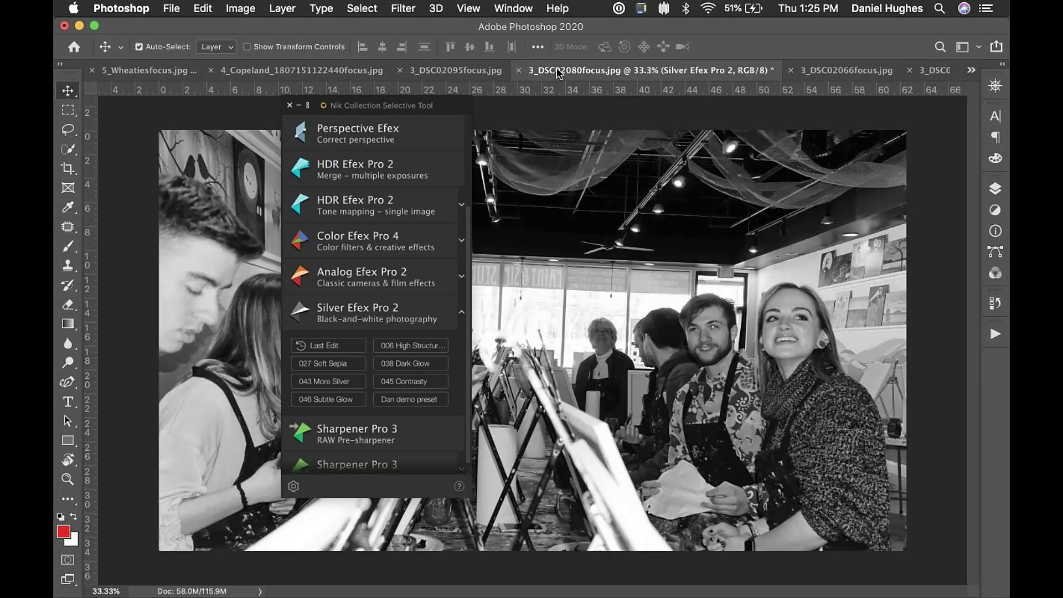
Step: Apply the last Silver Efex Pro 2 edit to 3_DSC02095focus.jpg and clear the view by moving the Selective Tool aside and hiding the rulers
click(433, 68)
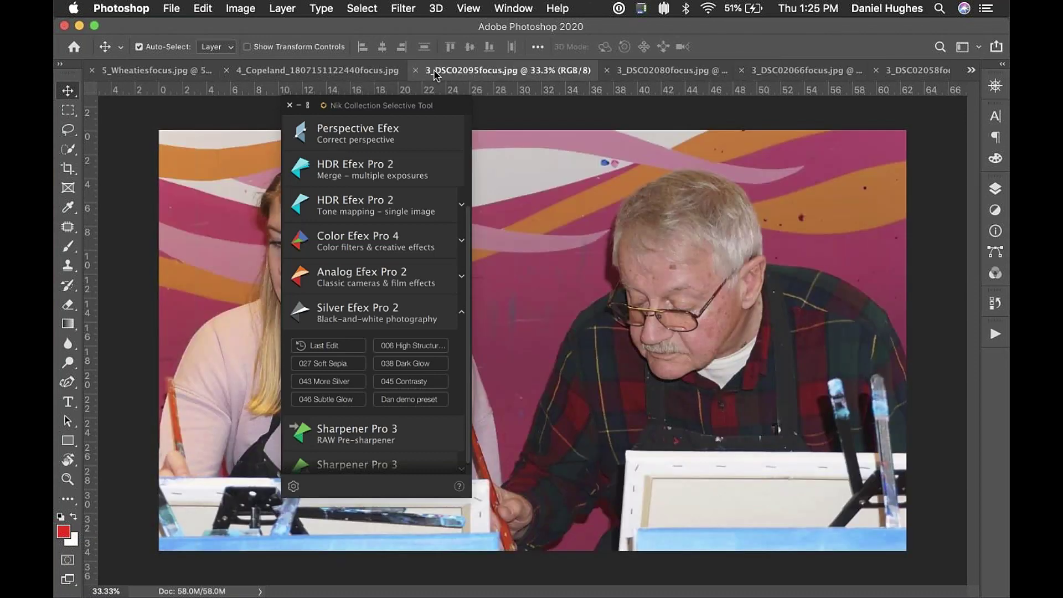
click(324, 346)
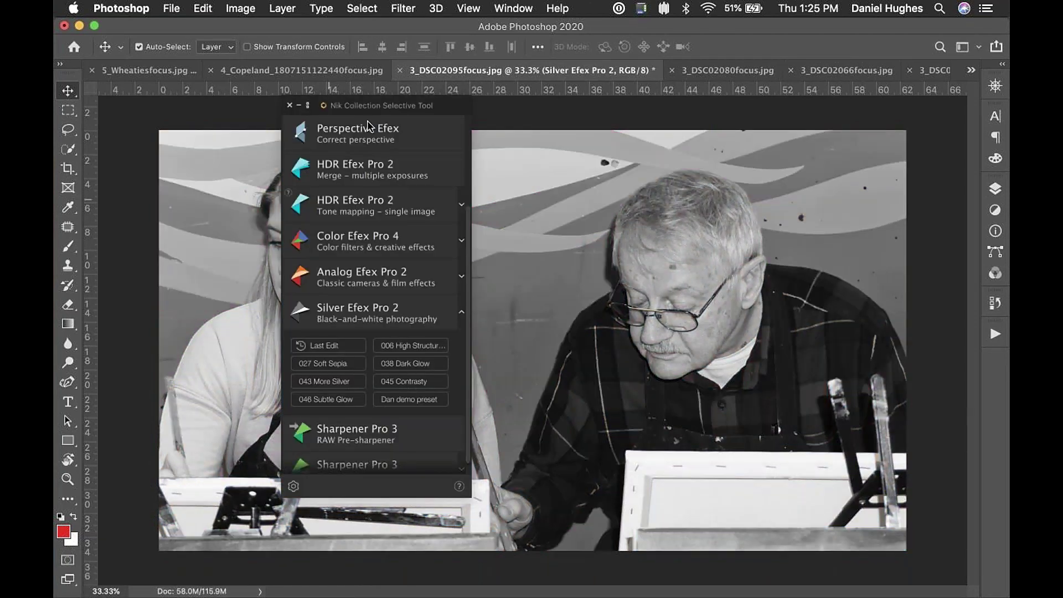
drag(408, 111, 309, 136)
key(super+r)
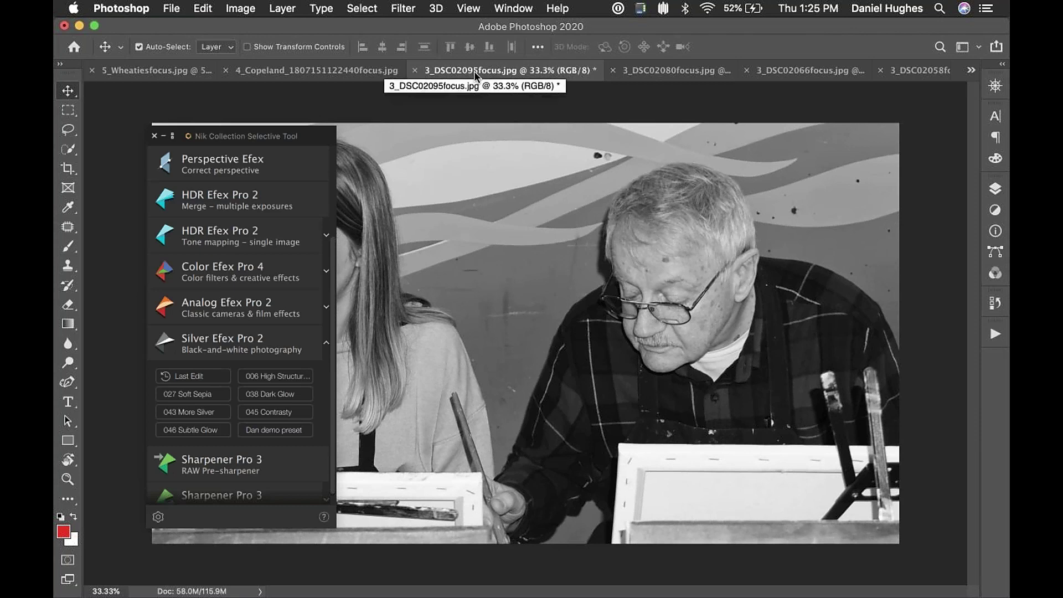
Step: Review the black-and-white look across the four converted painting studio photos, ending on 3_DSC02095focus.jpg
click(658, 70)
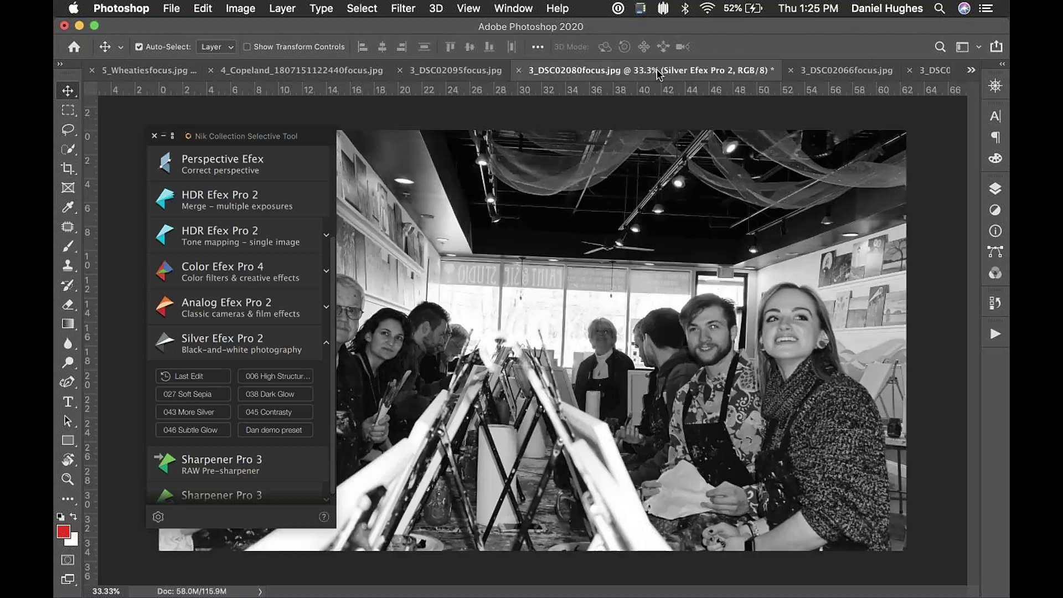
click(840, 70)
click(930, 70)
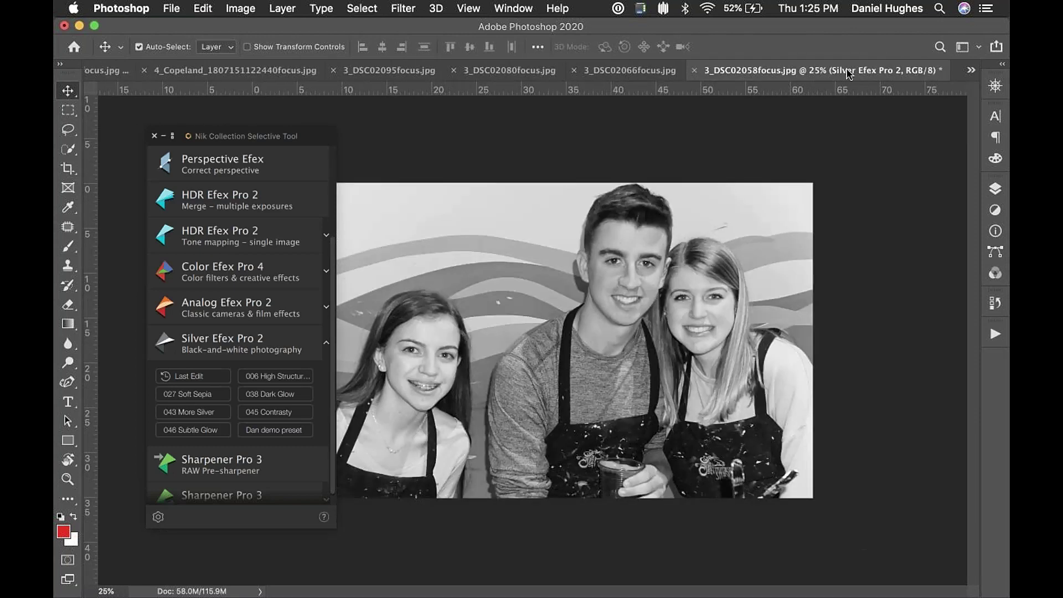
click(619, 77)
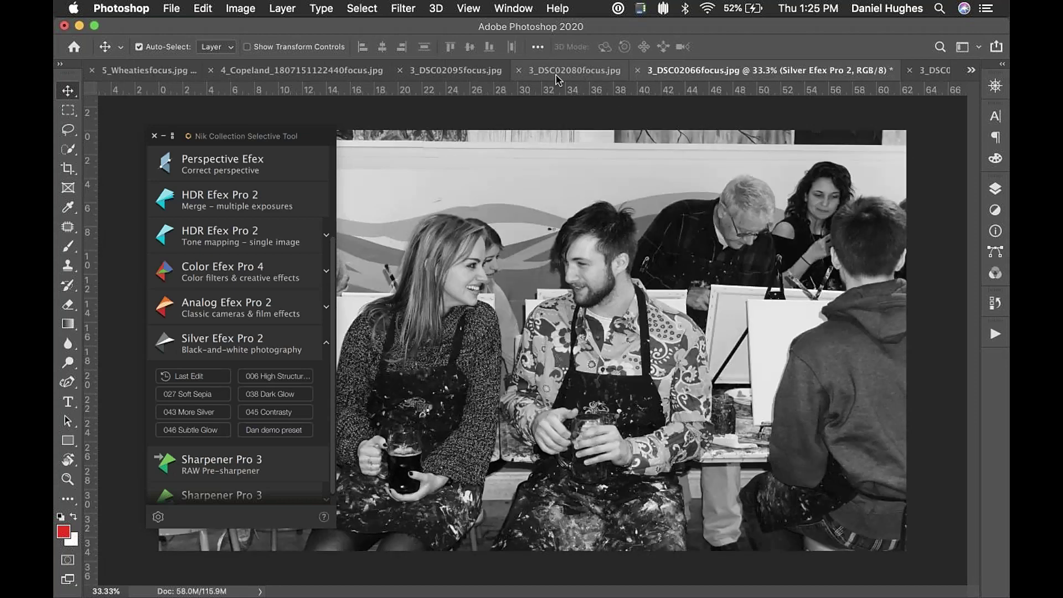
click(458, 71)
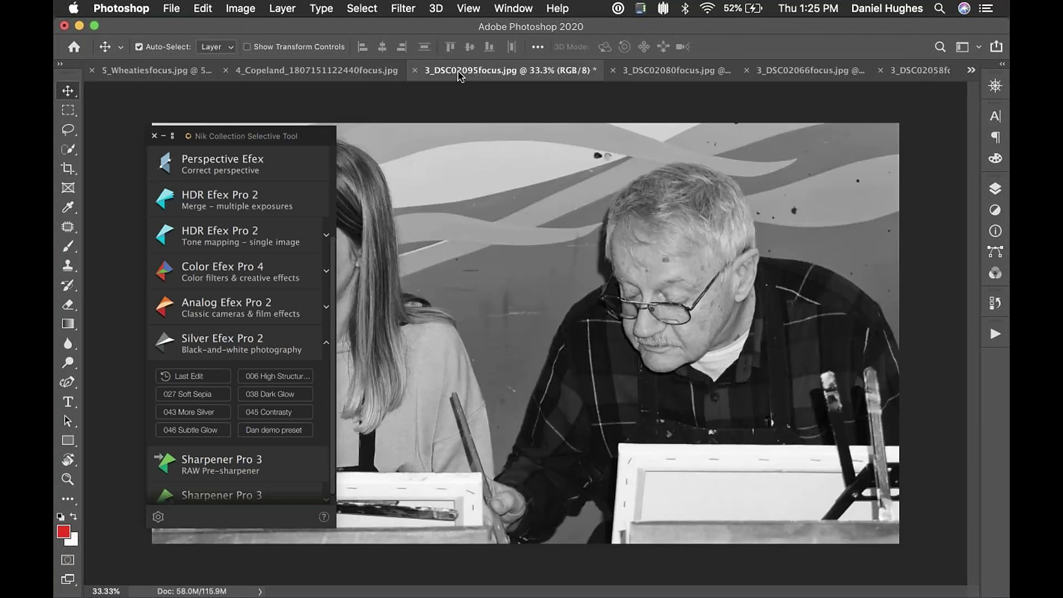
Step: Bring up the old slide photo of the boat, uncovering more of it by moving the Selective Tool aside and hiding the rulers
click(300, 68)
drag(306, 137, 261, 160)
key(super+r)
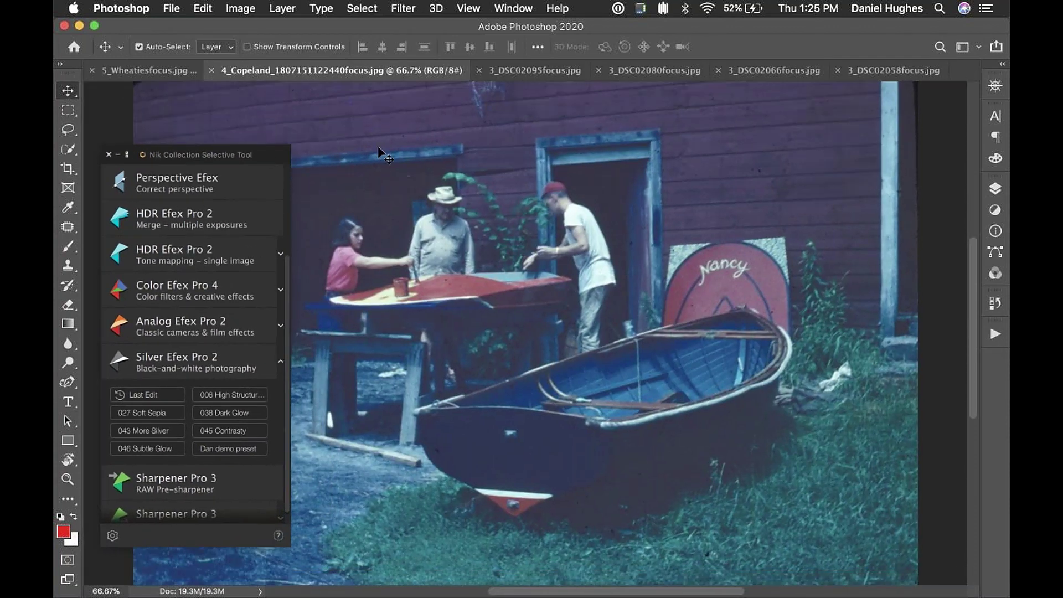
key(super+minus)
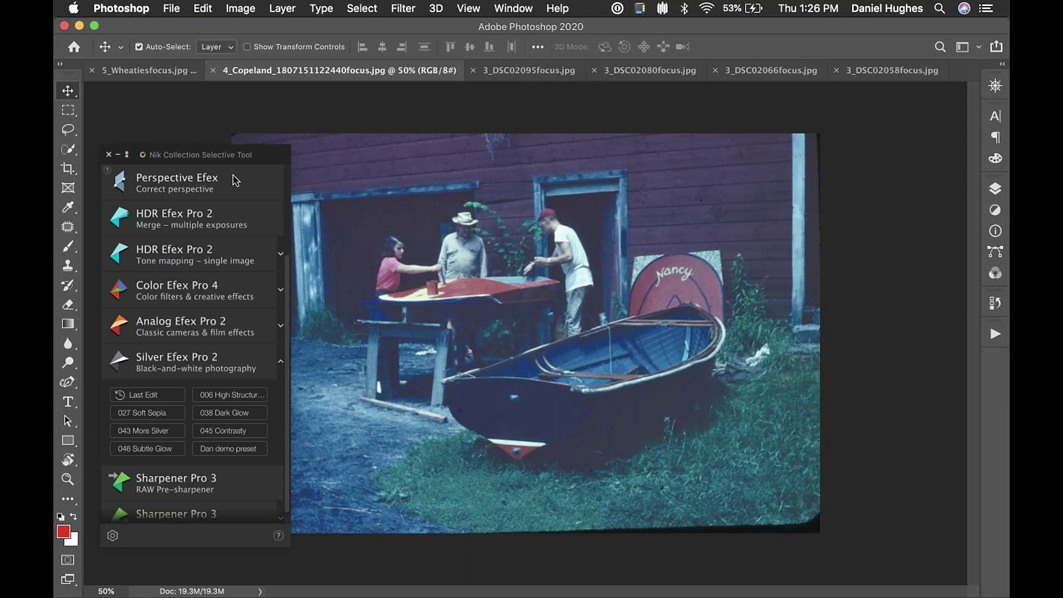
drag(273, 160, 190, 169)
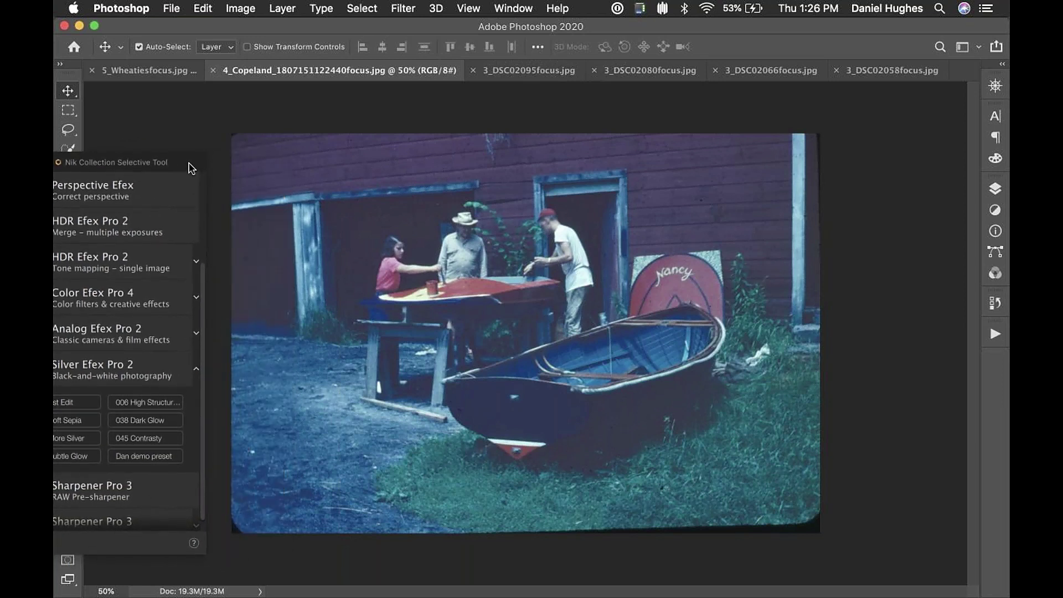
drag(189, 168, 190, 168)
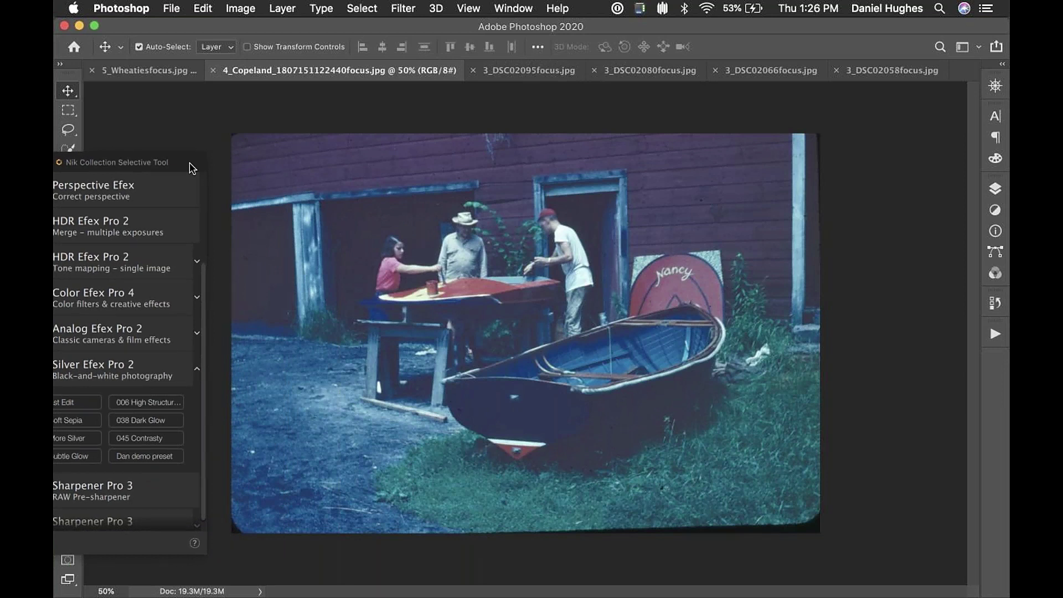
drag(189, 164, 197, 170)
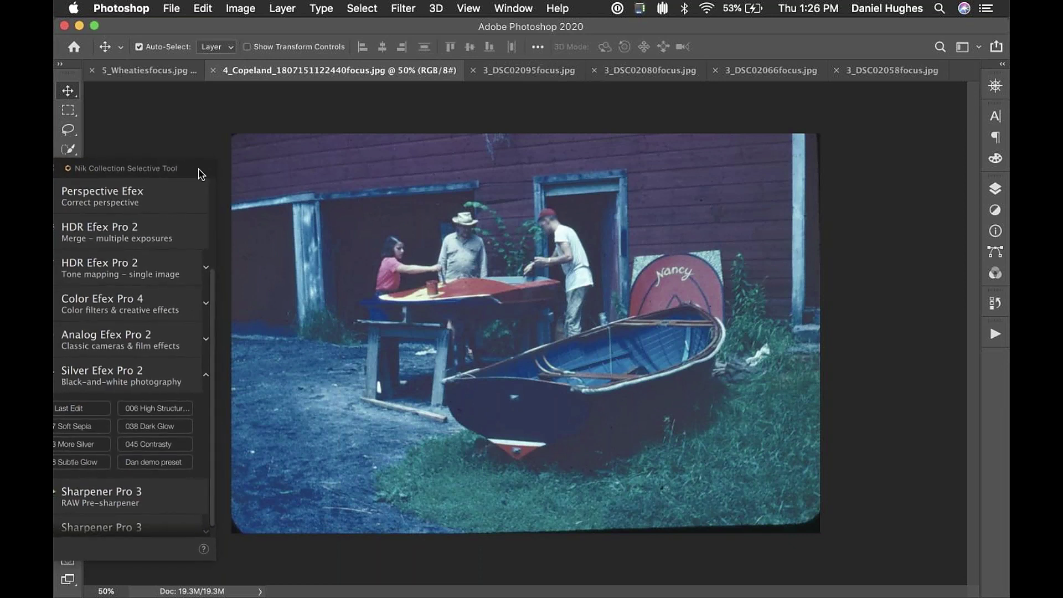
drag(198, 173, 391, 193)
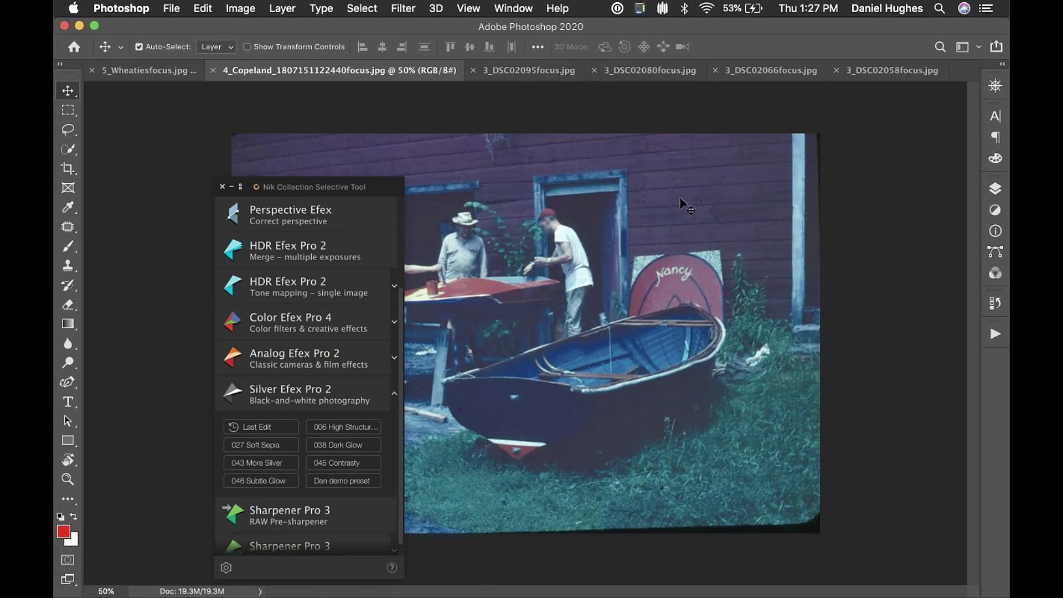
Step: Zoom in to inspect the dust on the slide and retouch a spot on the barn wall with the Clone Stamp
key(super)
key(super+equal)
key(super+equal)
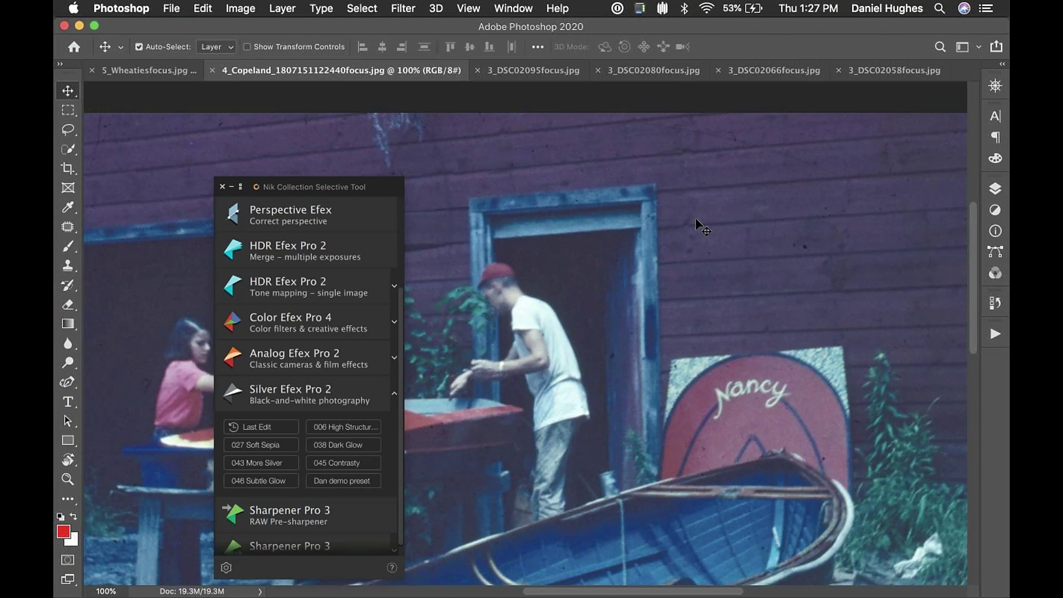
key(super+0)
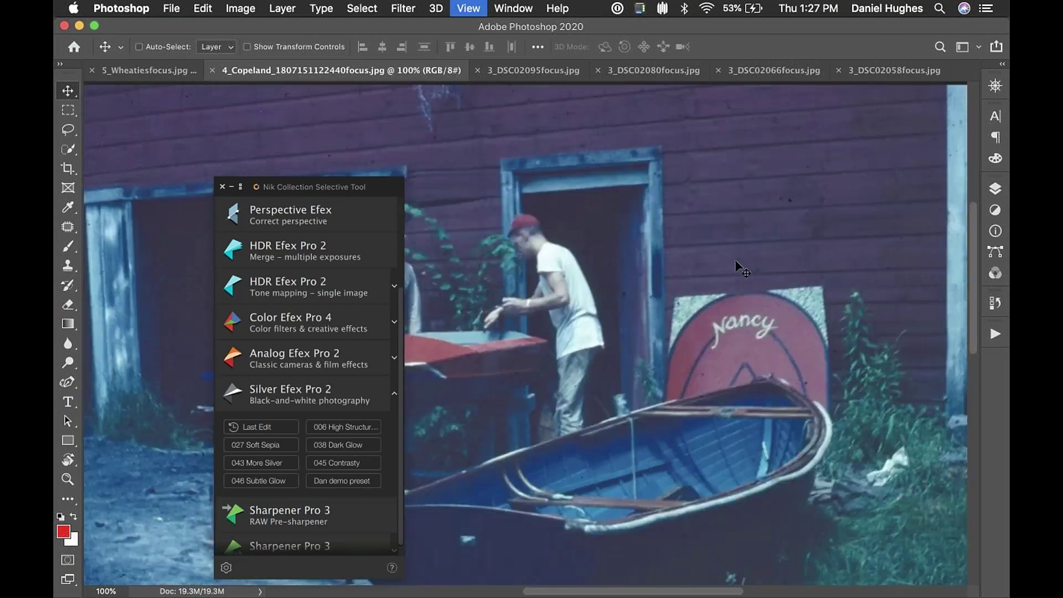
key(s)
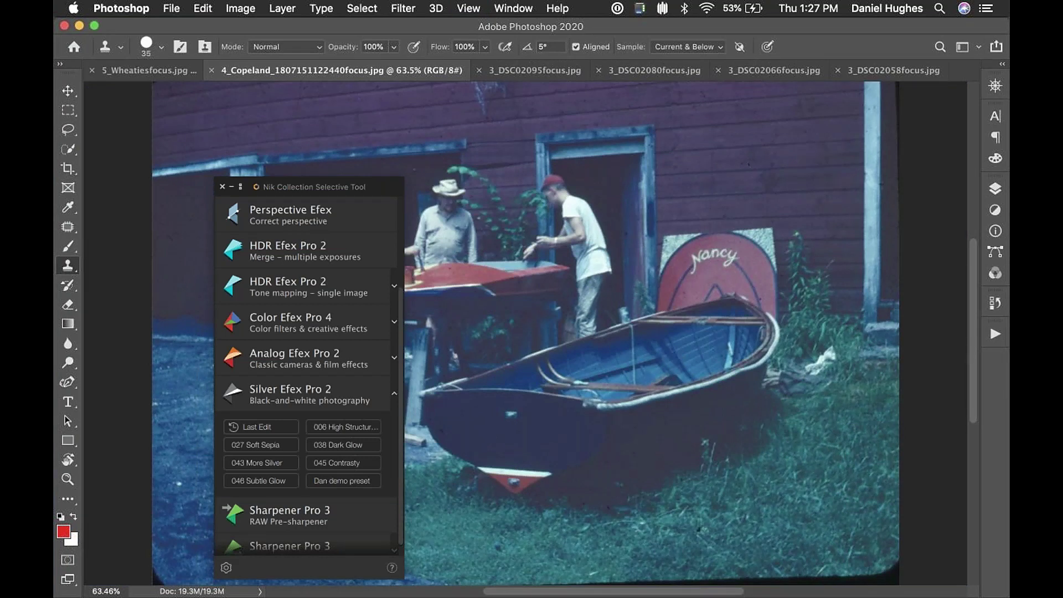
click(750, 154)
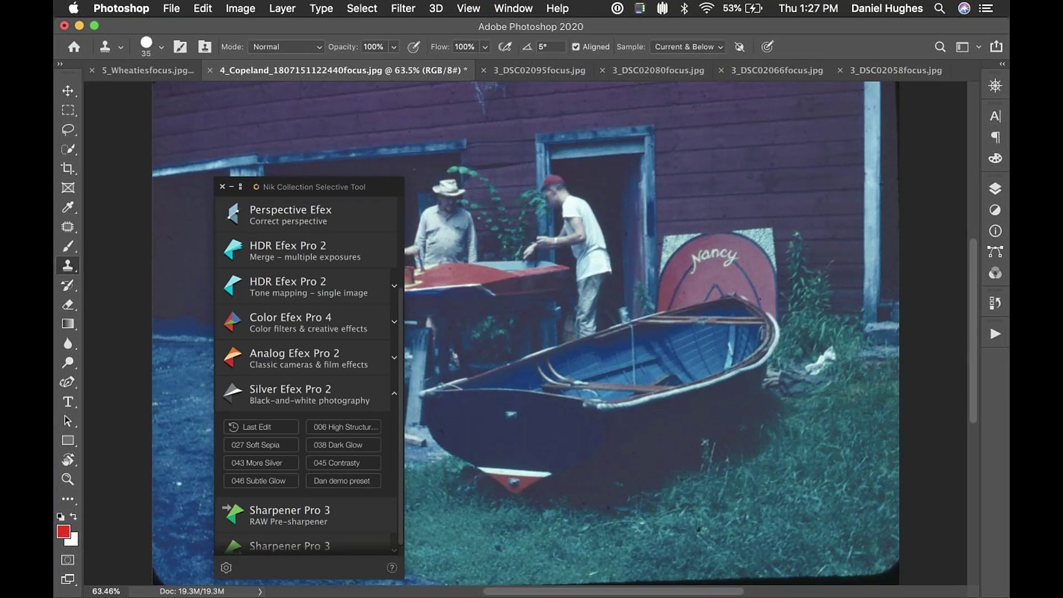
key(v)
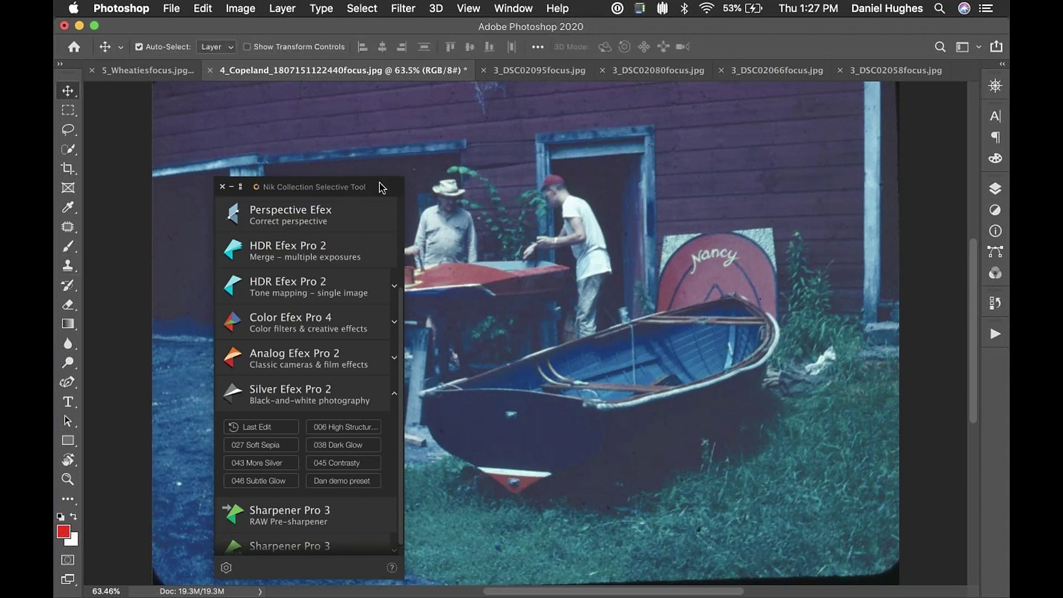
Step: Move the Selective Tool off the people, open the boat slide in Color Efex Pro 4 and show its full filter library
mouse_move(372, 186)
mouse_down()
mouse_move(276, 163)
mouse_move(219, 134)
mouse_move(206, 109)
mouse_up()
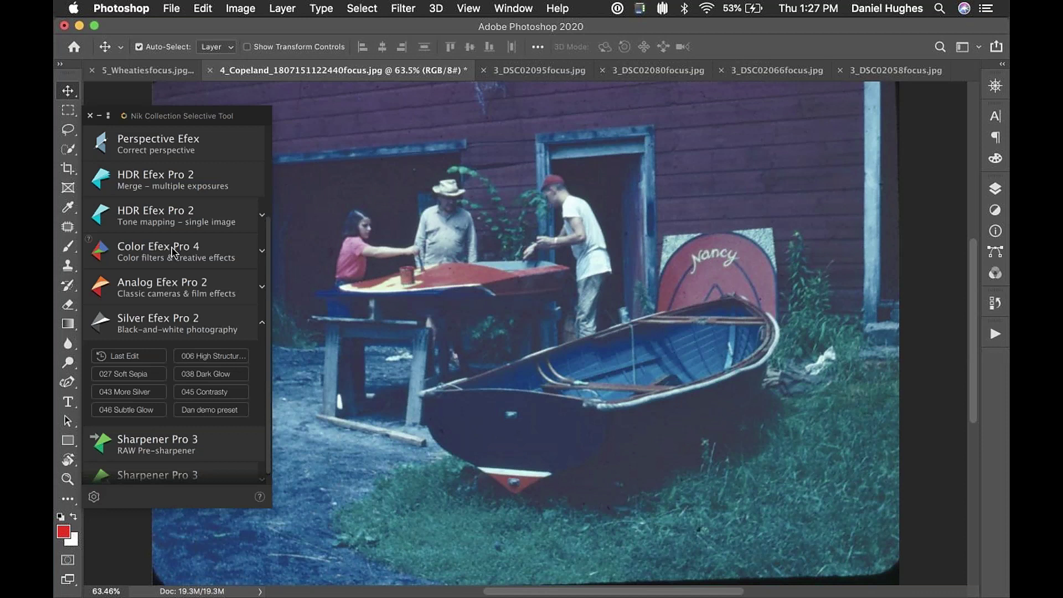
key(super+minus)
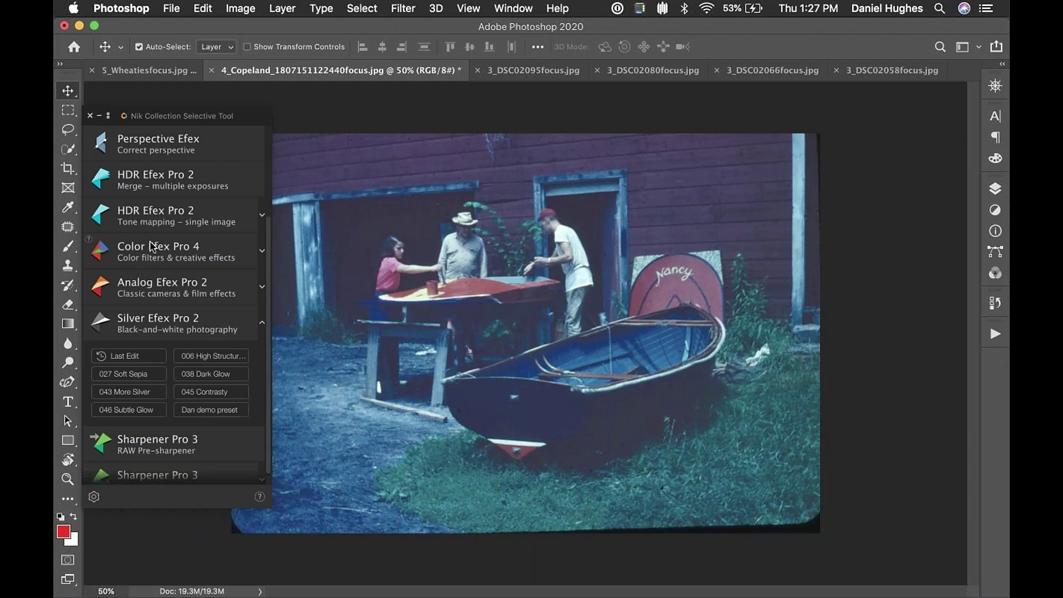
click(180, 249)
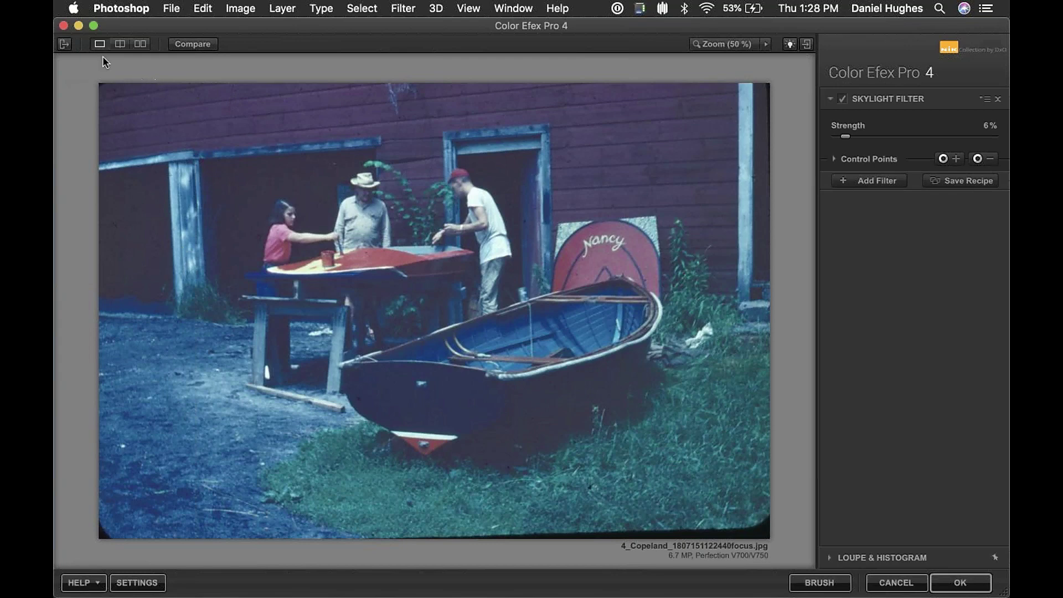
click(64, 42)
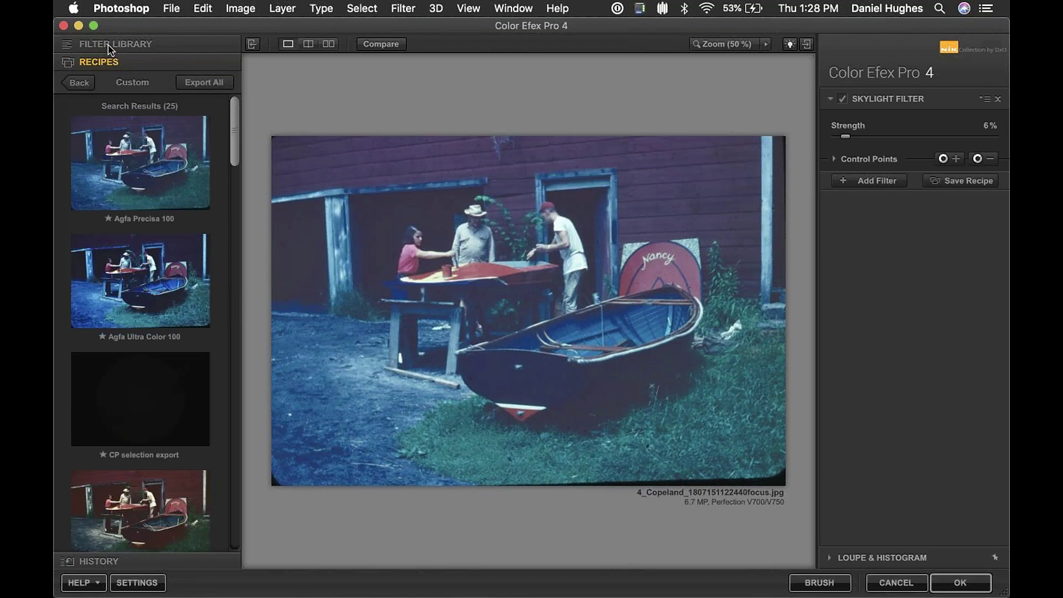
click(109, 47)
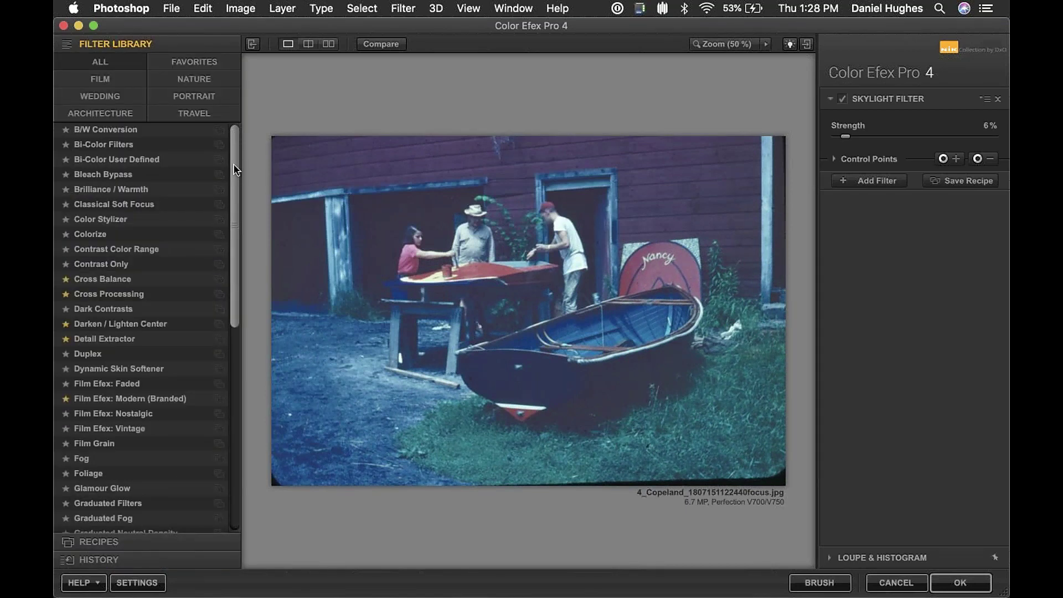
Step: Apply the Pro Contrast filter with Correct Color Cast at 66% and compare the result with the original slide
drag(234, 164, 235, 376)
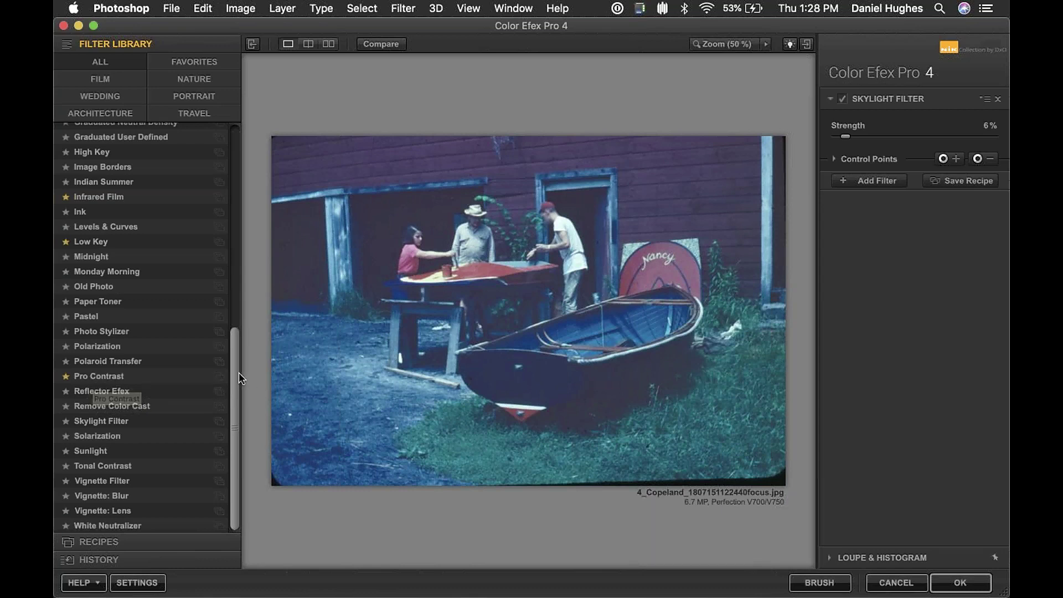
scroll(233, 360, up, 2)
scroll(233, 370, down, 2)
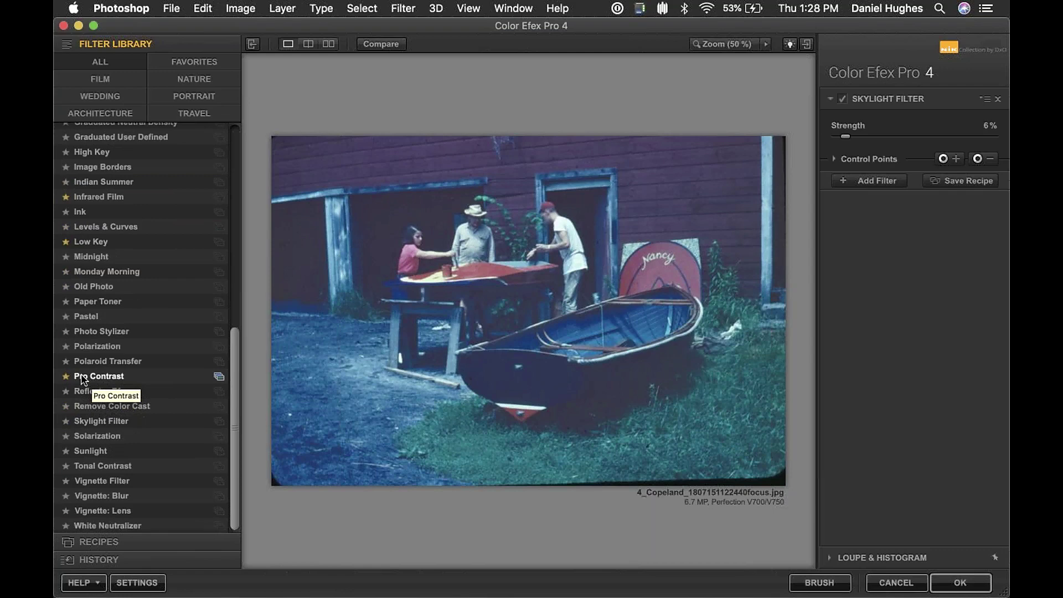
click(82, 380)
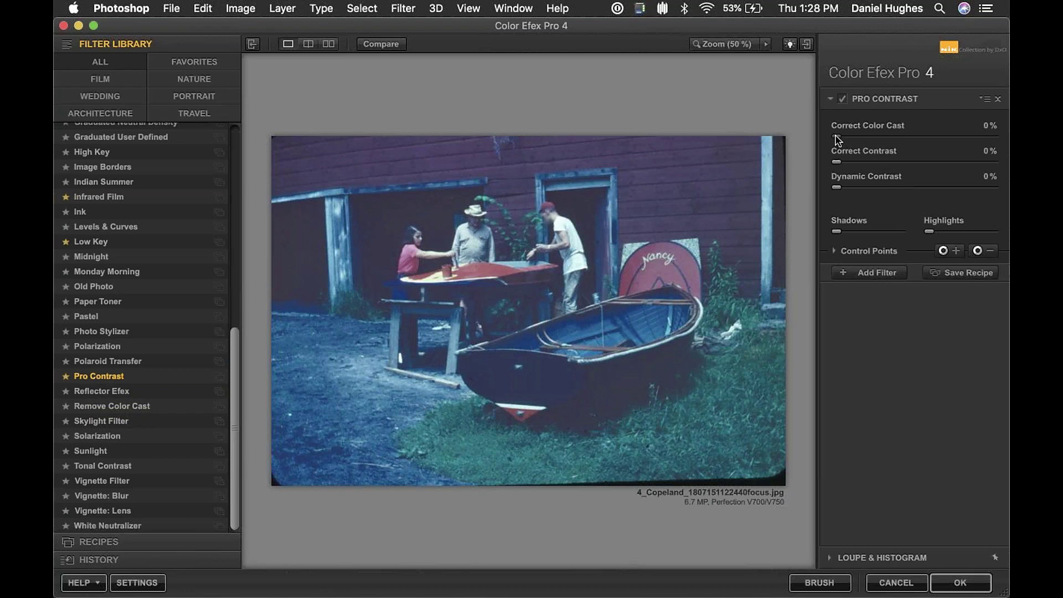
drag(836, 139, 943, 137)
click(377, 44)
mouse_move(942, 138)
mouse_down()
mouse_move(927, 142)
mouse_move(967, 141)
mouse_move(946, 140)
mouse_up()
drag(947, 140, 942, 140)
click(378, 44)
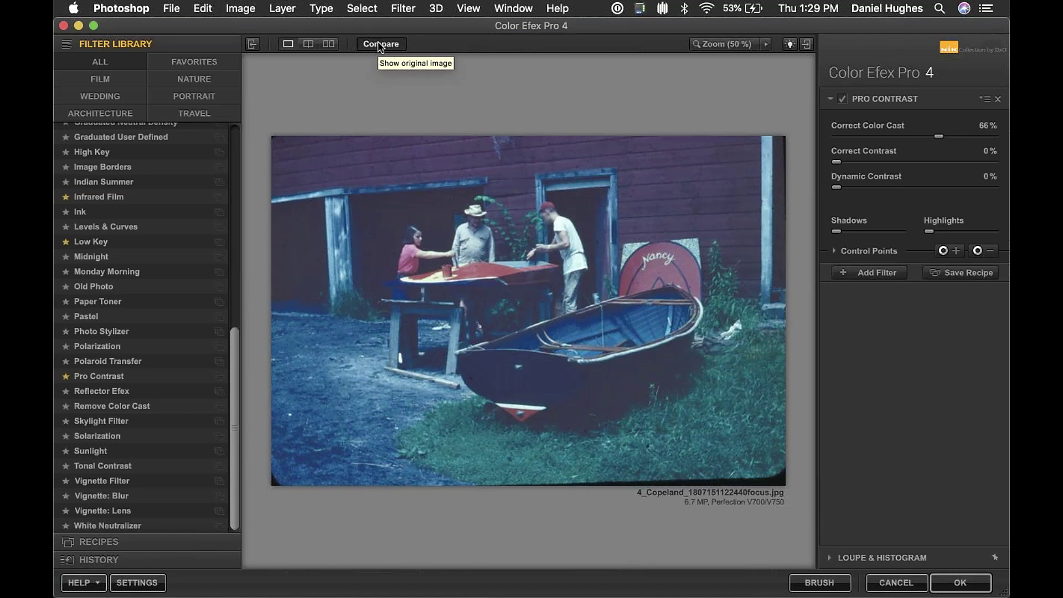
click(377, 44)
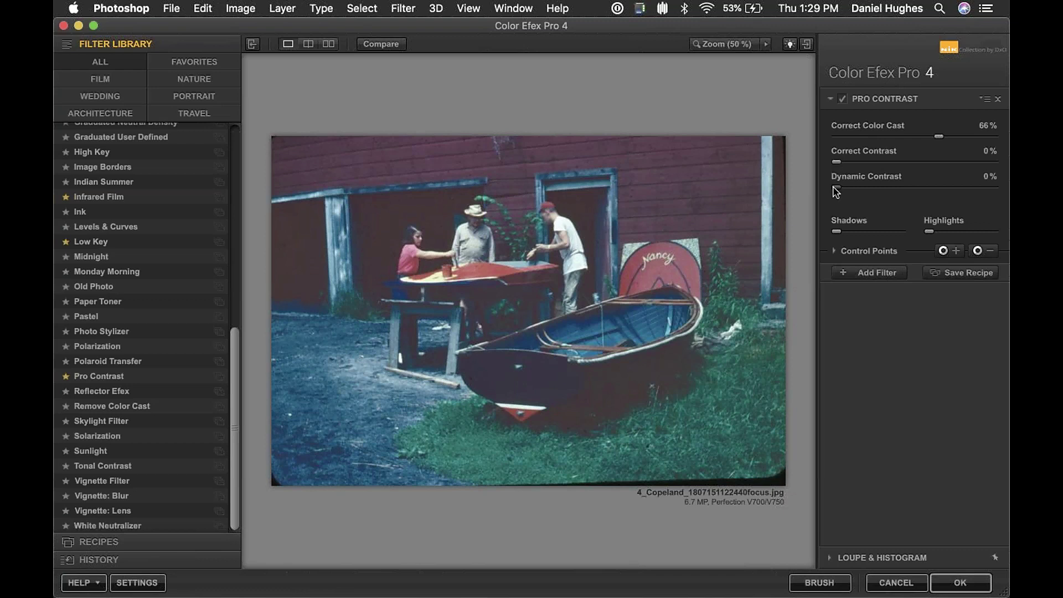
Step: Try the full range of Dynamic Contrast in the Pro Contrast filter and settle on 51%
drag(835, 191, 838, 192)
drag(837, 191, 826, 192)
drag(836, 188, 992, 188)
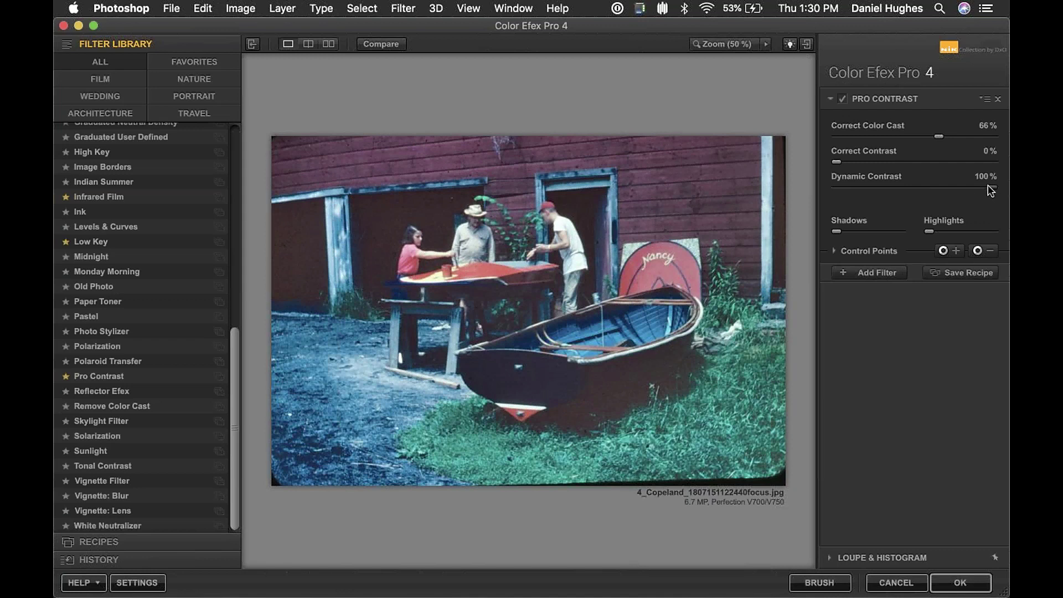
drag(992, 188, 918, 192)
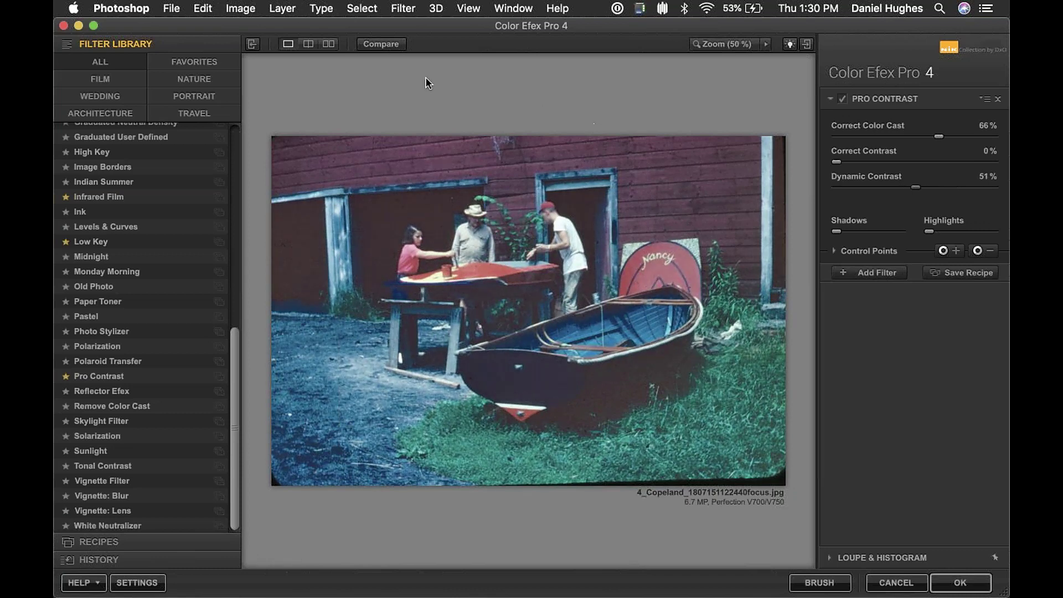
Step: Compare the Pro Contrast correction with the original slide, including in a split preview, and return to the single-image view
click(378, 44)
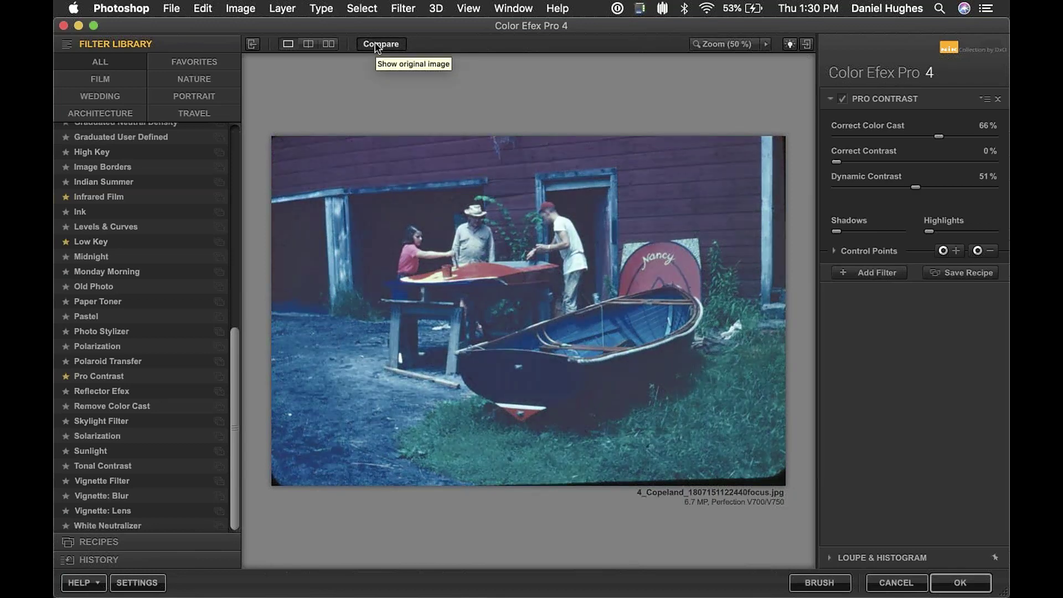
click(376, 47)
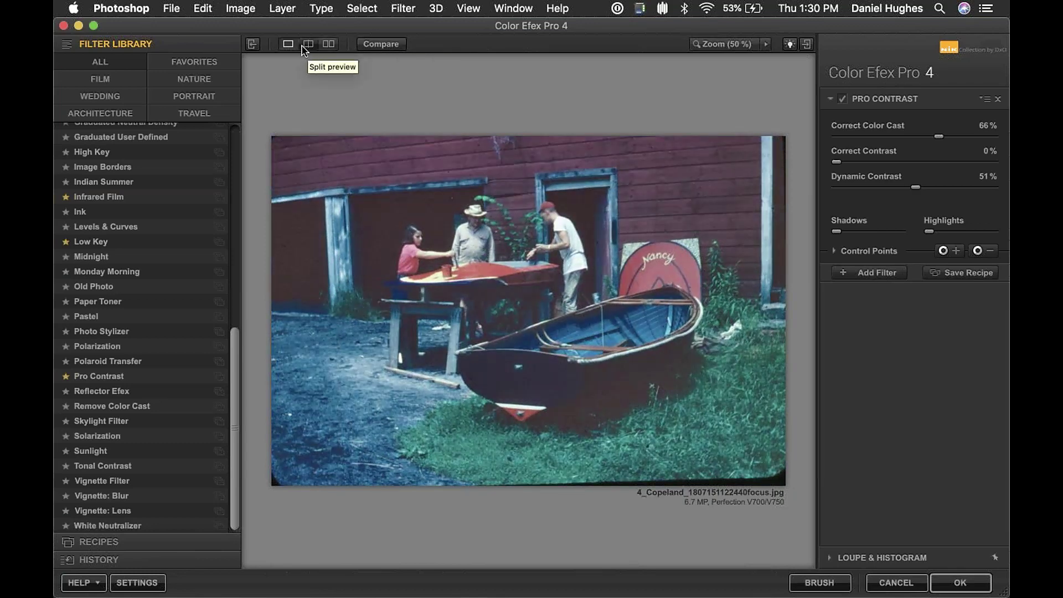
click(309, 44)
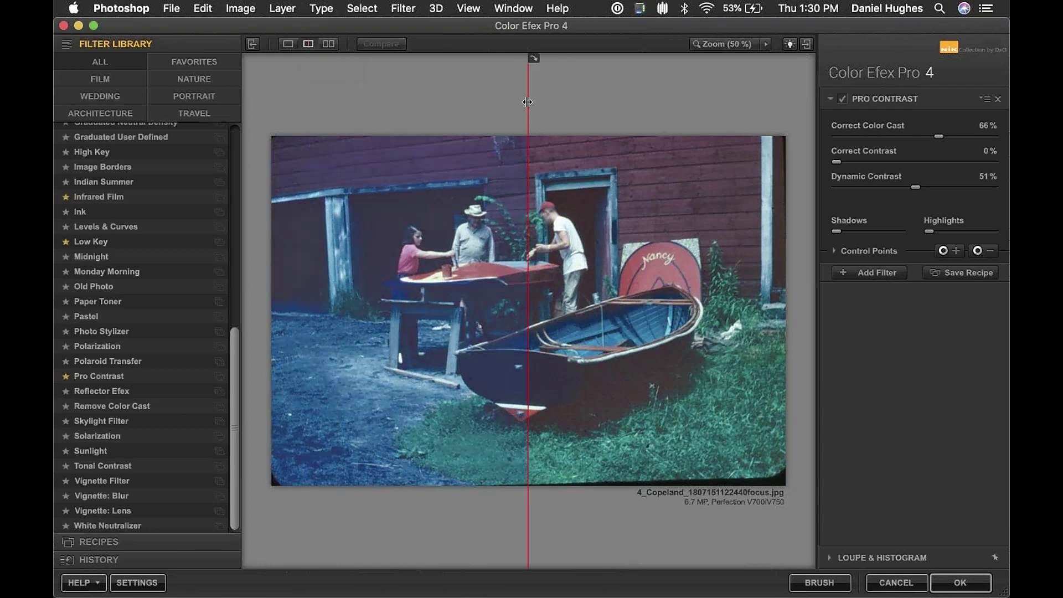
drag(528, 103, 498, 127)
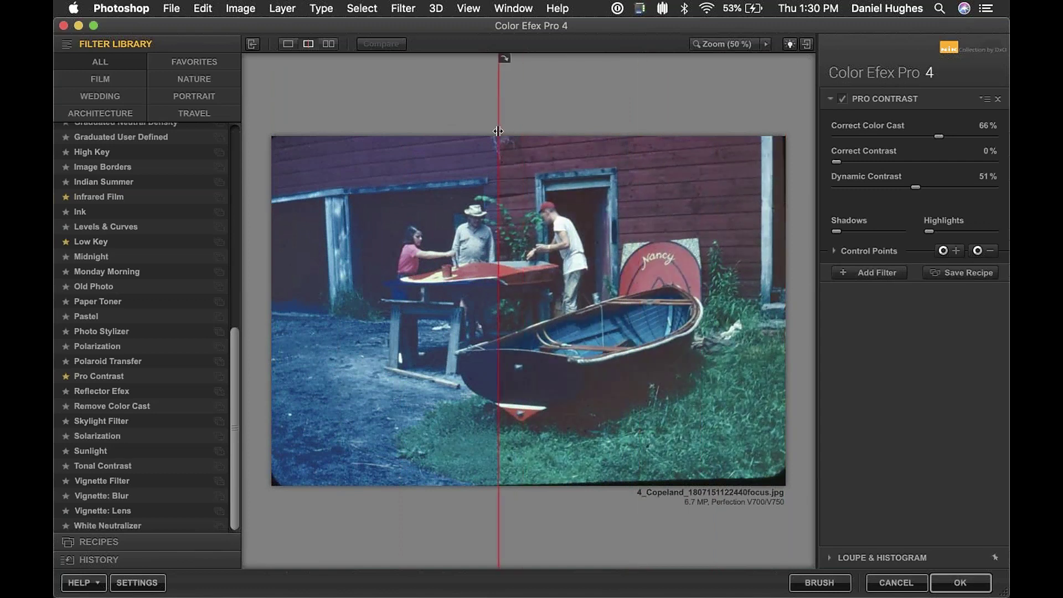
click(290, 46)
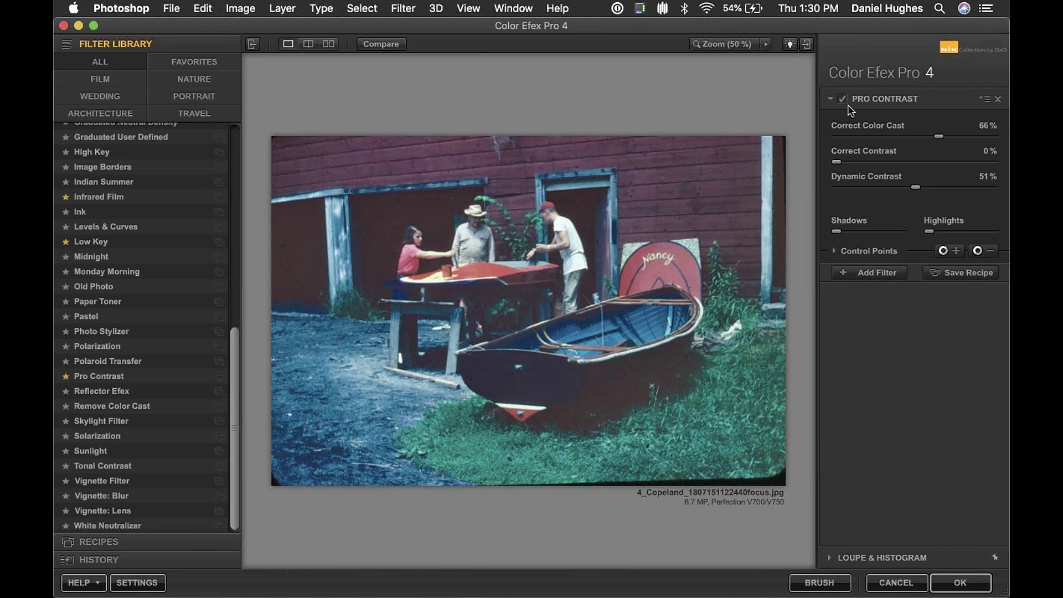
Step: Add a Remove Color Cast filter to the slide with Color at 203° and Strength at 28%
click(877, 275)
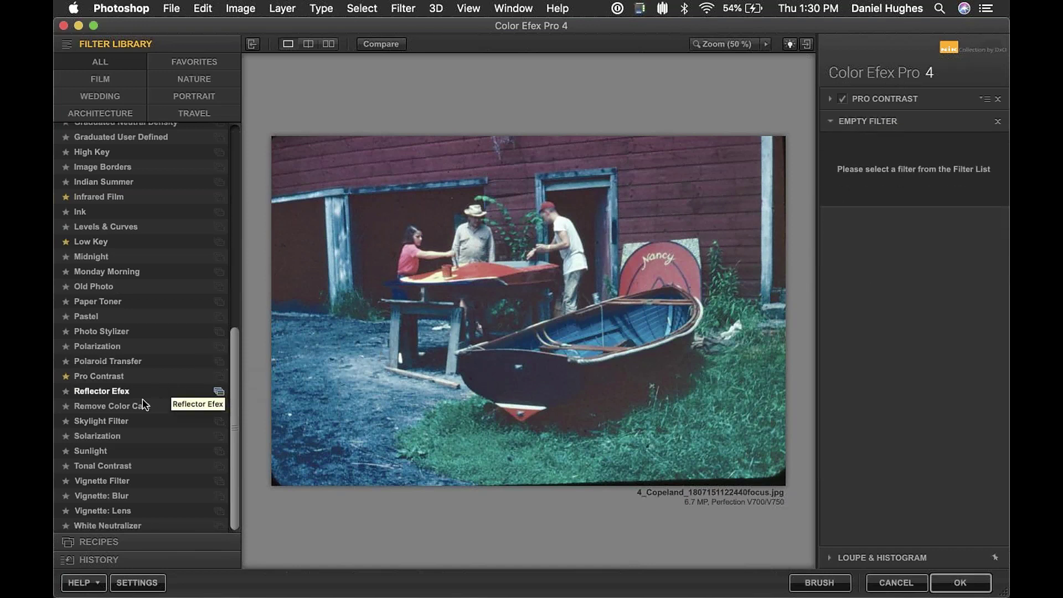
click(81, 408)
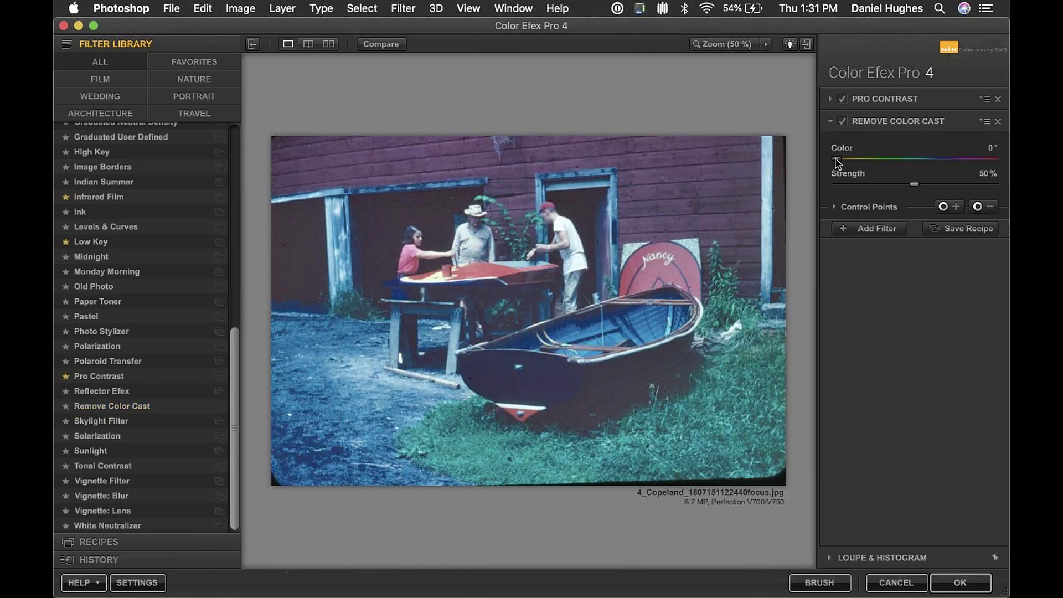
drag(835, 160, 924, 161)
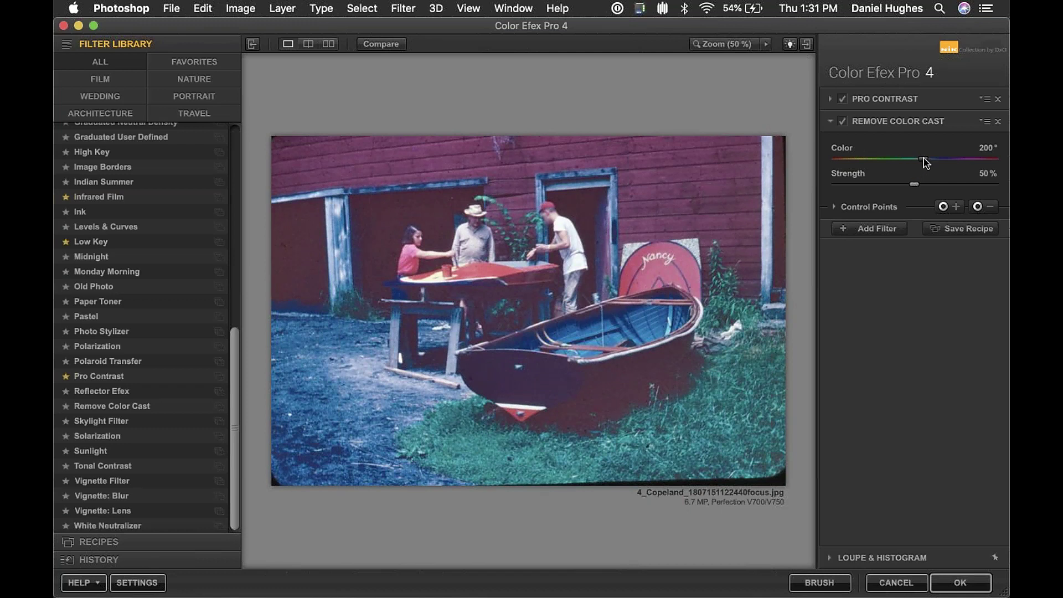
drag(923, 158, 925, 158)
drag(914, 185, 879, 186)
Step: Check the slide with and without the Remove Color Cast effect and set the filter's Color to 221°
click(841, 123)
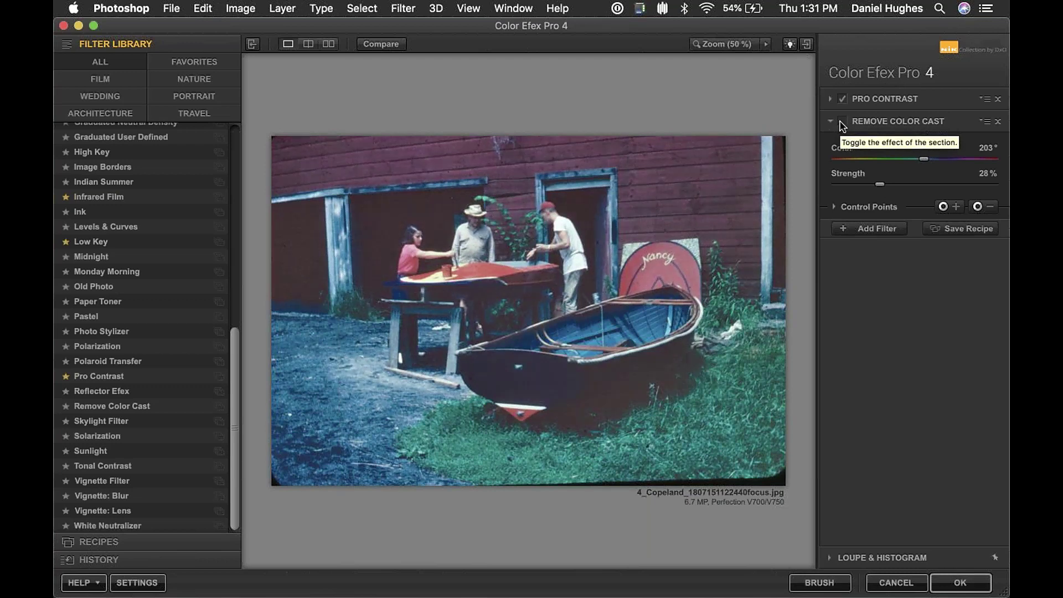
click(841, 123)
click(841, 123)
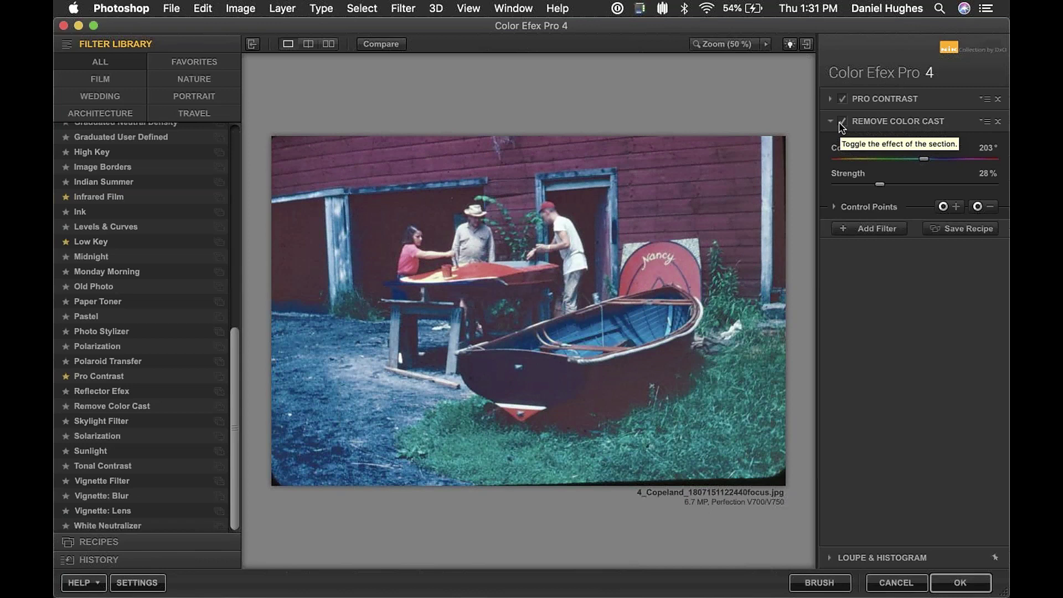
mouse_move(923, 159)
mouse_down()
mouse_move(908, 159)
mouse_move(933, 159)
mouse_up()
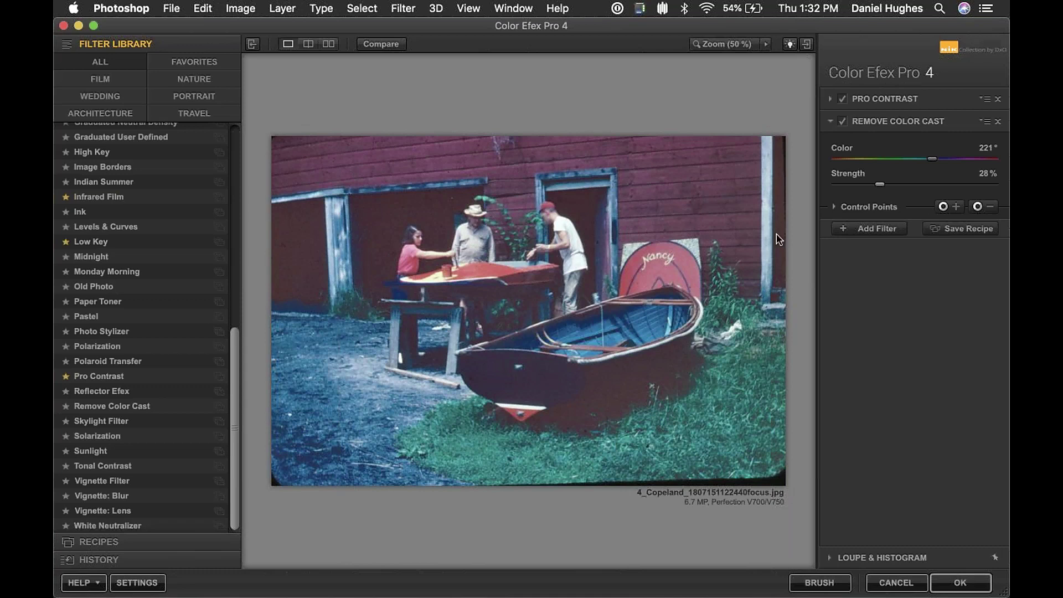
Step: Add a Low Key filter to the slide on top of Pro Contrast and Remove Color Cast
click(868, 232)
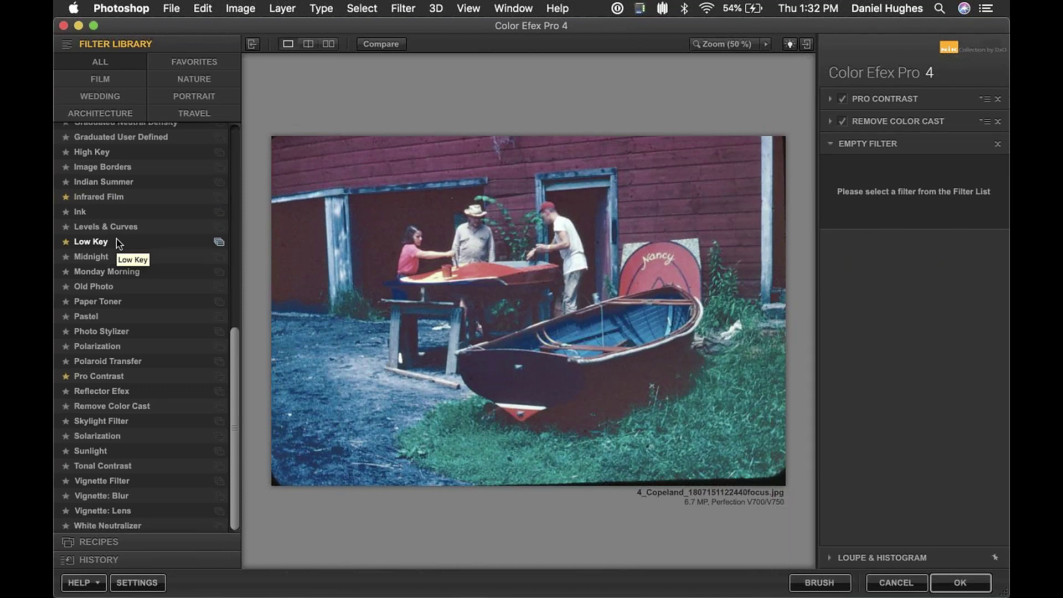
click(87, 244)
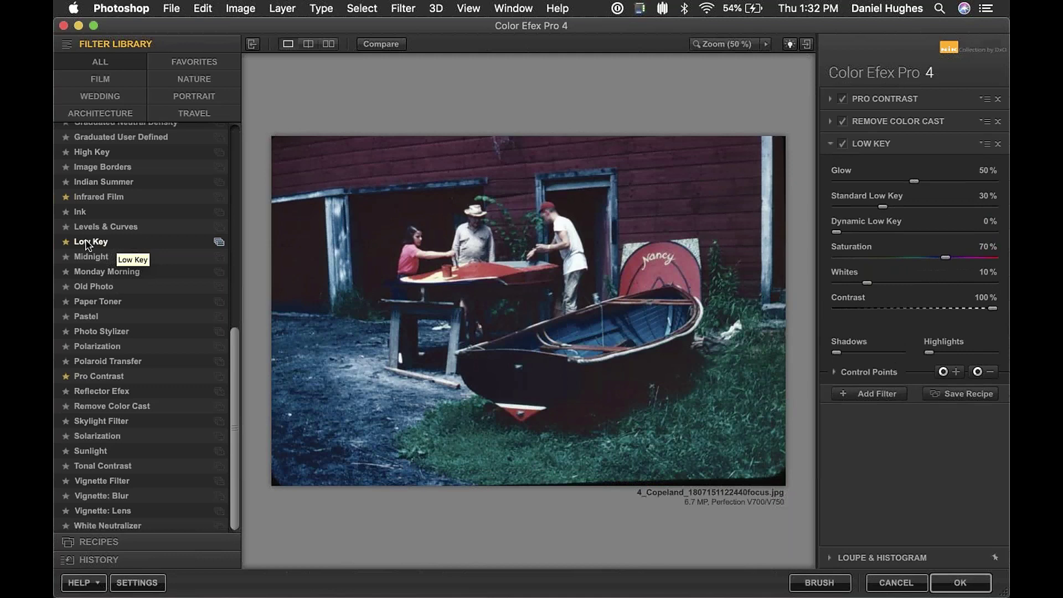
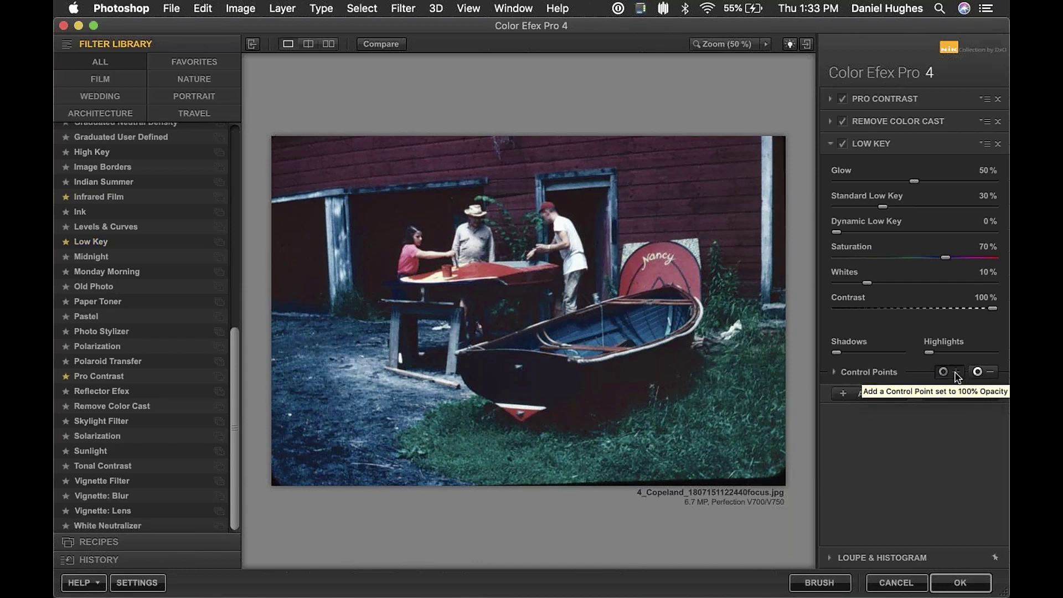
click(963, 378)
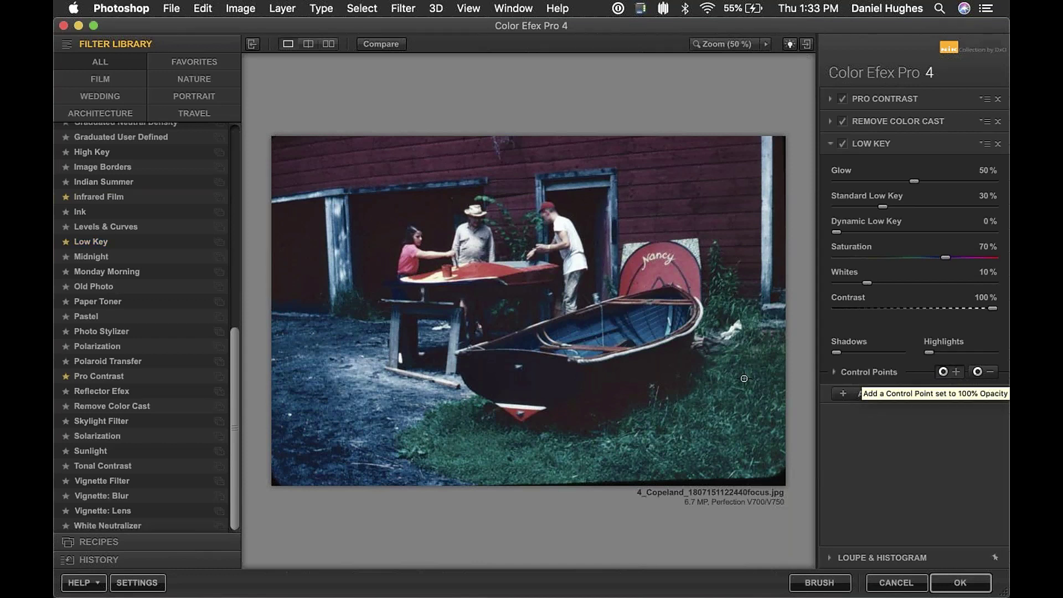
click(637, 376)
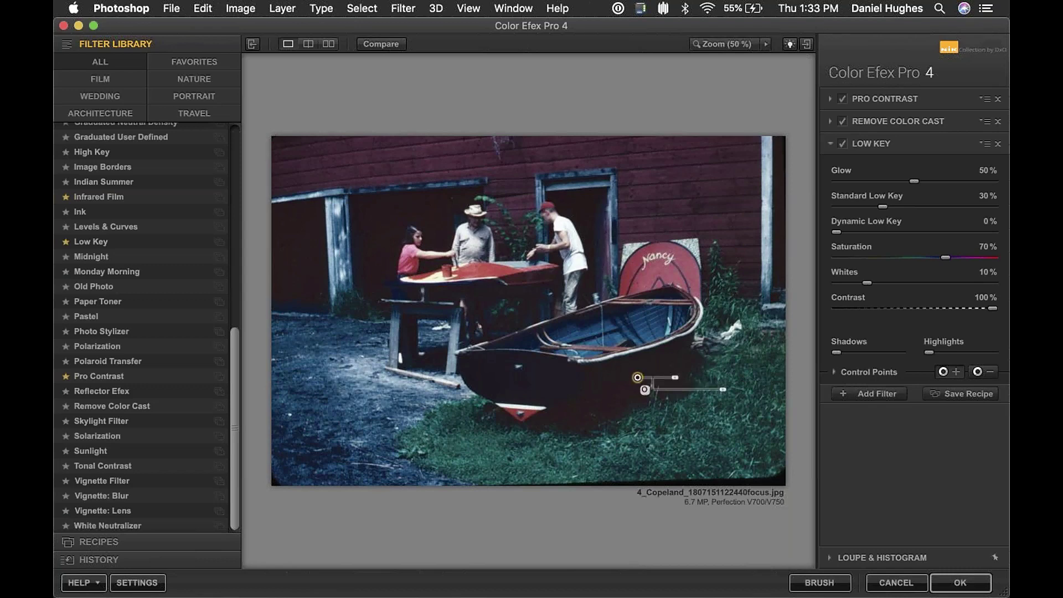
mouse_move(675, 378)
mouse_down()
mouse_move(700, 379)
mouse_move(680, 380)
mouse_up()
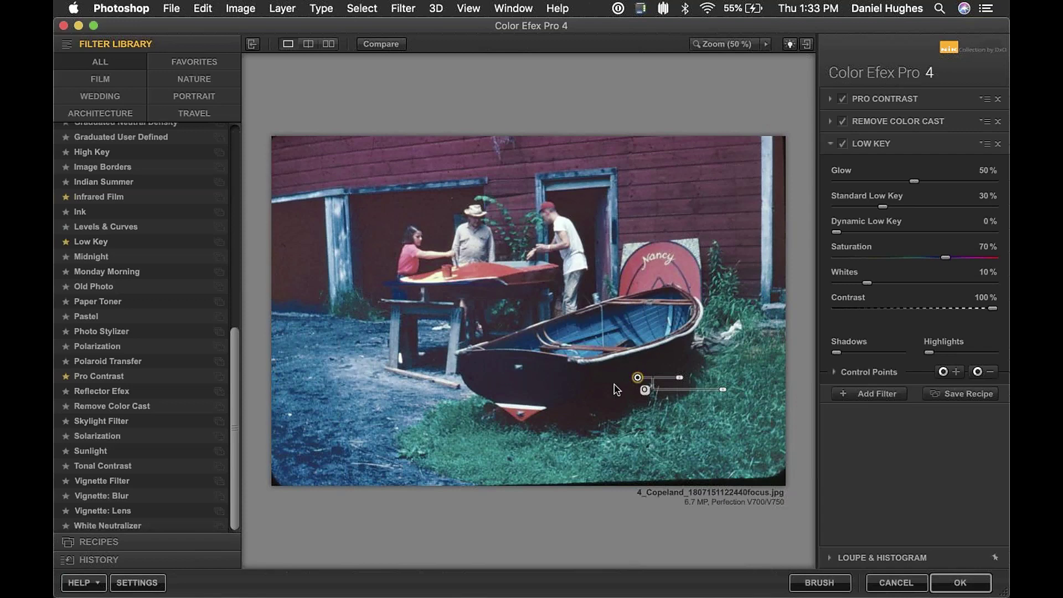
key(Delete)
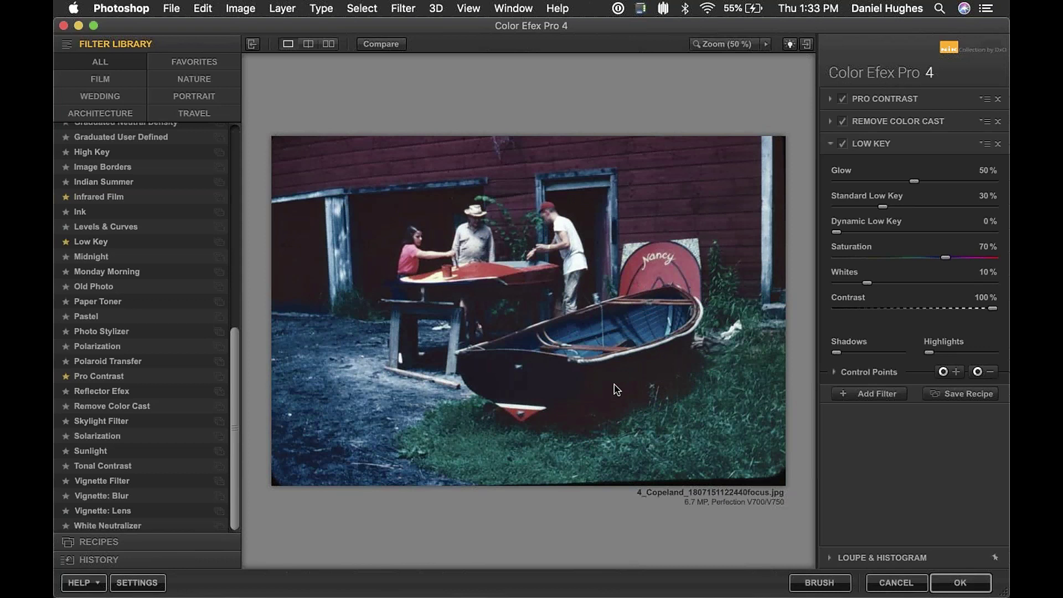
Step: Add a 100% opacity Low Key control point on the canoe's dark hull with a size of about 28%
click(956, 373)
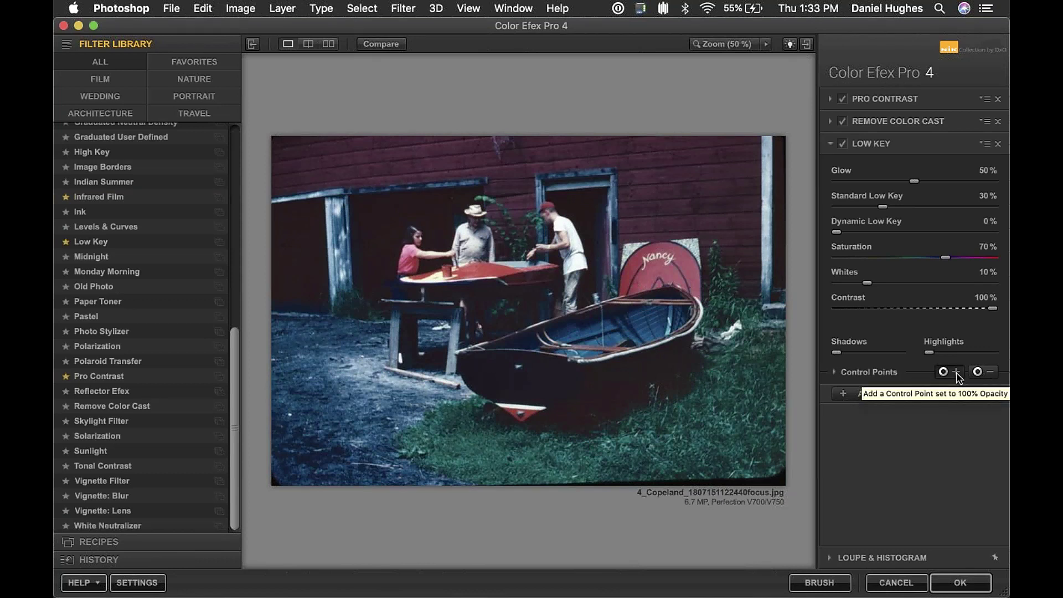
click(629, 381)
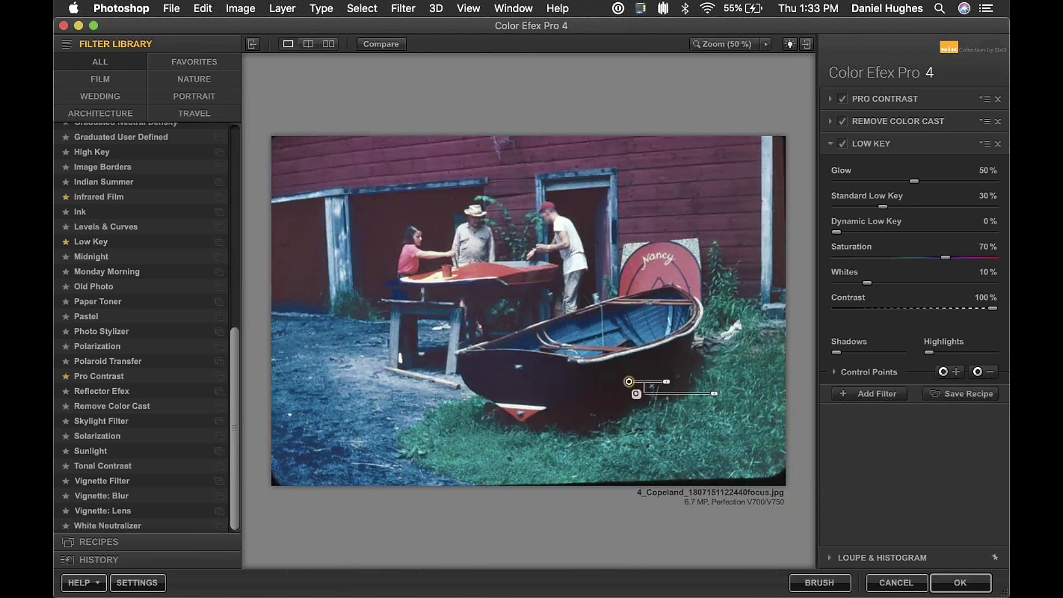
drag(667, 382, 671, 382)
Step: Add 100% opacity control points in the dark opening behind the people (size about 30%) and the opening at the slide's left edge (about 23%)
click(955, 371)
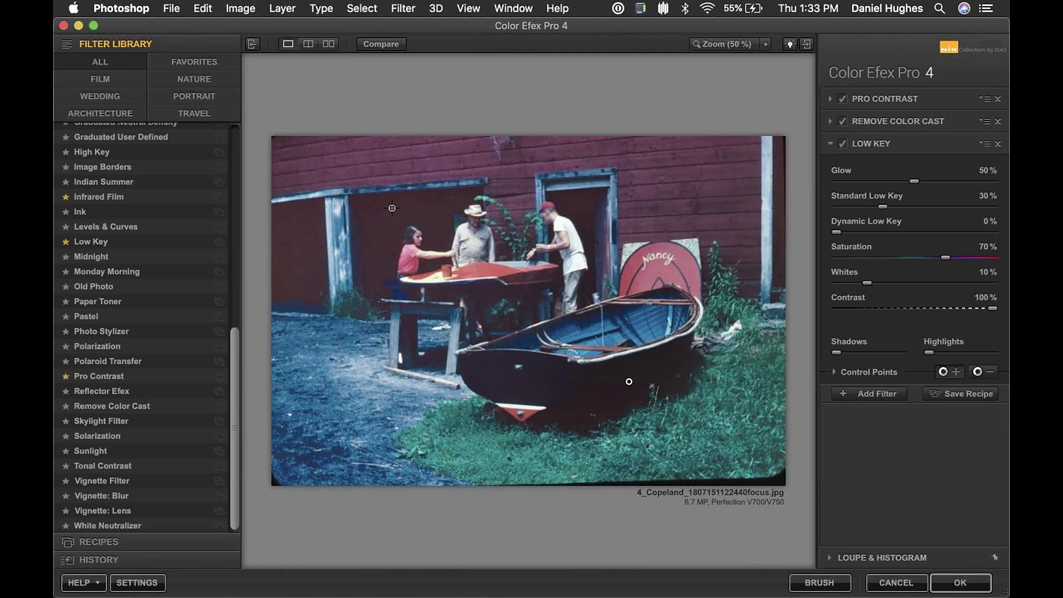
click(441, 232)
drag(441, 233, 419, 216)
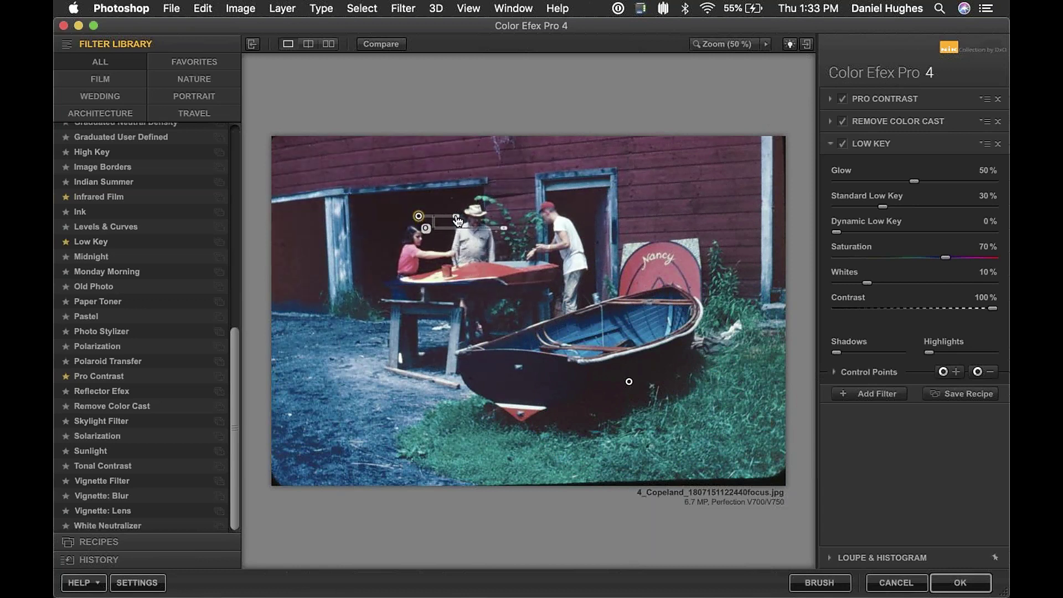
click(943, 372)
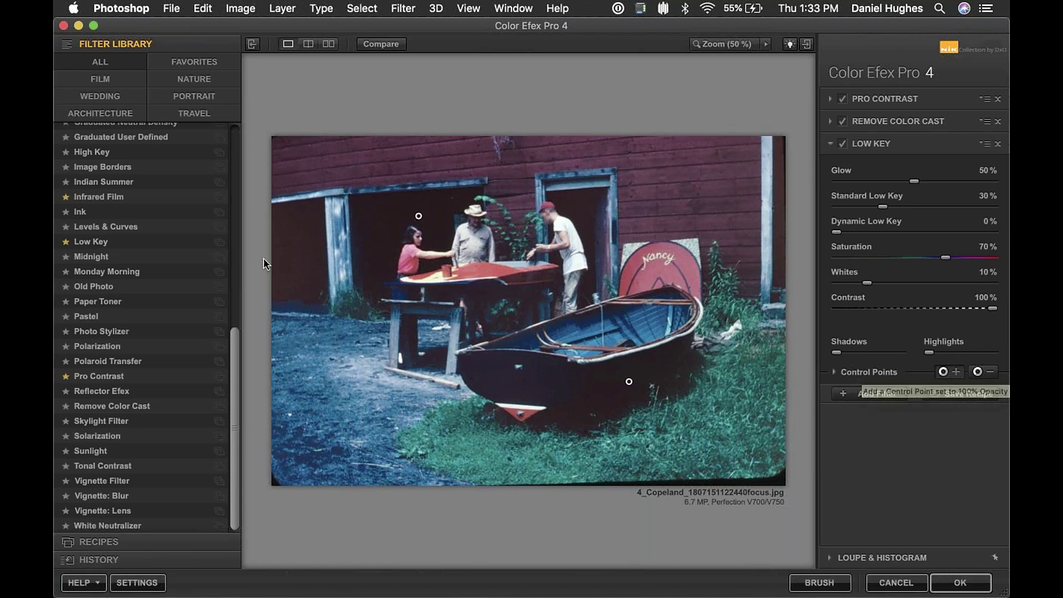
click(294, 247)
drag(337, 248, 336, 249)
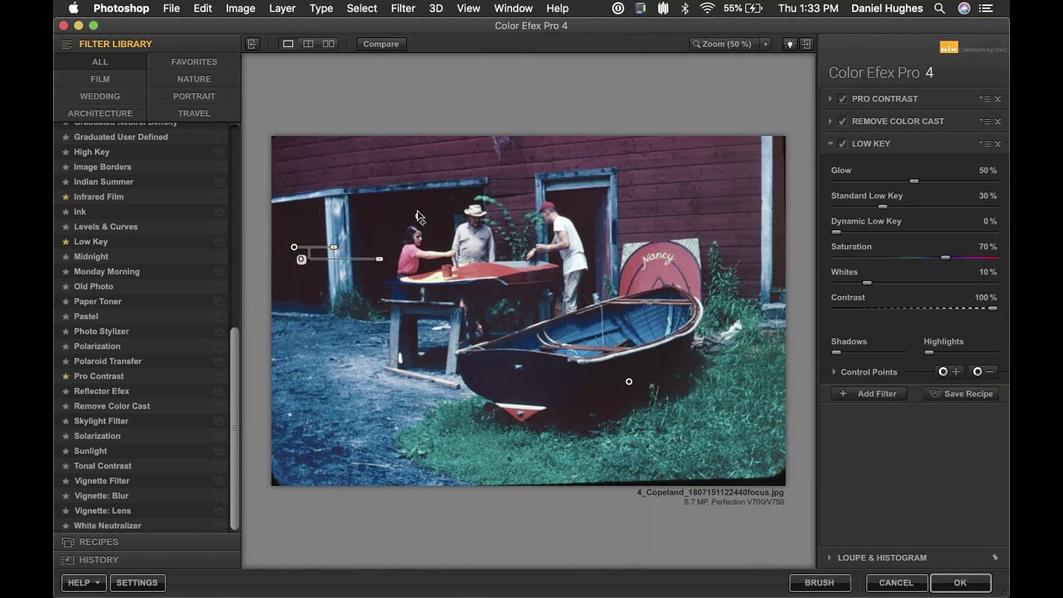
Step: Add a 0% opacity control point on the barn siding above the dark openings and enlarge its size to 92%
click(984, 375)
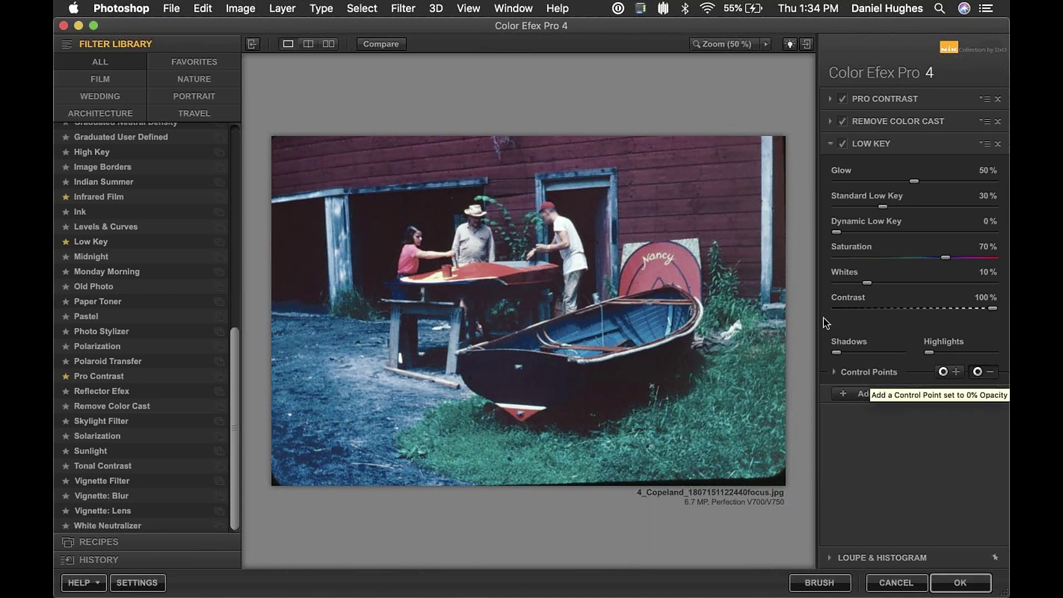
click(415, 174)
drag(452, 175, 492, 177)
drag(415, 174, 402, 168)
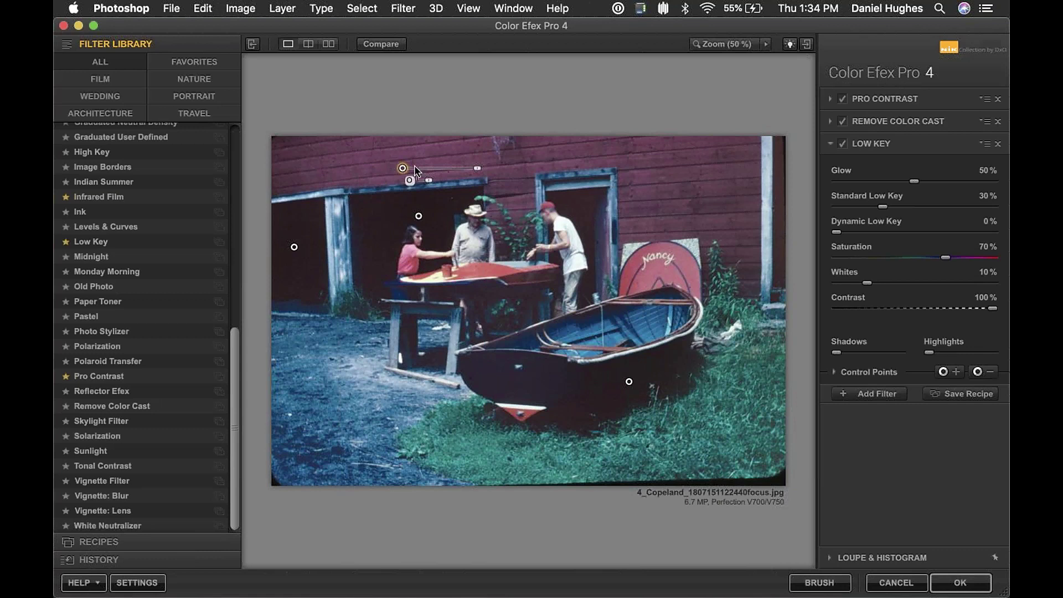
mouse_move(404, 167)
mouse_down()
mouse_move(312, 157)
mouse_move(429, 166)
mouse_move(403, 166)
mouse_up()
mouse_move(479, 168)
mouse_down()
mouse_move(453, 168)
mouse_move(482, 166)
mouse_up()
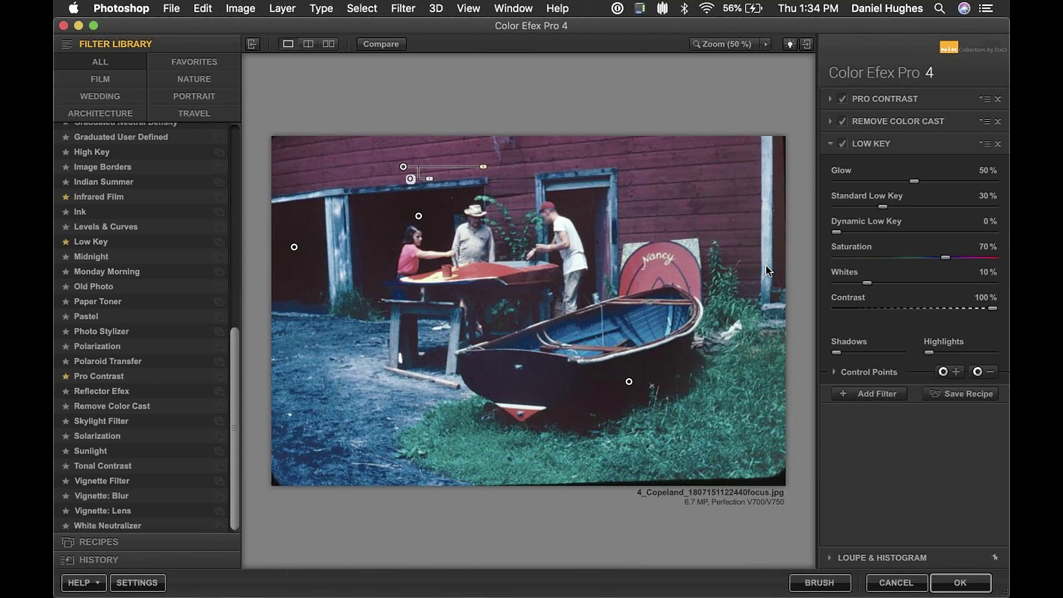
Step: Expand the control point list, show the selection mask of Control Point 1 and nudge that point slightly upward on the hull
click(833, 373)
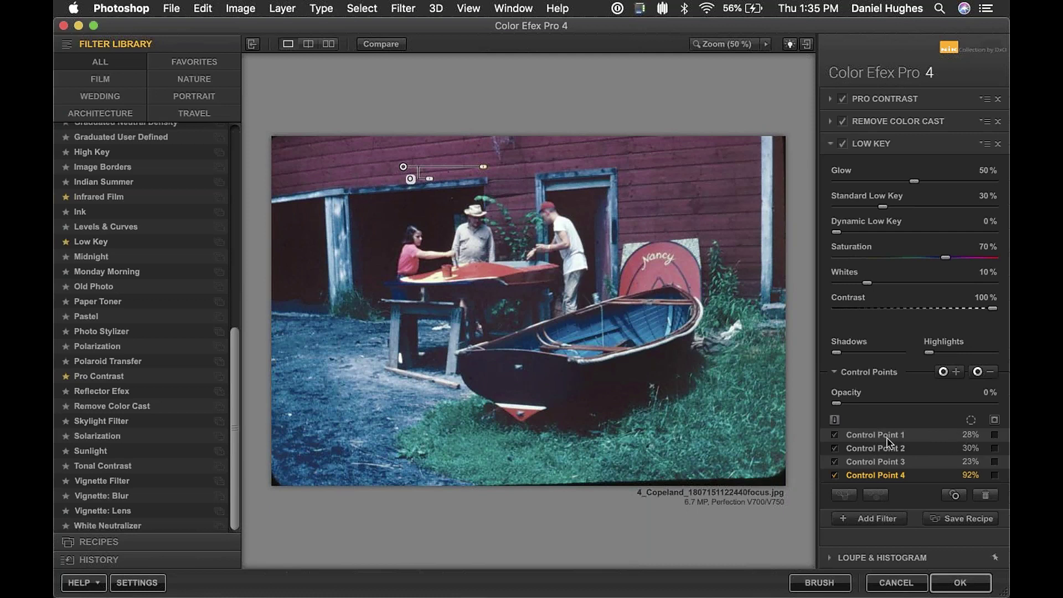
click(994, 437)
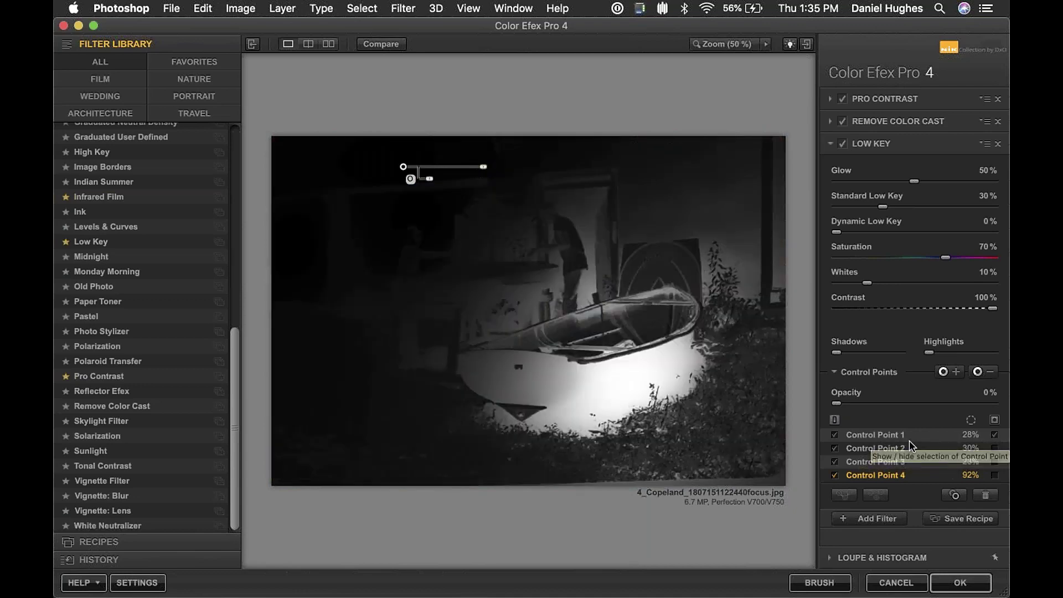
click(629, 382)
drag(631, 382, 627, 379)
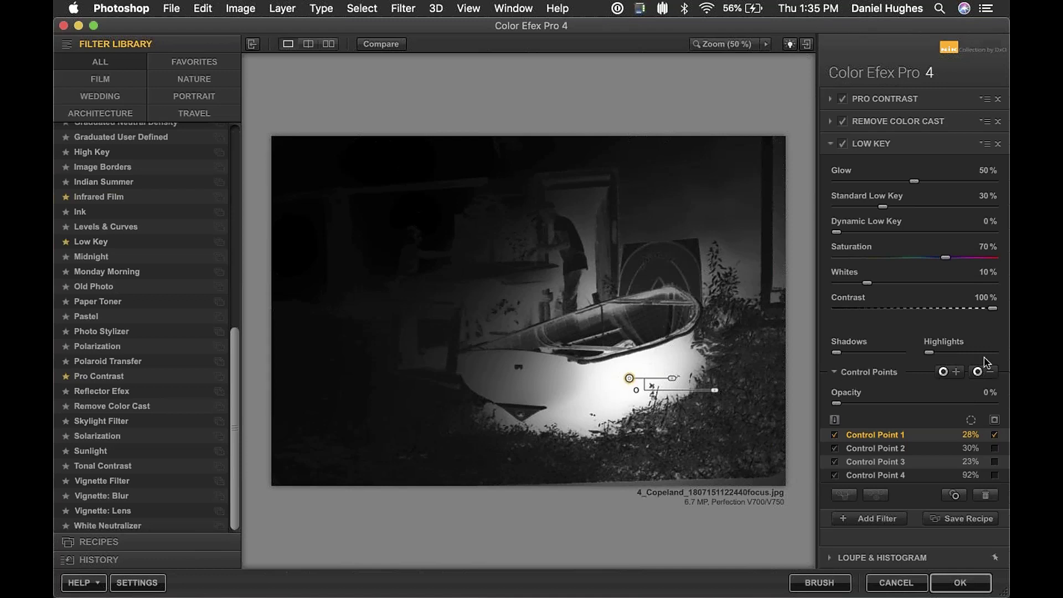
click(987, 382)
click(983, 372)
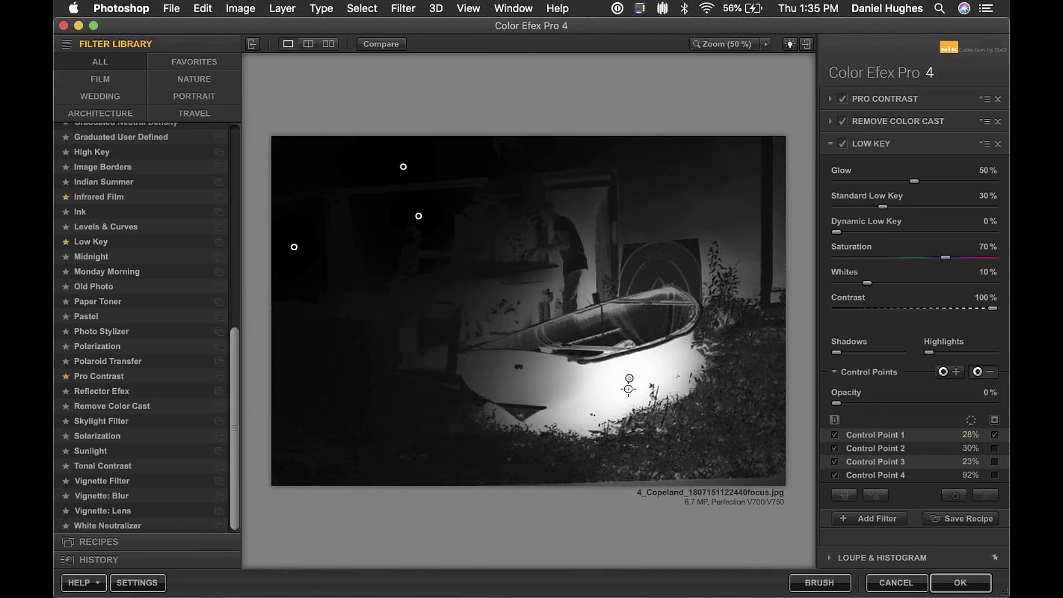
click(745, 270)
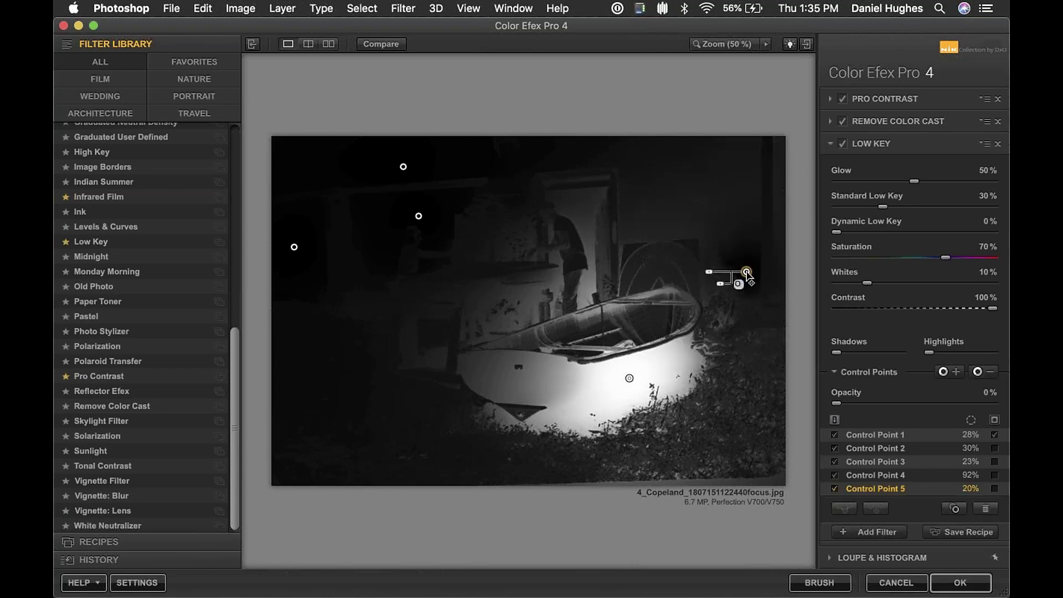
key(Delete)
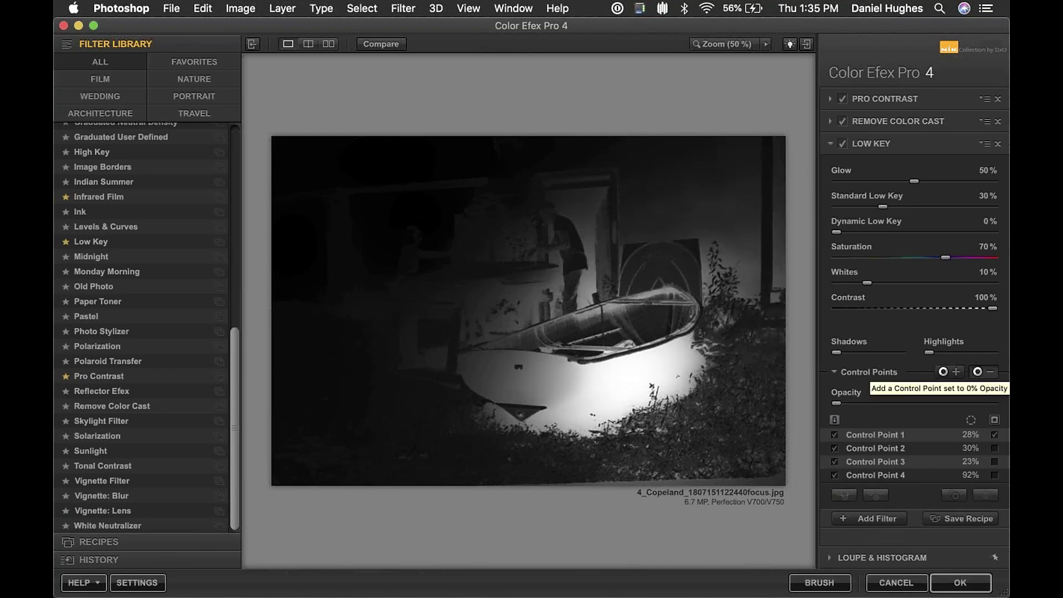
Step: Add 0% opacity control points near the plants at the barn's right end (size 49%) and on the siding above the Nancy sign (30%)
click(978, 372)
click(745, 267)
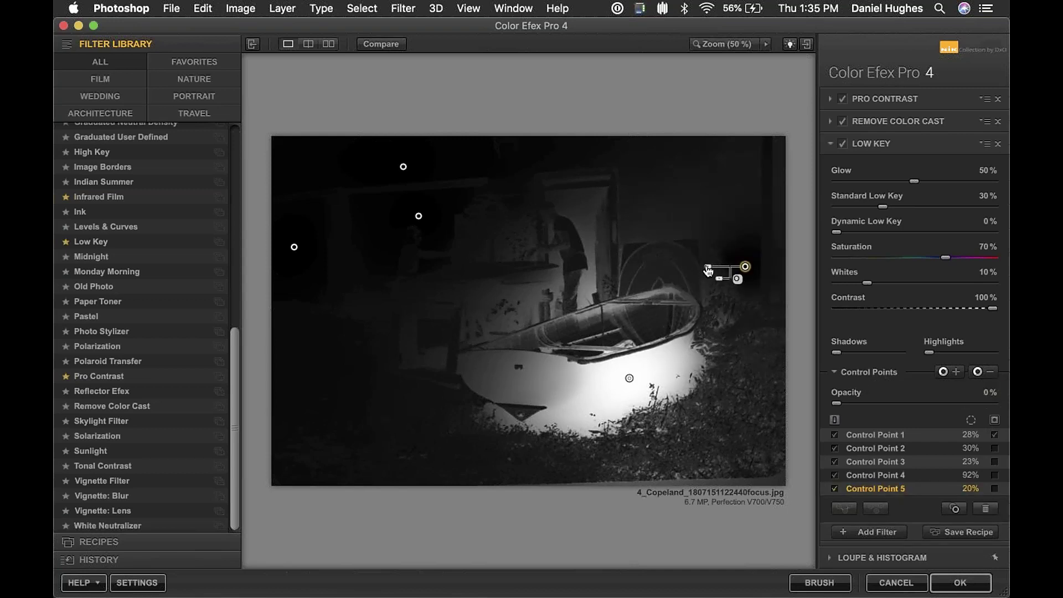
drag(708, 270, 744, 263)
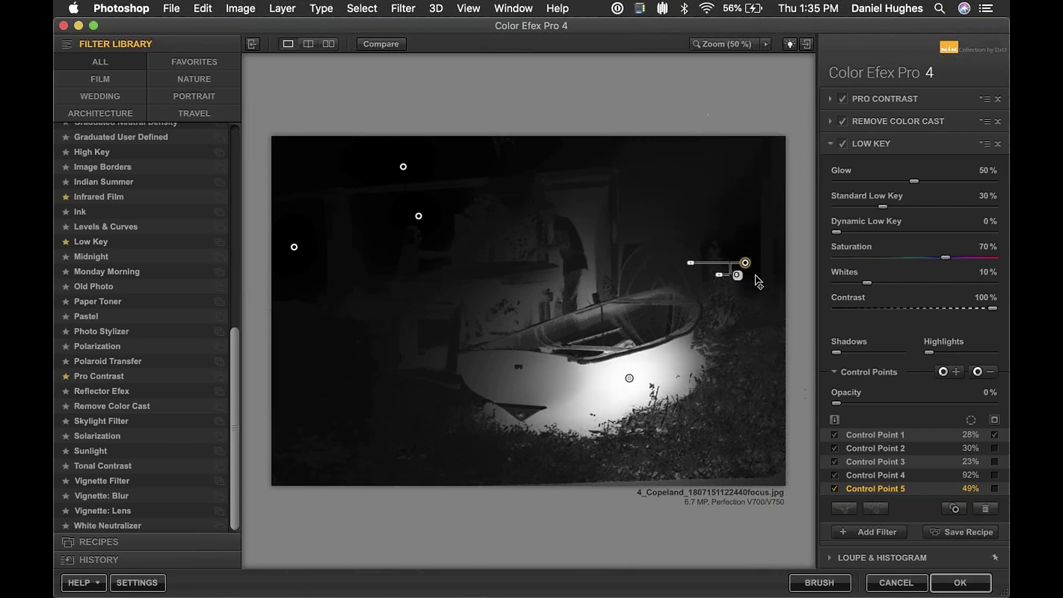
click(942, 371)
click(670, 195)
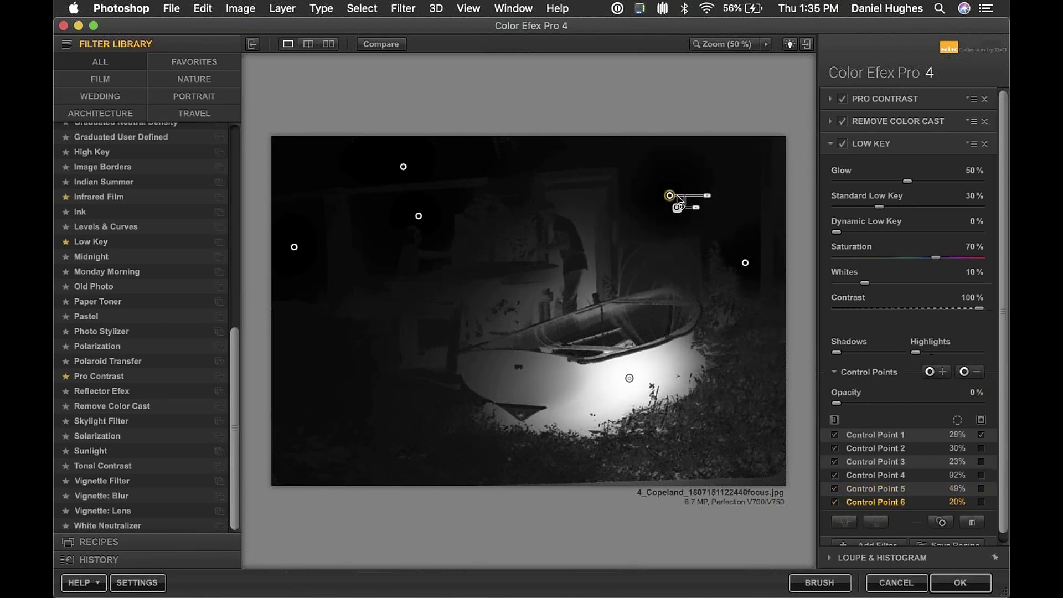
drag(707, 194, 723, 196)
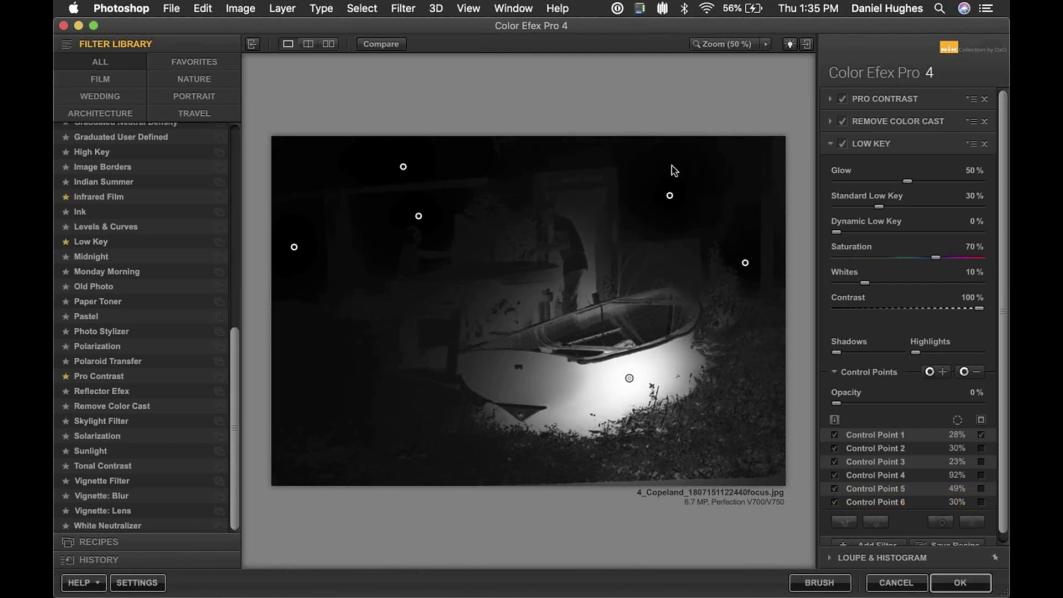
Step: Check the combined selection mask of all Low Key control points against the color image, ending with the masks hidden
click(981, 422)
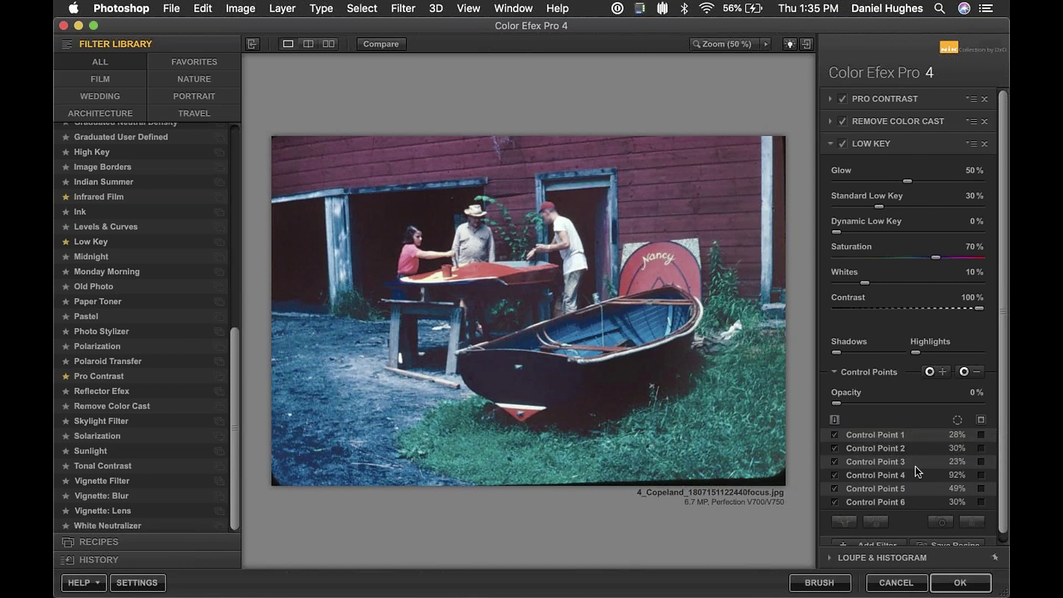
click(980, 421)
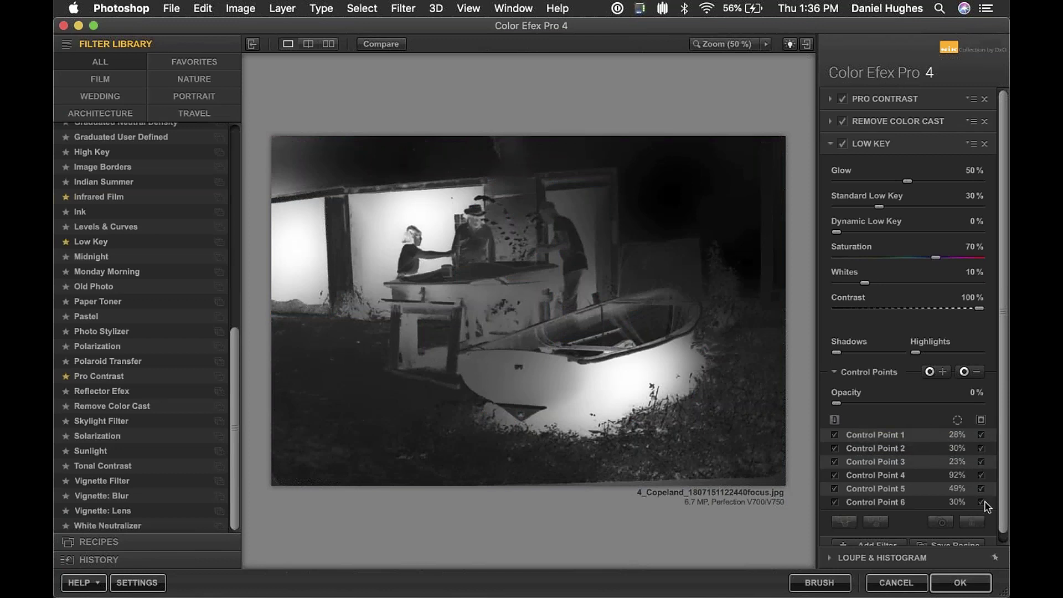
click(978, 424)
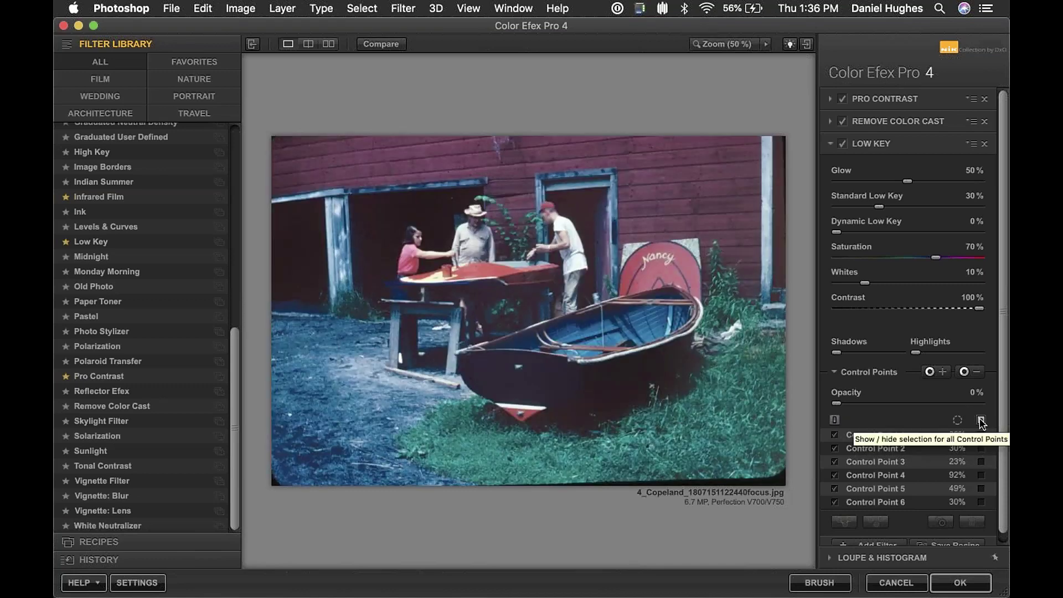
click(980, 422)
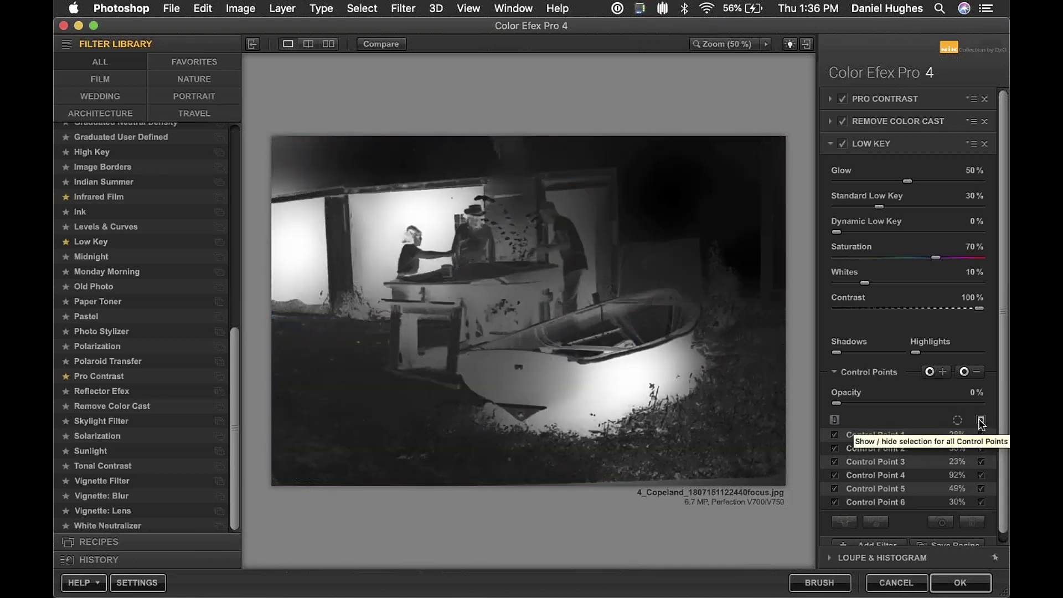
click(980, 422)
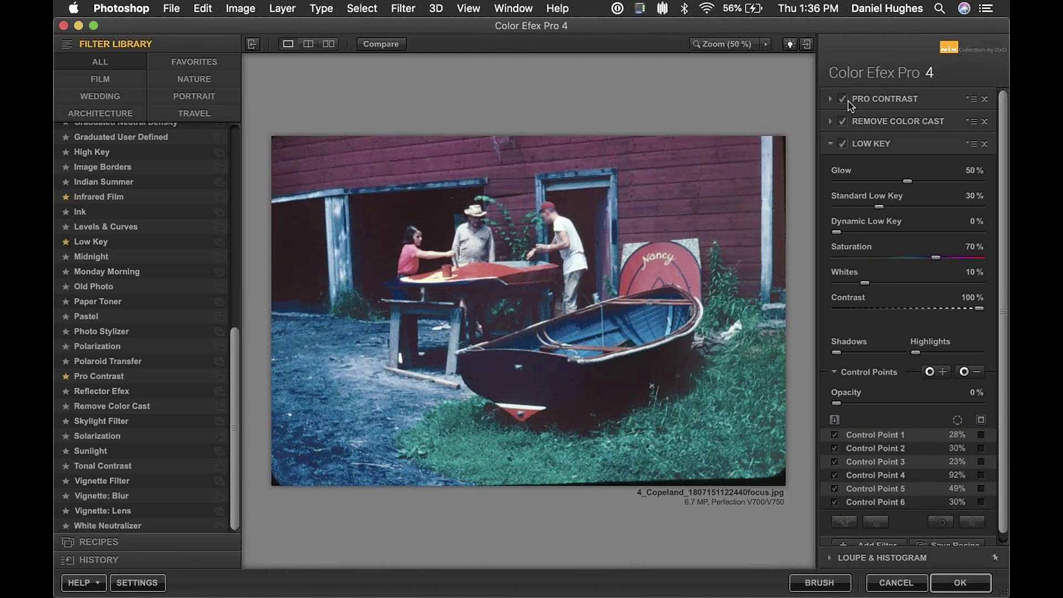
Step: Compare the slide with and without the Low Key effect, leaving the filter enabled
click(843, 145)
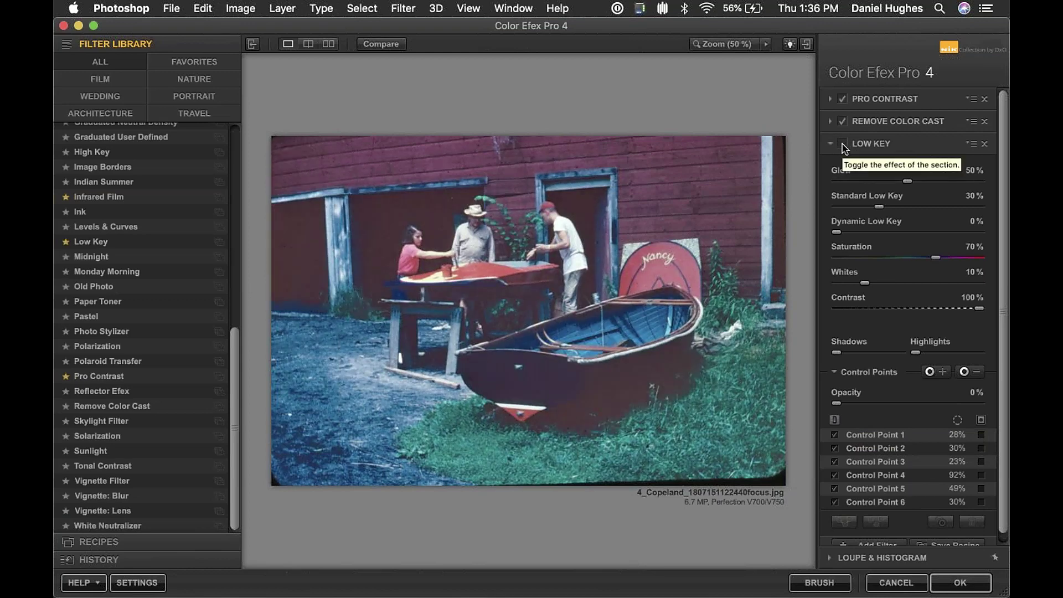
click(842, 146)
click(842, 146)
click(842, 145)
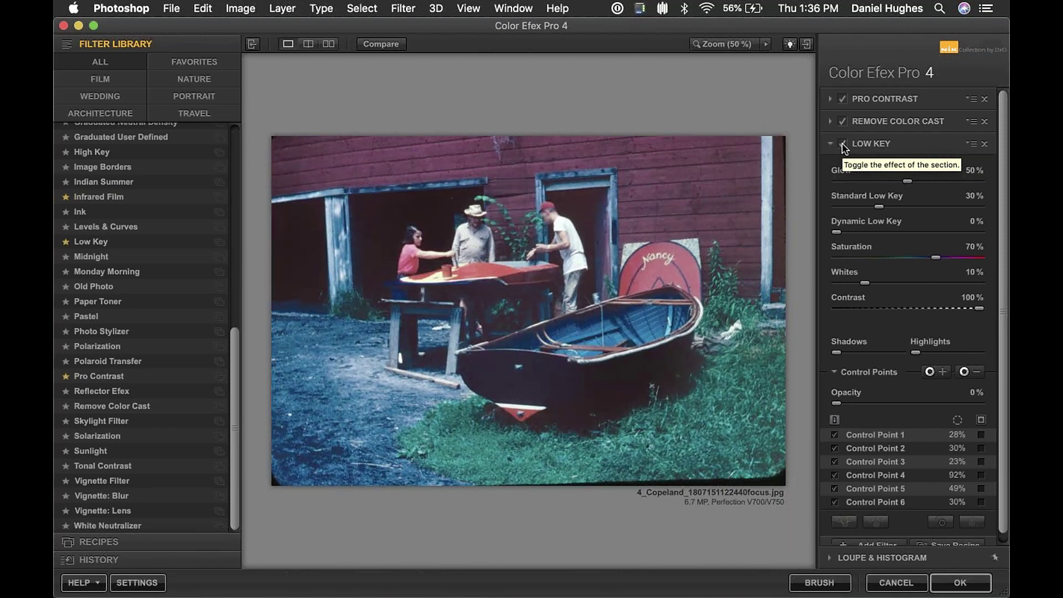
click(842, 146)
click(842, 145)
double_click(844, 146)
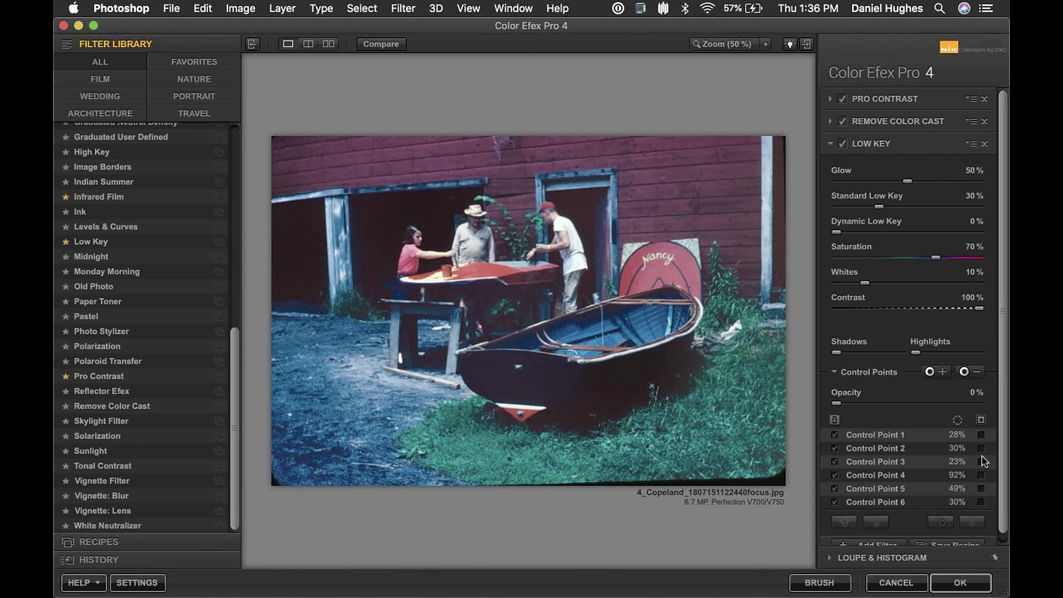
Step: Hide the filter library and filter settings, and compare the original and corrected slides in a horizontal side-by-side preview
click(945, 372)
click(252, 43)
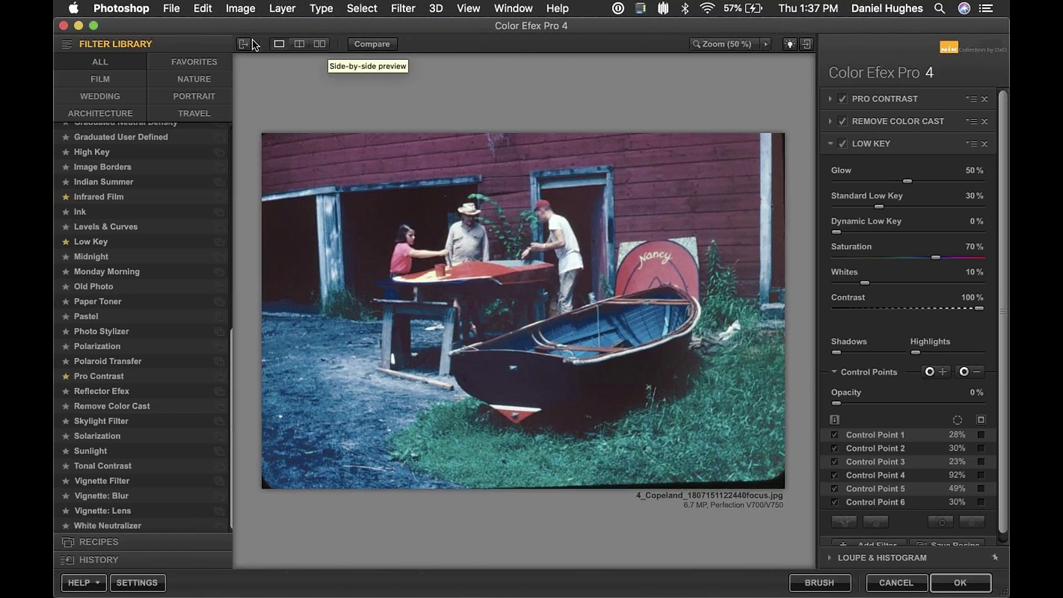
click(796, 44)
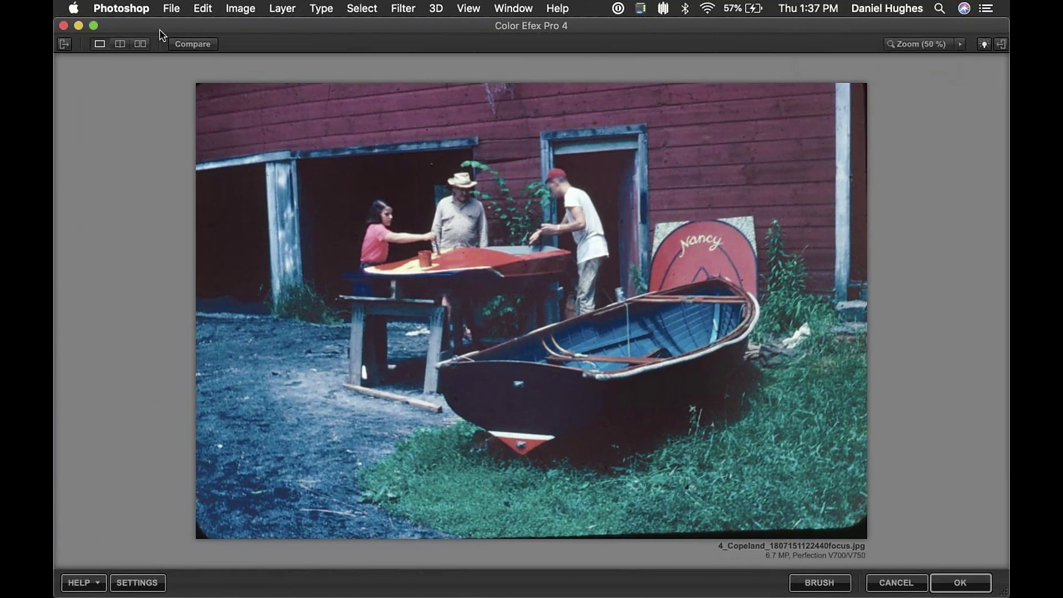
click(139, 44)
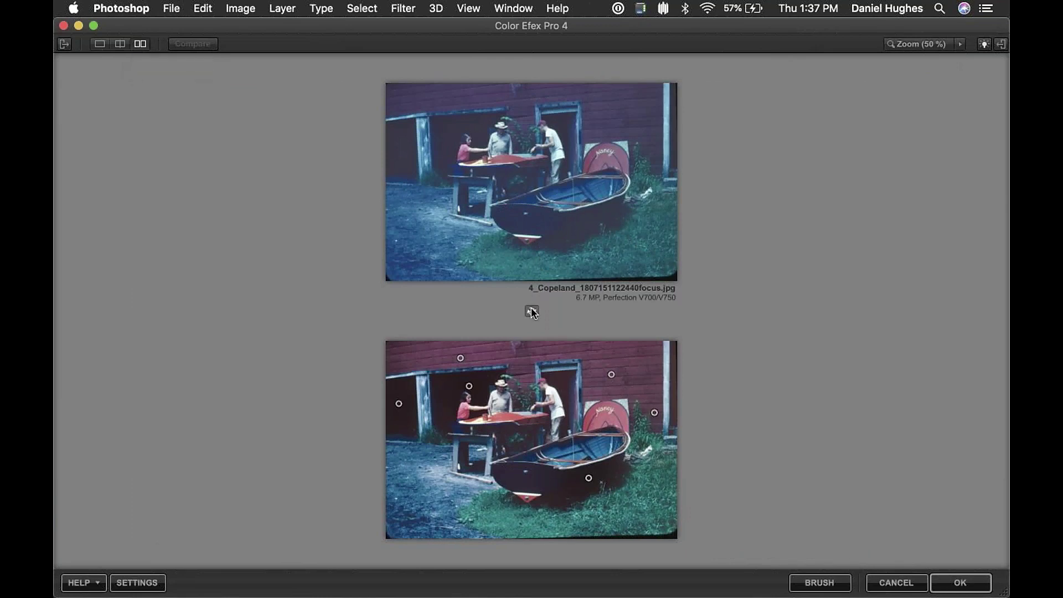
click(531, 311)
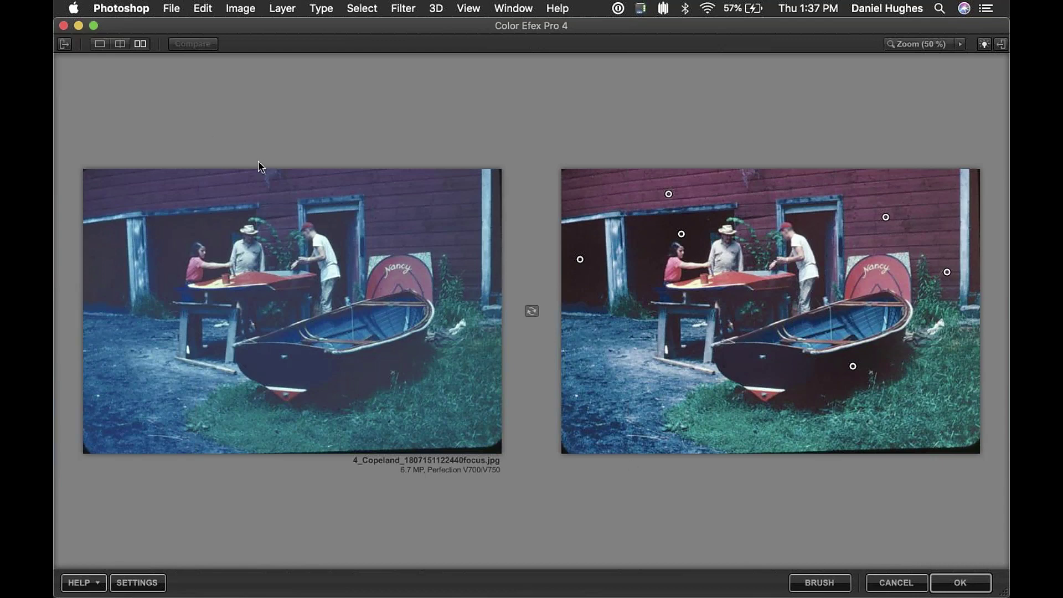
Step: Return to the single-image preview, apply the stacked Color Efex Pro 4 filters, and inspect the document's layers
click(100, 46)
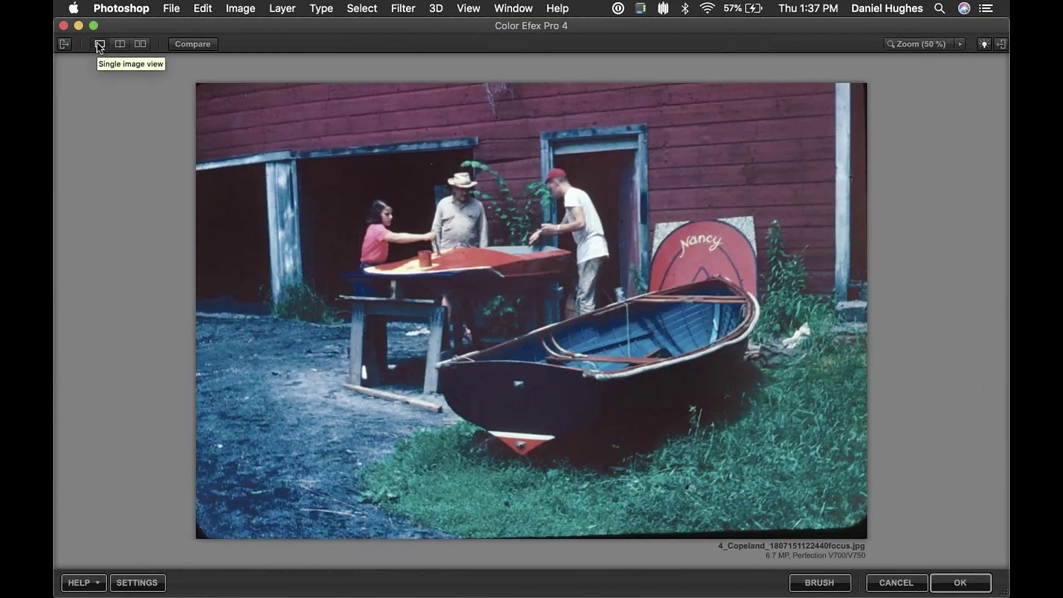
click(961, 583)
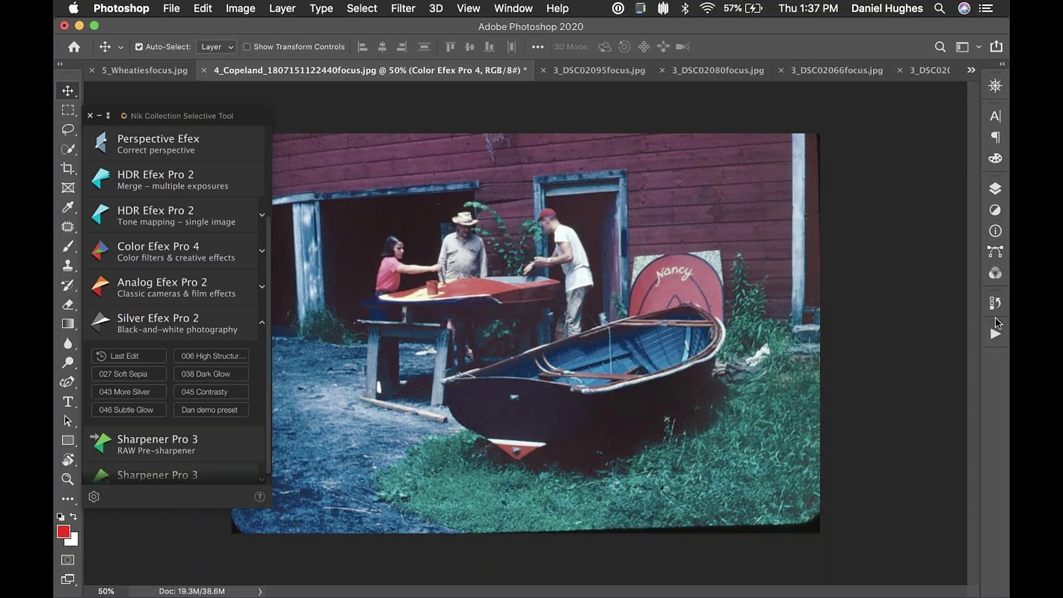
click(995, 189)
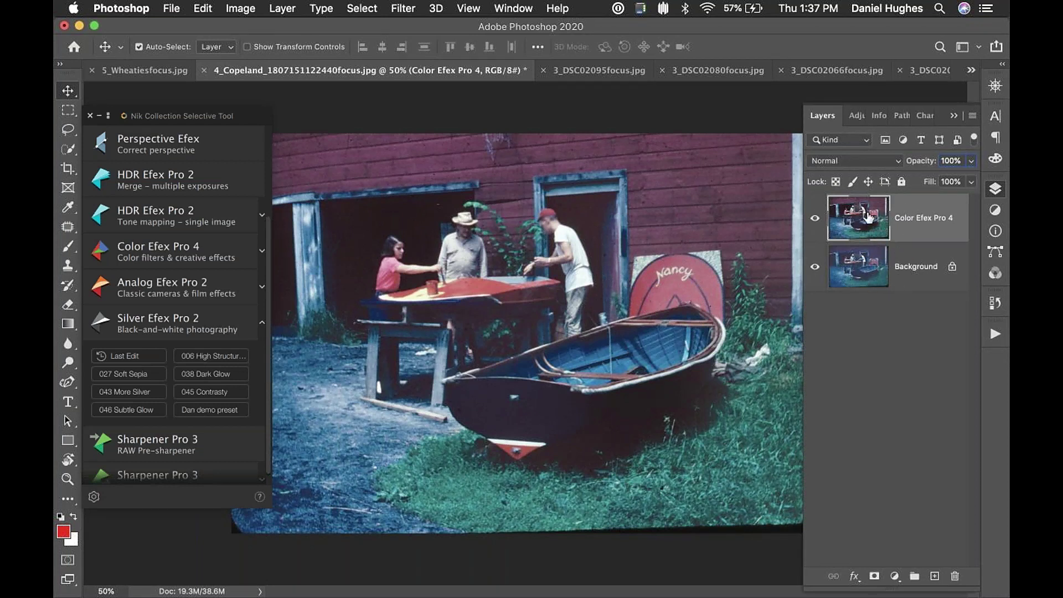
click(867, 278)
click(862, 224)
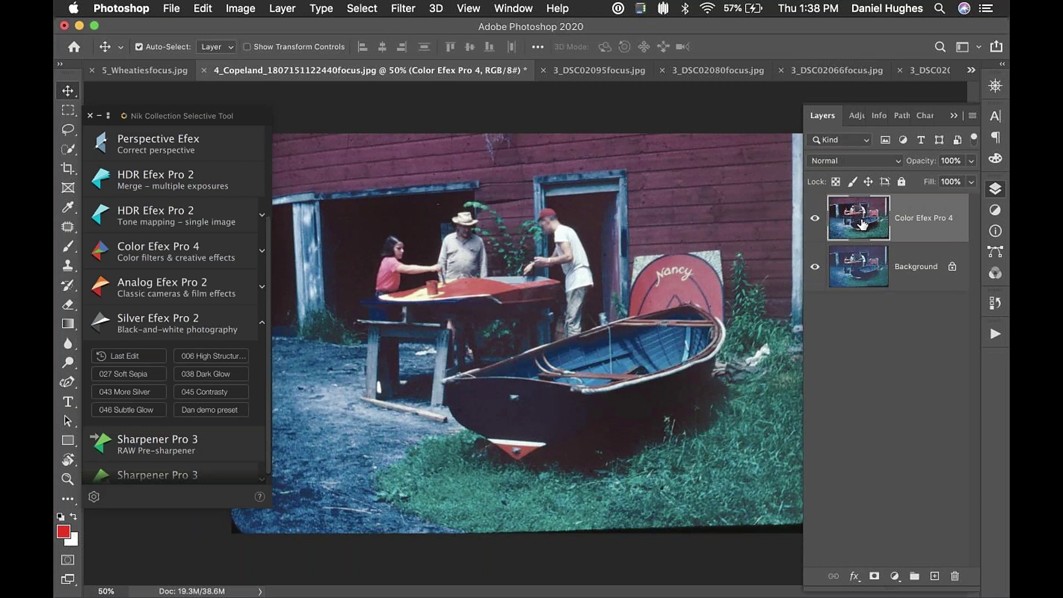
Step: Open the 5_Wheatiesfocus.jpg slide in Viveza 2 and enlarge the filter window to fill the screen
click(145, 69)
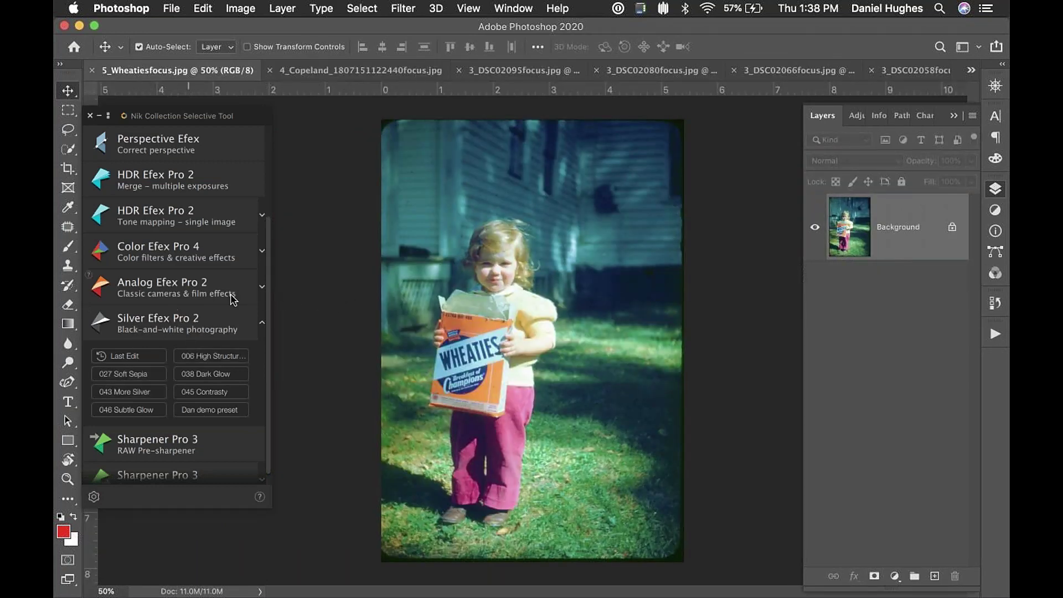
drag(265, 311, 265, 184)
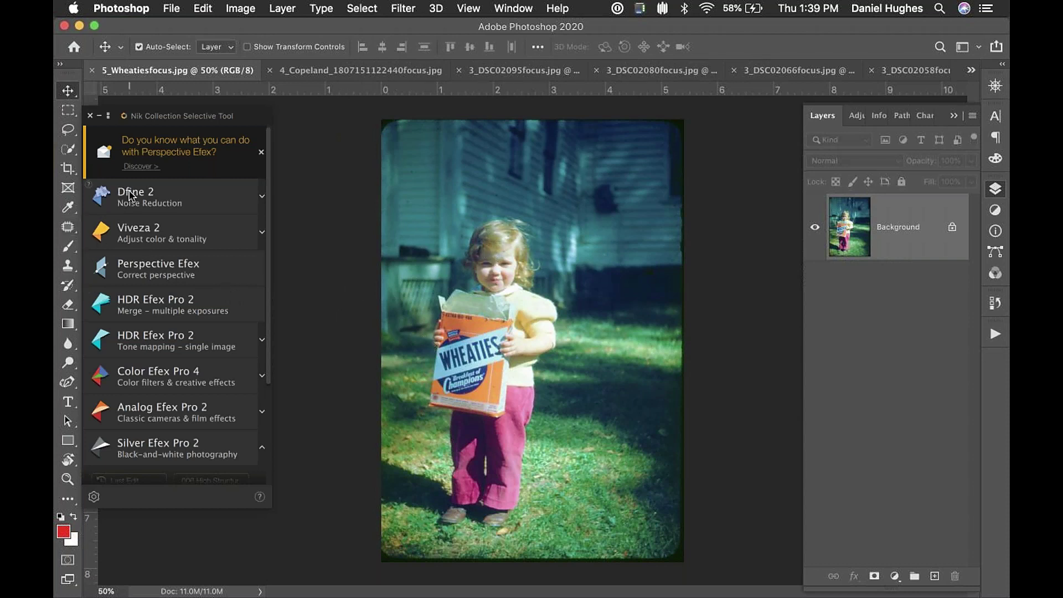
click(142, 233)
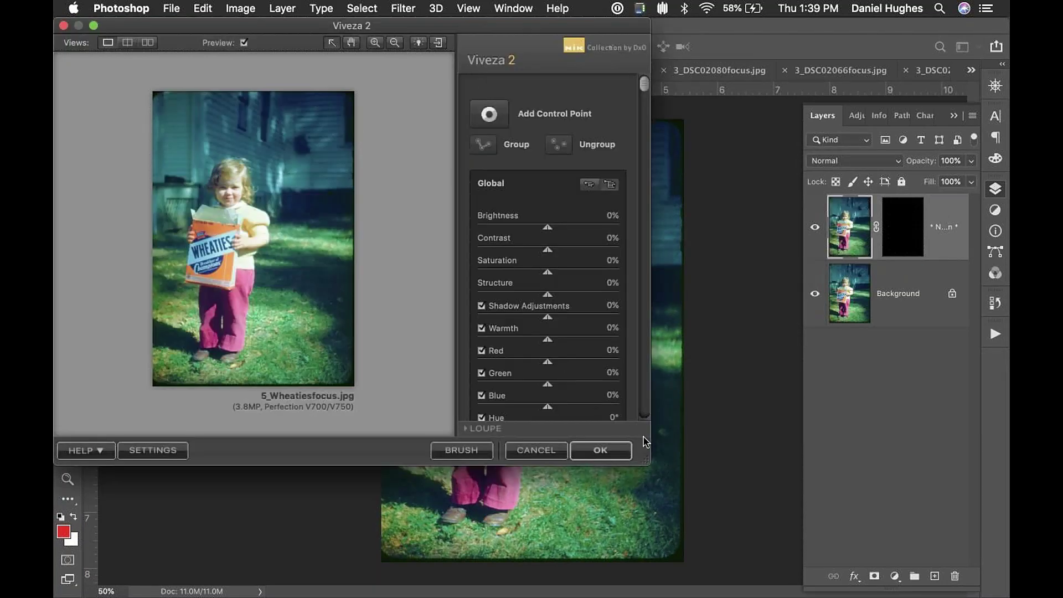
drag(645, 459, 1008, 597)
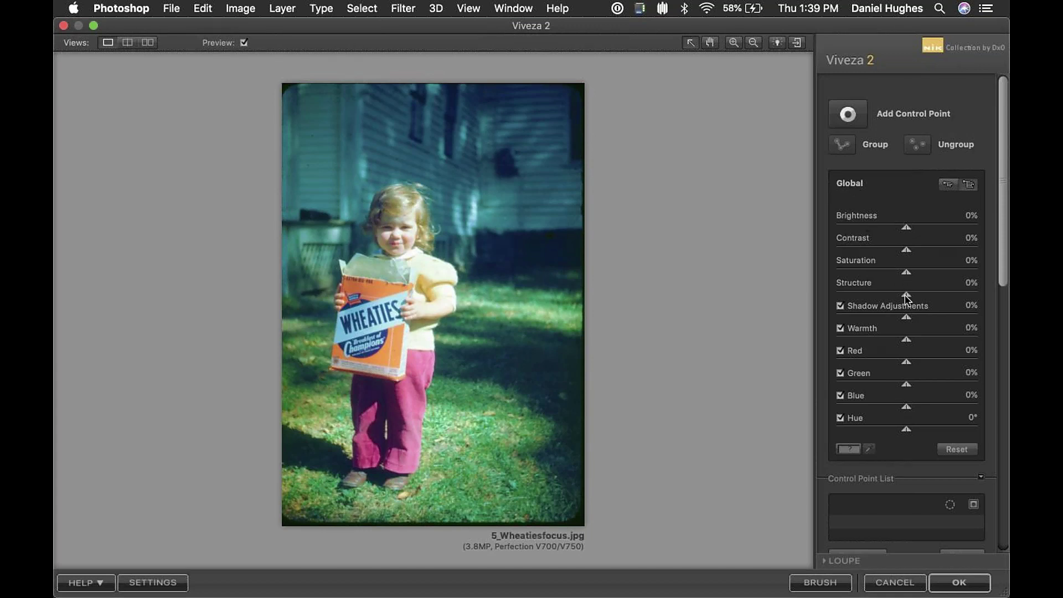
Step: Try a global Structure of 41% and a lower global Brightness, and reset both to 0%
drag(906, 295, 934, 294)
drag(906, 227, 879, 225)
double_click(876, 228)
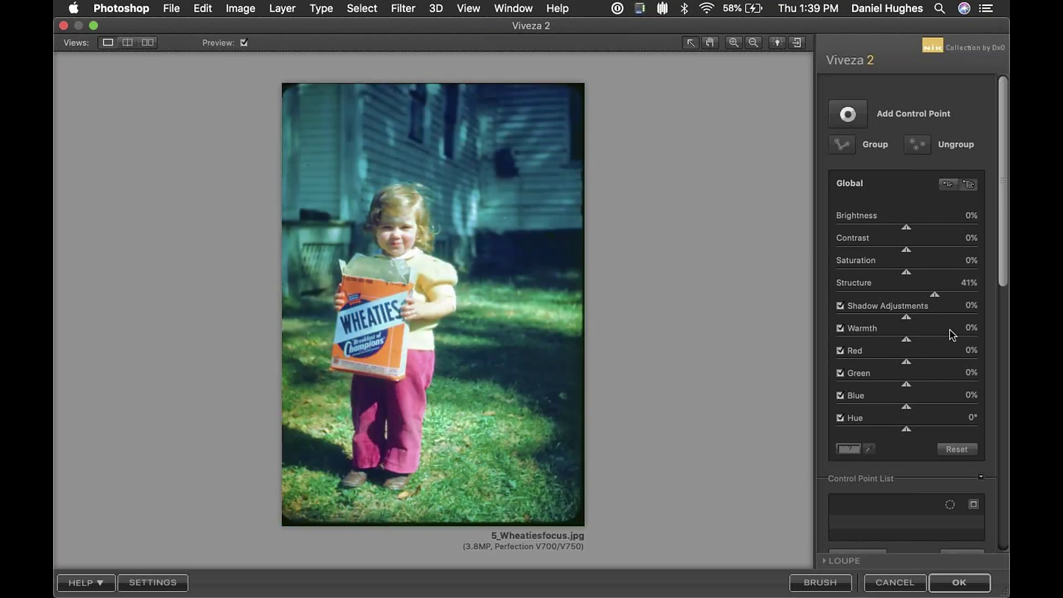
double_click(934, 295)
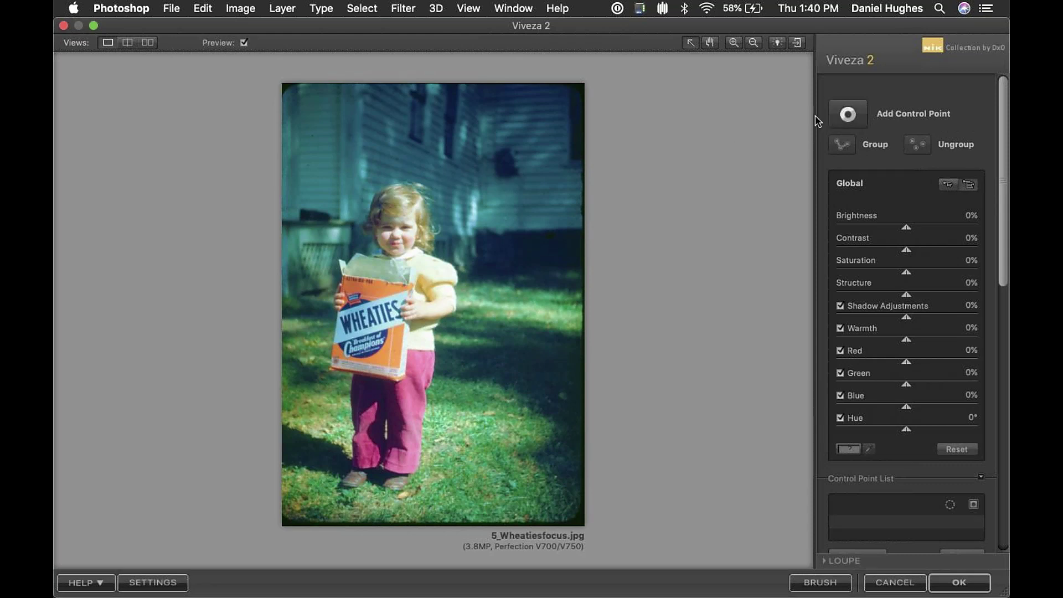
Step: Add a control point with 42% size on the shaded siding at the photo's upper right and set its Brightness to -24%
click(866, 117)
click(835, 123)
click(516, 136)
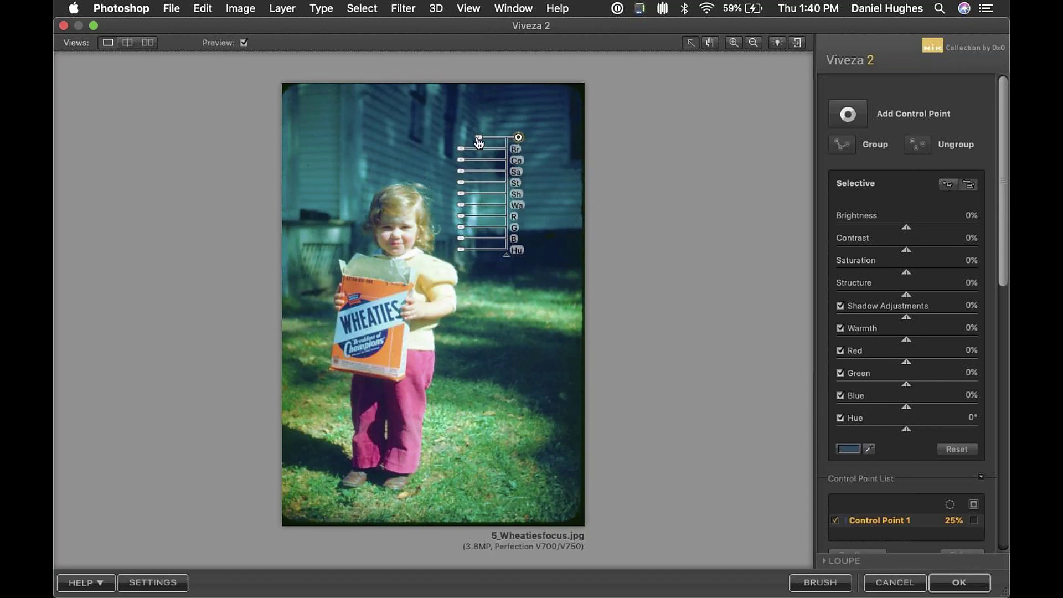
mouse_move(480, 143)
mouse_down()
mouse_move(467, 142)
mouse_move(491, 142)
mouse_move(458, 143)
mouse_move(468, 142)
mouse_up()
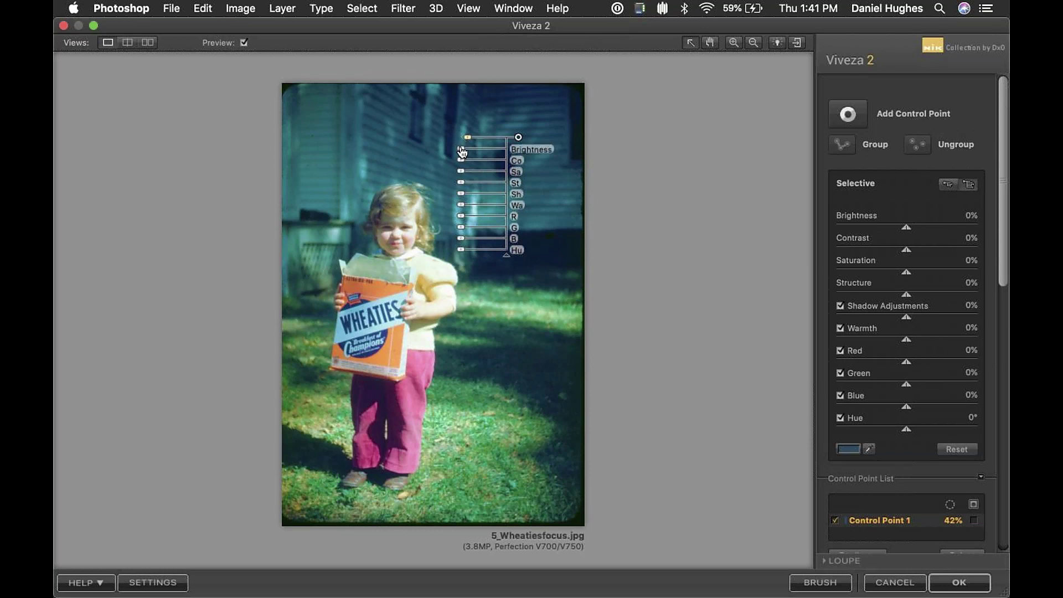
drag(461, 153, 471, 152)
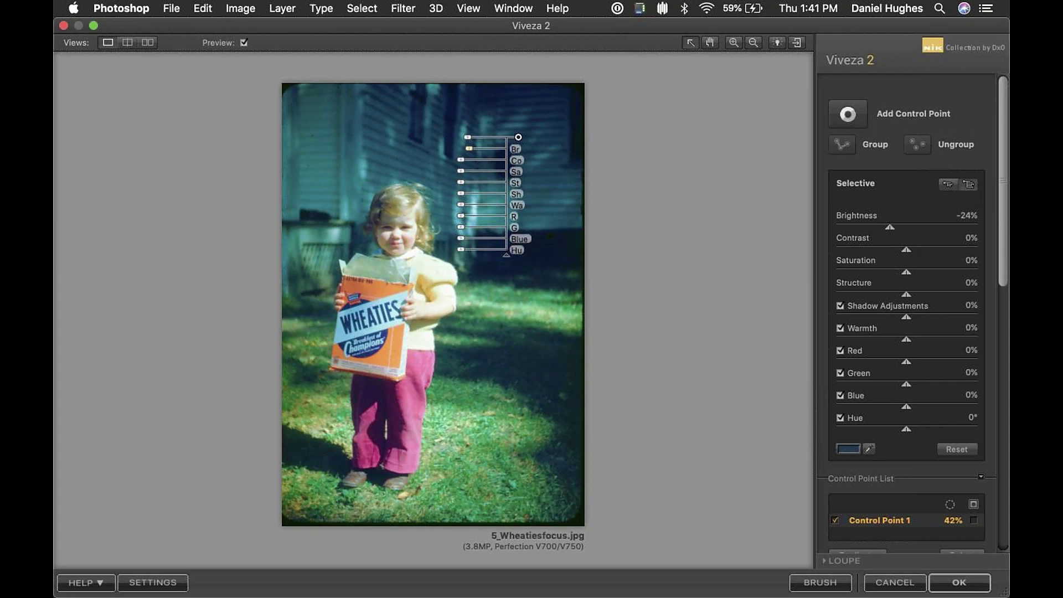
Step: Set the siding control point's Red to 37%, Blue to -49% and Saturation to -13%
mouse_move(463, 242)
mouse_down()
mouse_move(504, 239)
mouse_move(474, 245)
mouse_up()
drag(461, 232, 461, 231)
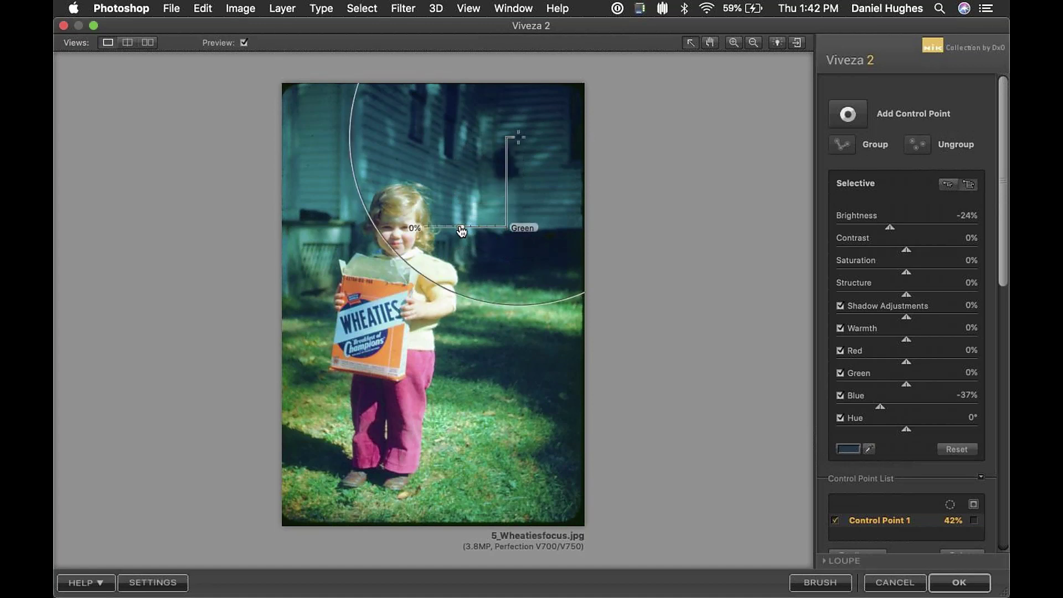
drag(462, 232, 462, 219)
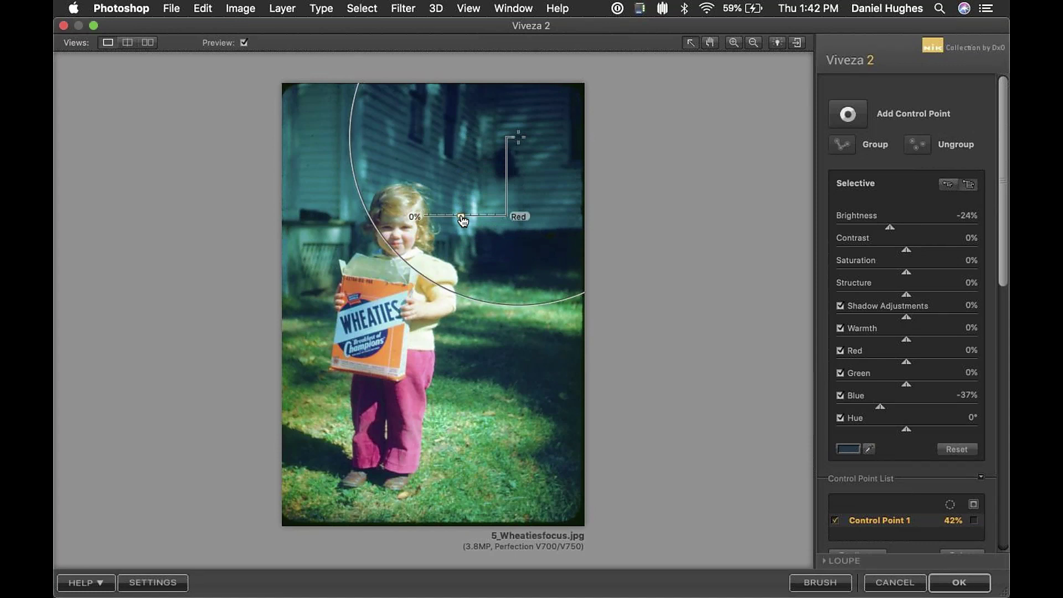
mouse_move(462, 220)
mouse_down()
mouse_move(473, 241)
mouse_move(461, 219)
mouse_move(427, 219)
mouse_move(447, 221)
mouse_up()
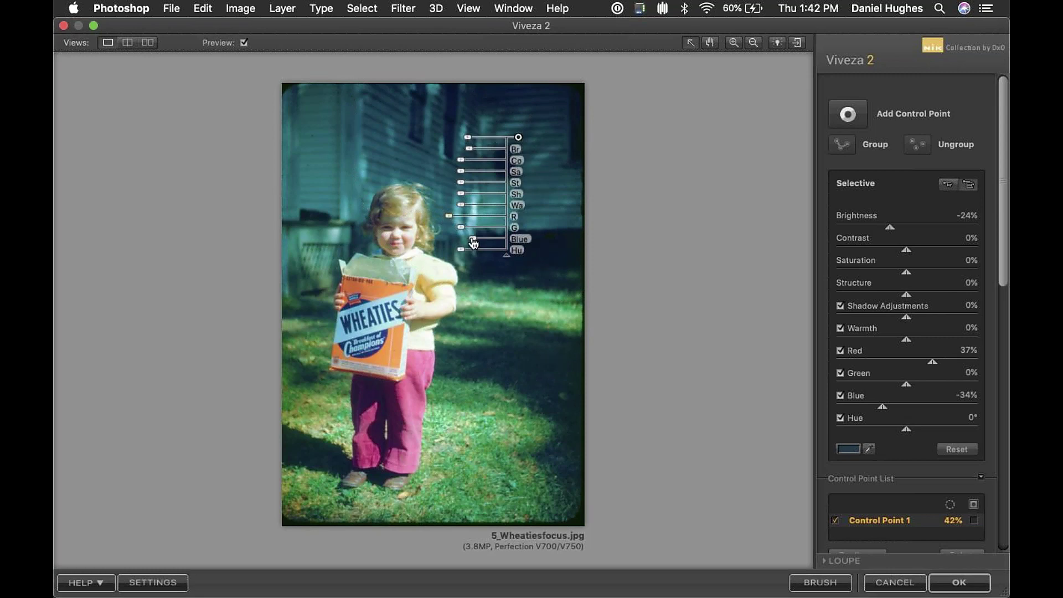
drag(472, 239, 478, 242)
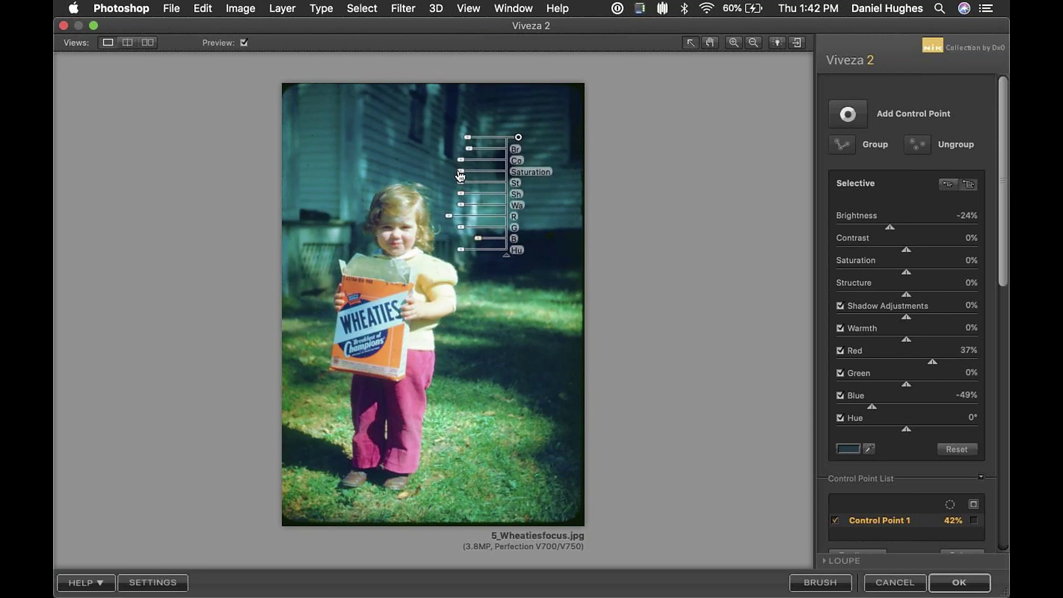
drag(461, 171, 464, 175)
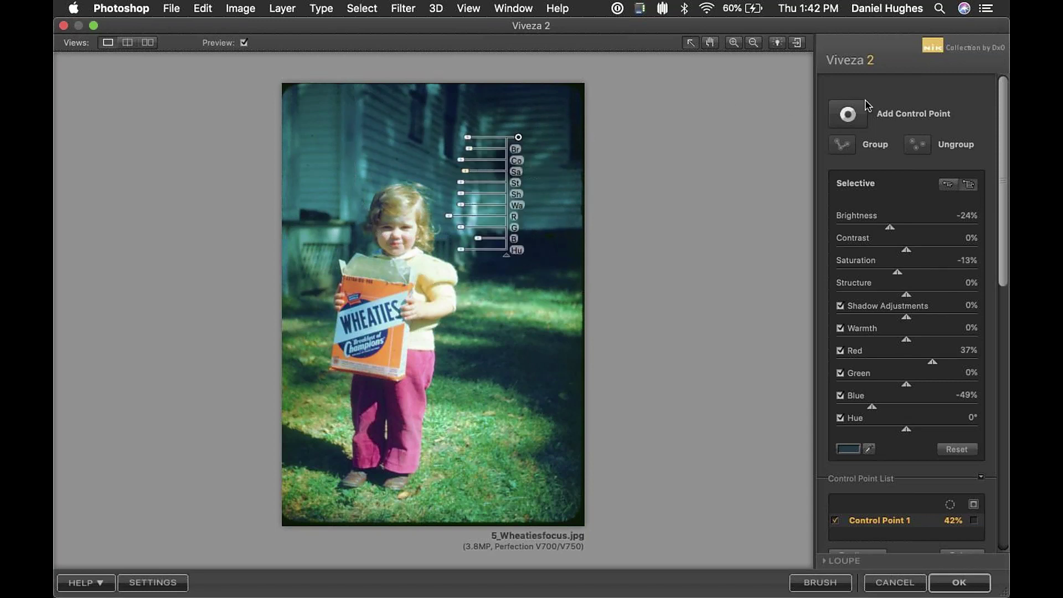
Step: Add a second control point with 29% size on the siding at the photo's upper left and adjust its Blue and Brightness
click(847, 114)
click(311, 136)
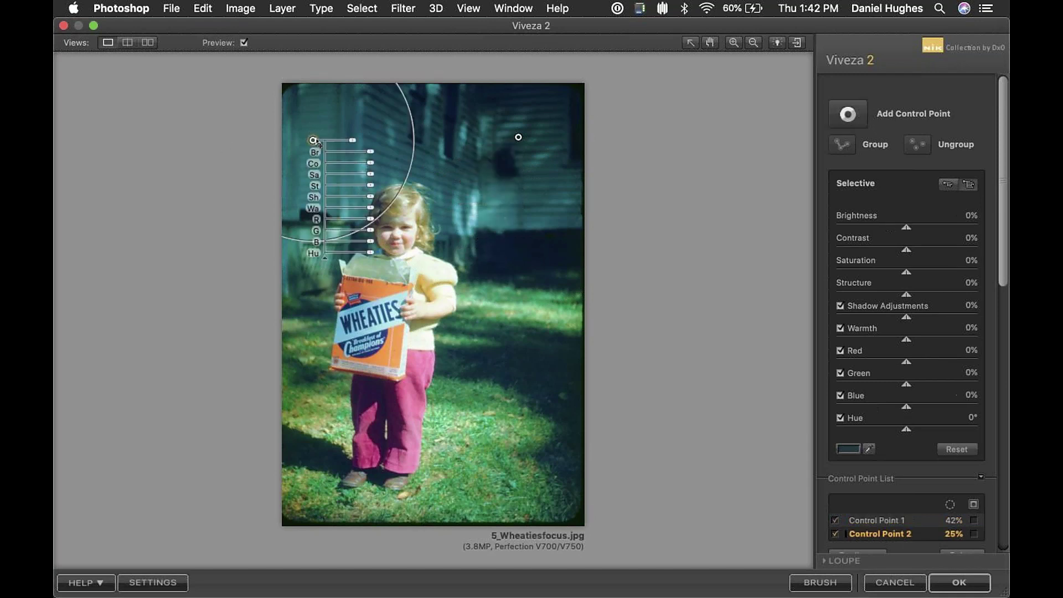
drag(369, 144, 356, 141)
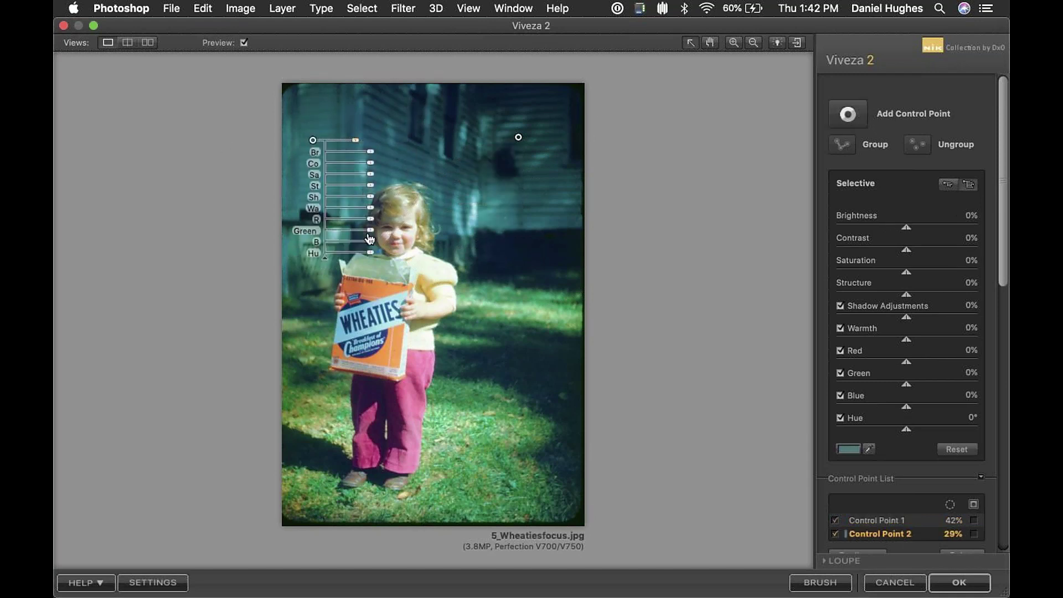
mouse_move(370, 242)
mouse_down()
mouse_move(392, 244)
mouse_move(381, 244)
mouse_up()
drag(371, 156, 366, 156)
click(436, 160)
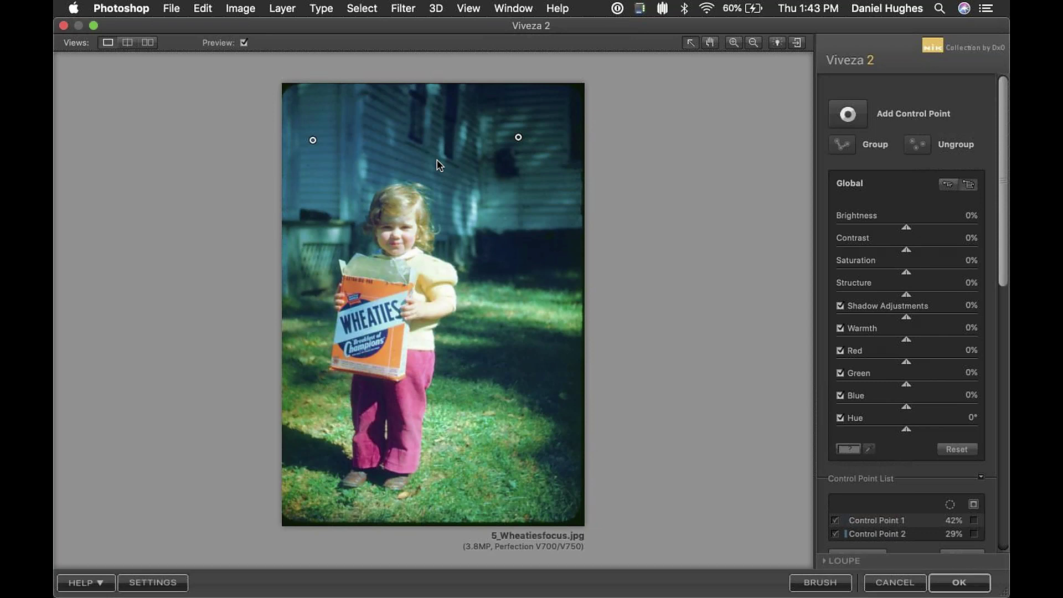
Step: Add a control point with 25% size on the girl's bright forearm beside the cereal box and set its Brightness to -23%
click(847, 115)
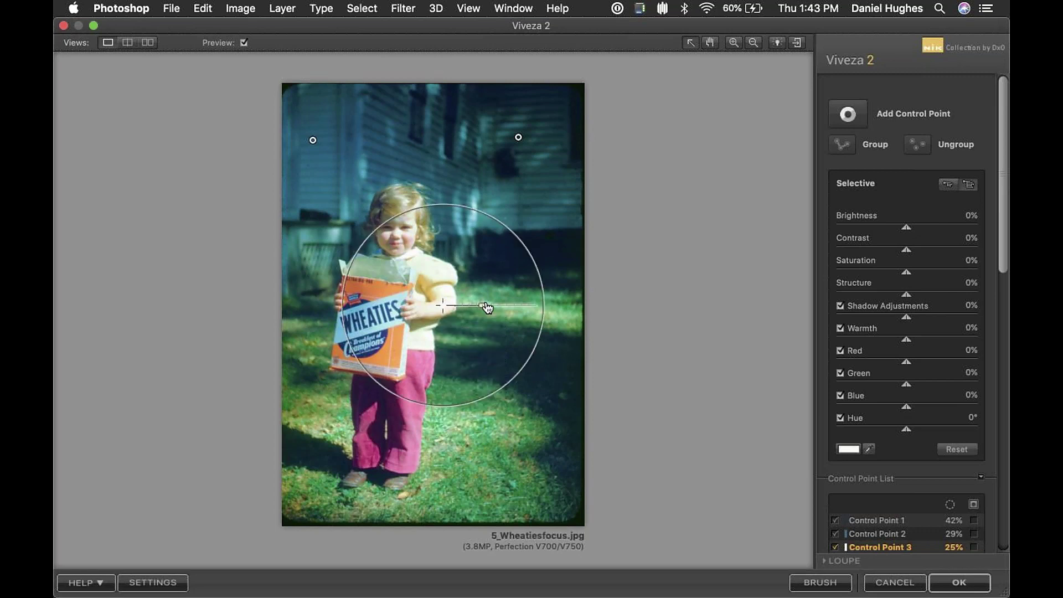
drag(503, 320, 496, 323)
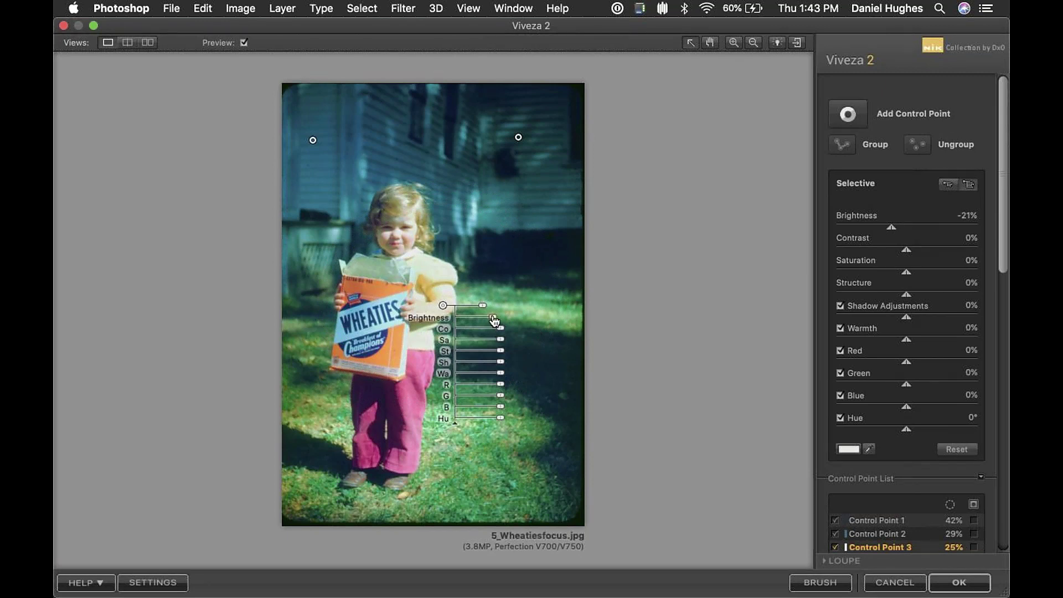
drag(493, 319, 492, 321)
Step: Add a smaller control point on the girl's yellow sleeve above the forearm point and set its Brightness to -43%
click(847, 114)
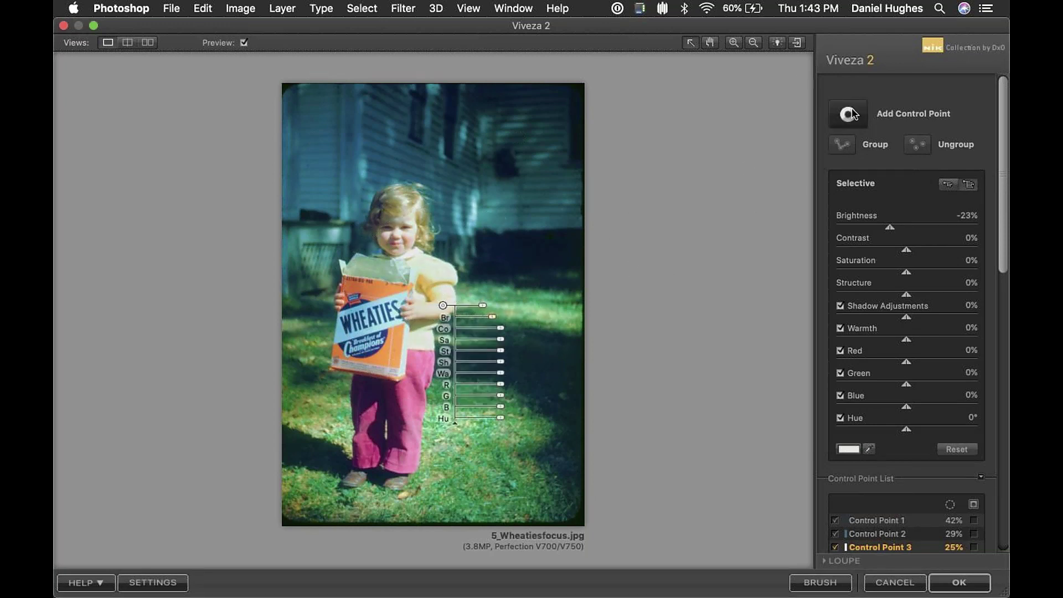
click(441, 284)
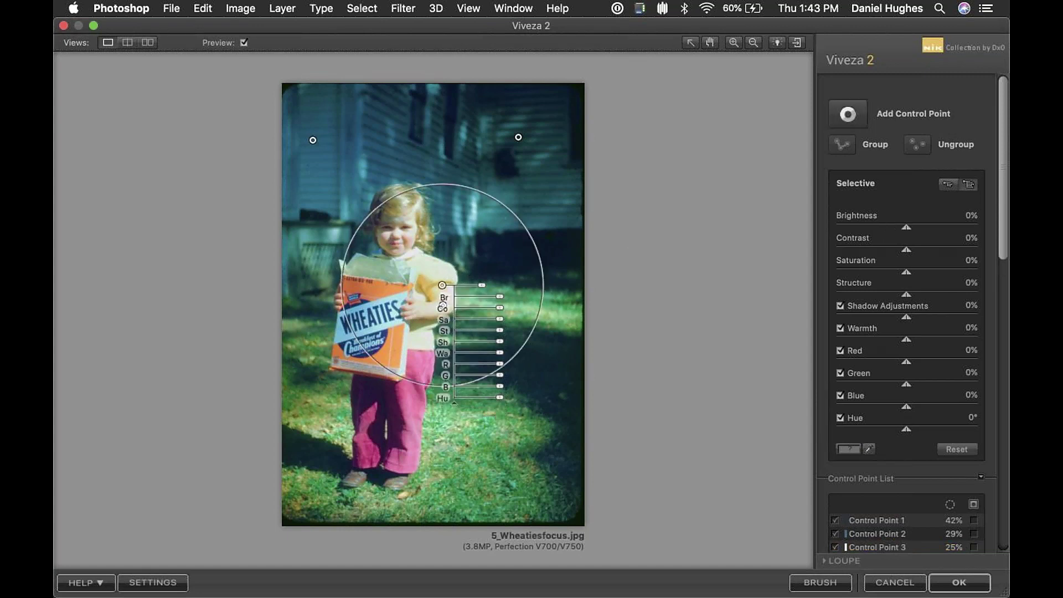
drag(442, 285, 488, 299)
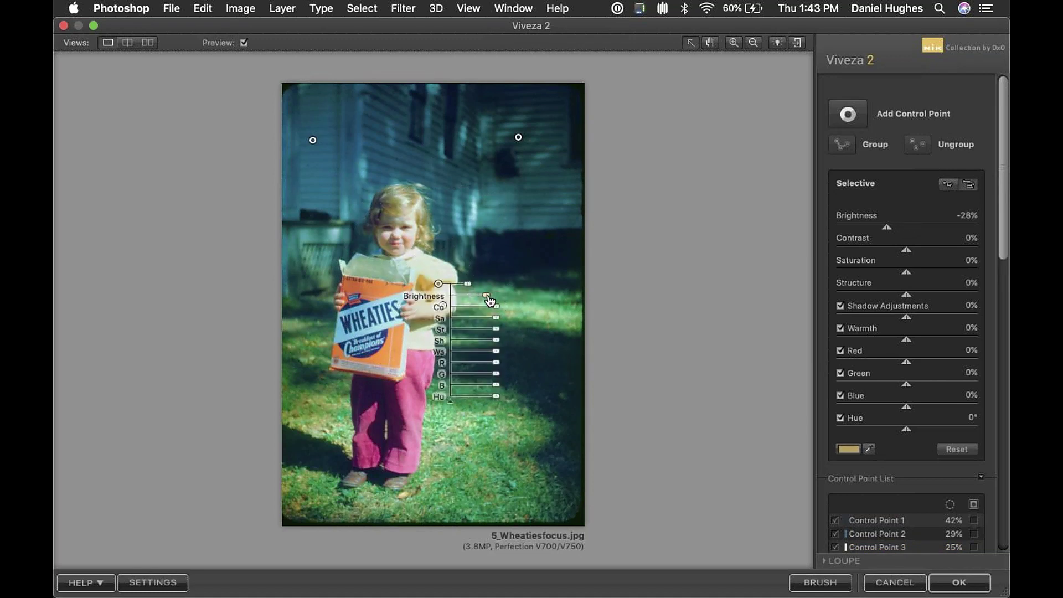
click(692, 209)
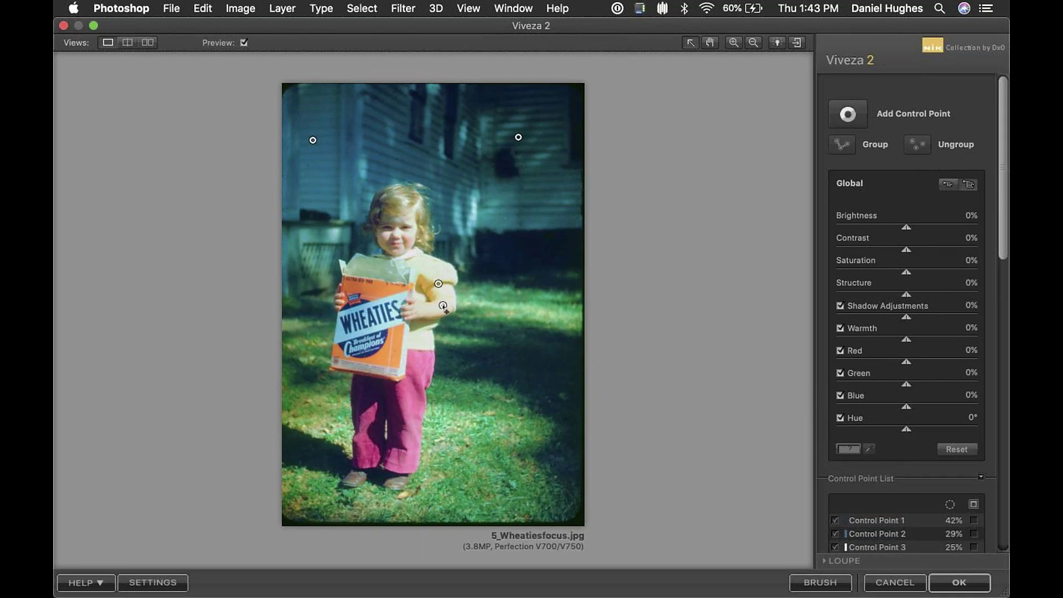
click(438, 284)
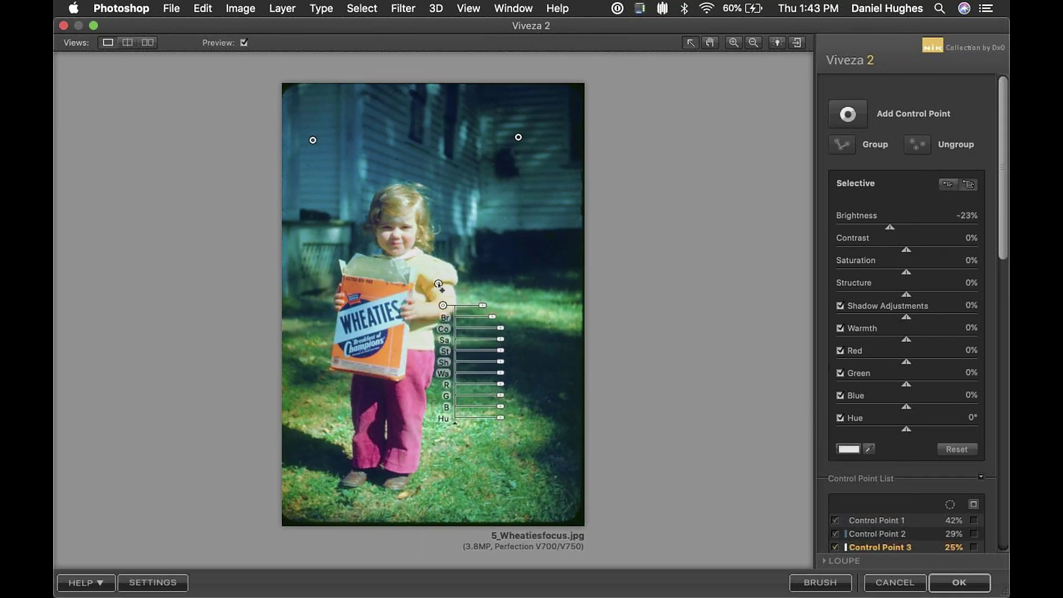
click(418, 315)
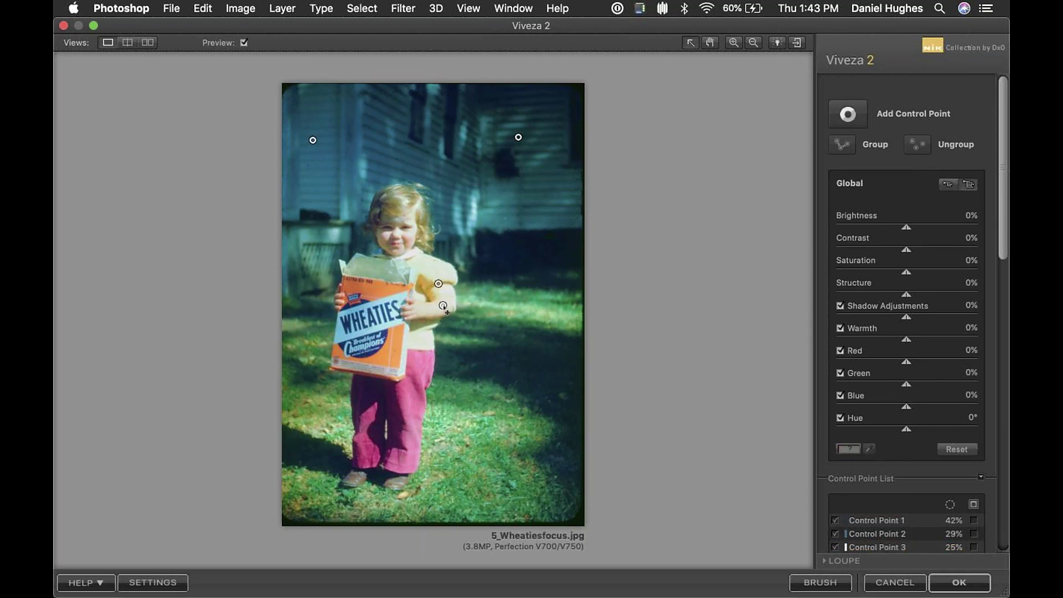
click(438, 283)
drag(488, 301, 483, 300)
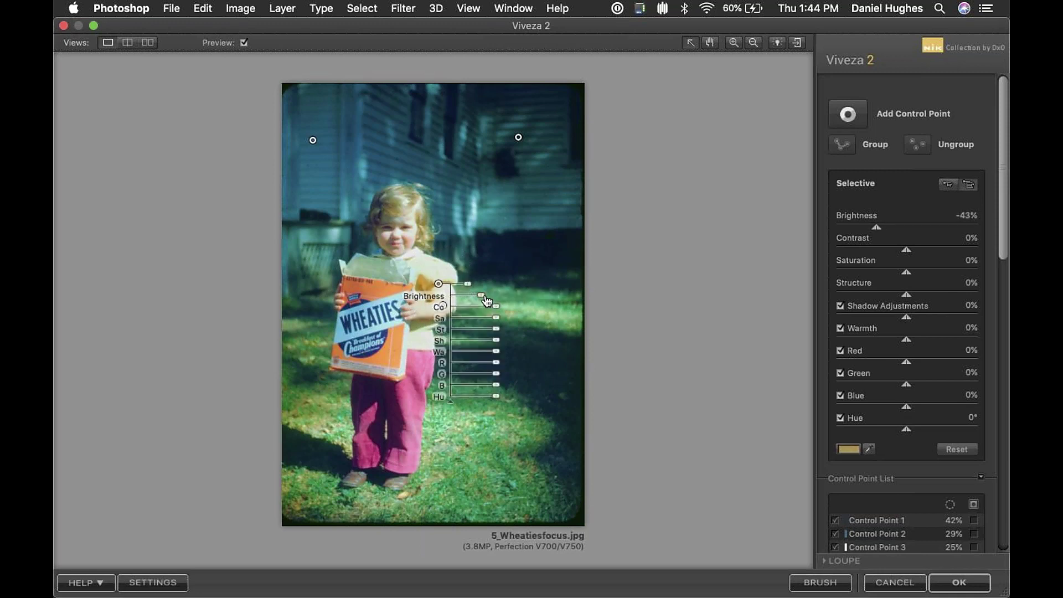
click(475, 259)
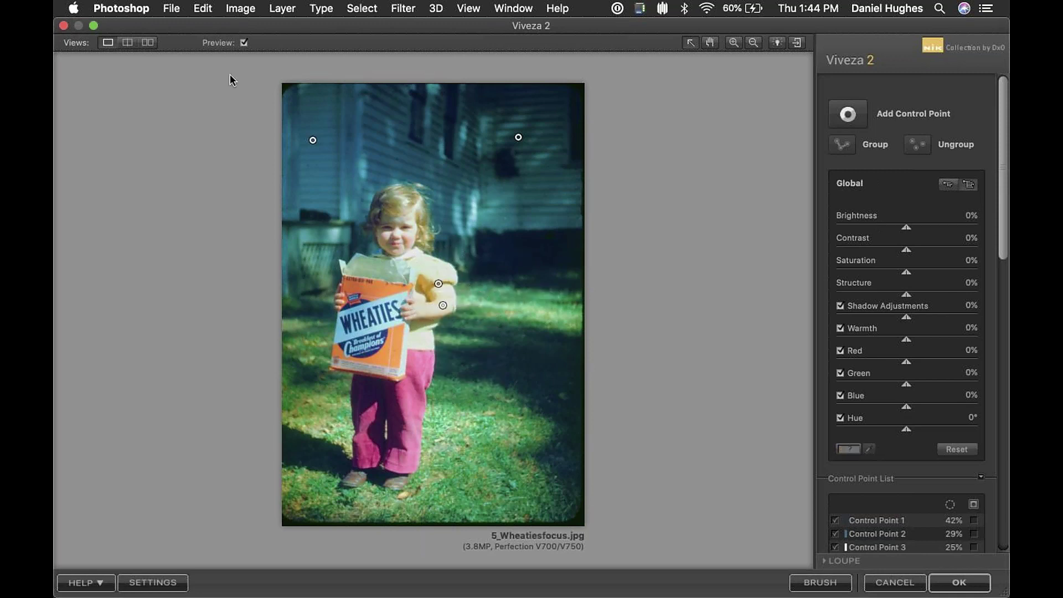
Step: Compare the photo with and without the Viveza 2 adjustments, leaving the preview enabled
click(244, 42)
click(244, 43)
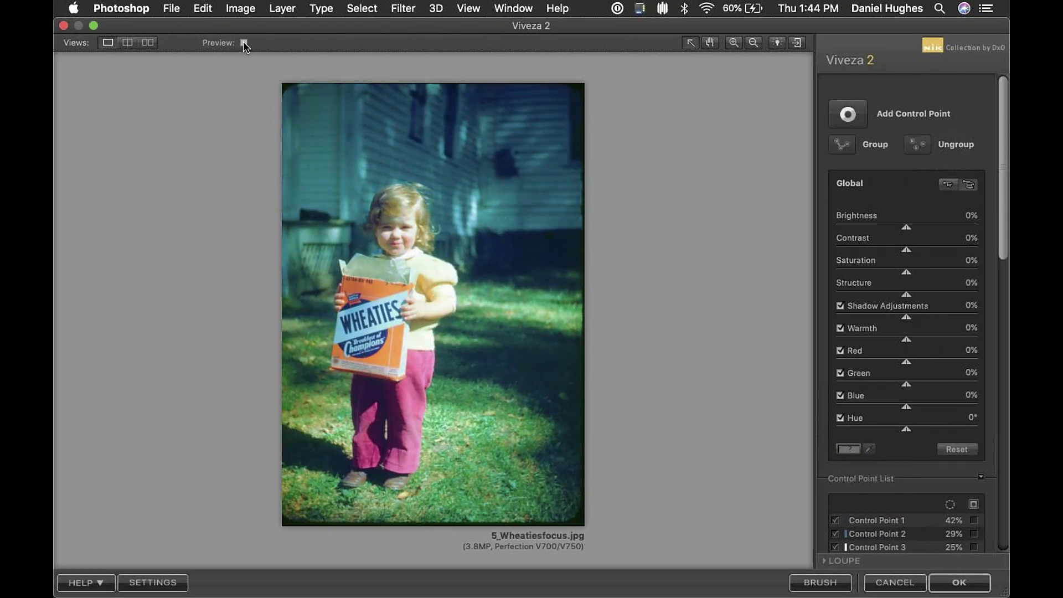
click(243, 43)
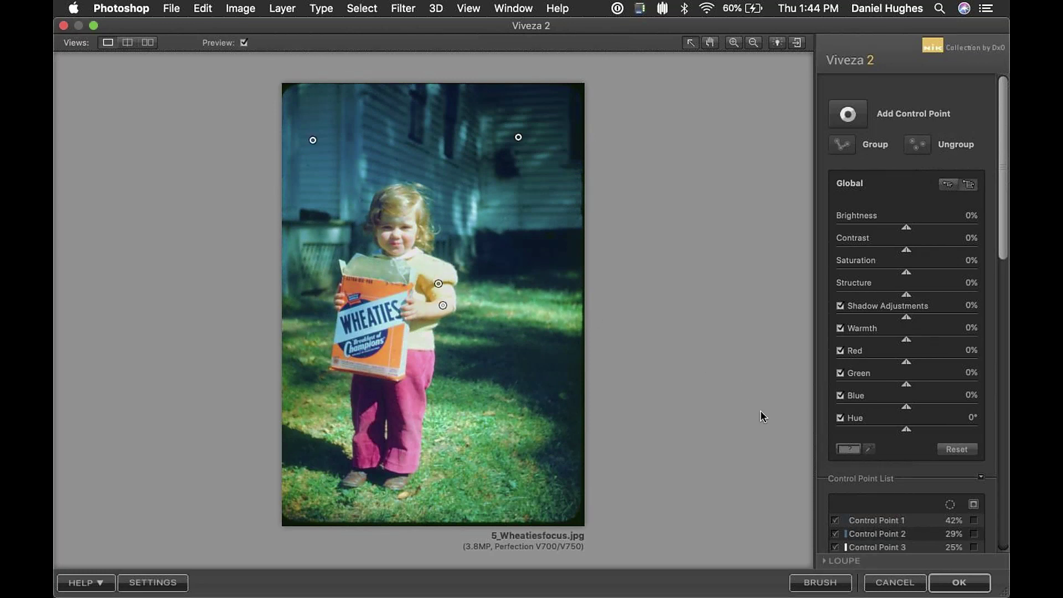
Step: Apply the Viveza 2 adjustments to the slide and move the Nik Collection Selective Tool over the photo
click(956, 585)
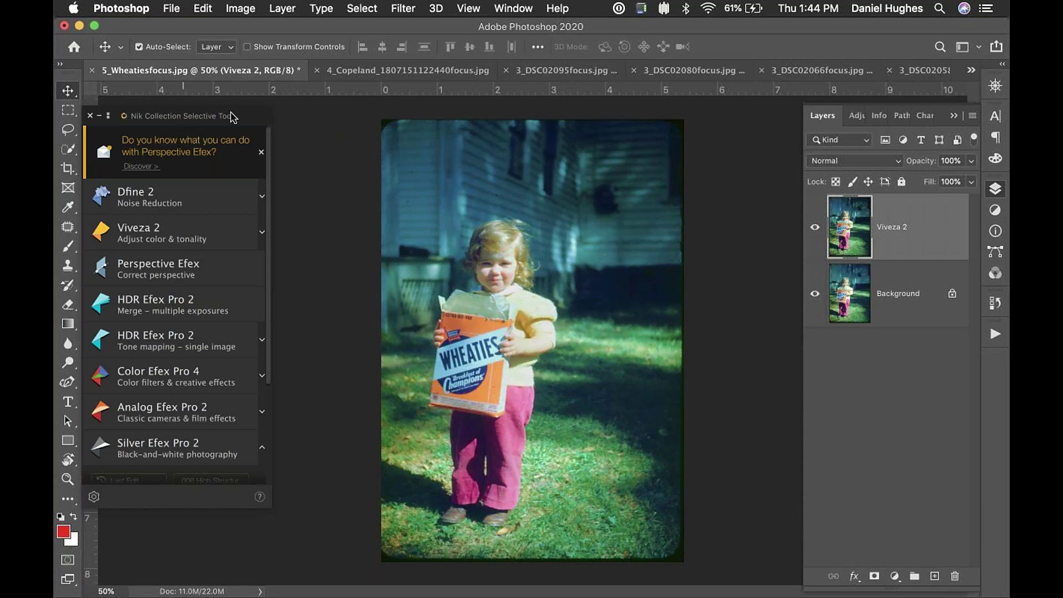
drag(234, 117, 572, 143)
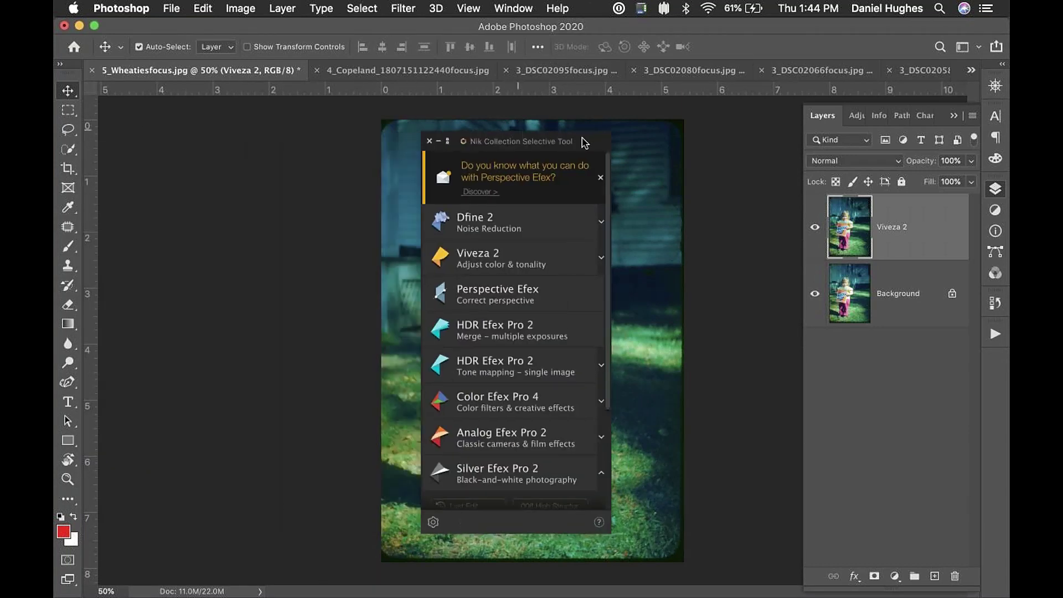
Step: Close the Nik Collection Selective Tool, reopen it and place it beside the slide photo
drag(437, 147, 327, 148)
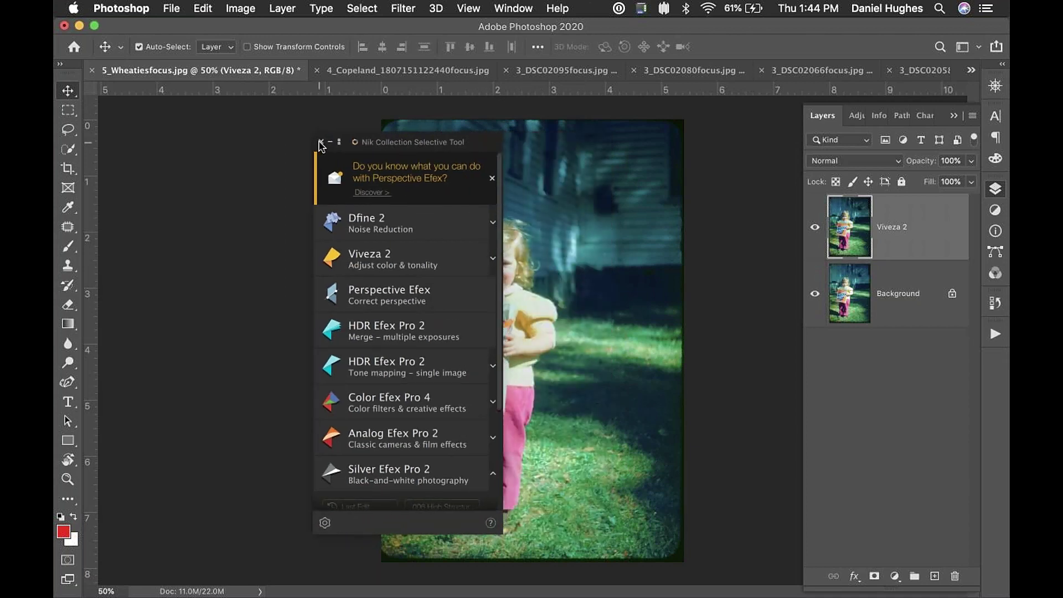
click(320, 143)
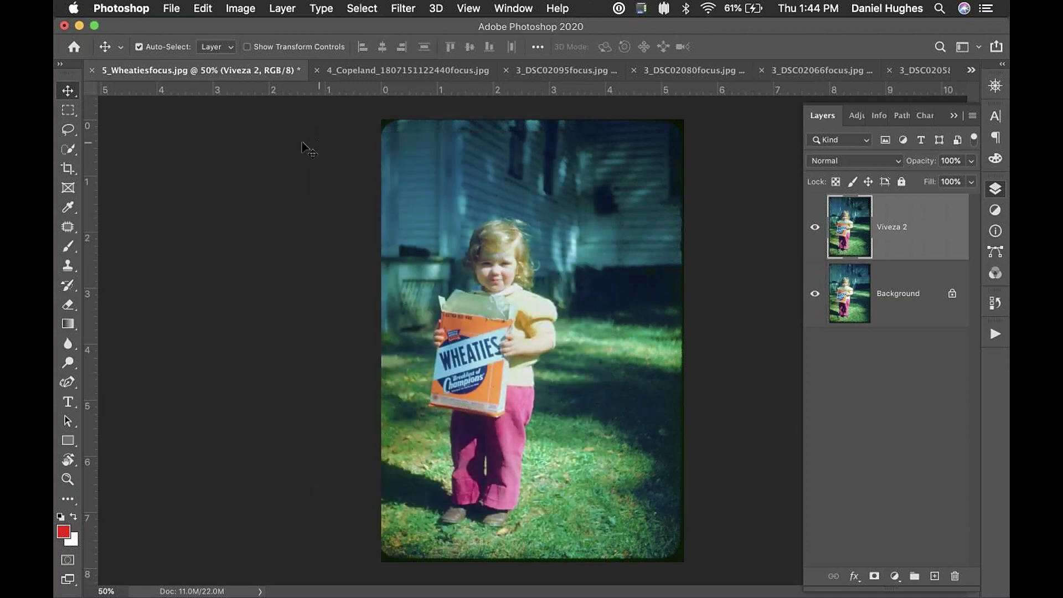
click(175, 7)
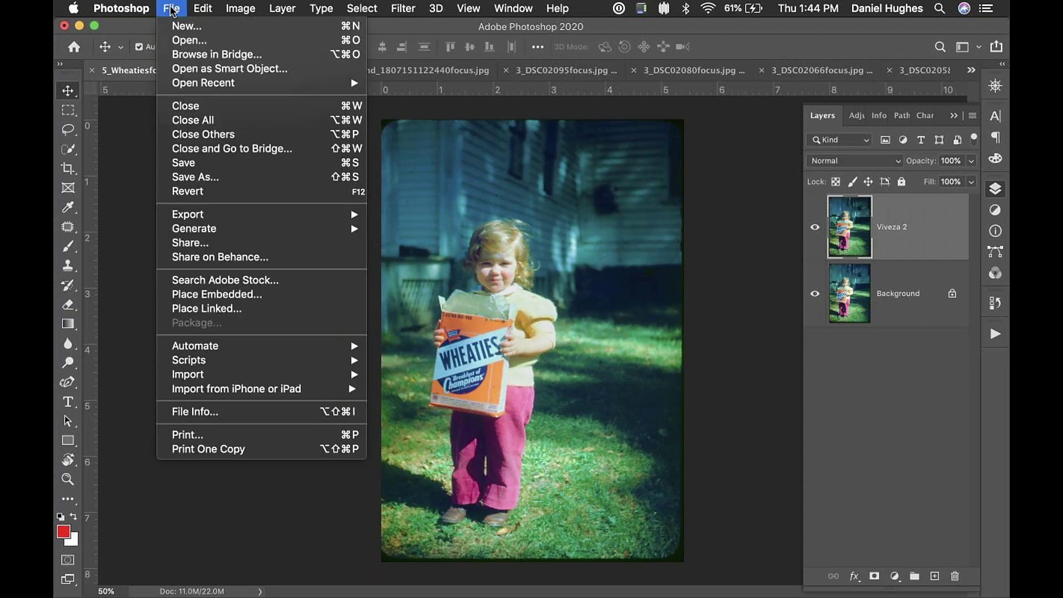
mouse_move(201, 352)
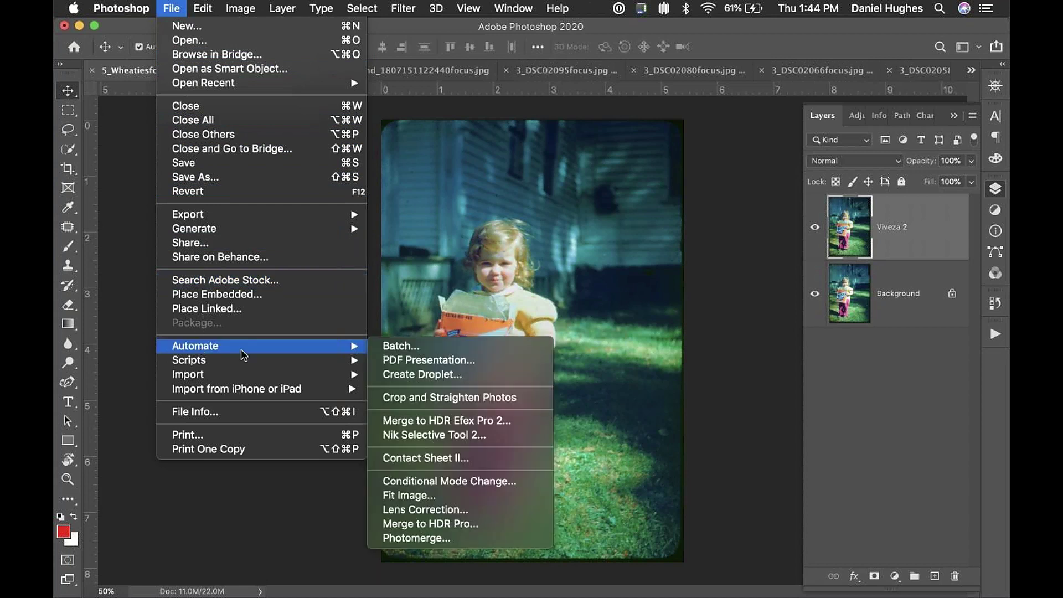
click(399, 435)
mouse_move(331, 143)
mouse_down()
mouse_move(137, 140)
mouse_move(343, 135)
mouse_up()
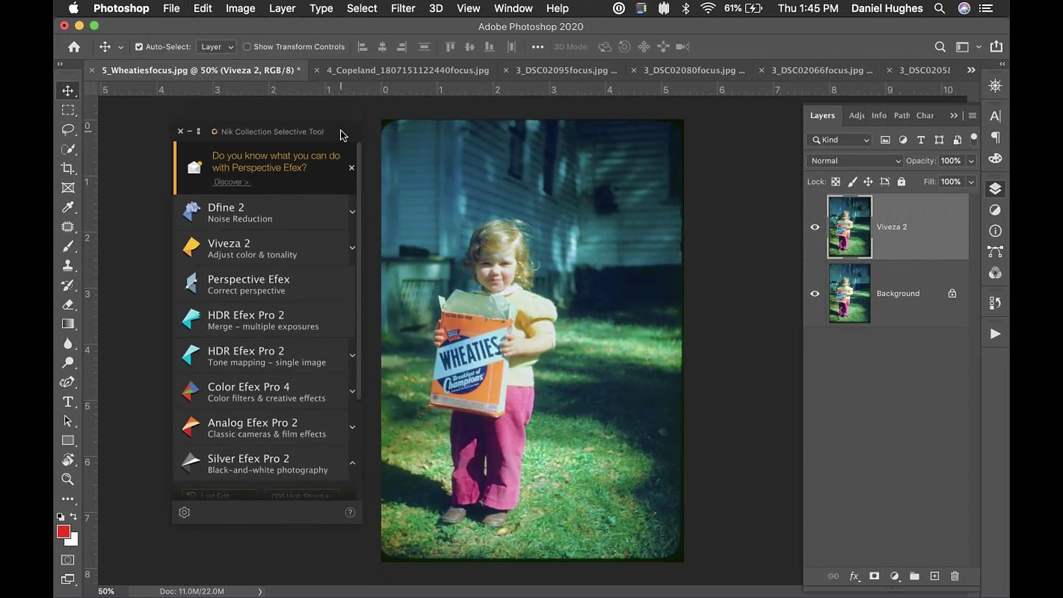
Step: Minimize and restore the Nik Collection Selective Tool, trying the collapsed bar in another place
click(189, 132)
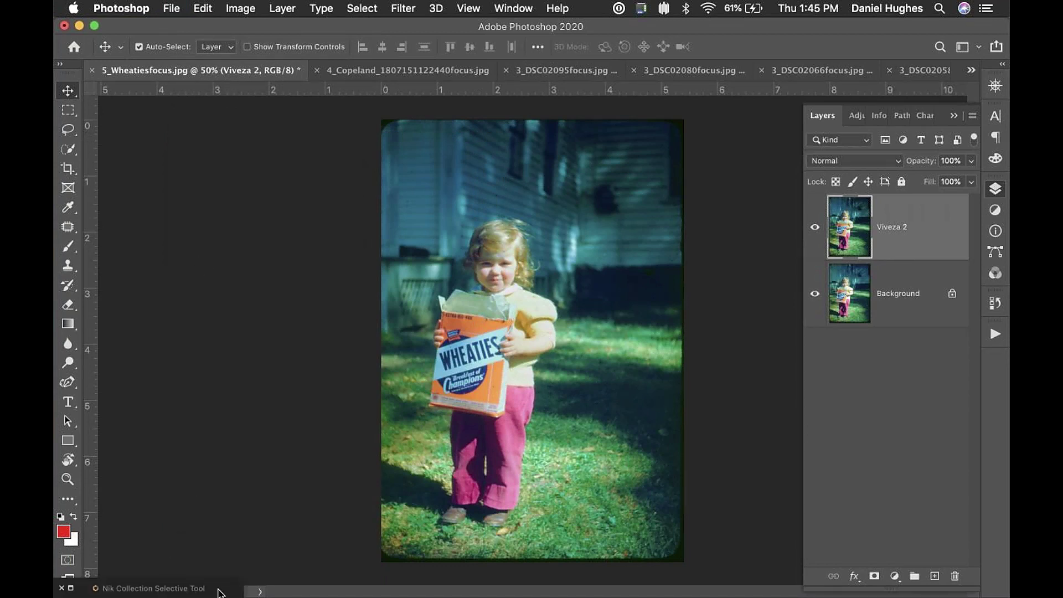
mouse_move(221, 591)
mouse_down()
mouse_move(254, 493)
mouse_move(232, 557)
mouse_move(246, 582)
mouse_move(224, 591)
mouse_up()
click(71, 588)
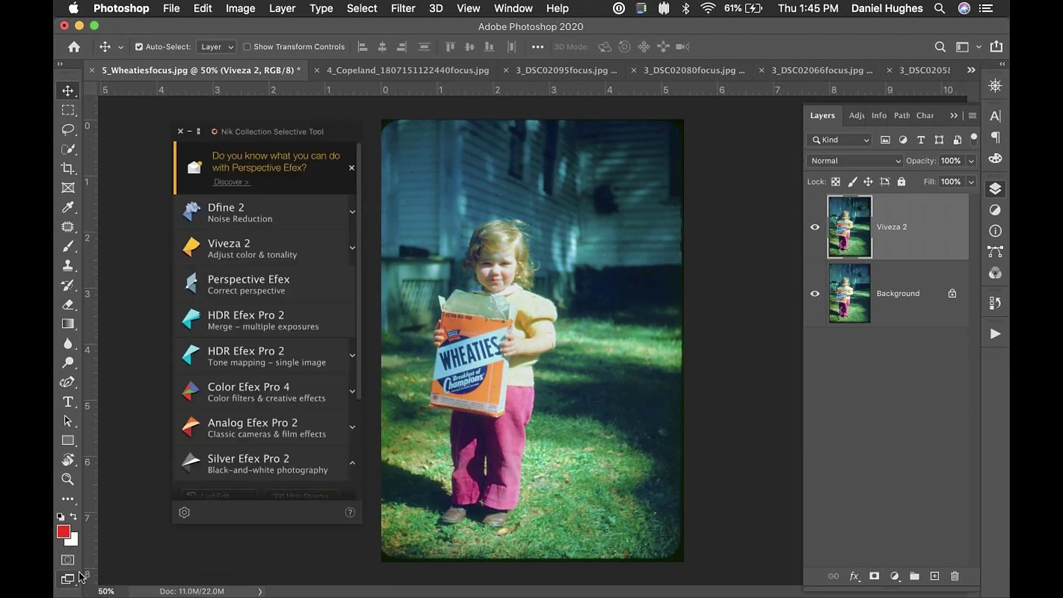
click(190, 132)
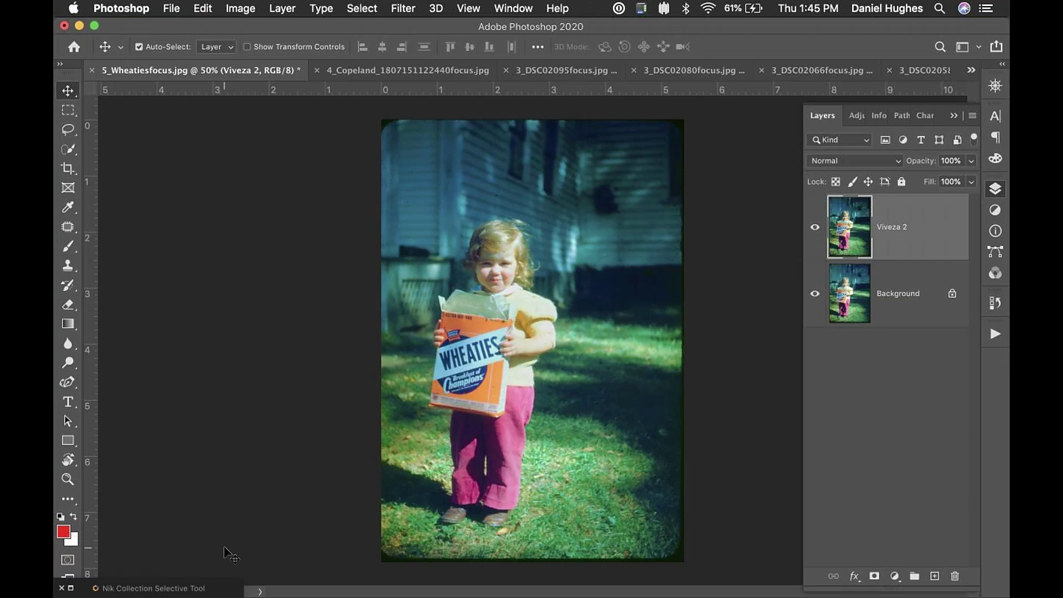
drag(228, 591, 886, 363)
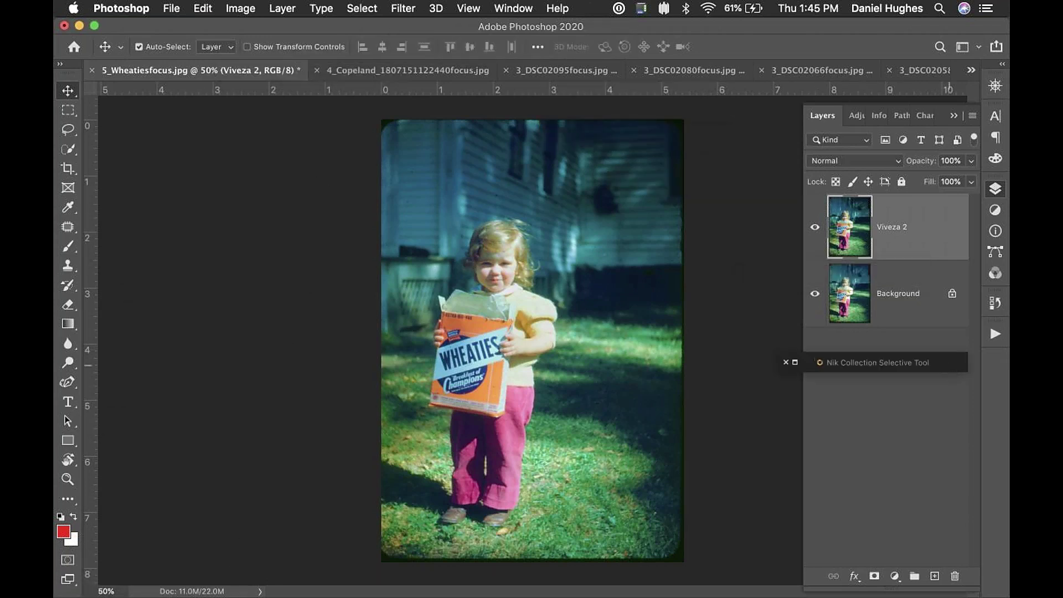
drag(777, 362, 725, 349)
click(752, 356)
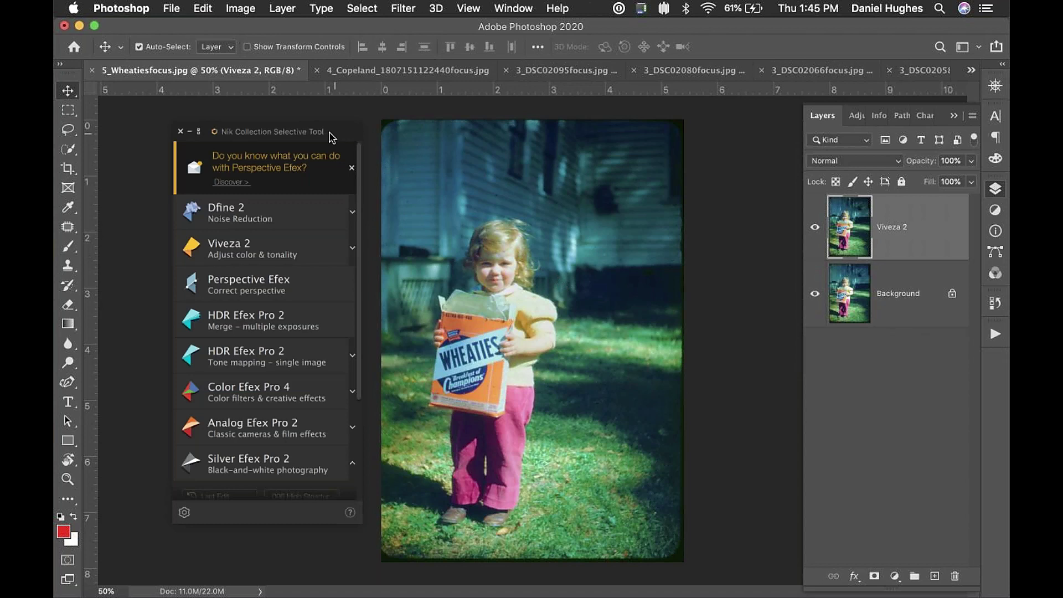
Step: Move the Selective Tool farther from the photo and look through its plug-in list down to Sharpener Pro 3
drag(331, 135, 299, 137)
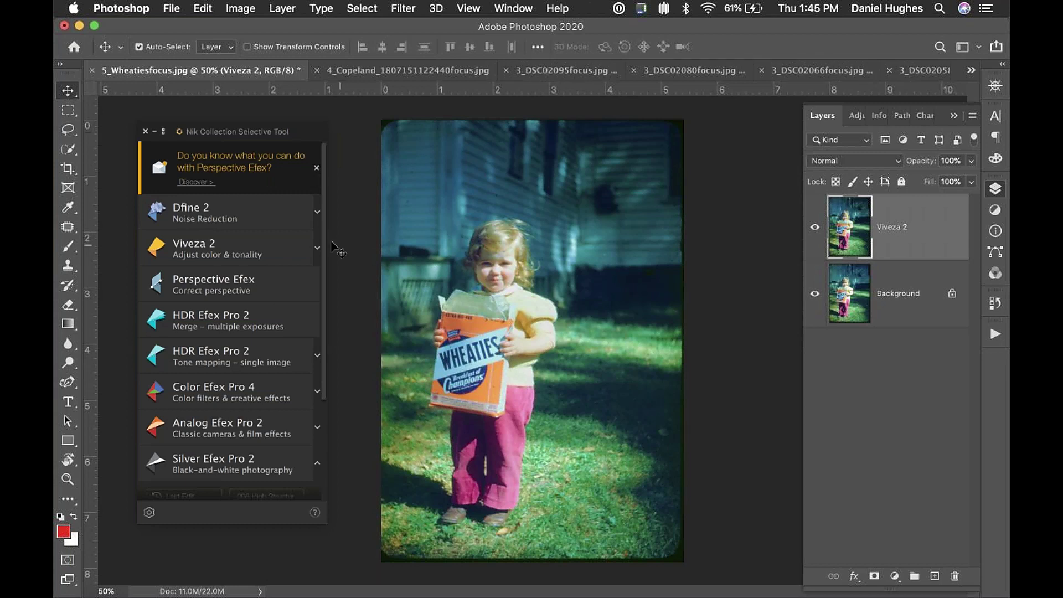
scroll(327, 274, down, 3)
scroll(326, 274, down, 10)
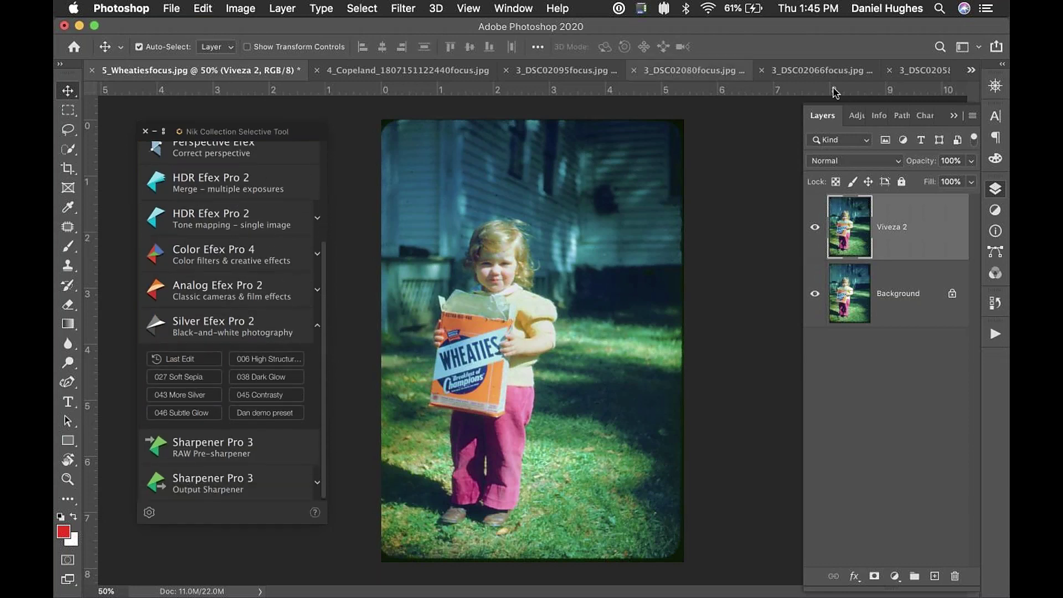
Step: Switch to 3_DSC02066focus.jpg and delete its Silver Efex Pro 2 layer
click(970, 70)
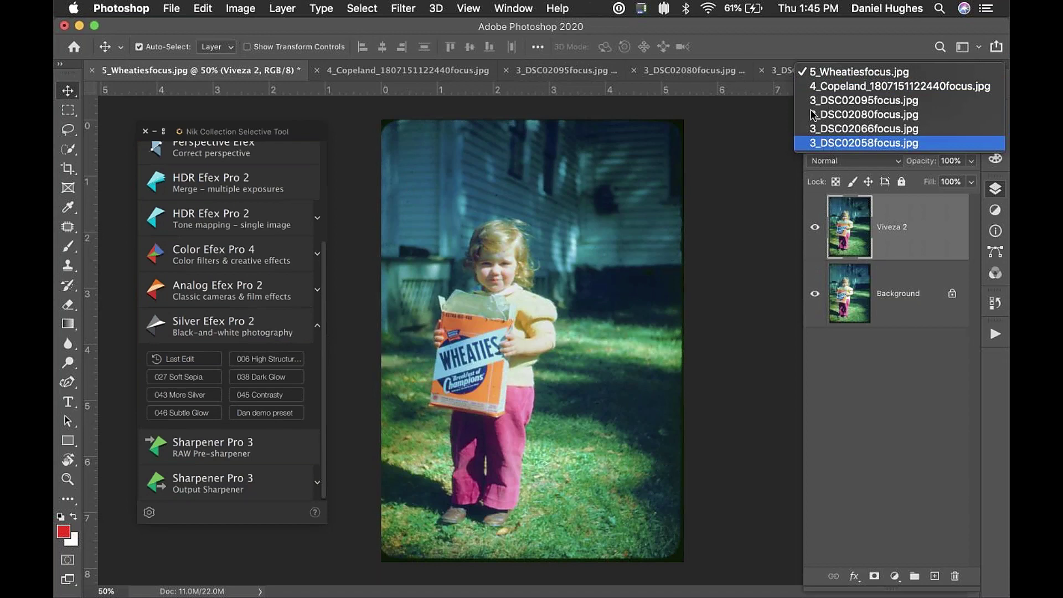
key(Escape)
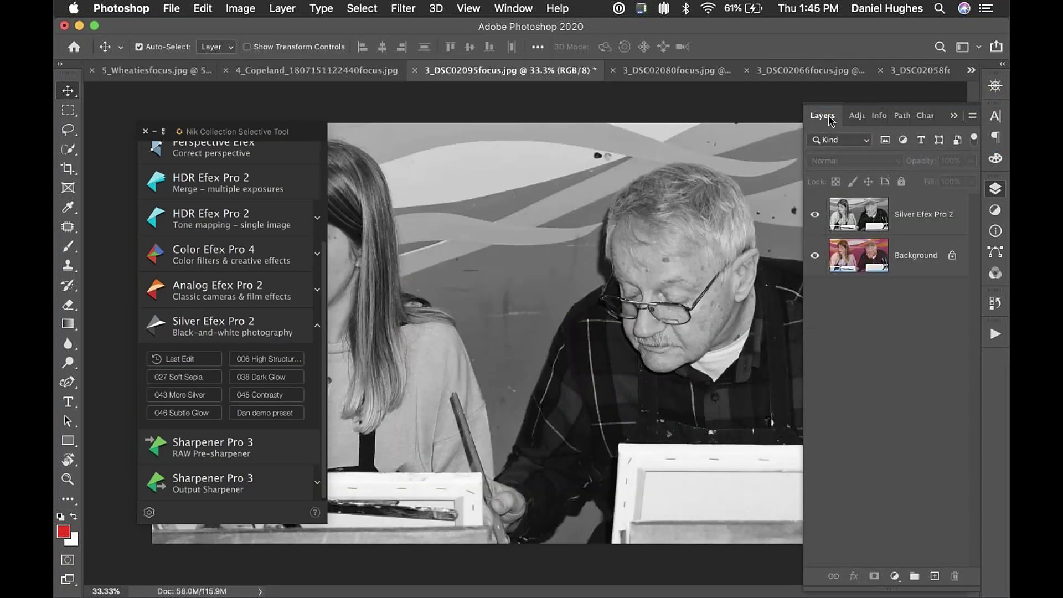
click(659, 70)
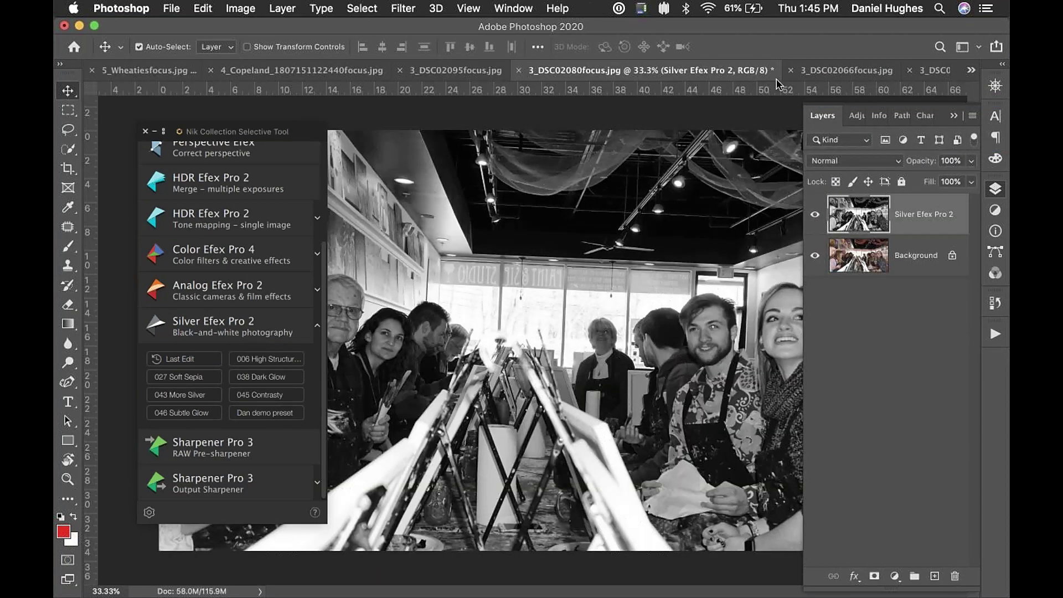
click(889, 75)
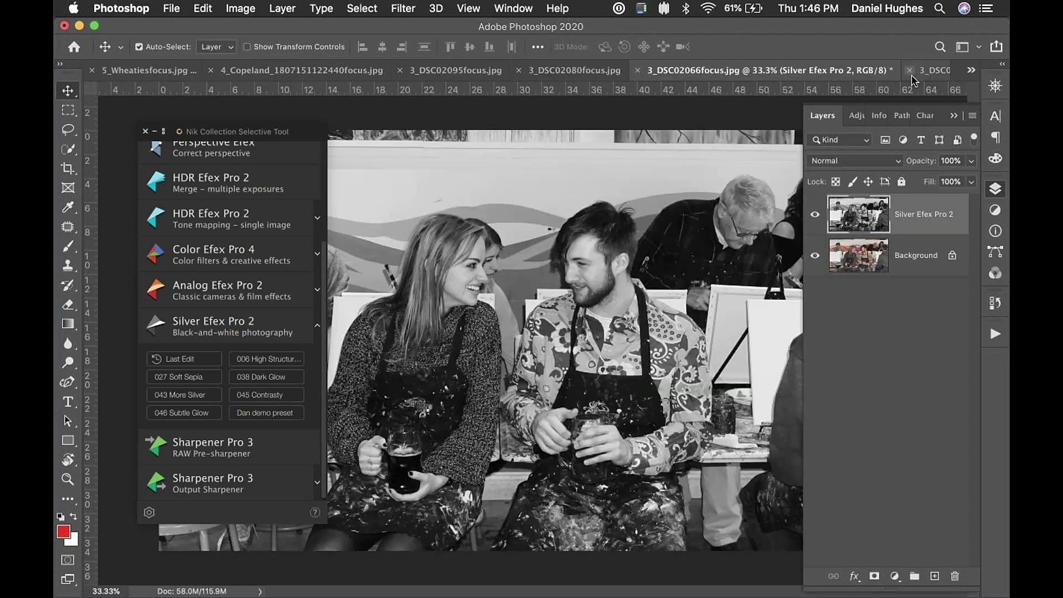
click(814, 214)
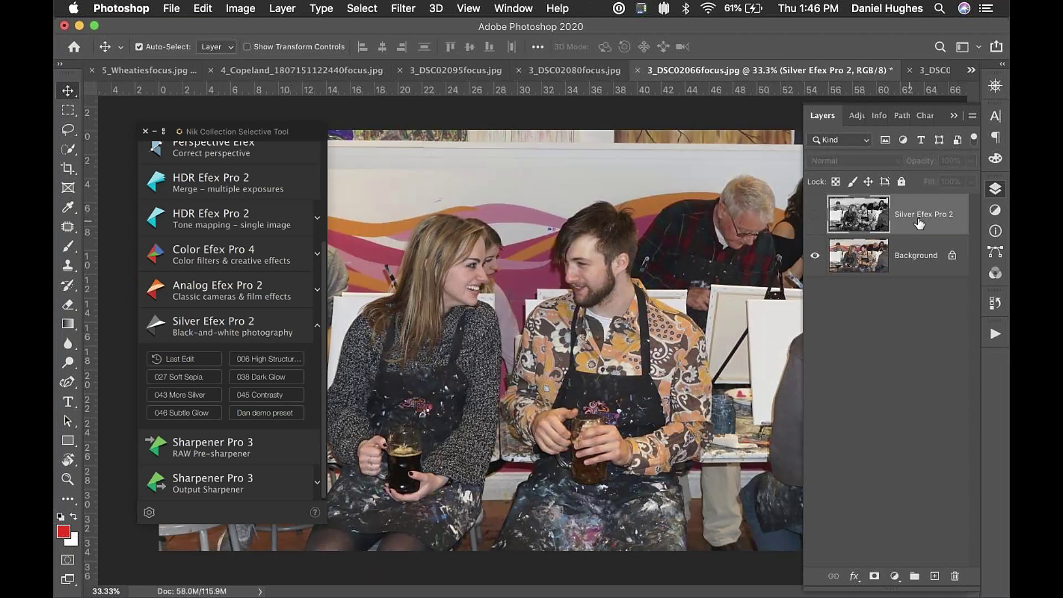
drag(921, 223, 954, 576)
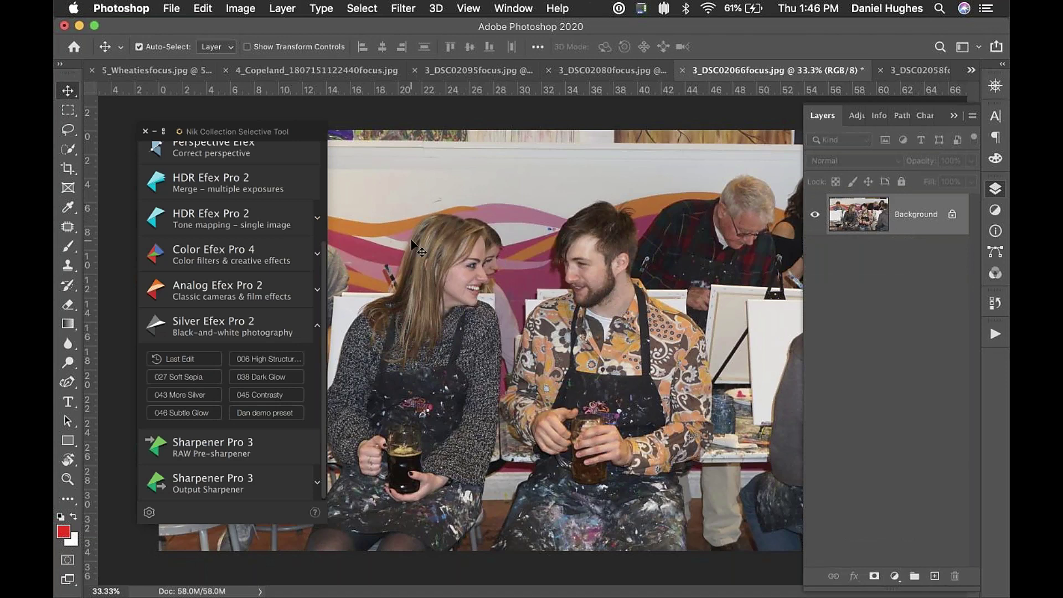
Step: Open the color photo of the painting couple in Color Efex Pro 4
key(super+minus)
key(super+minus)
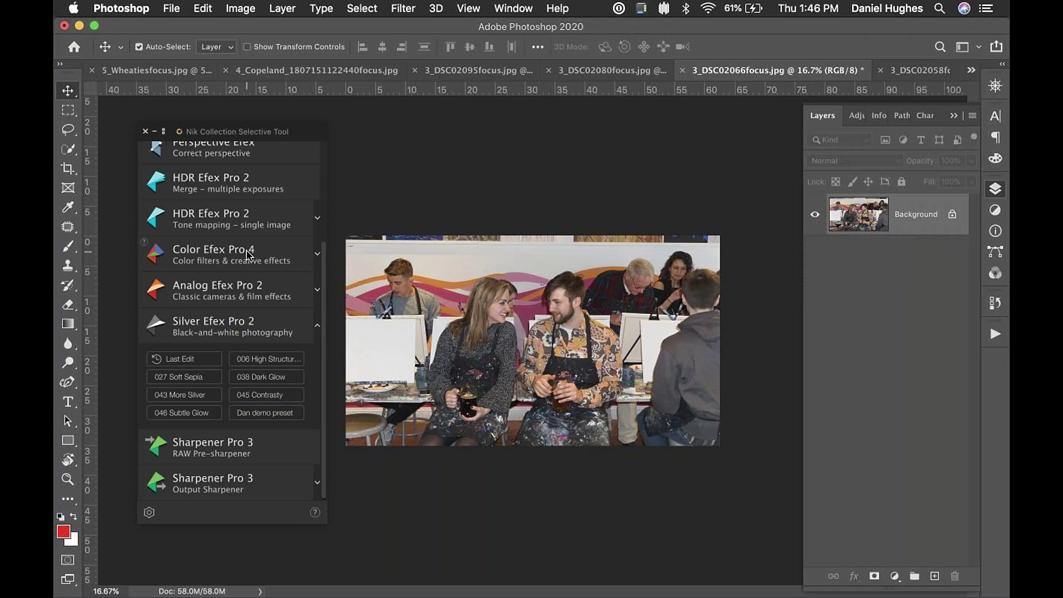
click(230, 254)
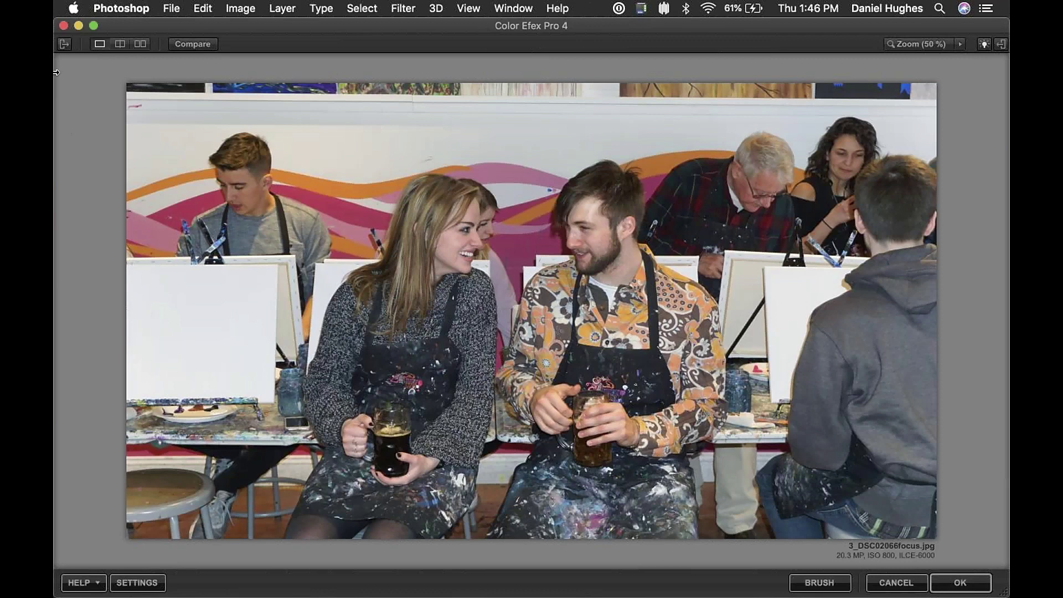
Step: Toggle the filter library and the adjustment panels, leaving both displayed around the photo
click(64, 45)
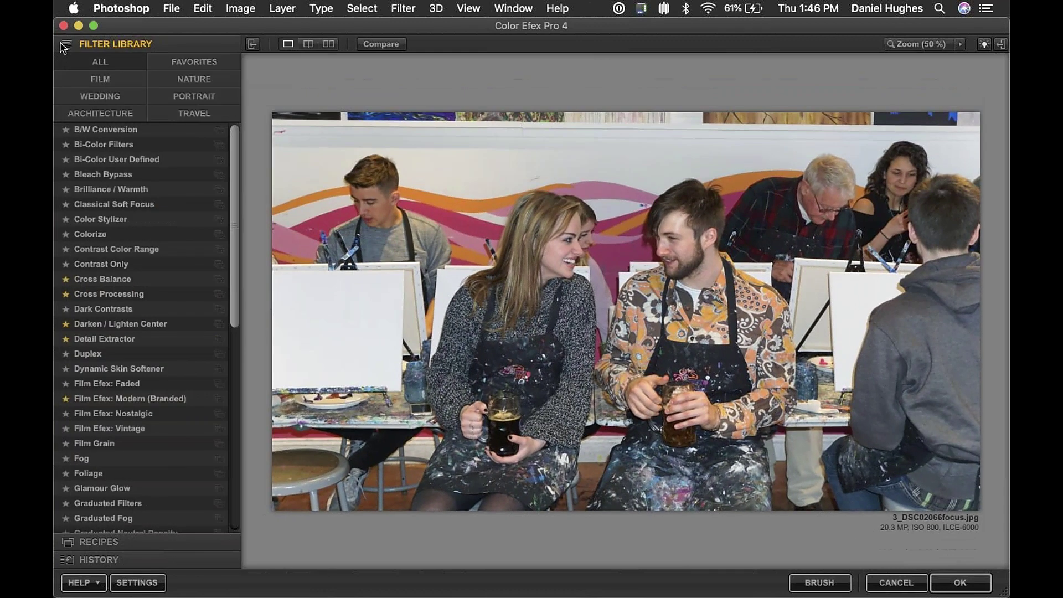
click(64, 46)
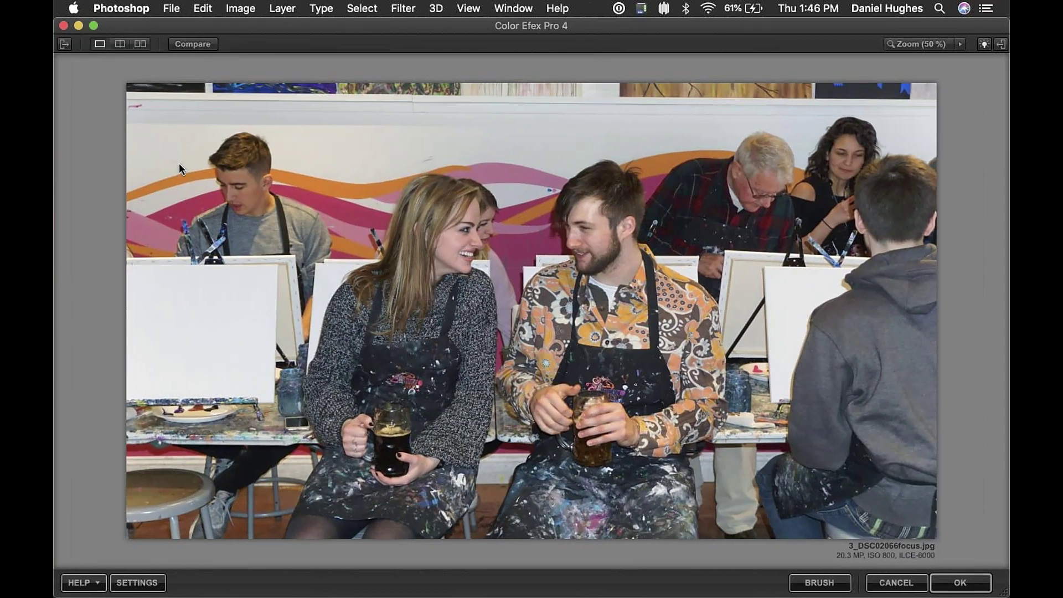
key(Tab)
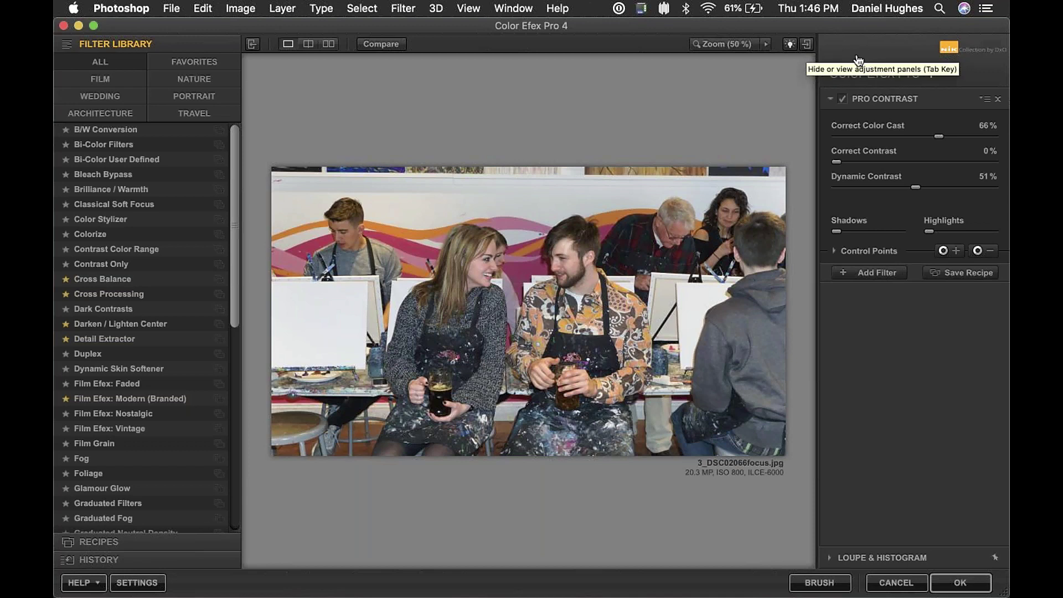
click(806, 45)
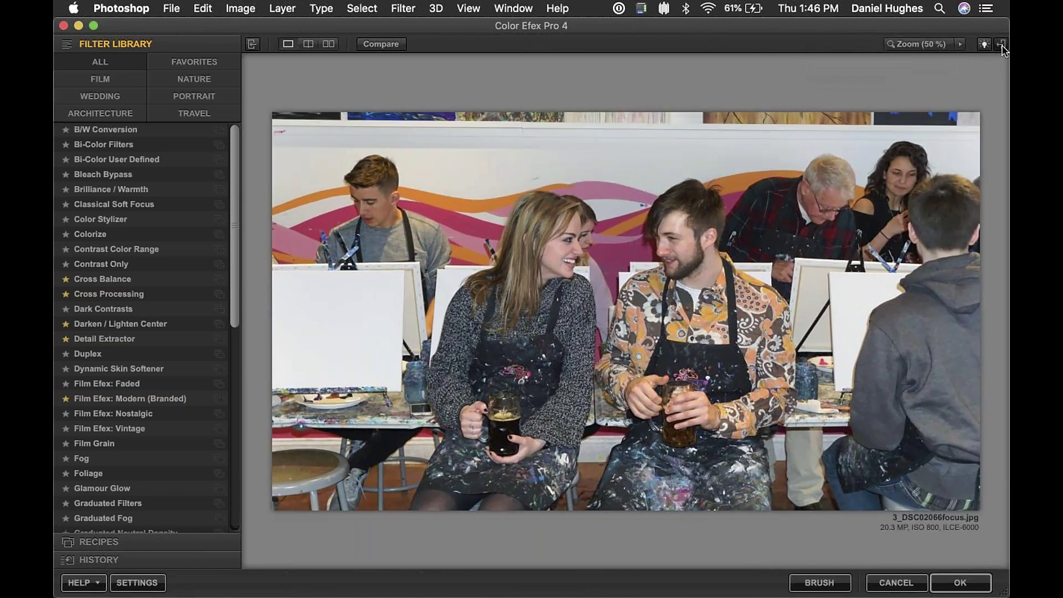
key(Tab)
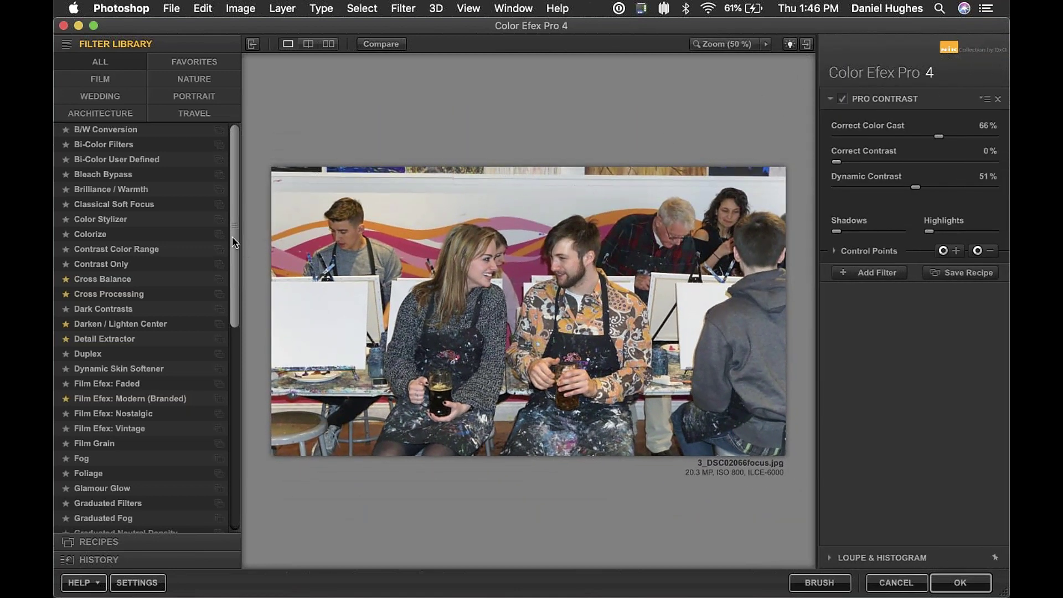
Step: Look through all the filters in the library and apply Vignette: Lens to the photo
drag(232, 235, 242, 457)
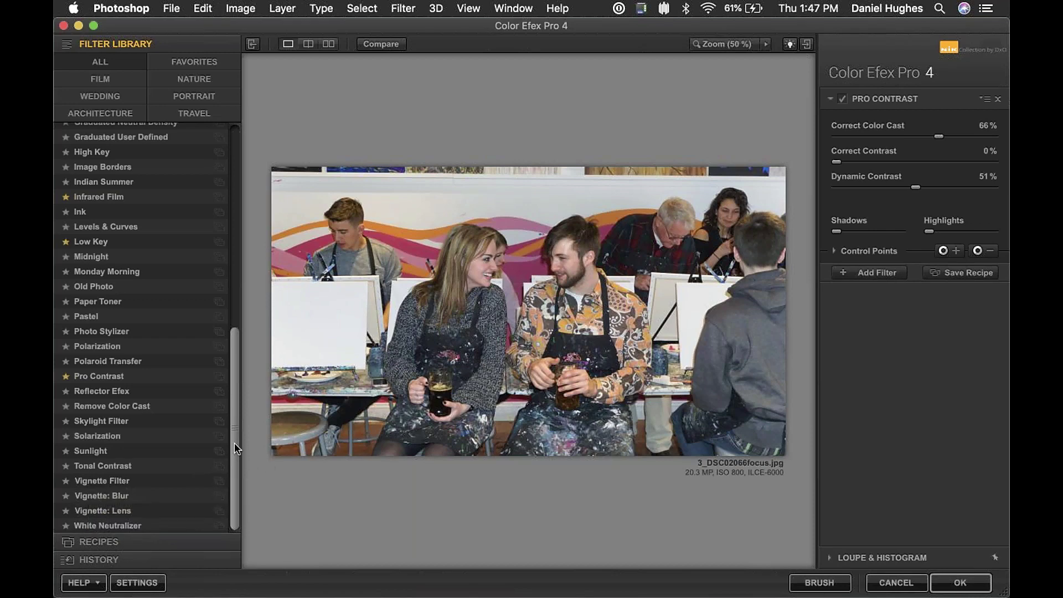
drag(234, 443, 244, 266)
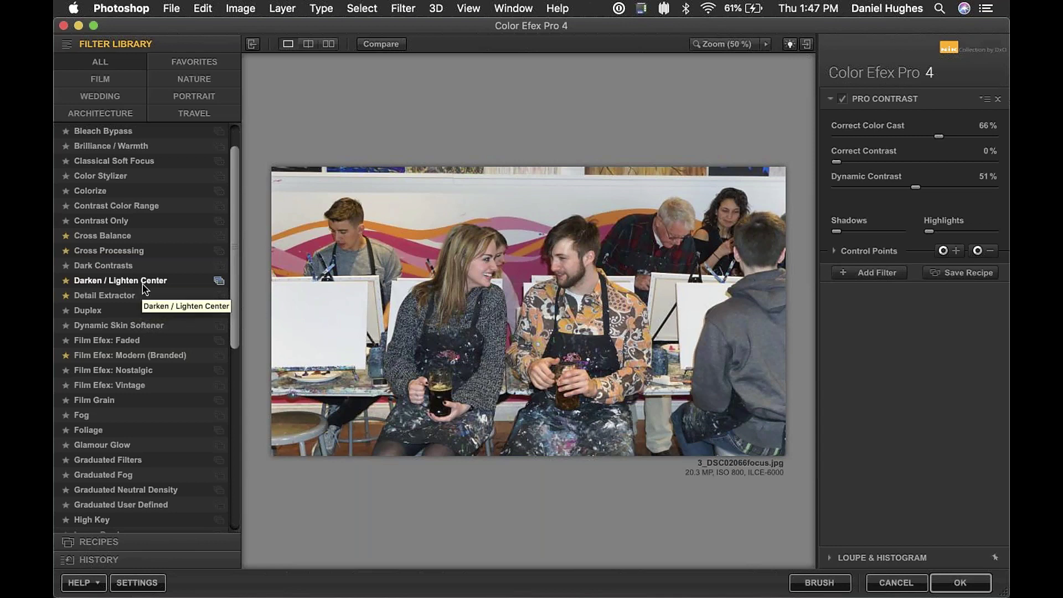
drag(232, 282, 239, 521)
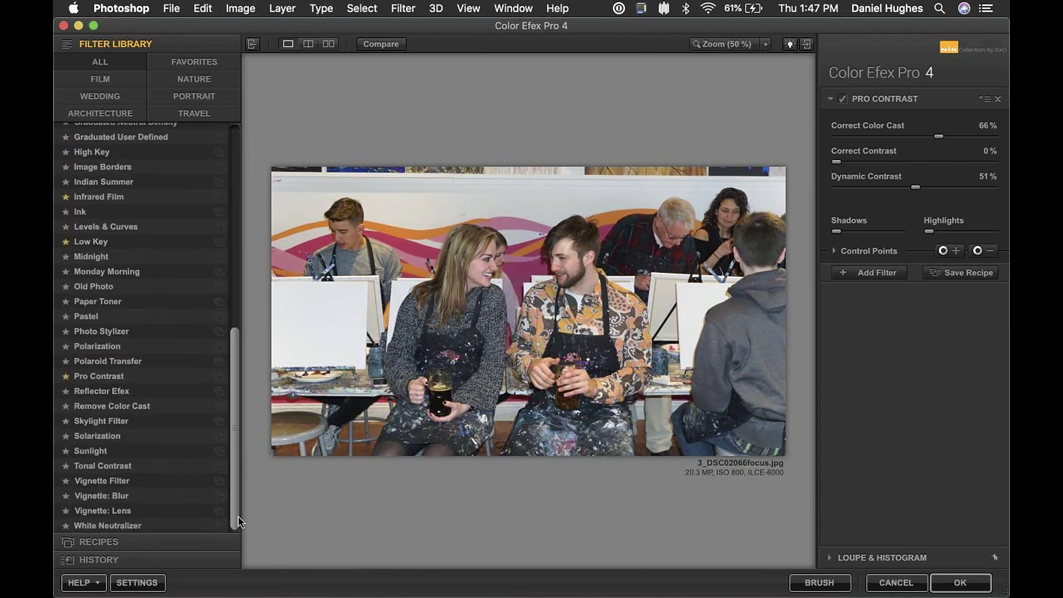
click(100, 513)
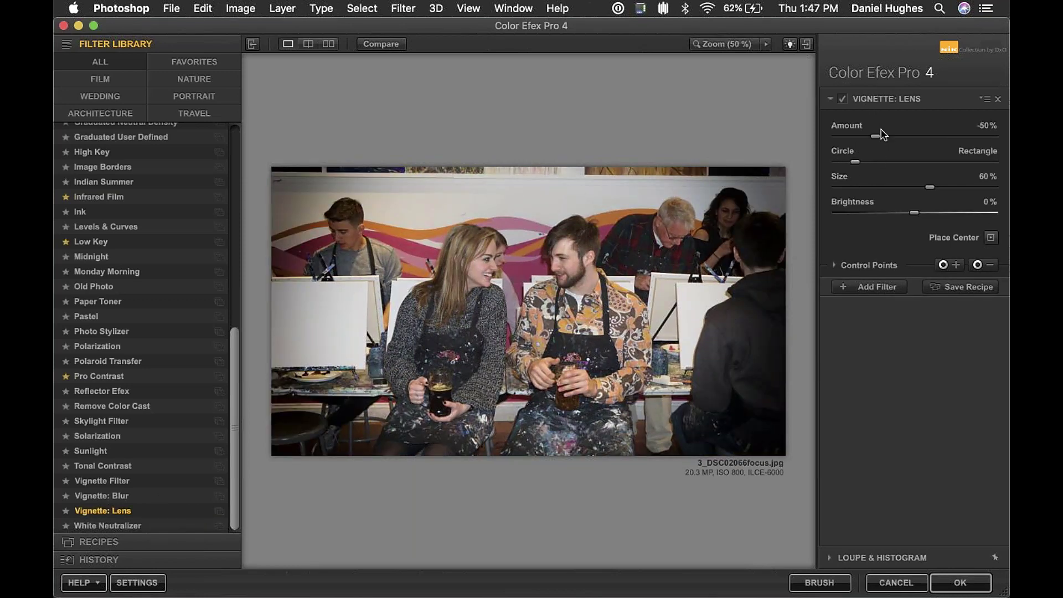
Step: Try the lens vignette's Amount at both extremes, including 100%, and leave it at -100%
drag(876, 137, 809, 128)
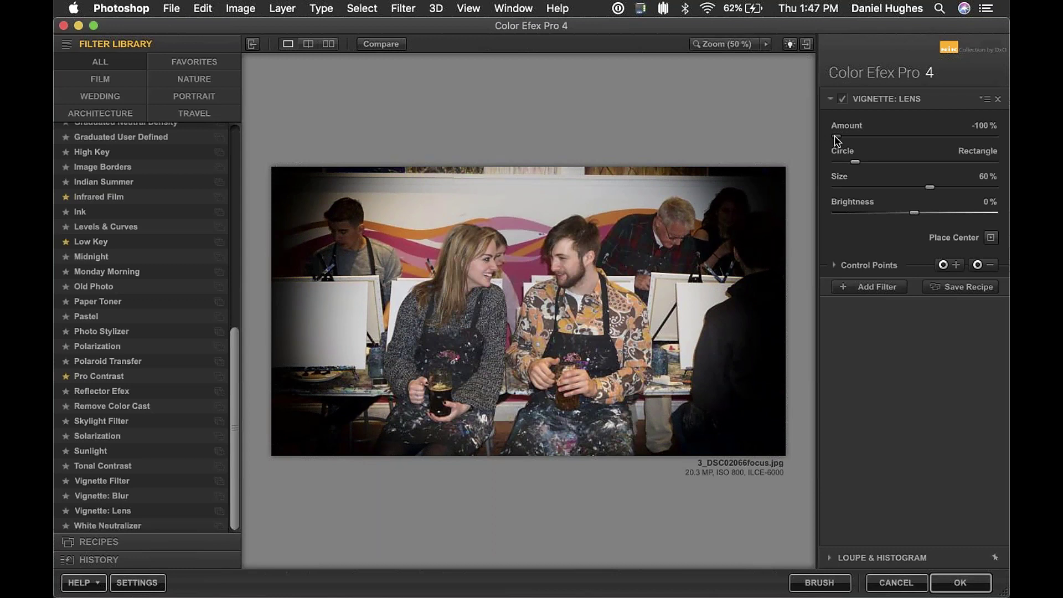
drag(836, 139, 1008, 139)
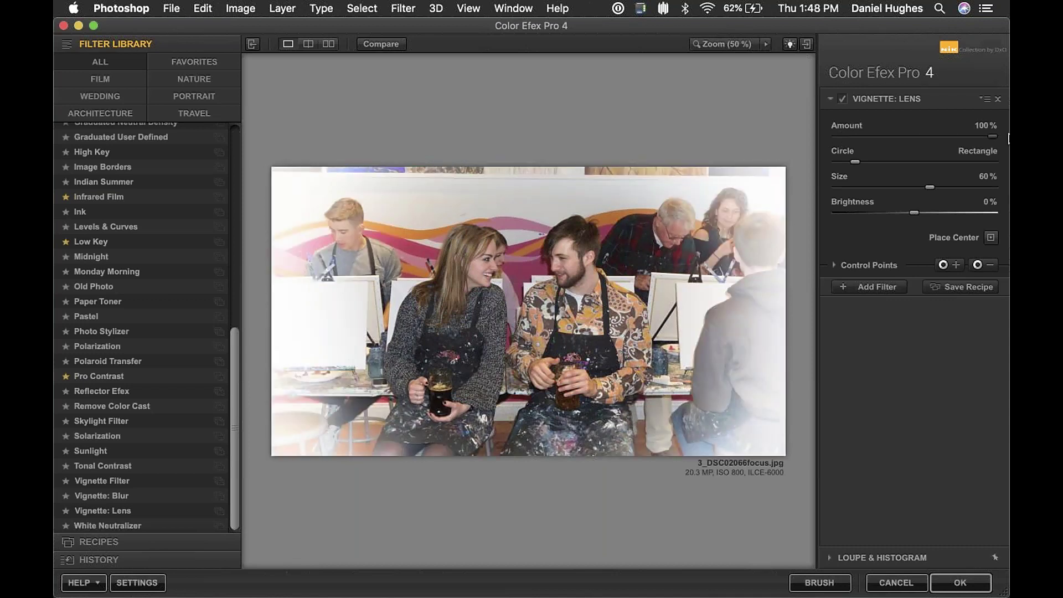
drag(1001, 139, 816, 149)
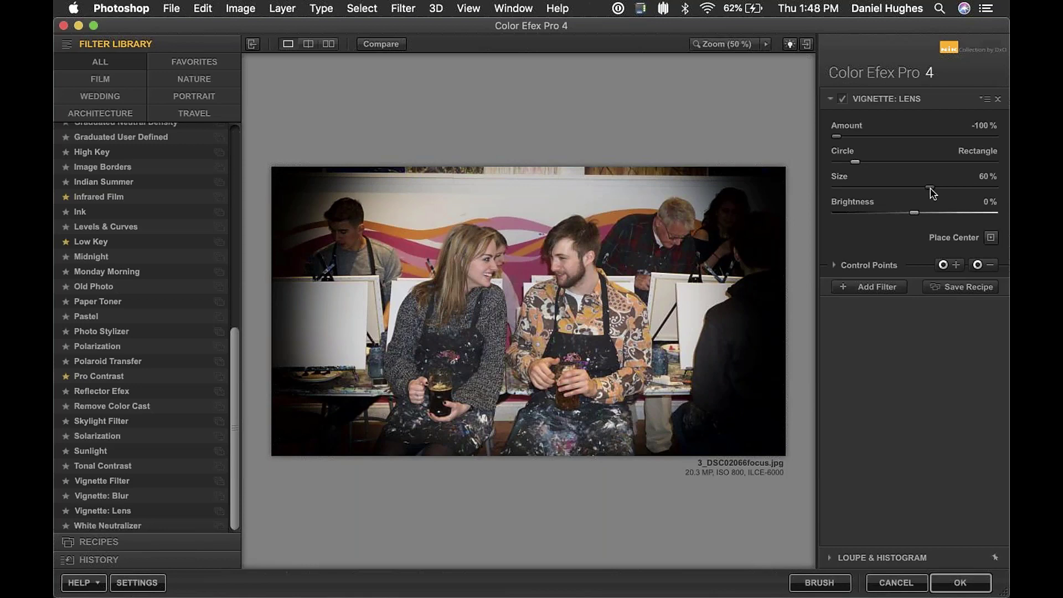
Step: Set the lens vignette's Size to 100% and its shape fully to Rectangle
drag(929, 190, 1008, 189)
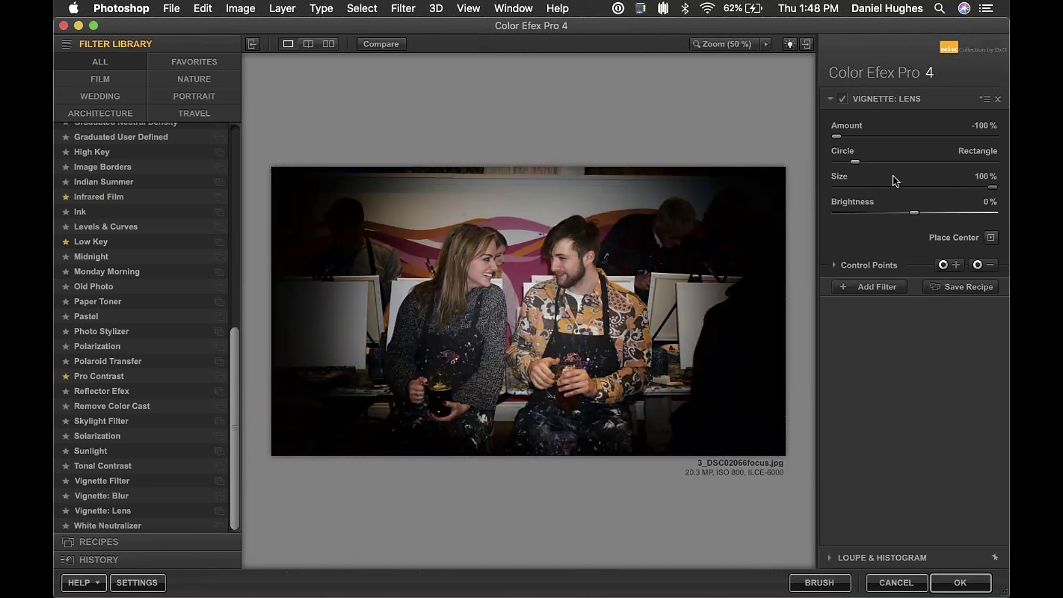
drag(854, 164, 1008, 162)
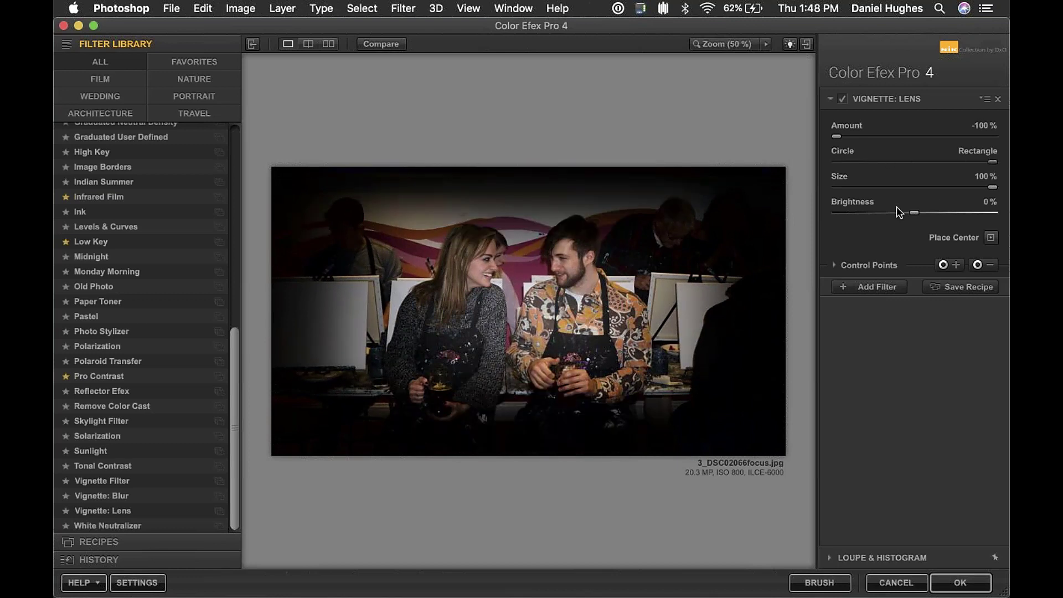
mouse_move(914, 212)
mouse_down()
mouse_move(868, 217)
mouse_move(914, 210)
mouse_up()
Step: Try placing the lens vignette's center on the man, then reposition it between the two seated subjects
click(991, 238)
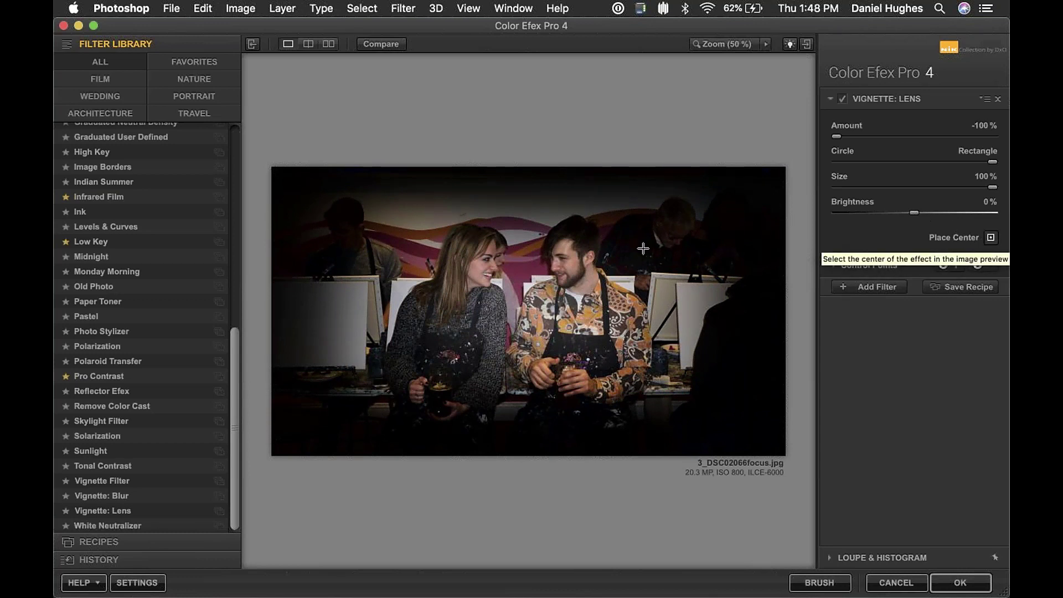
click(617, 269)
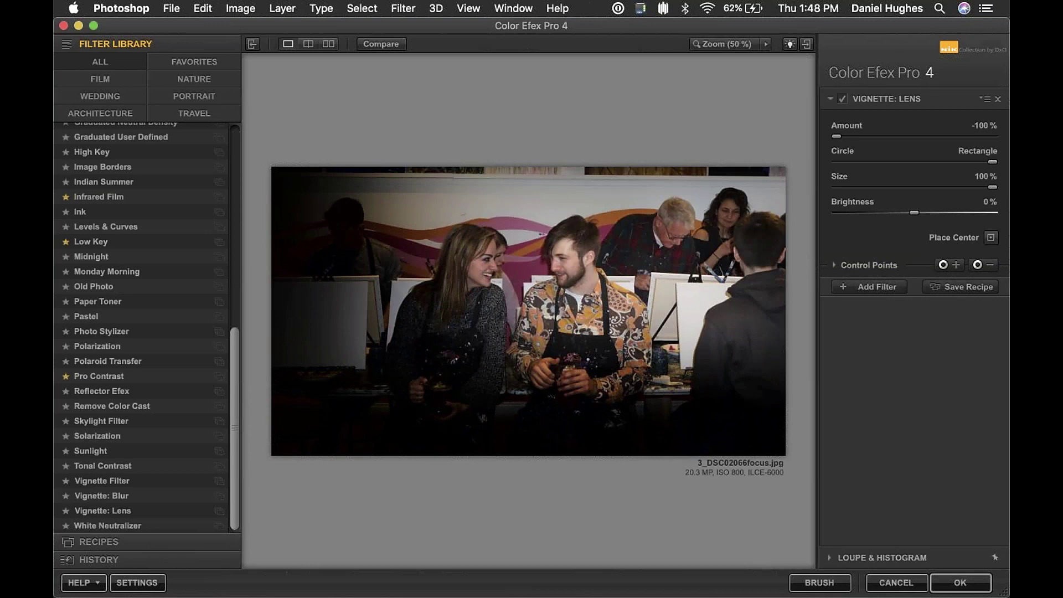
click(990, 238)
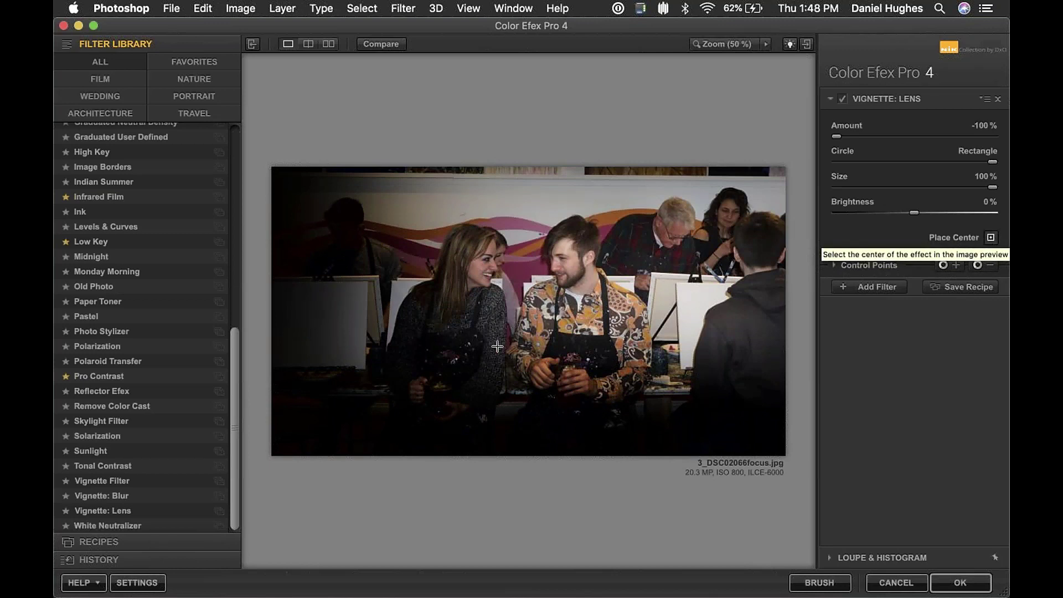
click(513, 323)
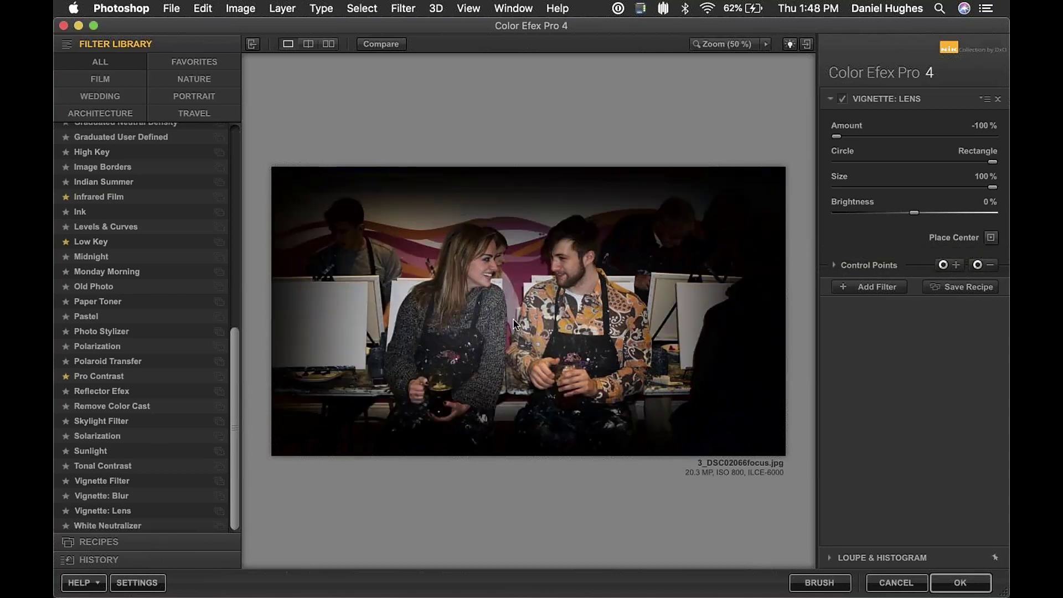
click(991, 238)
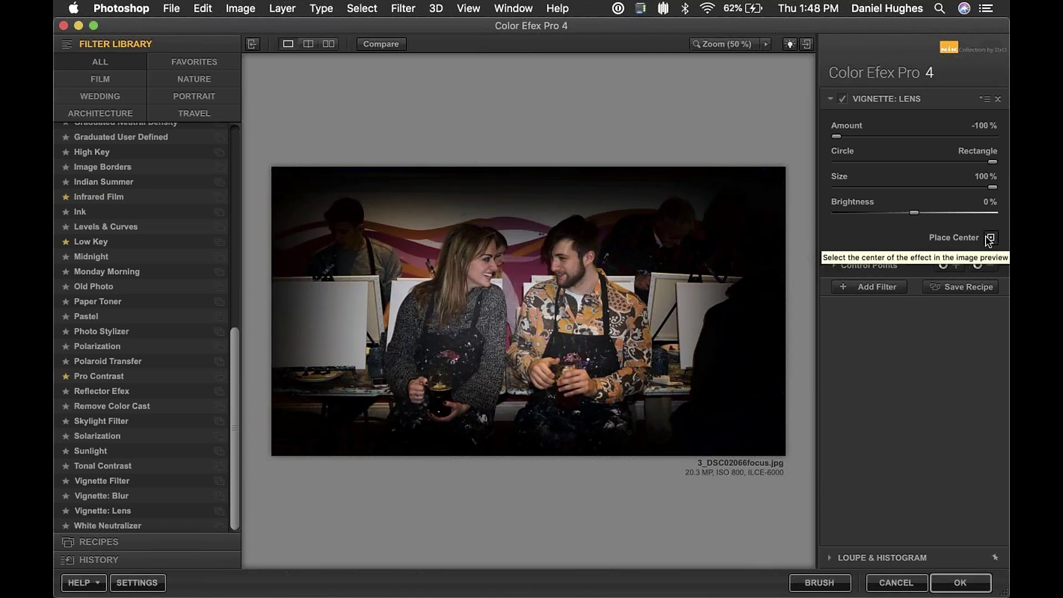
click(512, 309)
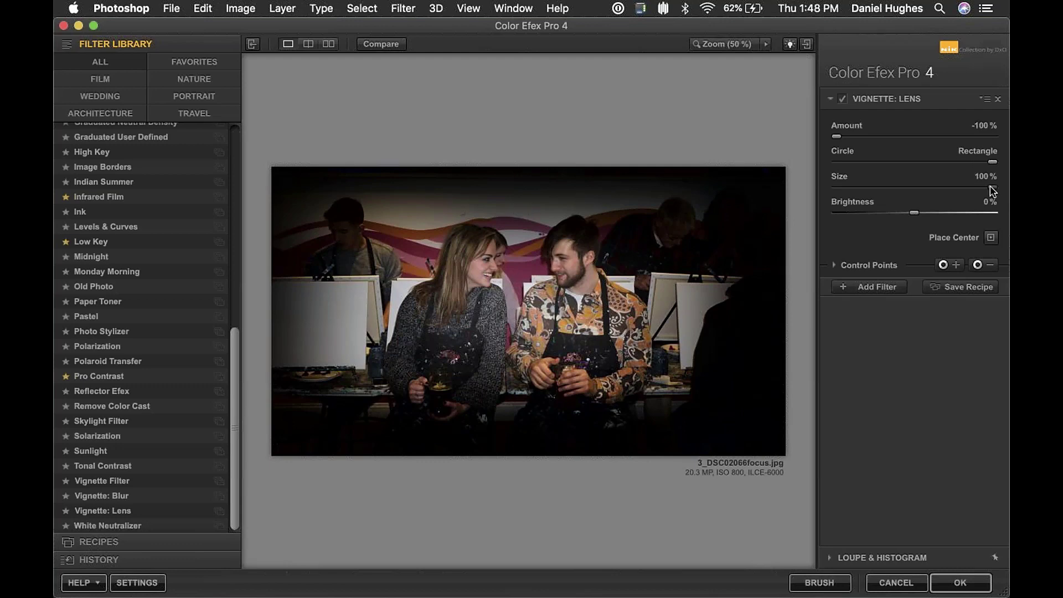
Step: Soften the lens vignette: set Size to 59%, shift its shape slightly from Rectangle toward Circle, and set Amount to -53%
drag(992, 187, 928, 193)
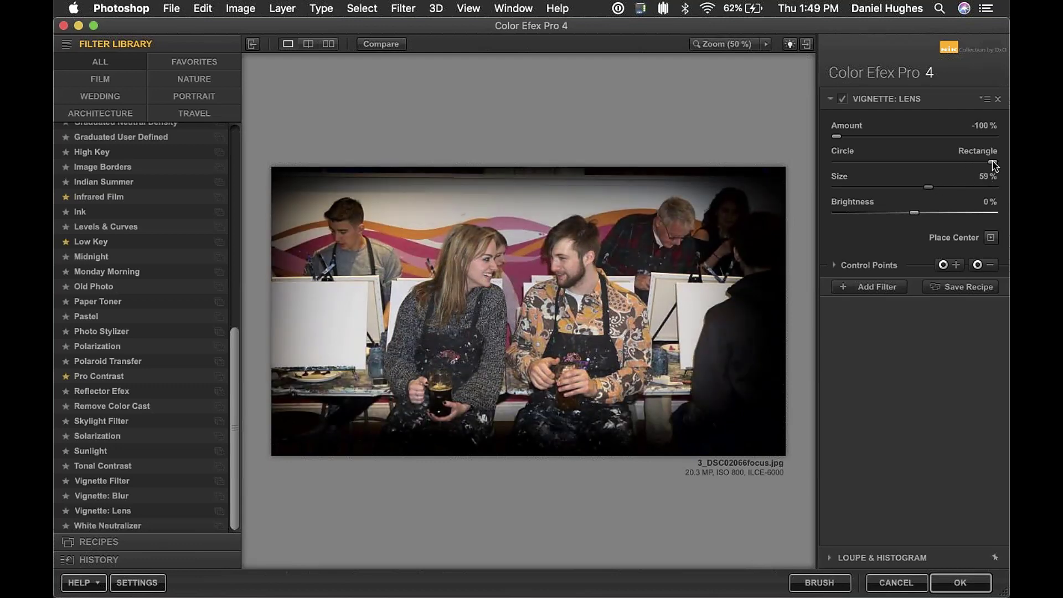
drag(993, 163, 965, 162)
drag(836, 136, 874, 138)
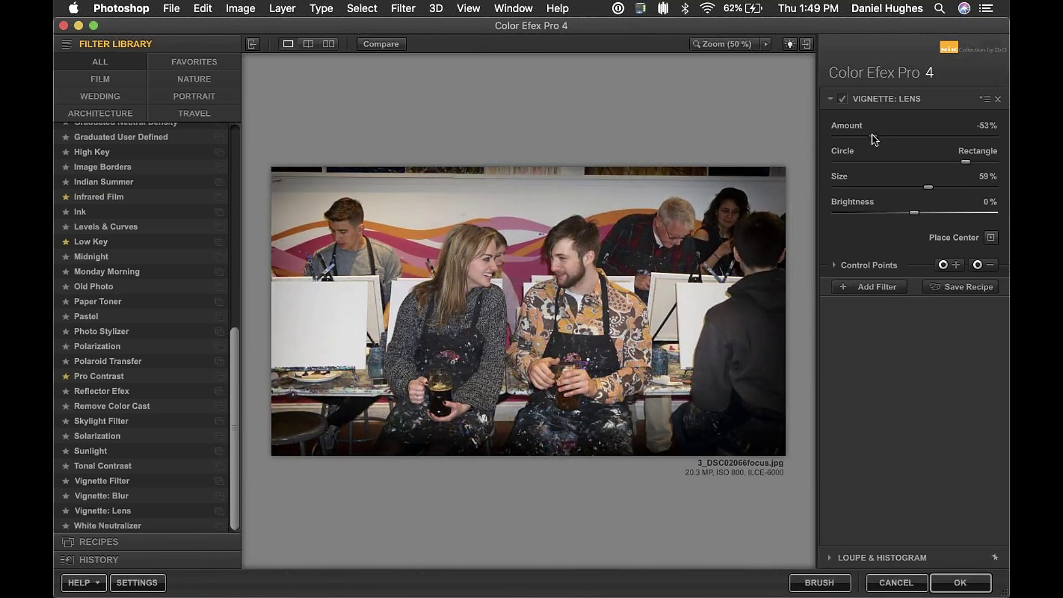
Step: Switch to the Vignette: Blur filter with Type 2 and Shape 2, setting Transition to 11% and Size to 51%
click(85, 496)
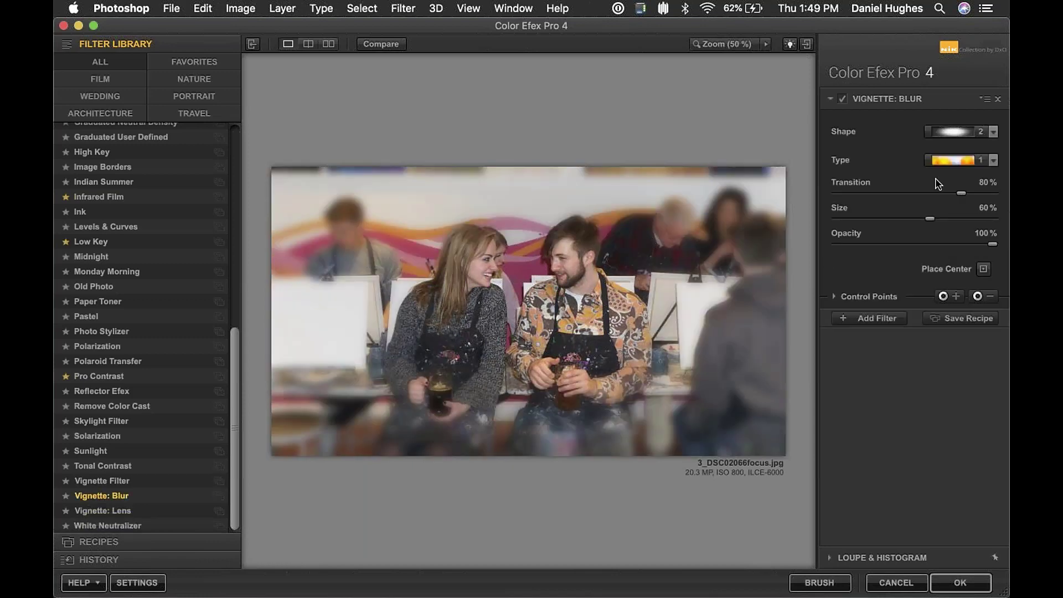
click(985, 160)
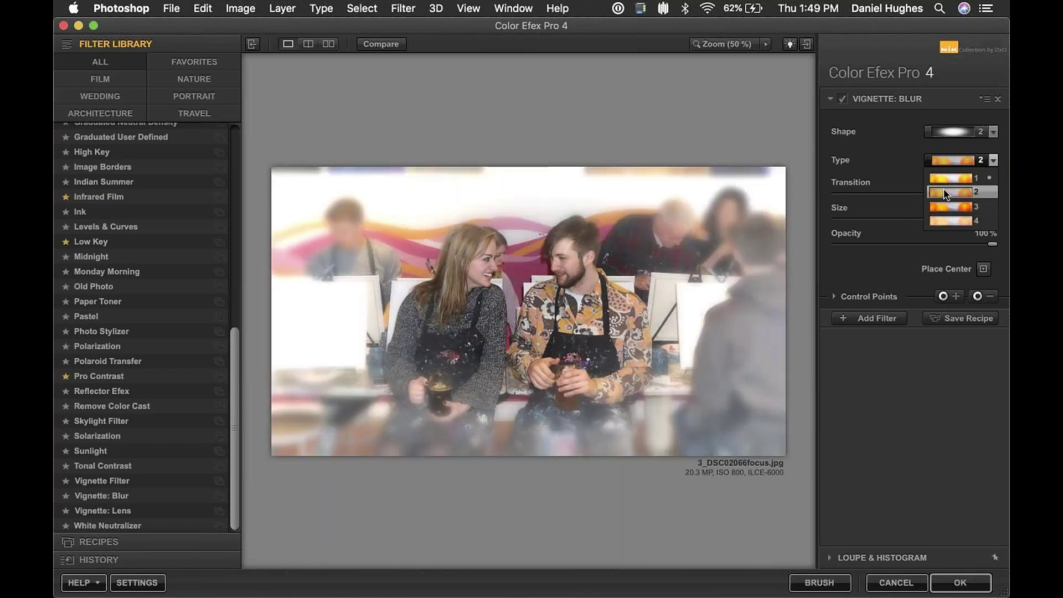
click(944, 191)
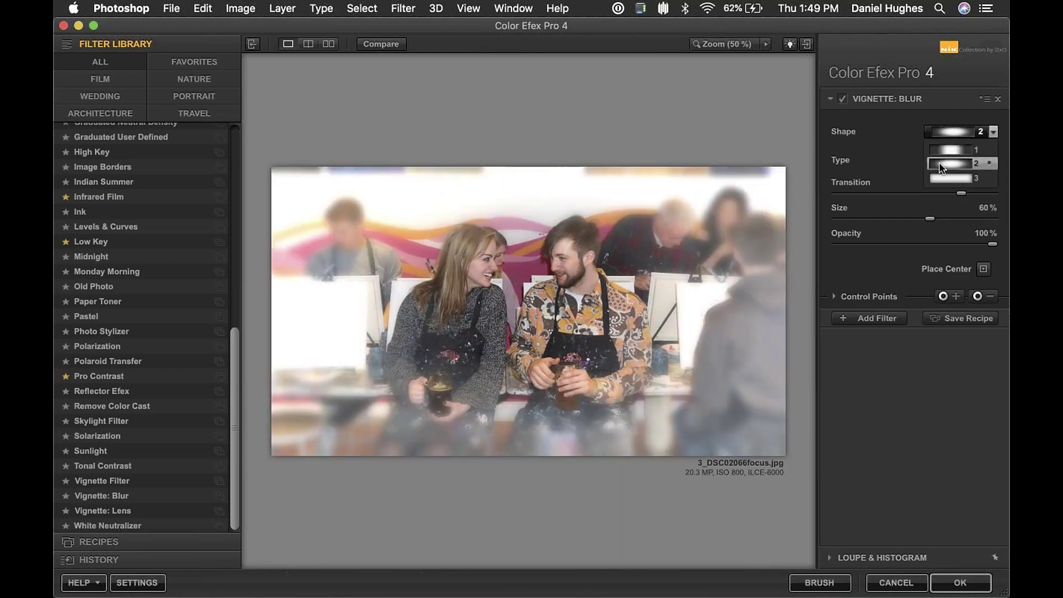
drag(960, 193, 853, 195)
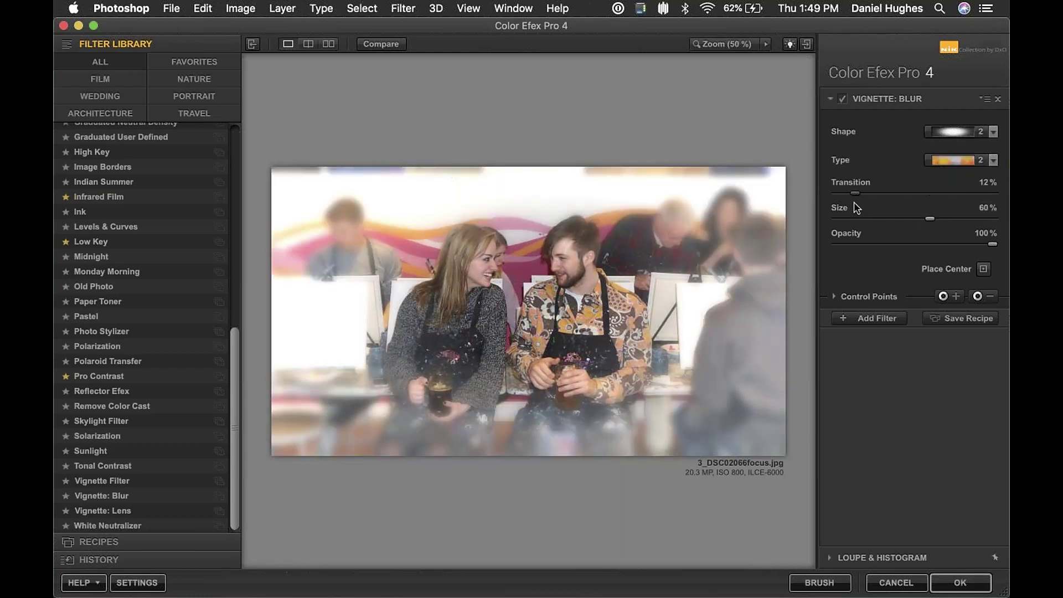
drag(930, 219, 916, 218)
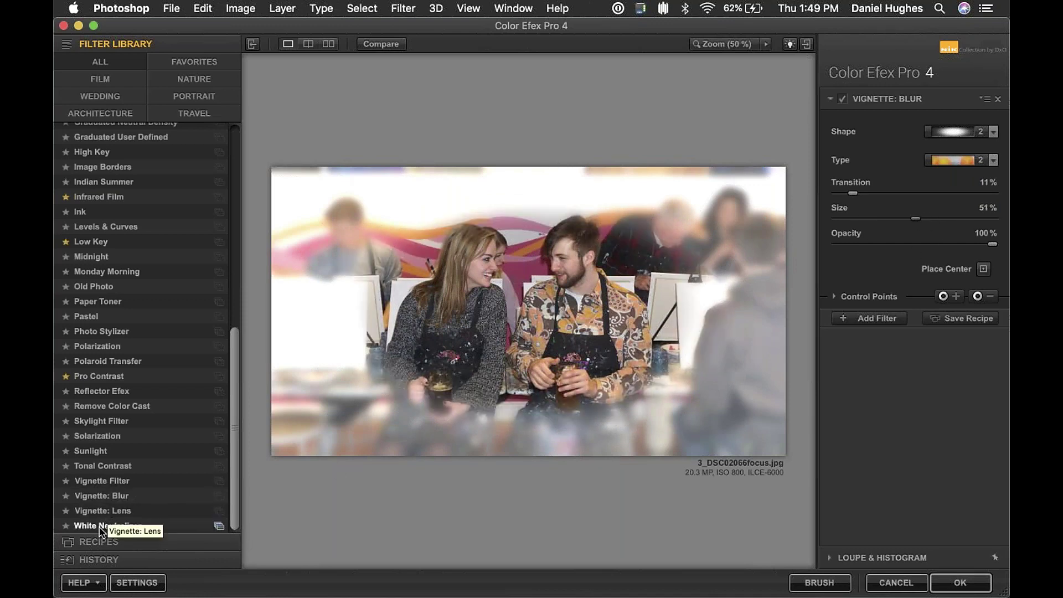
Step: Switch to Vignette Filter with orange sampled from the man's shirt, setting Opacity to 200%, Adapt Edges to 79% and Transition to 7%
click(86, 480)
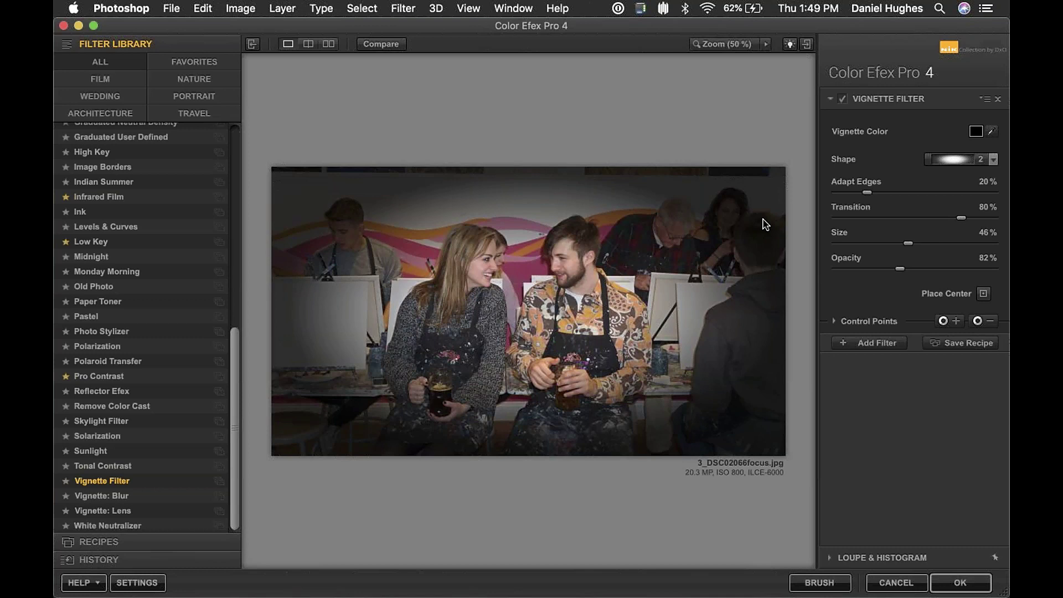
click(991, 133)
click(565, 323)
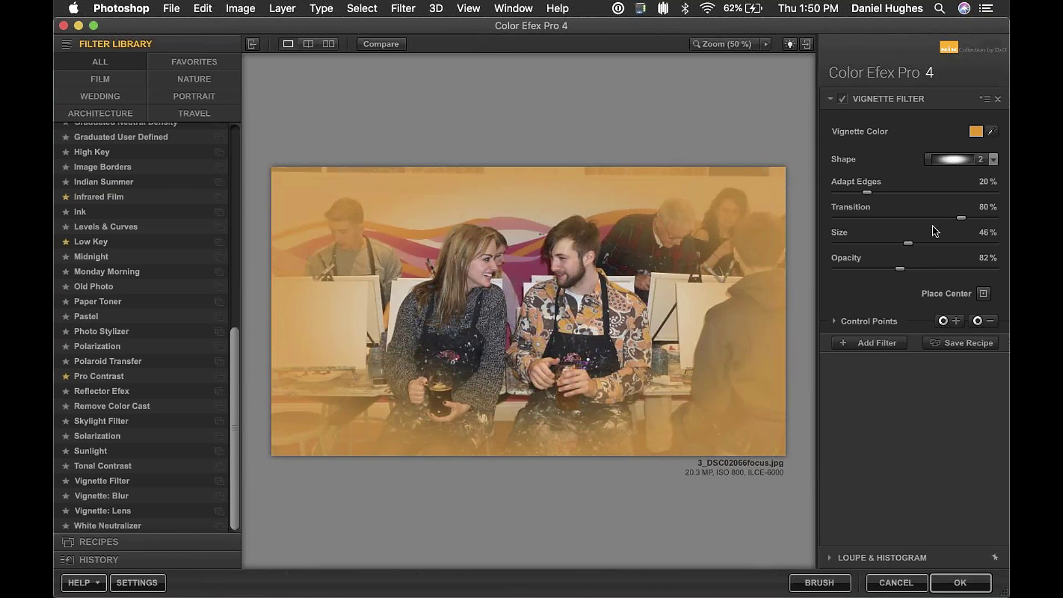
drag(897, 269, 999, 262)
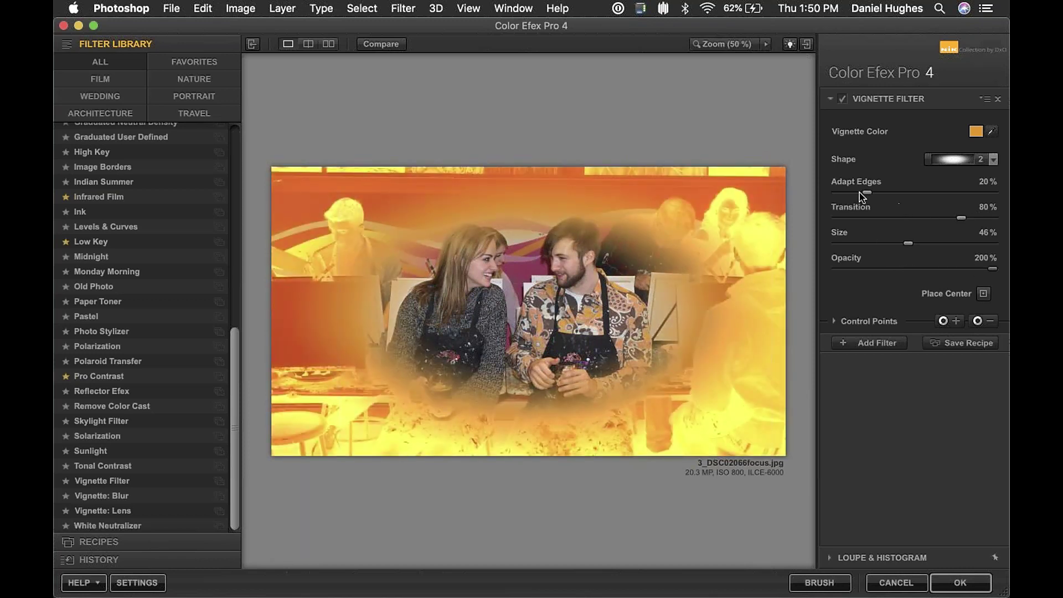
drag(866, 194, 849, 222)
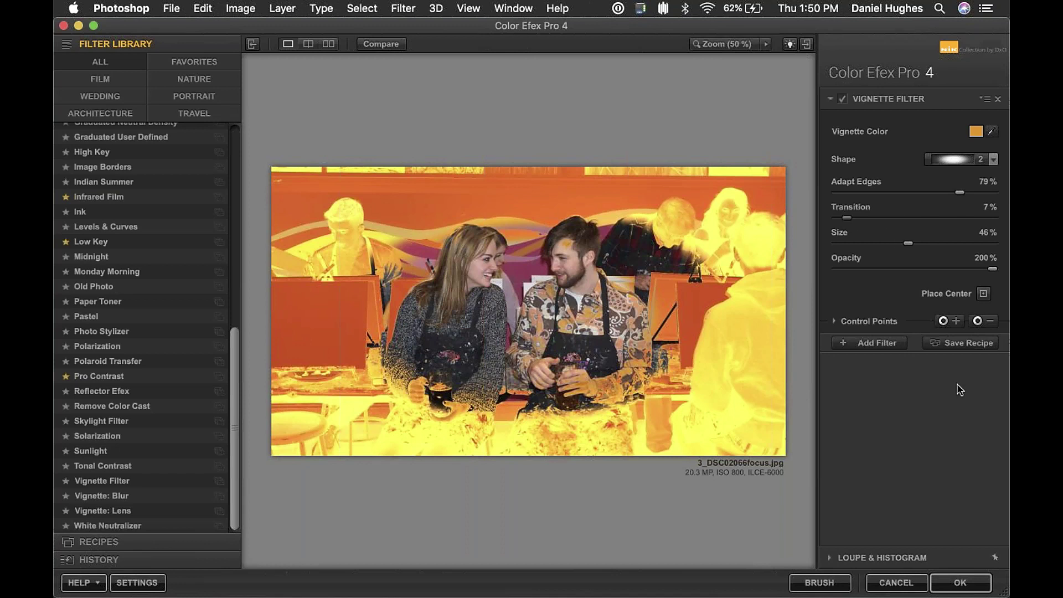
Step: Try a subtracting control point on the man's face, and set the orange vignette's Size to 30%
click(977, 320)
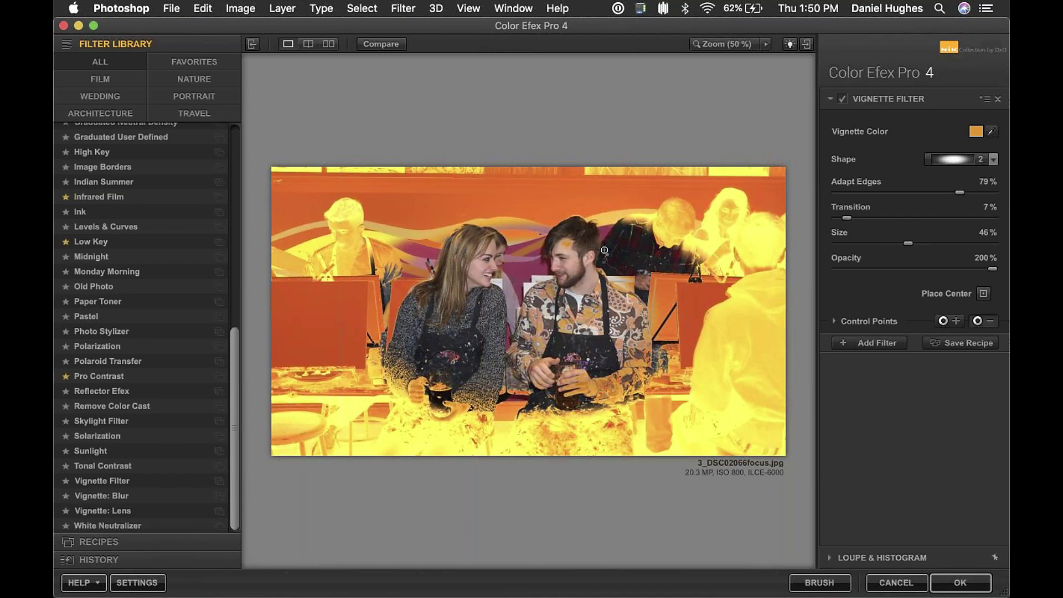
click(567, 245)
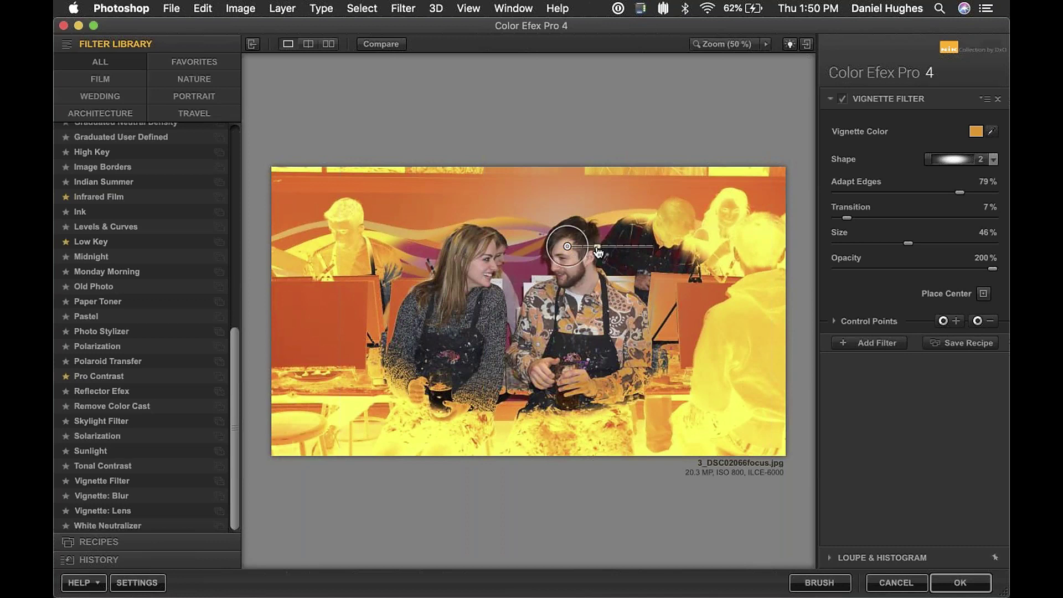
drag(595, 252, 595, 246)
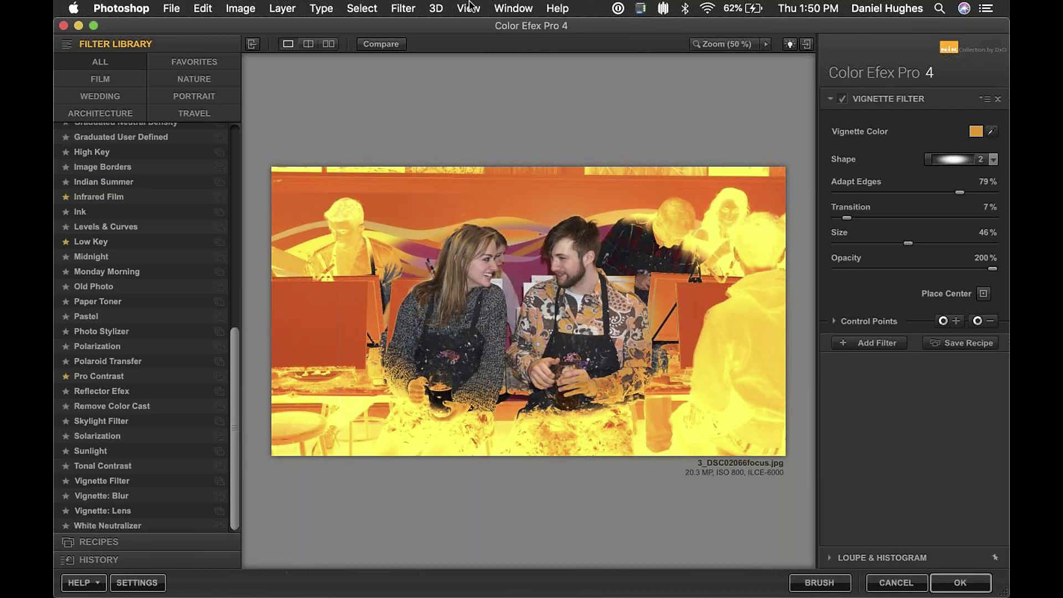
drag(908, 244, 882, 259)
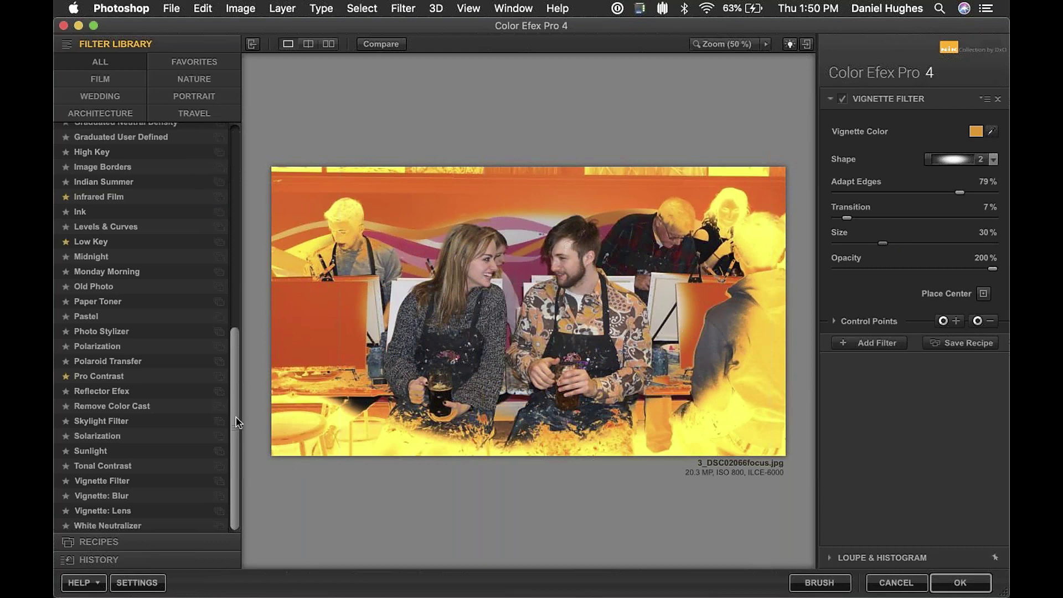
Step: Replace the vignette with the Darken / Lighten Center filter and compare the photo with the effect off and on
drag(235, 420, 232, 239)
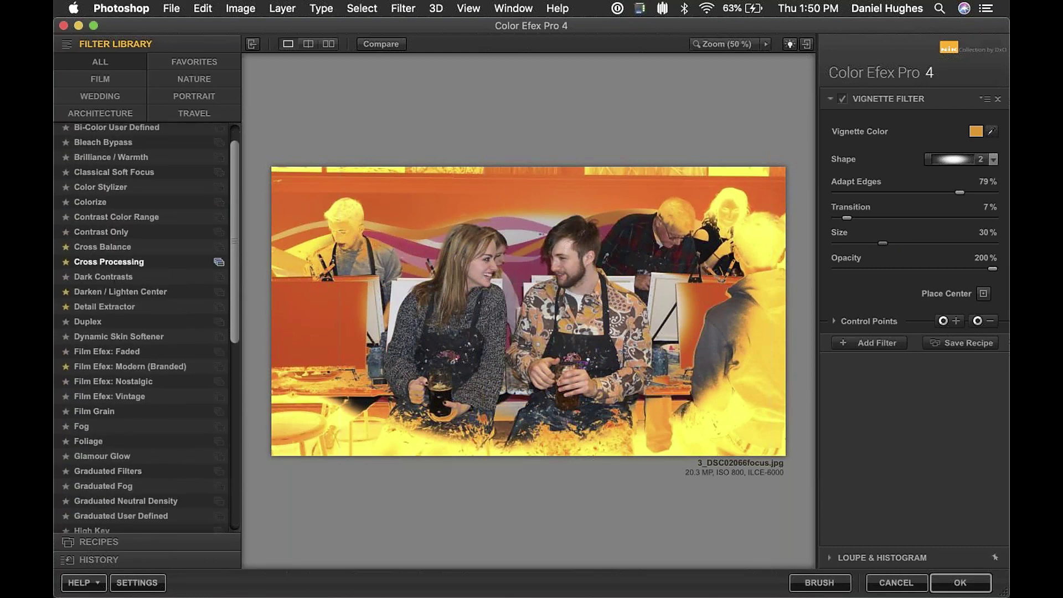
click(121, 293)
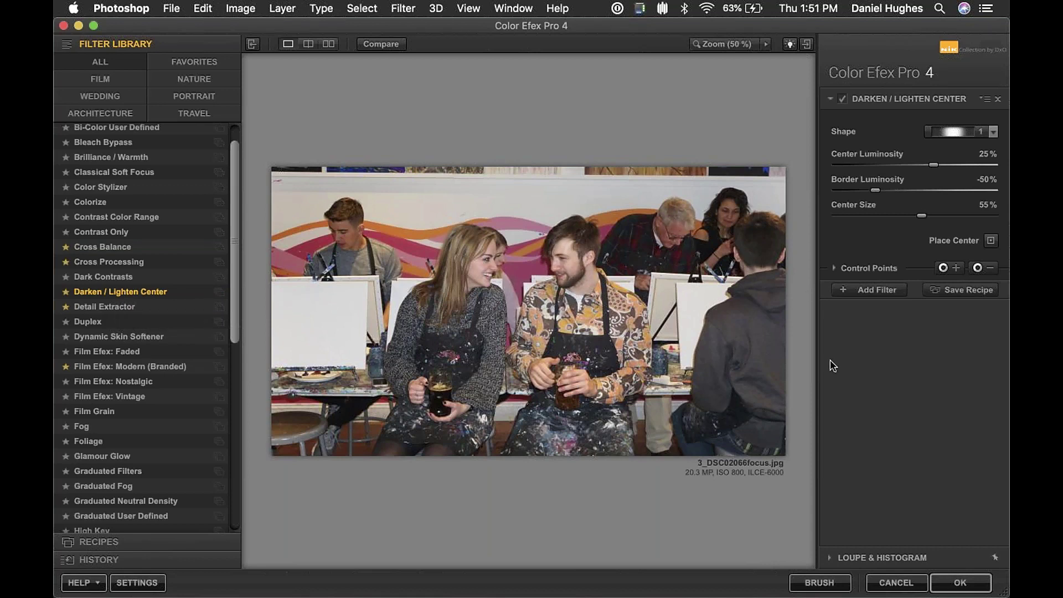
click(843, 100)
click(842, 102)
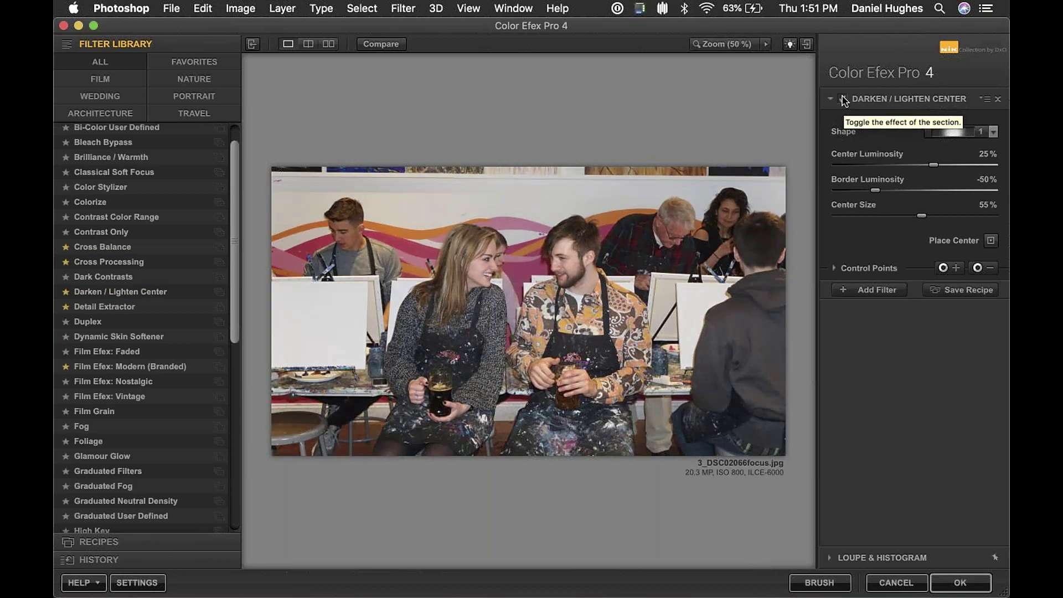
Step: Try Center Luminosity at 100% and 32% with Border Luminosity at -100%, and compare the effect off and on
click(994, 164)
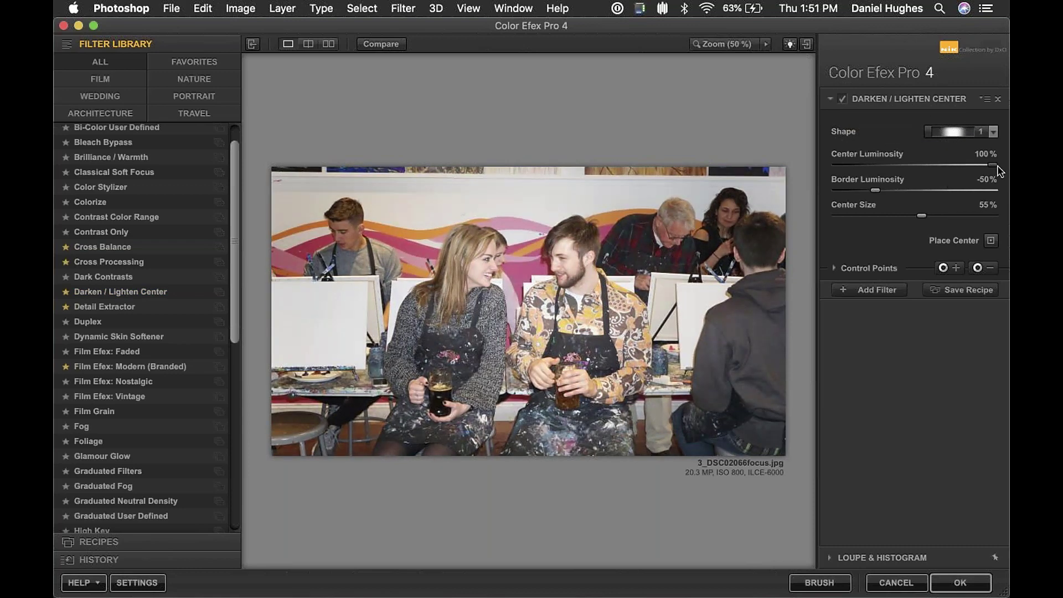
drag(875, 189, 834, 191)
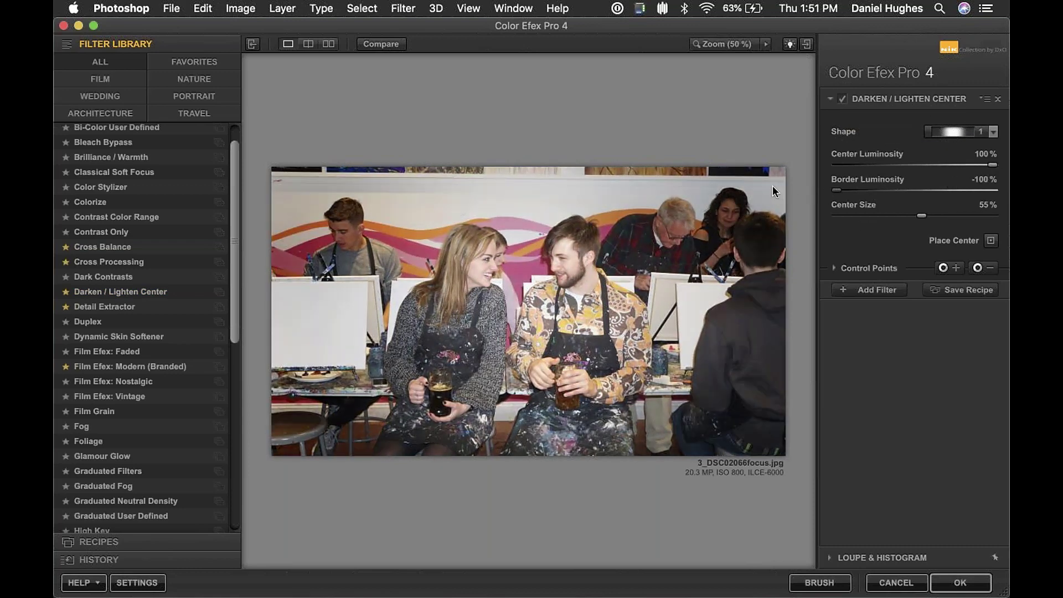
drag(995, 166, 941, 167)
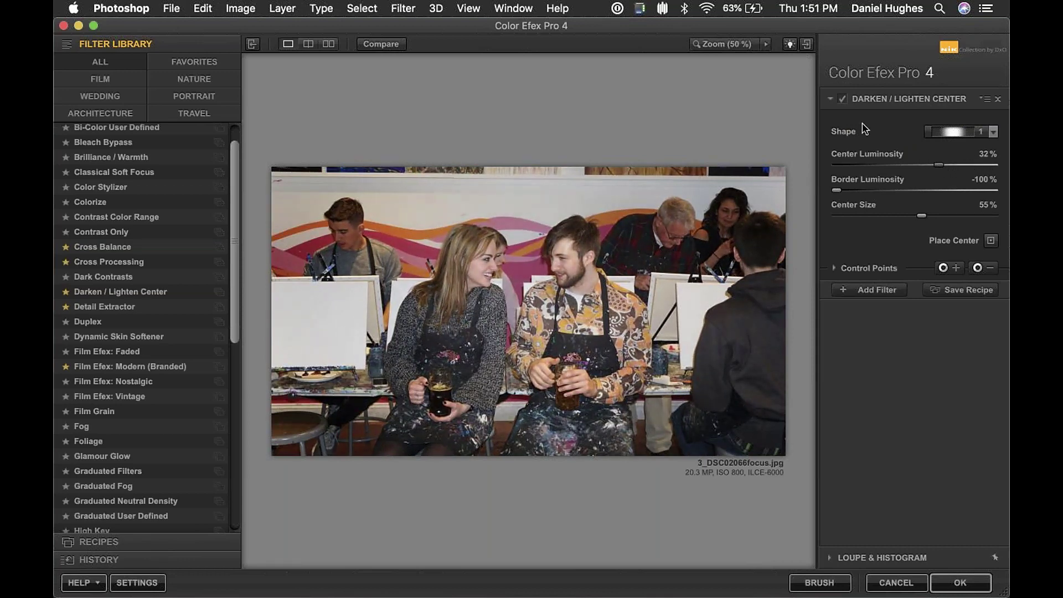
click(841, 102)
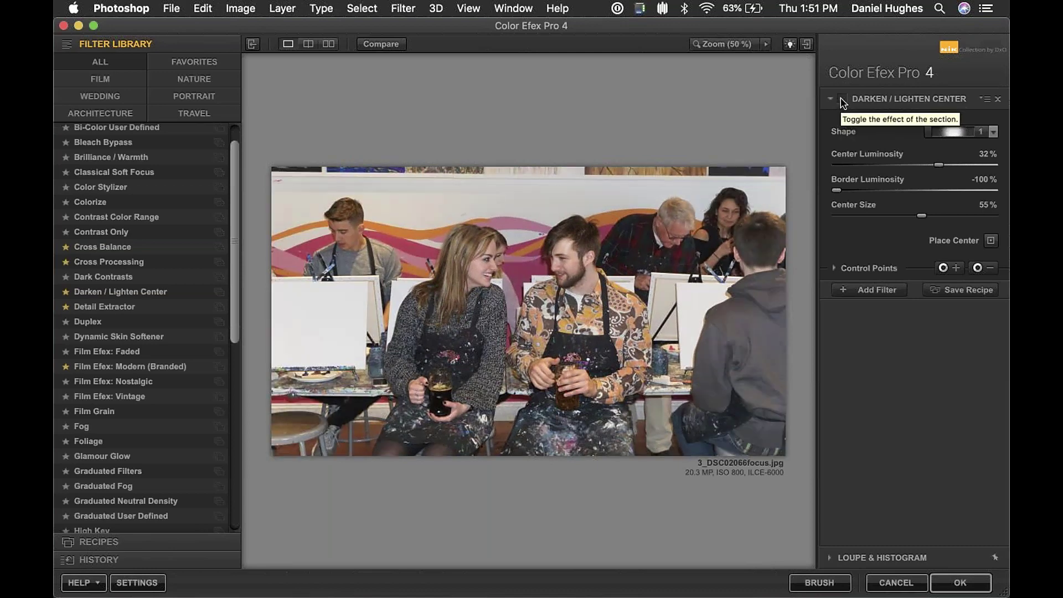
click(841, 102)
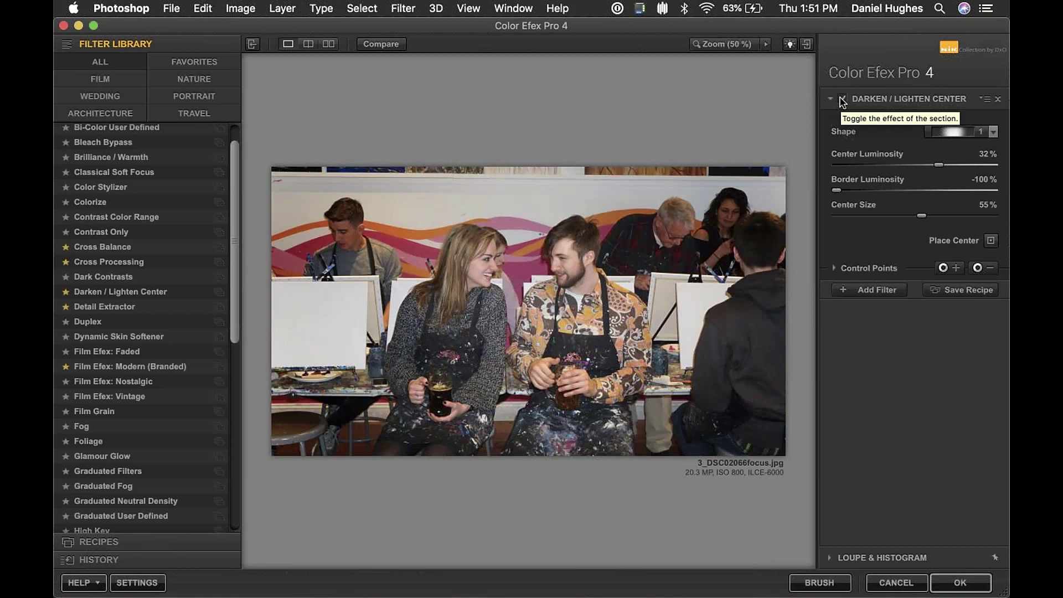
Step: Set Center Luminosity to 17% and Border Luminosity to -74%, and apply the Darken / Lighten Center filter to the Photoshop document
drag(937, 167, 927, 166)
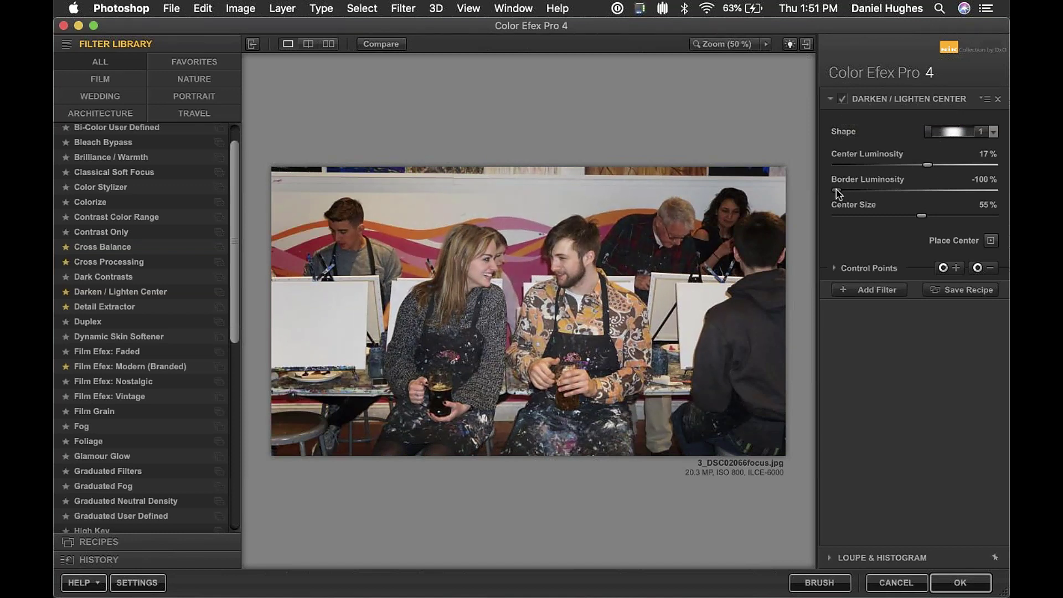
drag(836, 190, 857, 191)
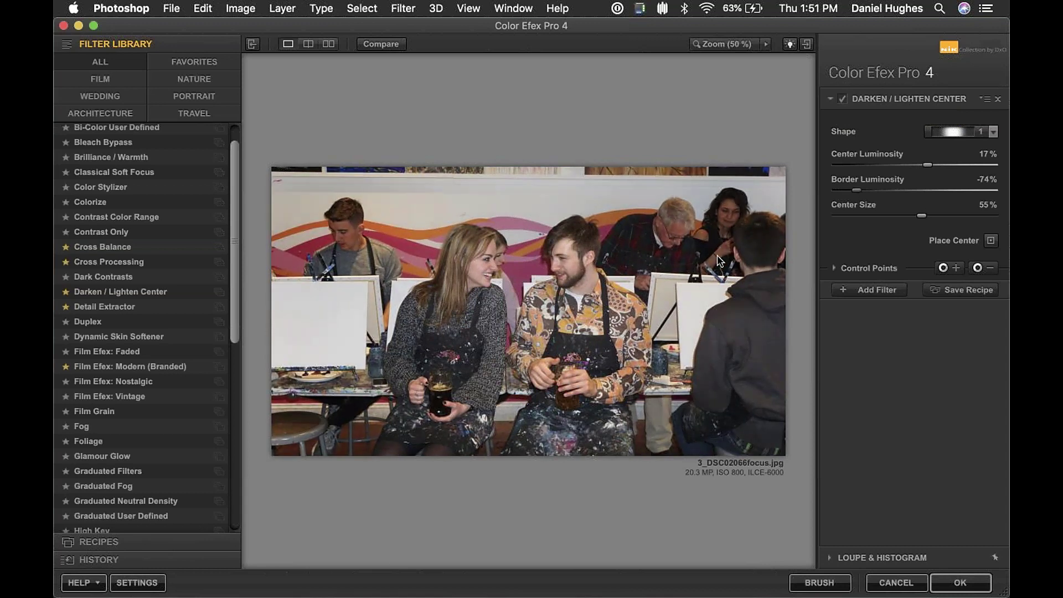
click(958, 583)
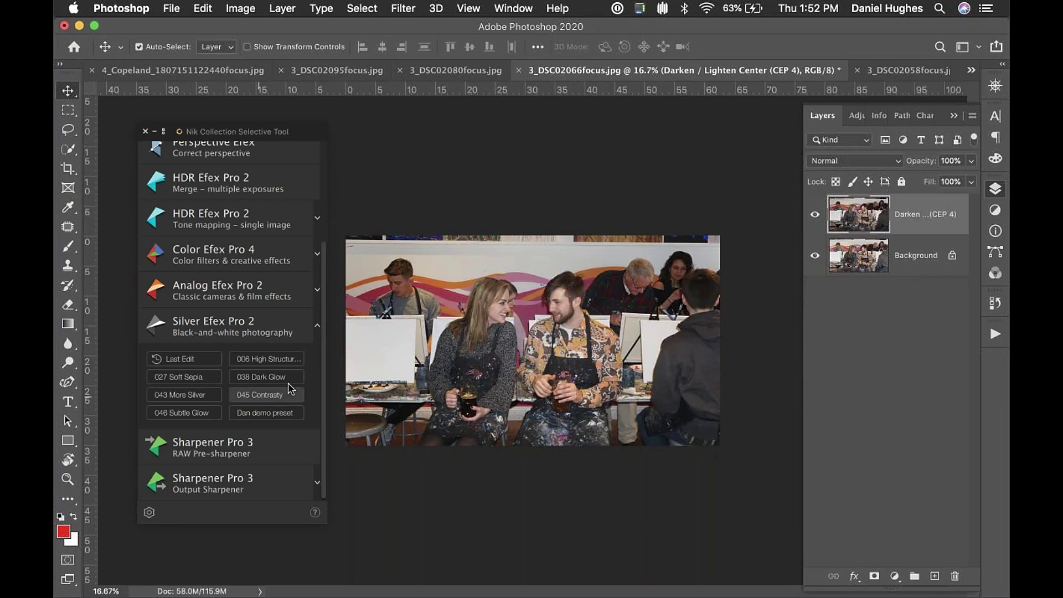
Step: Open the photo in Silver Efex Pro 2, collapse the global adjustments and hide the preset library
click(264, 326)
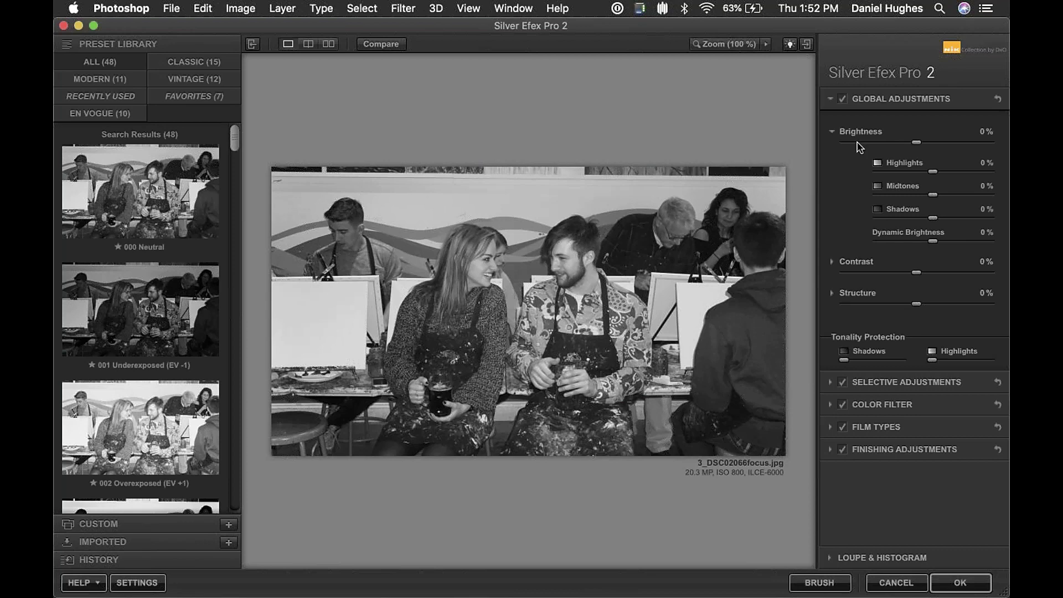
click(892, 98)
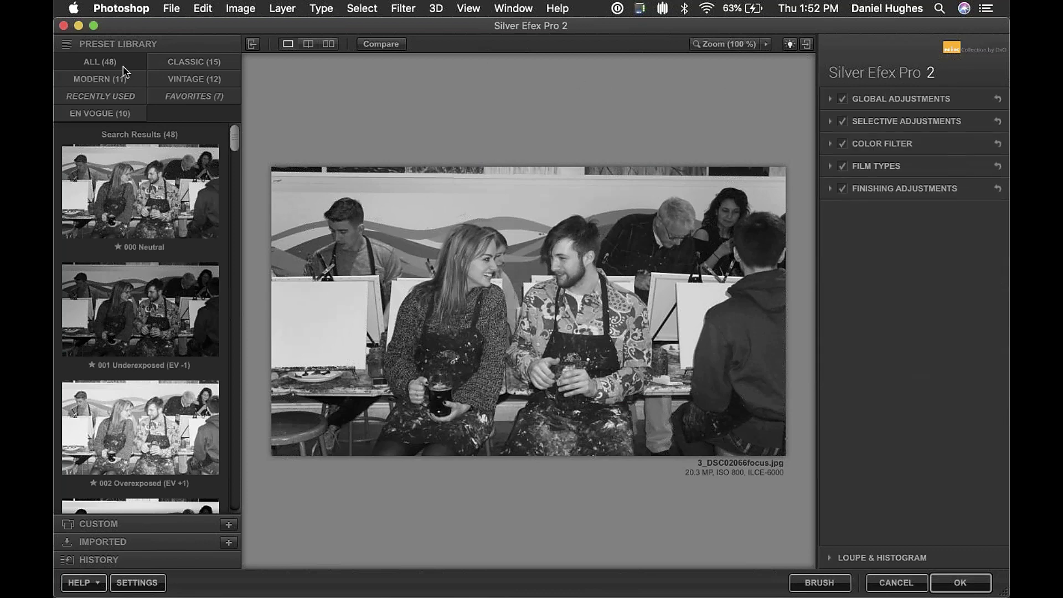
click(252, 46)
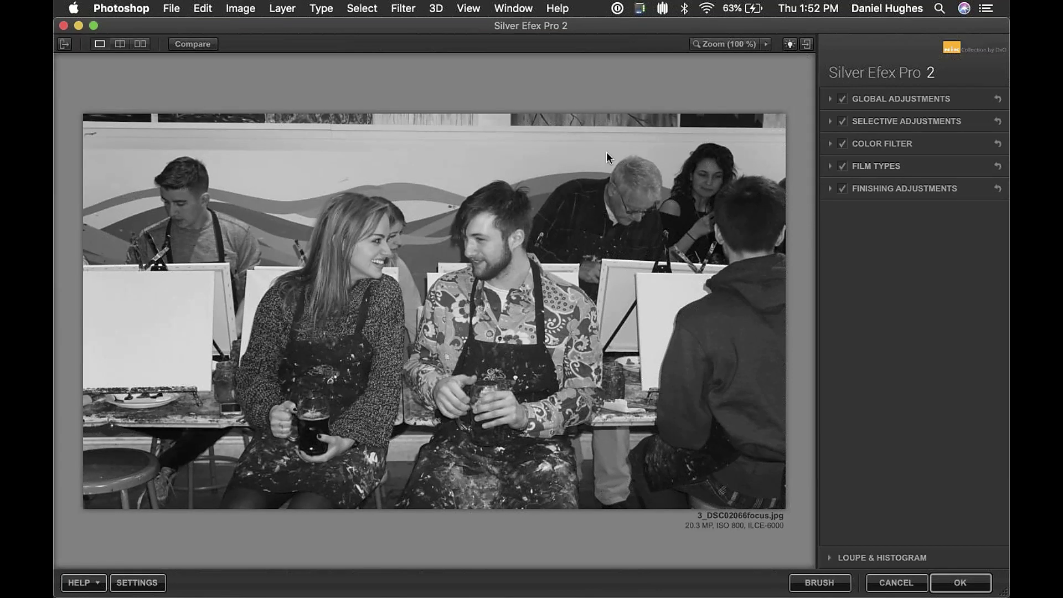
Step: Add a selective control point at the bearded man's chin, expand its sliders, and raise Structure while slightly lowering Brightness
click(876, 122)
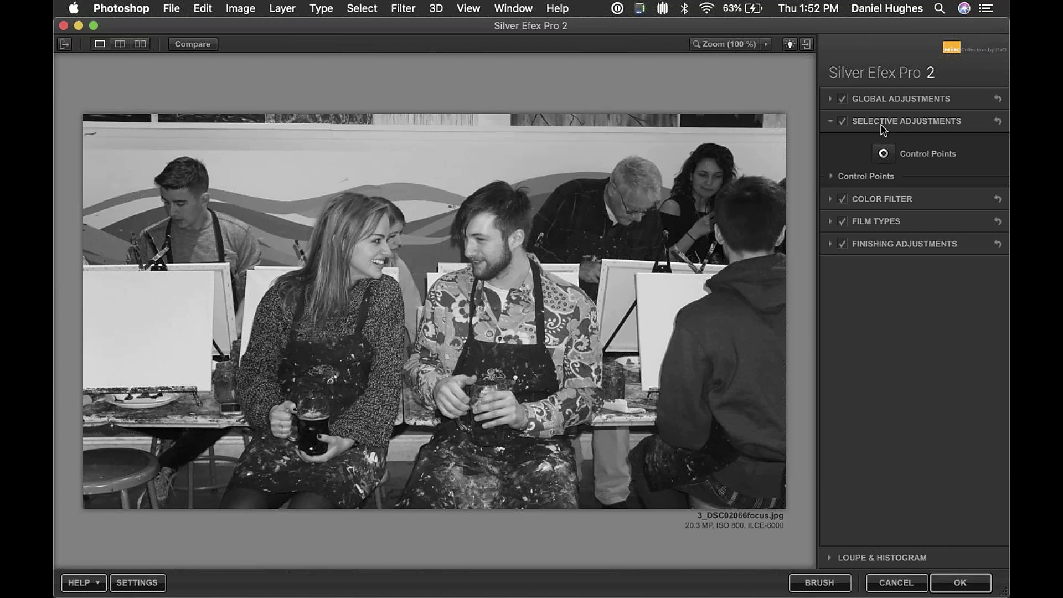
click(883, 158)
click(497, 270)
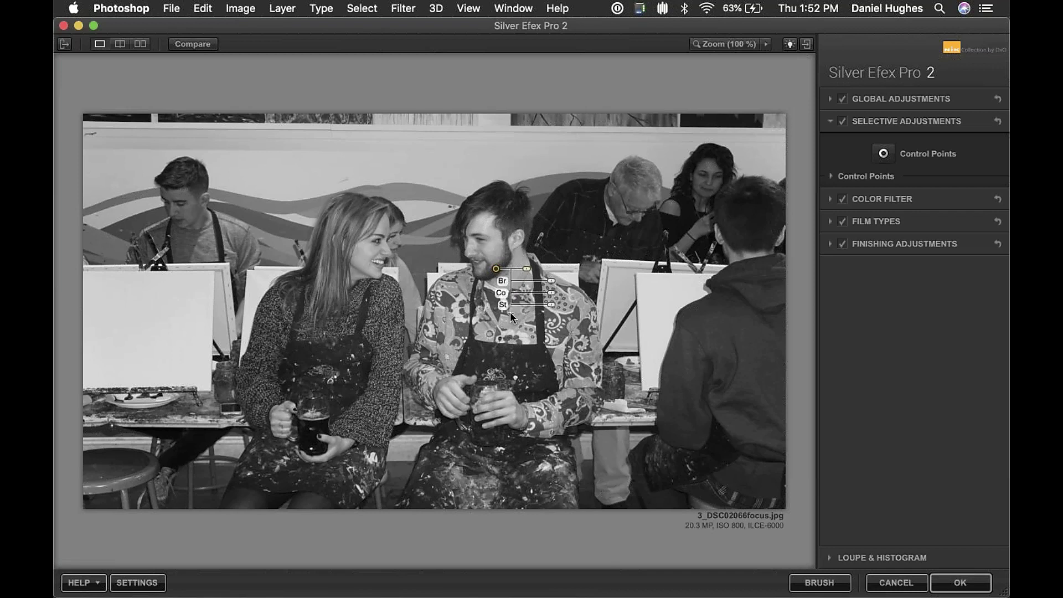
click(512, 314)
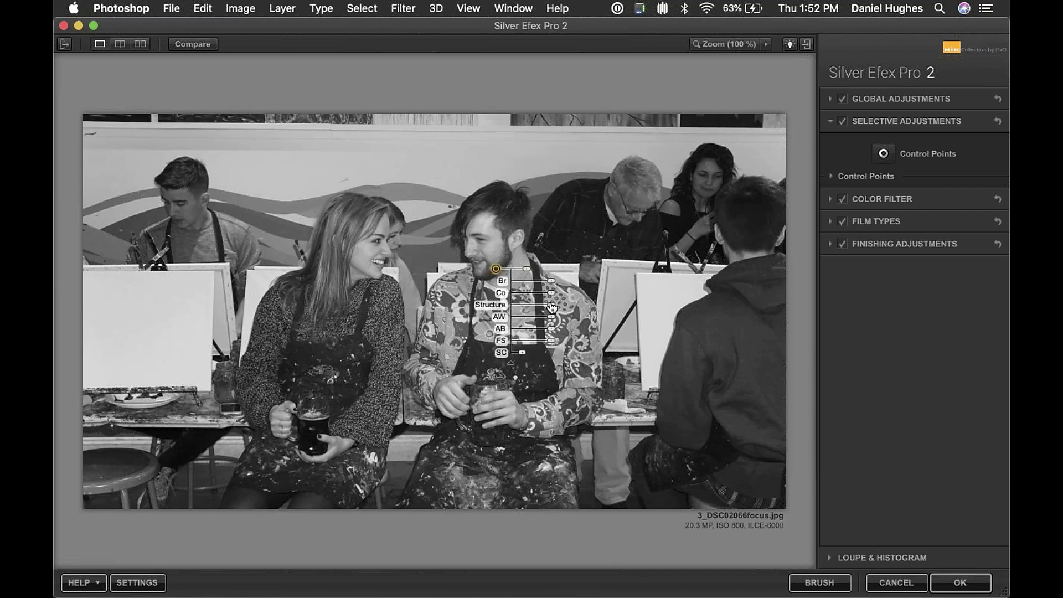
drag(551, 306, 529, 273)
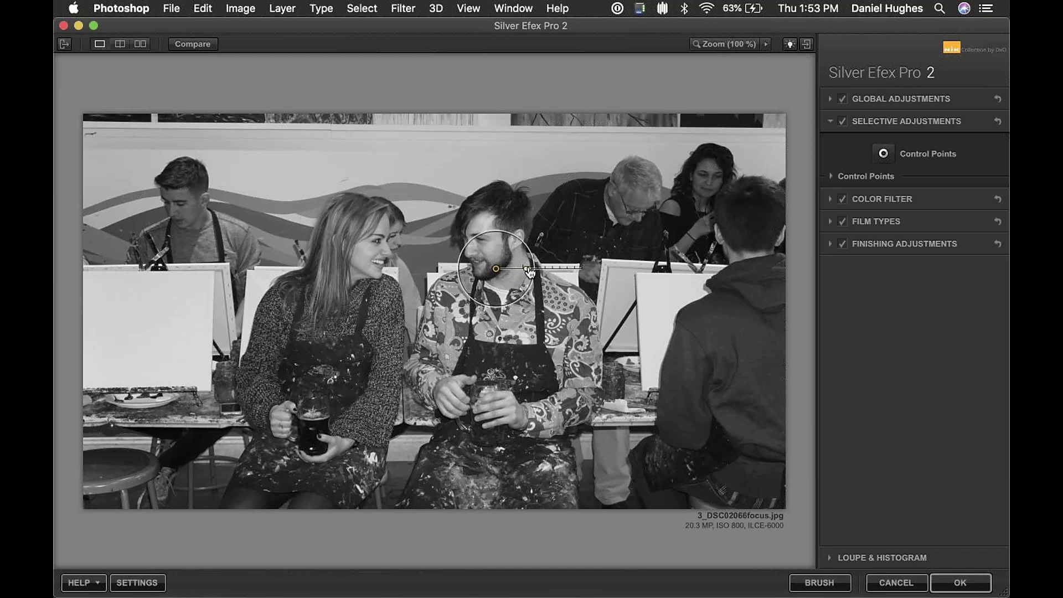
Step: Try widening the chin control point's radius over the man's upper body and shrinking it back around his face
drag(529, 272, 537, 272)
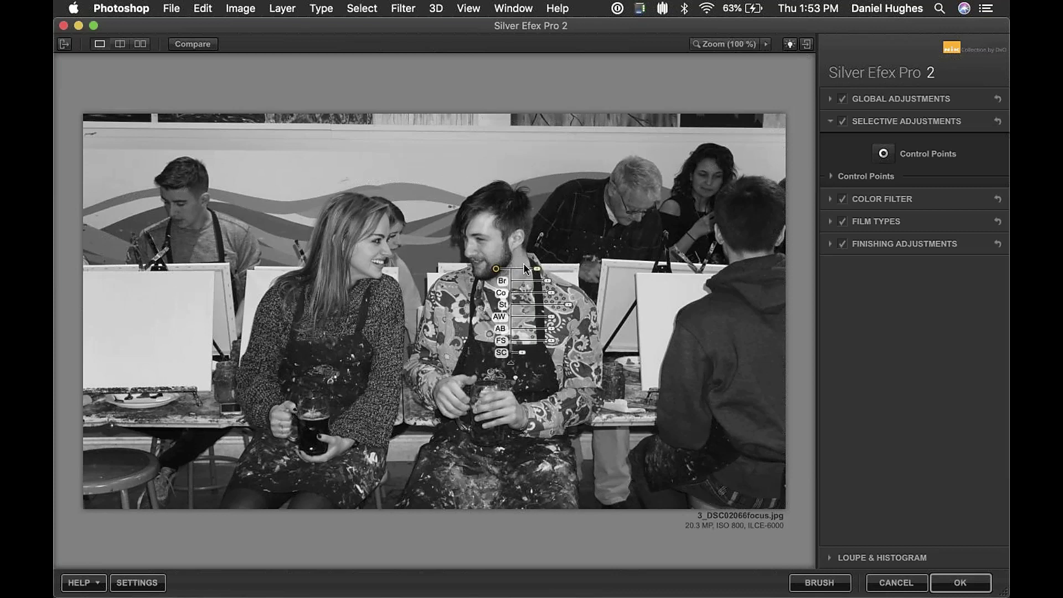
click(536, 271)
drag(538, 272, 538, 272)
mouse_move(534, 271)
mouse_down()
mouse_move(561, 275)
mouse_move(528, 274)
mouse_up()
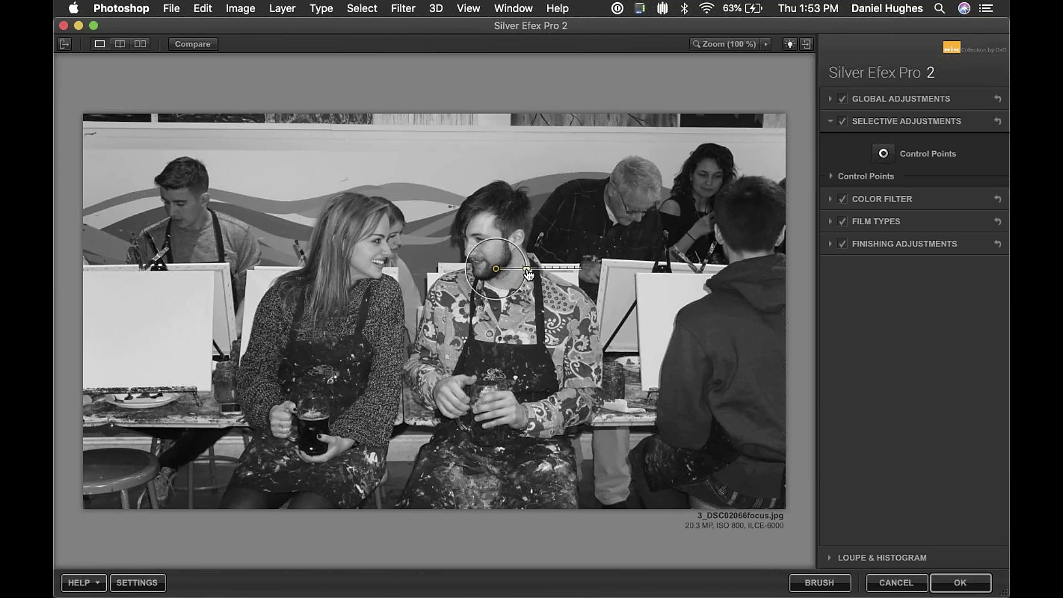
drag(529, 274, 538, 274)
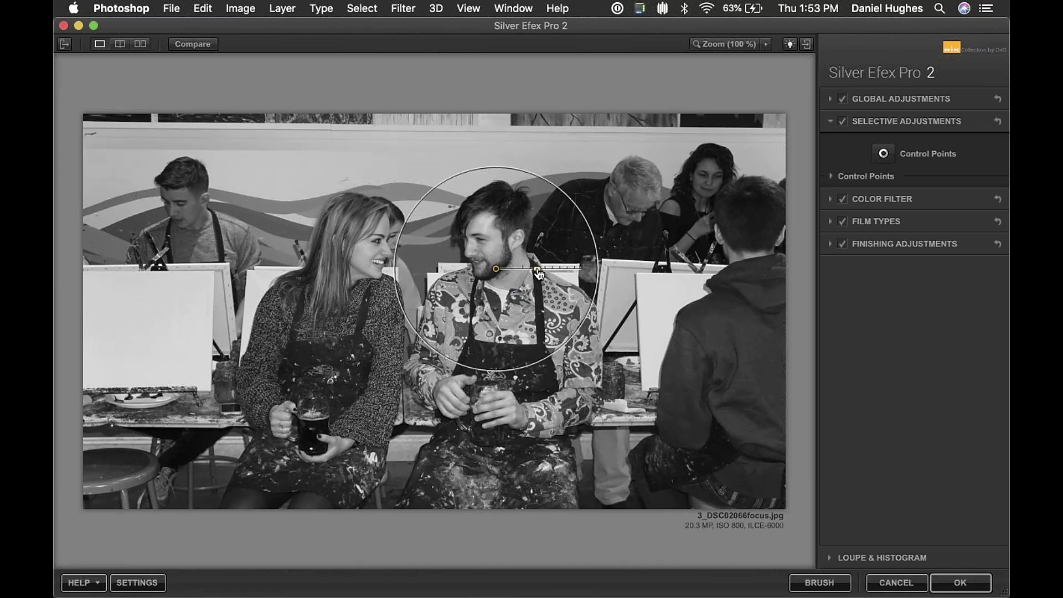
drag(539, 273, 539, 273)
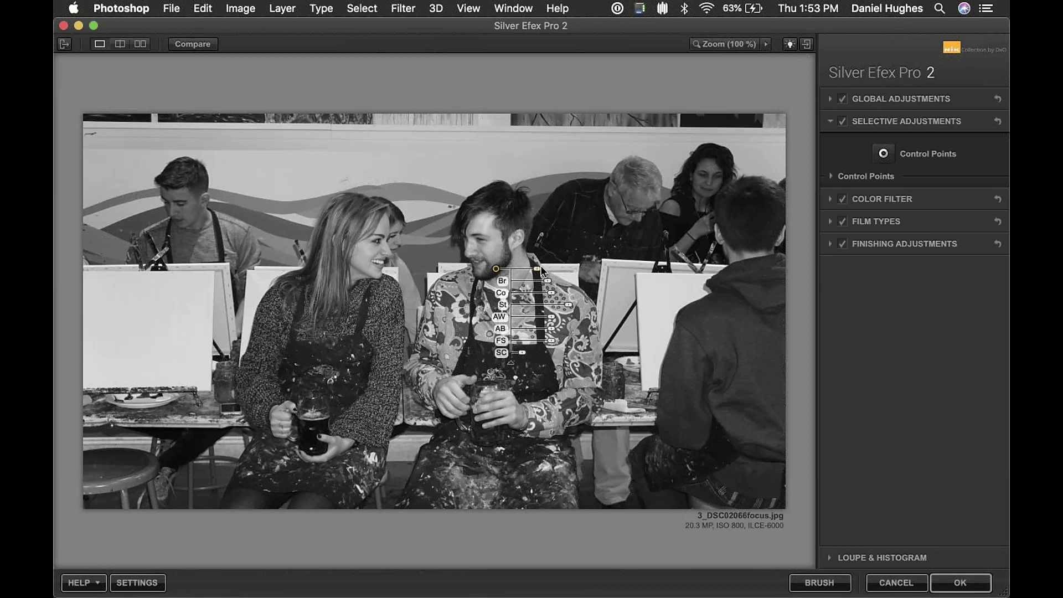
drag(537, 269, 529, 274)
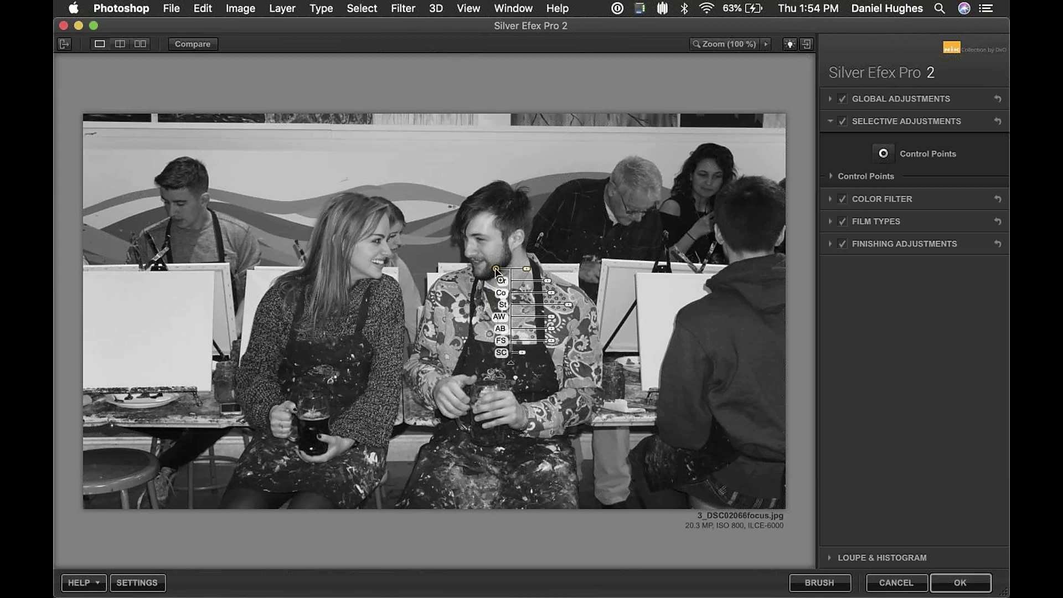
Step: Duplicate the chin control point onto the man's hair and try a different radius for the original point
click(496, 269)
drag(496, 269, 486, 200)
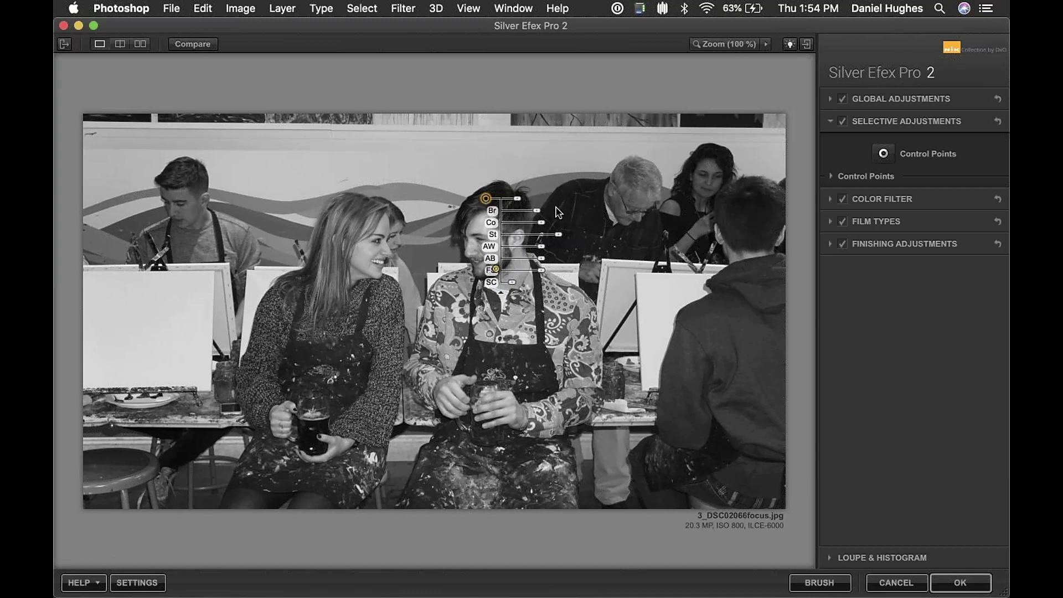
click(479, 187)
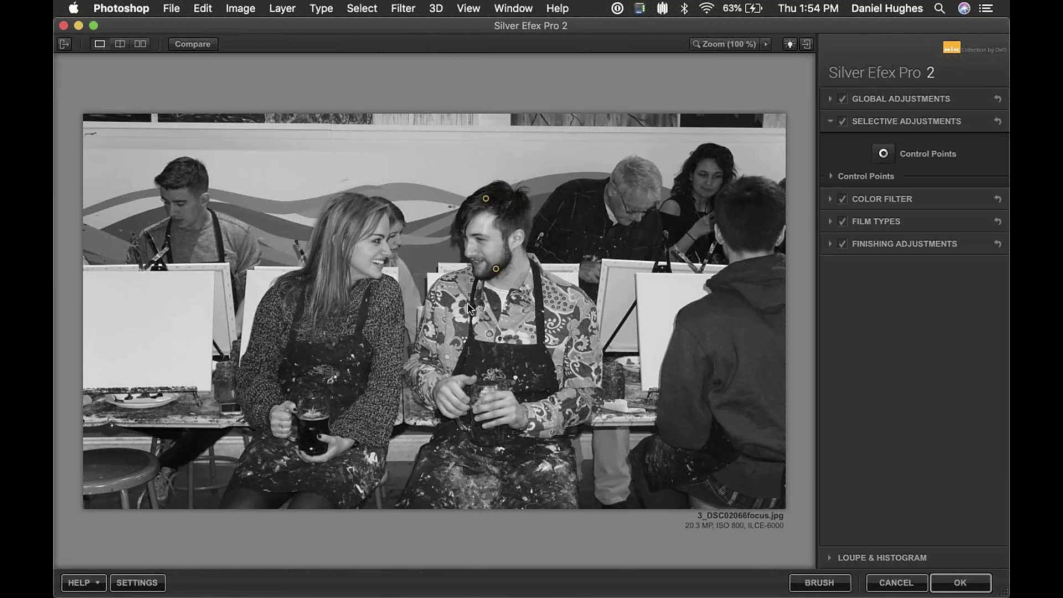
click(496, 270)
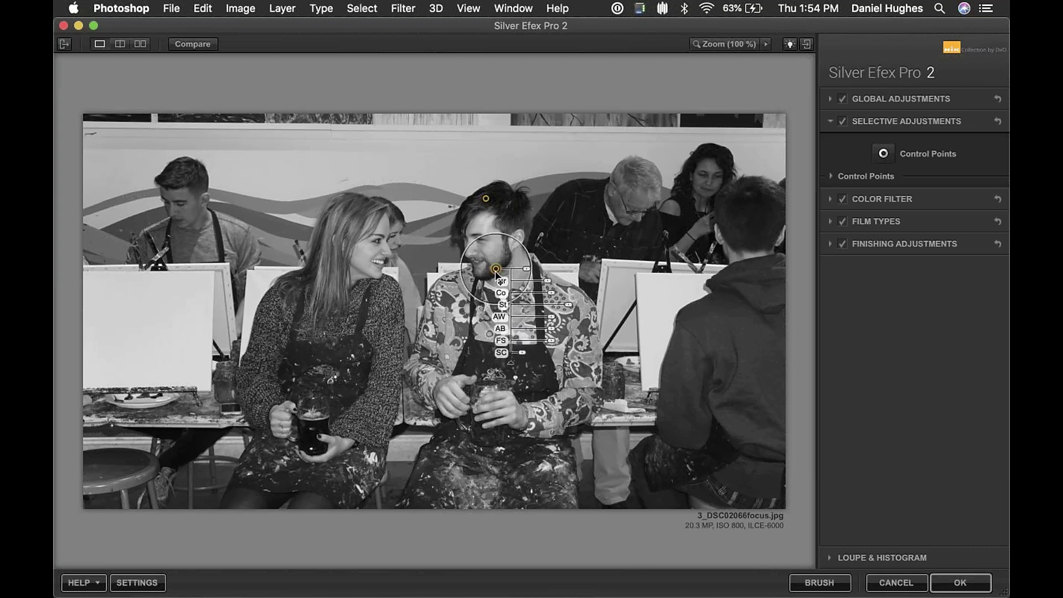
drag(526, 270, 531, 273)
click(410, 291)
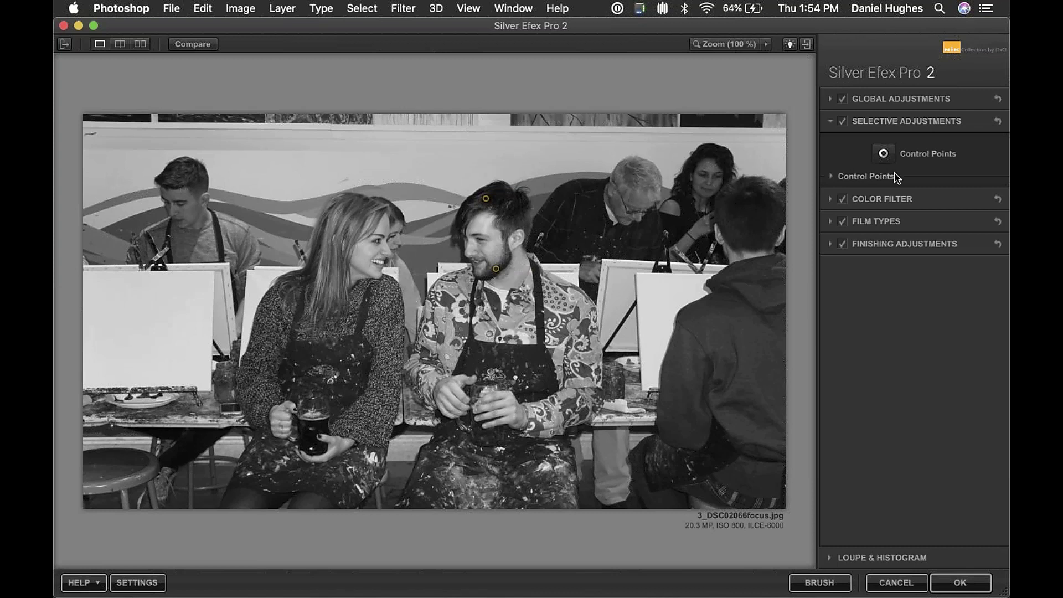
Step: Add a control point on the man's patterned shirt, raise its Selective Colorization, widen its radius, and reposition it on his chest
click(883, 154)
click(480, 328)
mouse_move(515, 330)
mouse_down()
mouse_move(559, 329)
mouse_move(512, 331)
mouse_up()
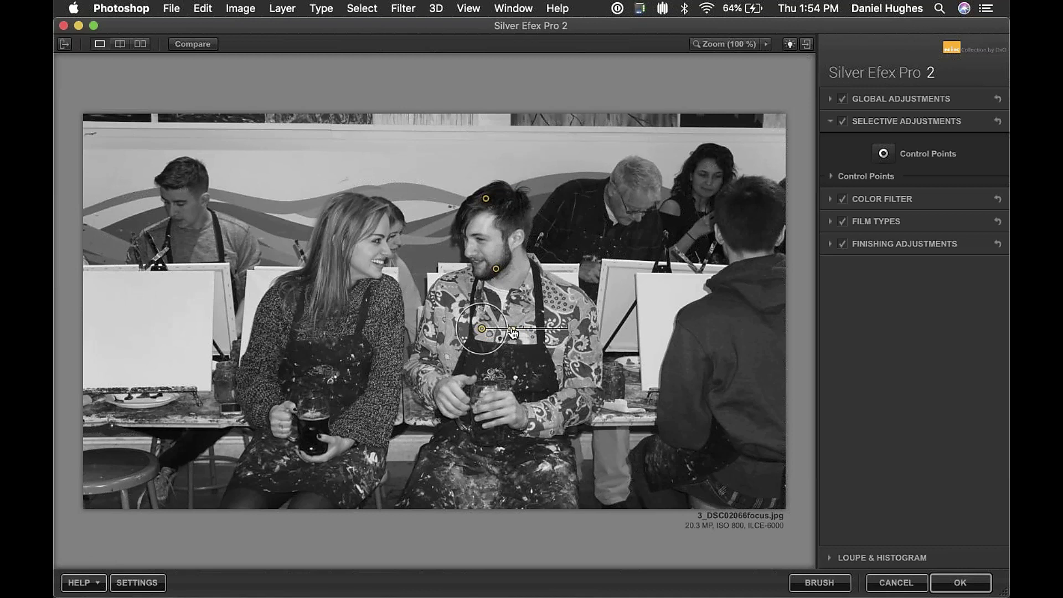
drag(512, 330, 512, 331)
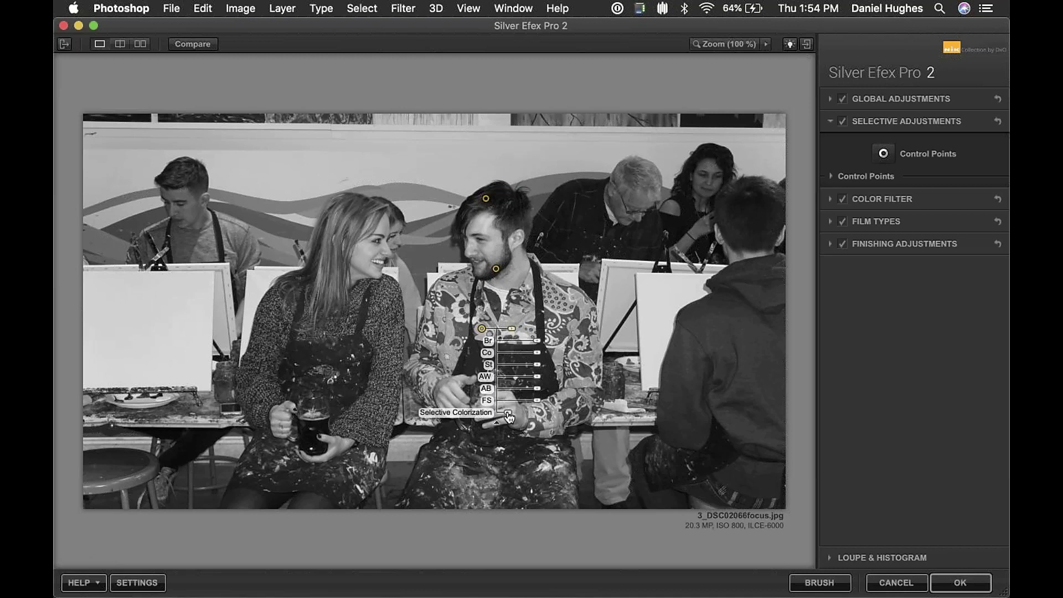
drag(508, 416, 599, 420)
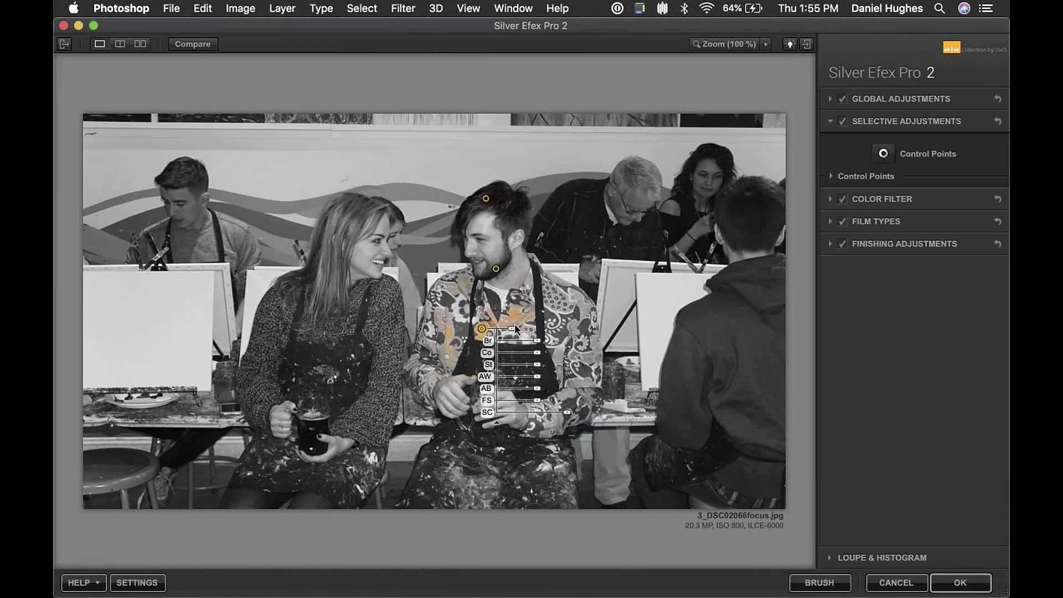
drag(514, 329, 532, 334)
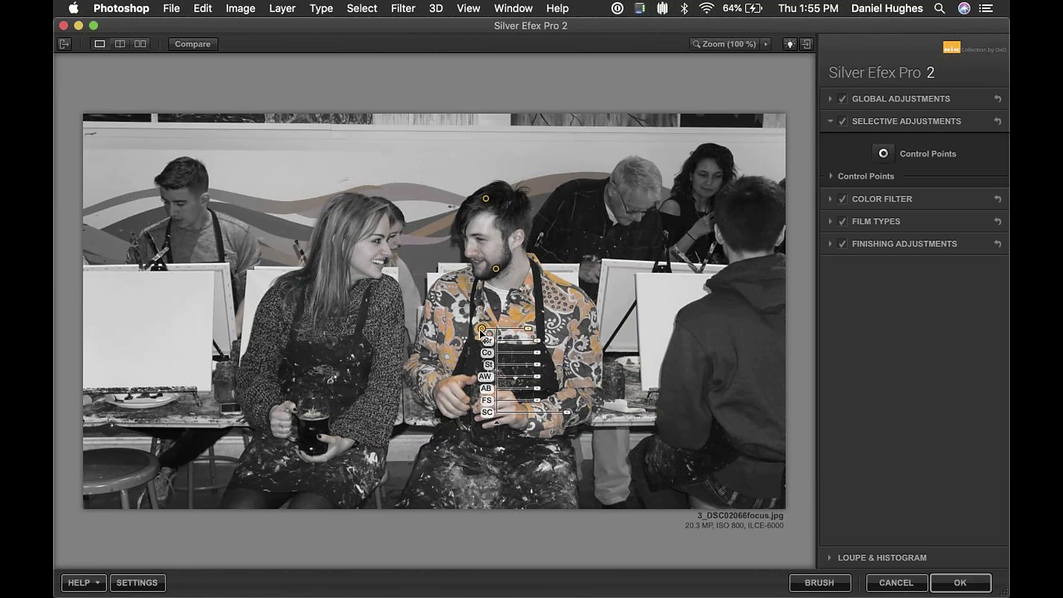
drag(481, 329, 510, 327)
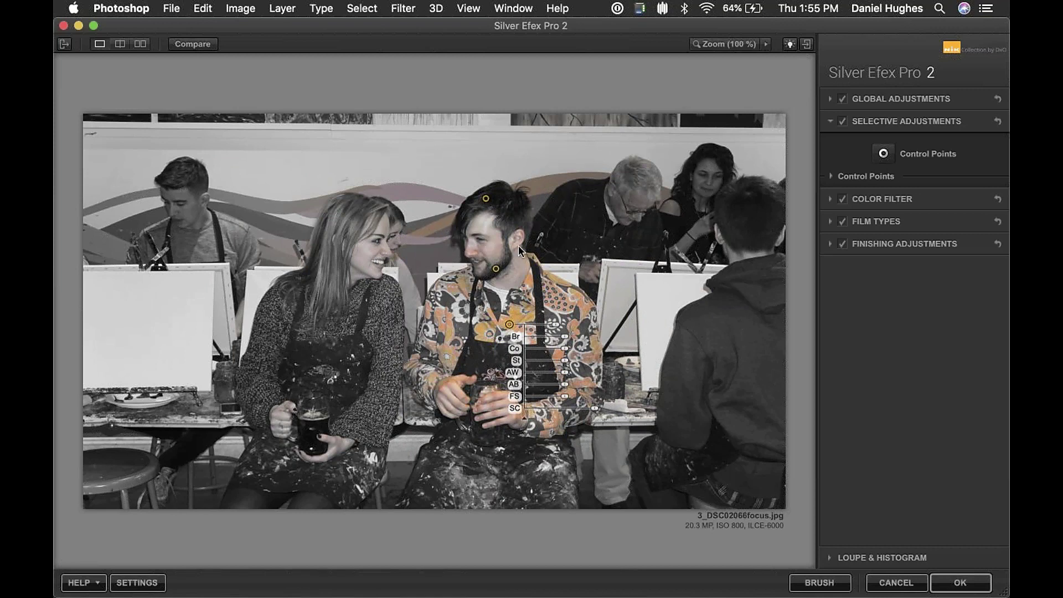
Step: Add uncolorized control points on the man's face and ear to keep the shirt's selective color off his skin
click(883, 154)
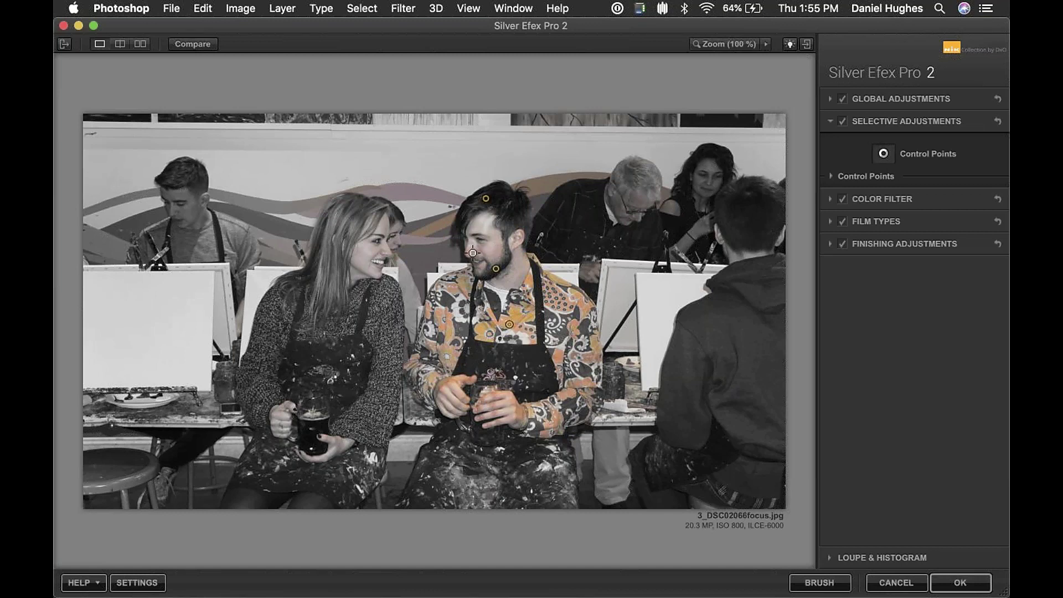
click(473, 253)
mouse_move(510, 253)
mouse_down()
mouse_move(539, 254)
mouse_move(484, 256)
mouse_move(497, 260)
mouse_move(470, 250)
mouse_move(530, 235)
mouse_move(518, 233)
mouse_up()
Step: Readjust the shirt control point's radius and cancel the Silver Efex Pro 2 edit
click(509, 325)
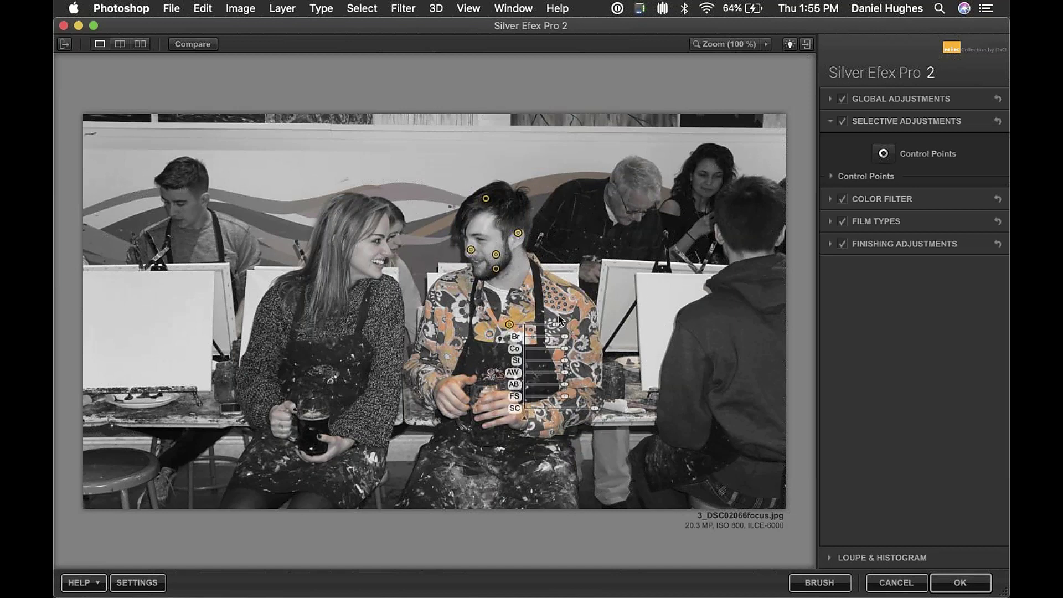
drag(560, 326, 554, 331)
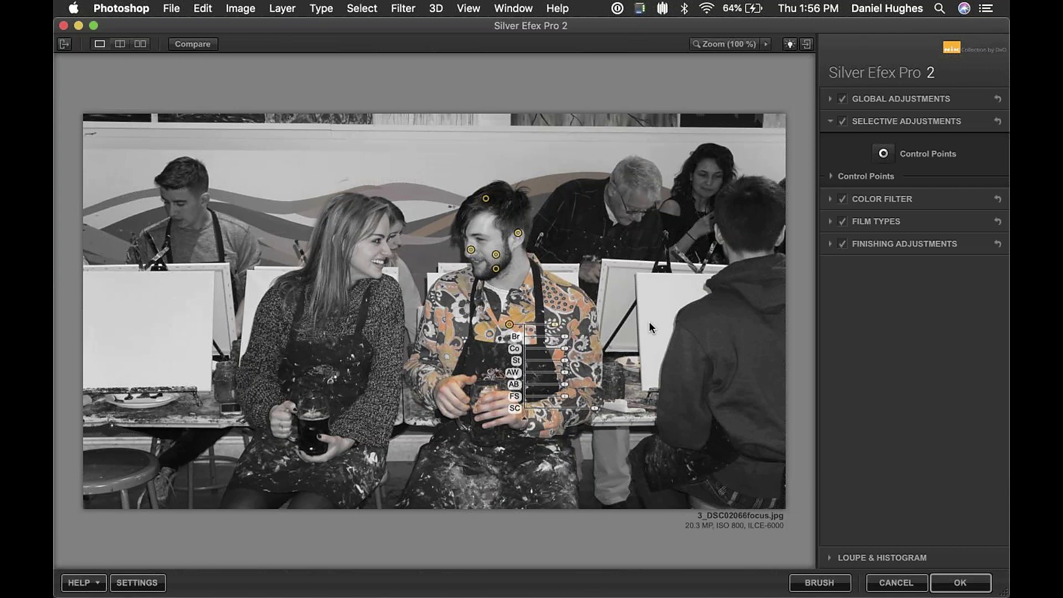
click(891, 581)
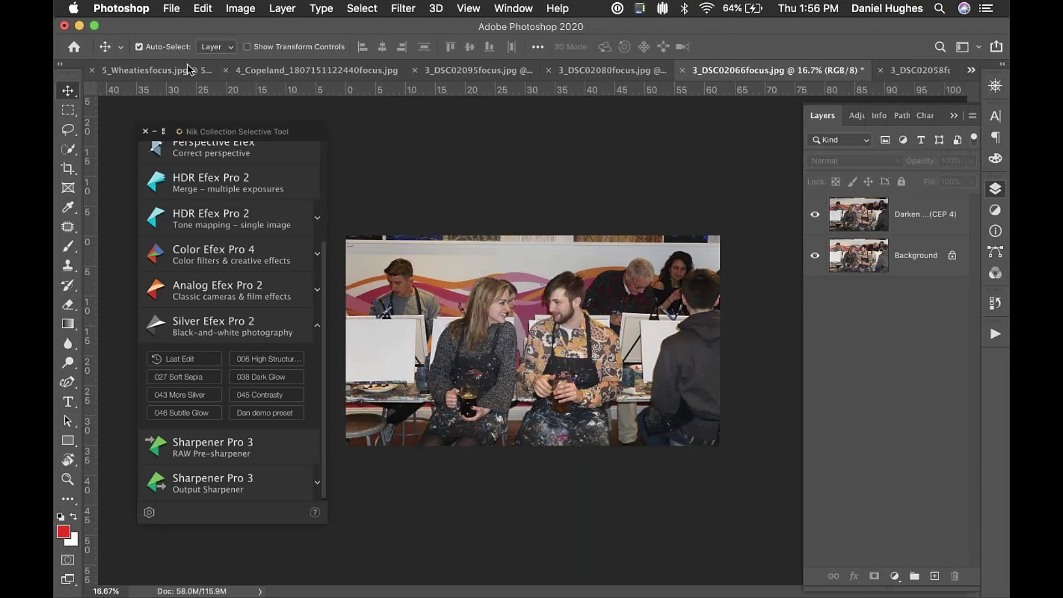
Step: Show 5_Wheatiesfocus.jpg in Photoshop, shift the Nik Collection palette aside, and collapse its Silver Efex Pro 2 presets
click(147, 75)
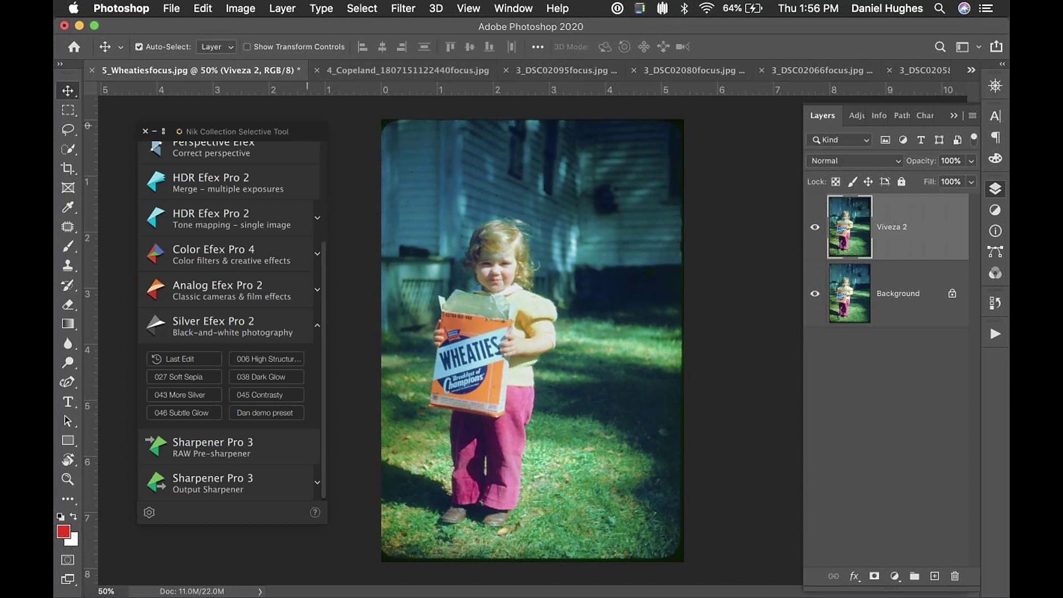
drag(324, 136, 313, 128)
drag(327, 136, 311, 138)
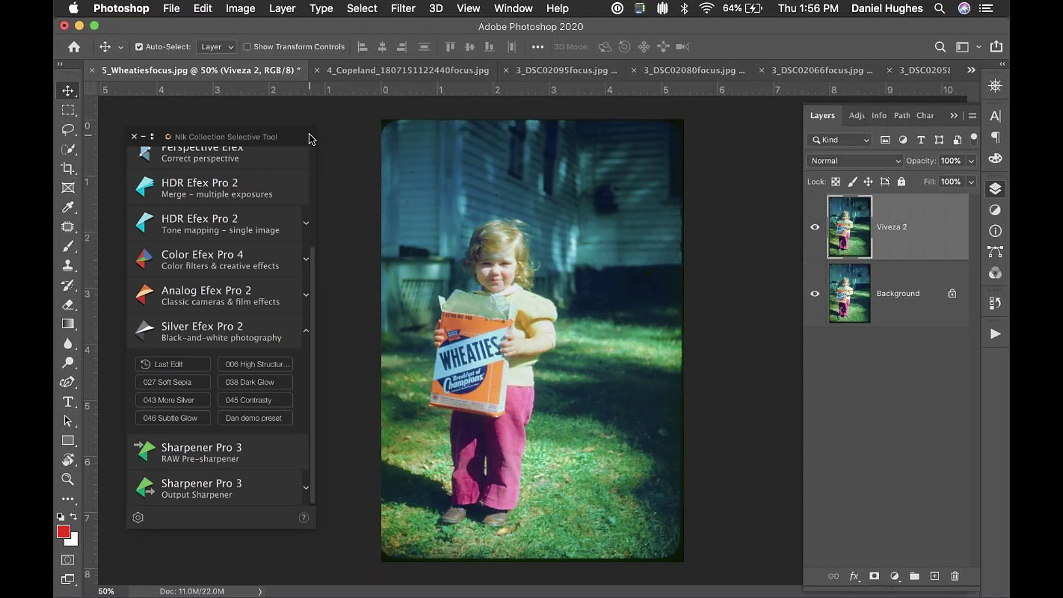
click(306, 334)
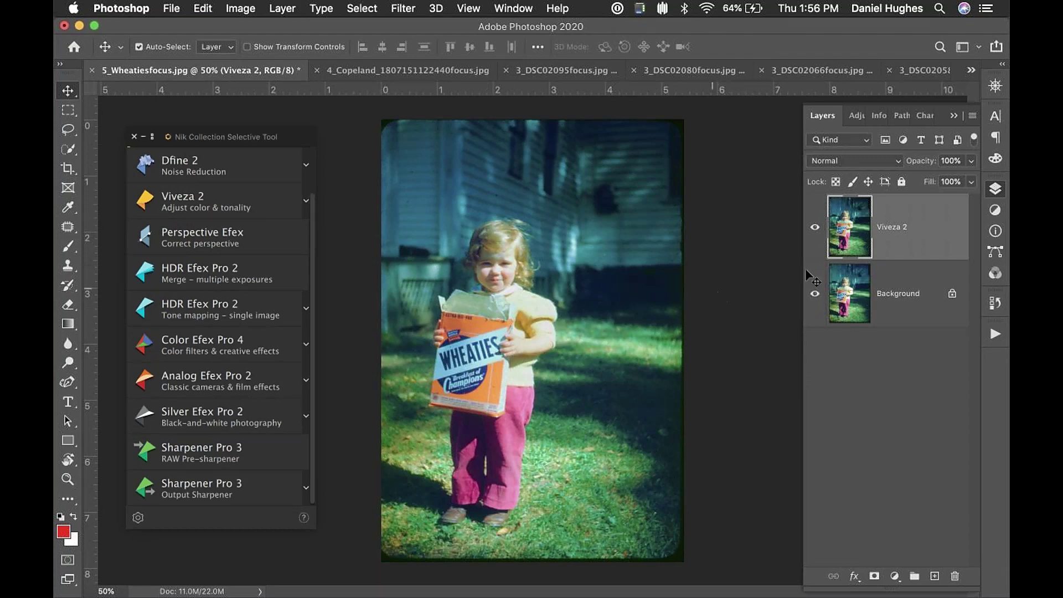
Step: Show the red barn and boat photo with the Nik palette moved aside, and compare its Color Efex Pro 4 layer off and on
click(411, 73)
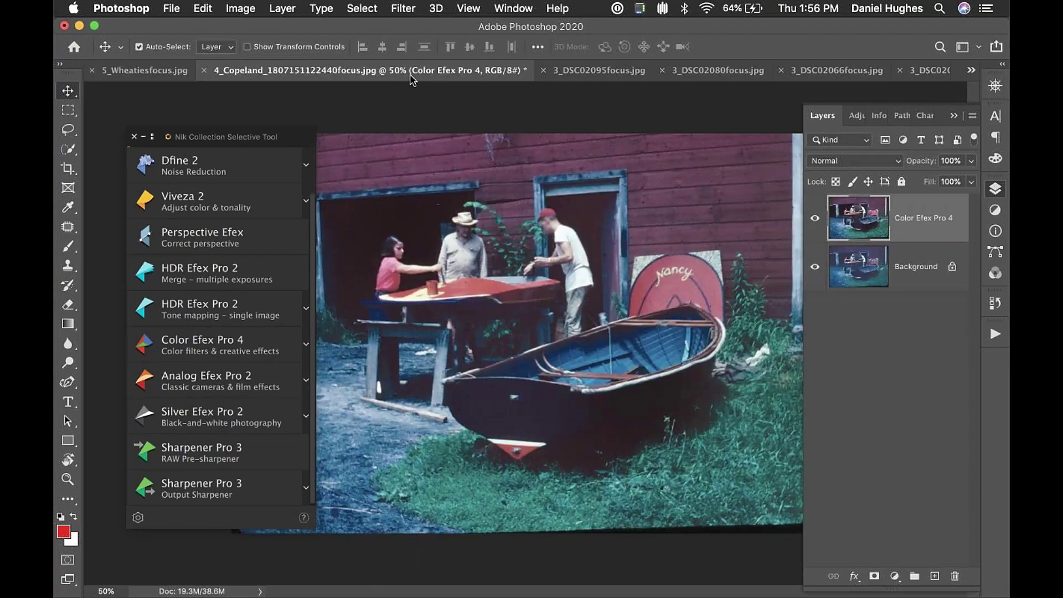
drag(286, 134, 250, 104)
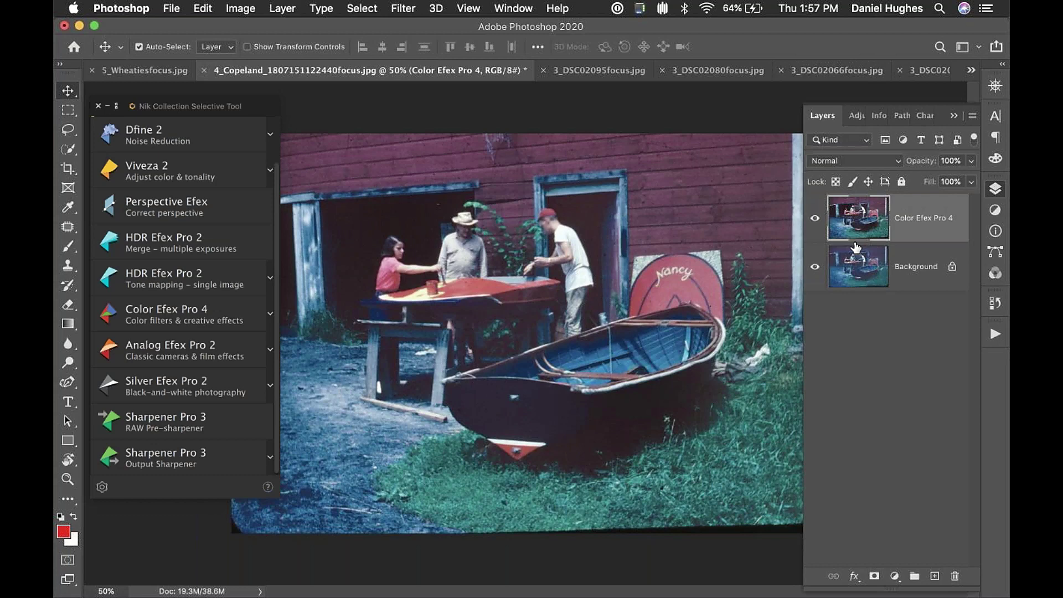
click(815, 221)
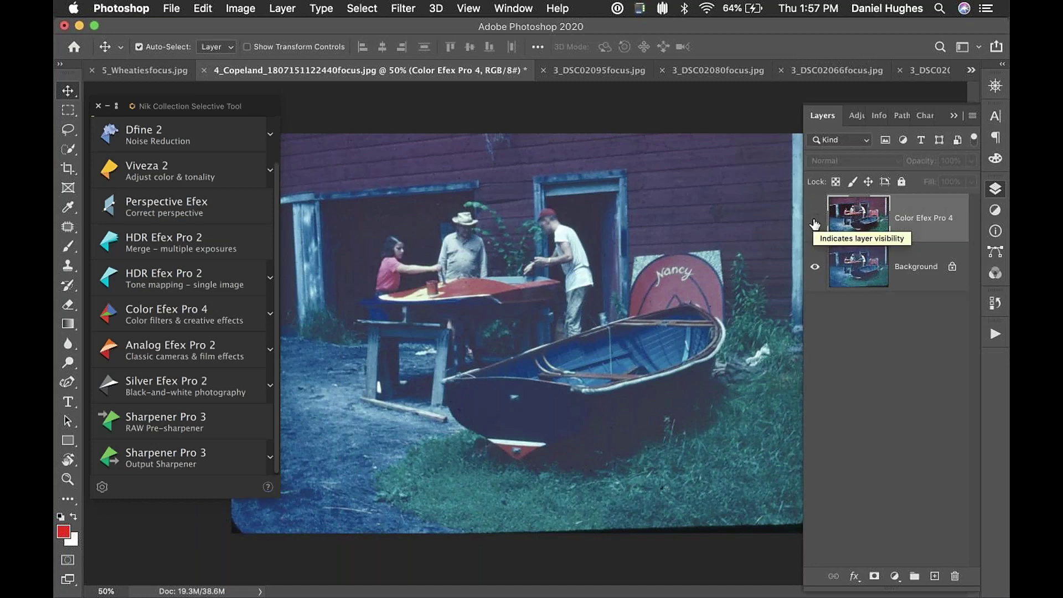
click(814, 221)
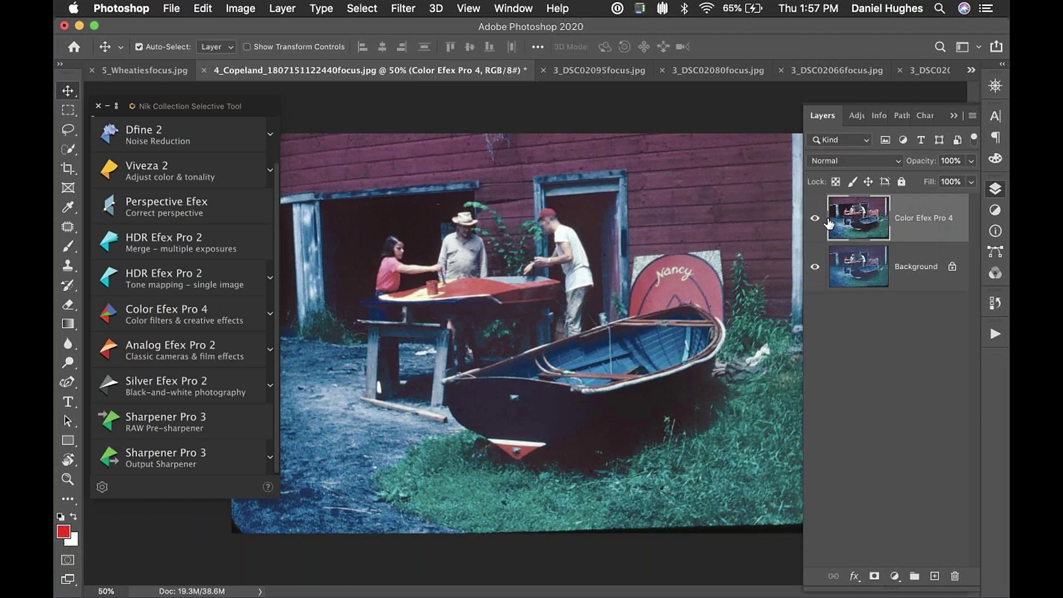
Step: Examine the barn wall at 100% with the Color Efex Pro 4 layer hidden and shown to compare the dust specks
key(super+equal)
key(super+equal)
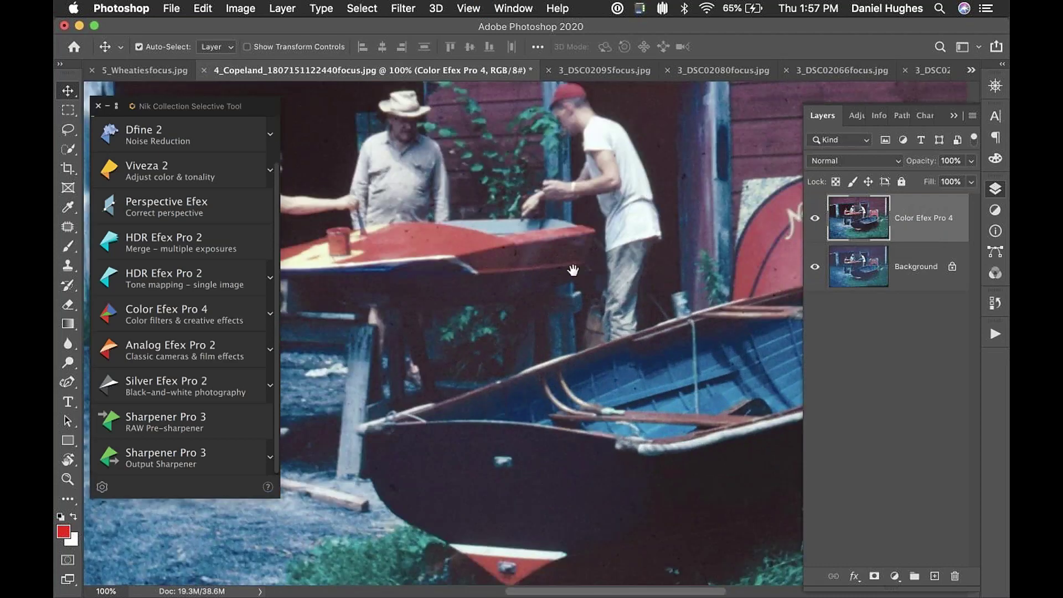
scroll(570, 210, down, 2)
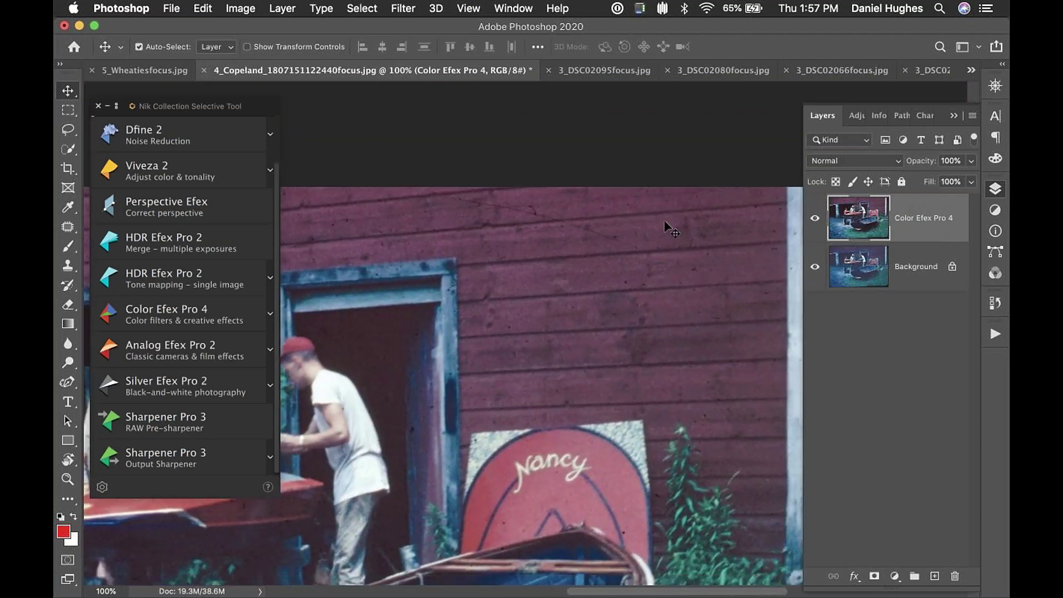
click(815, 218)
click(863, 268)
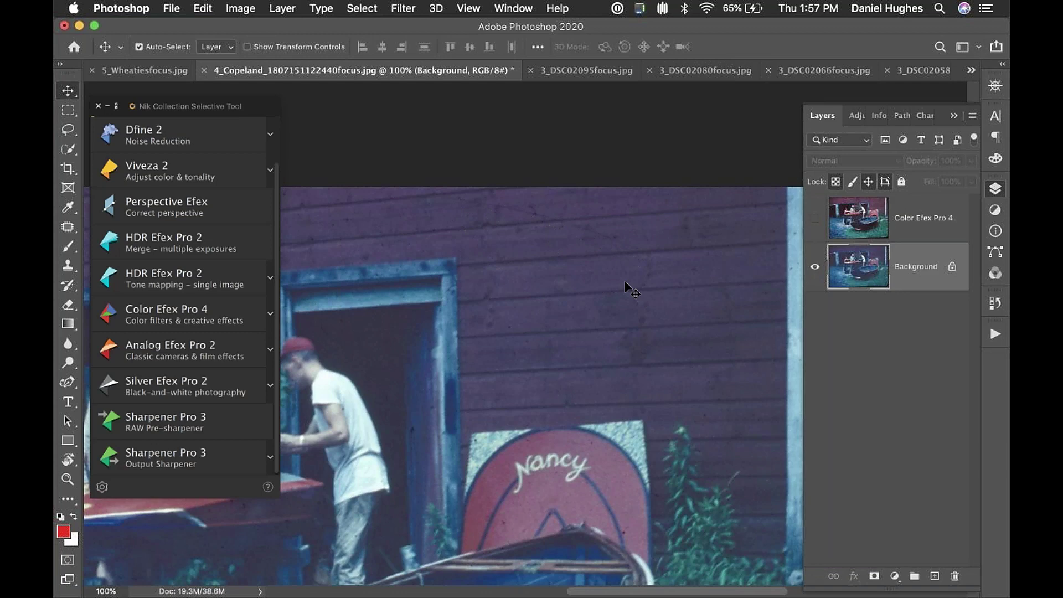
click(814, 219)
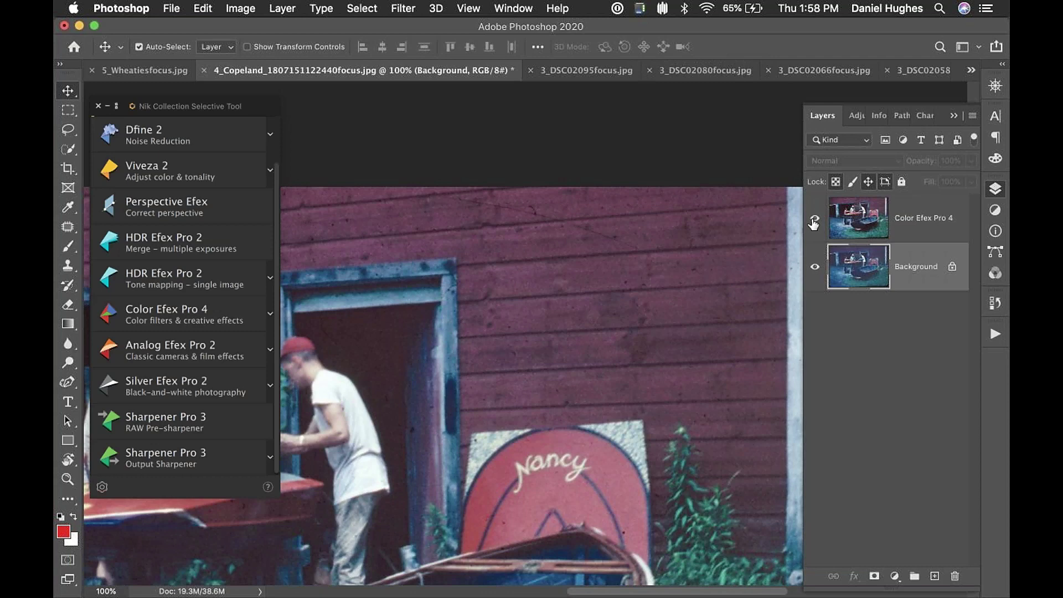
click(814, 222)
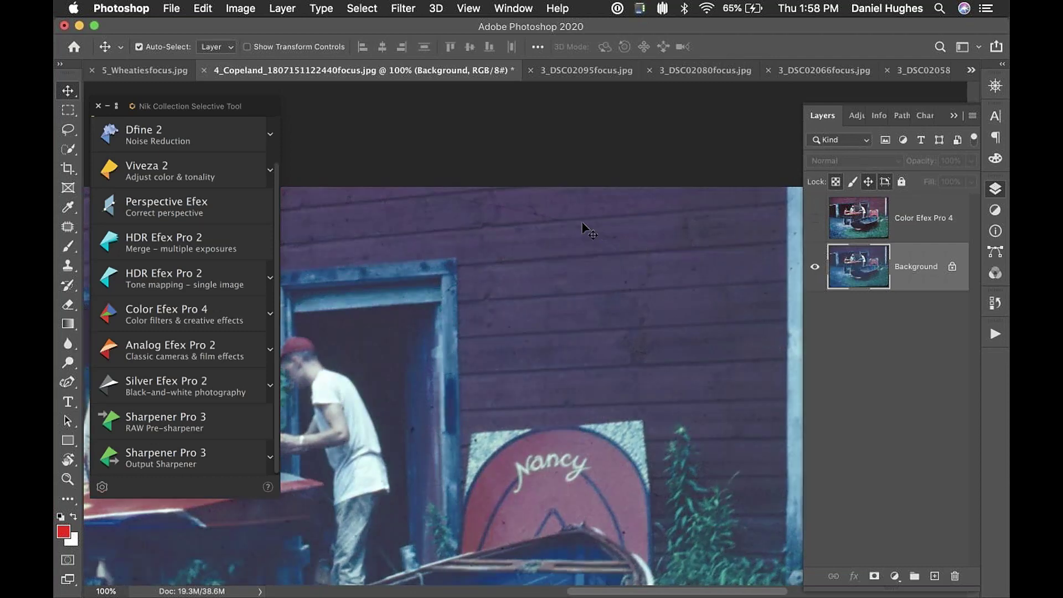
click(814, 217)
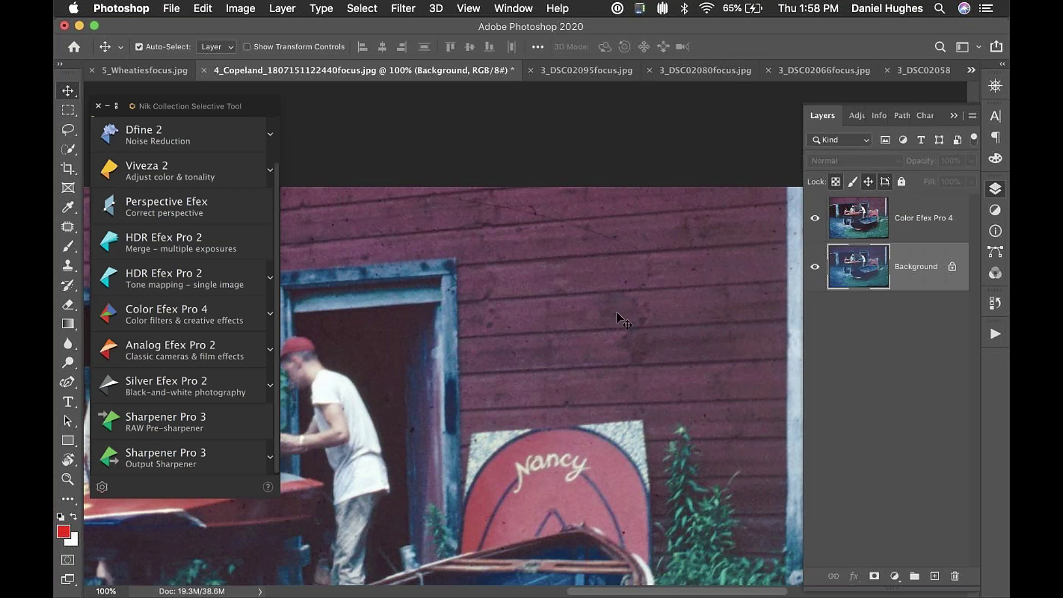
Step: Shift the Color Efex Pro 4 layer and undo the move
click(504, 372)
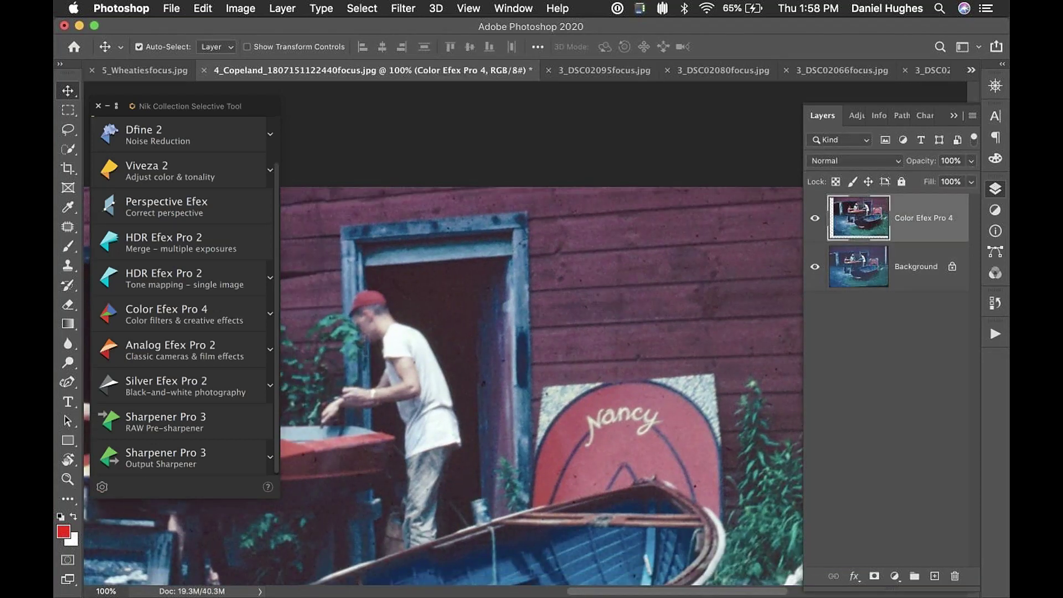
key(super+z)
key(super+h)
key(super+minus)
key(super+minus)
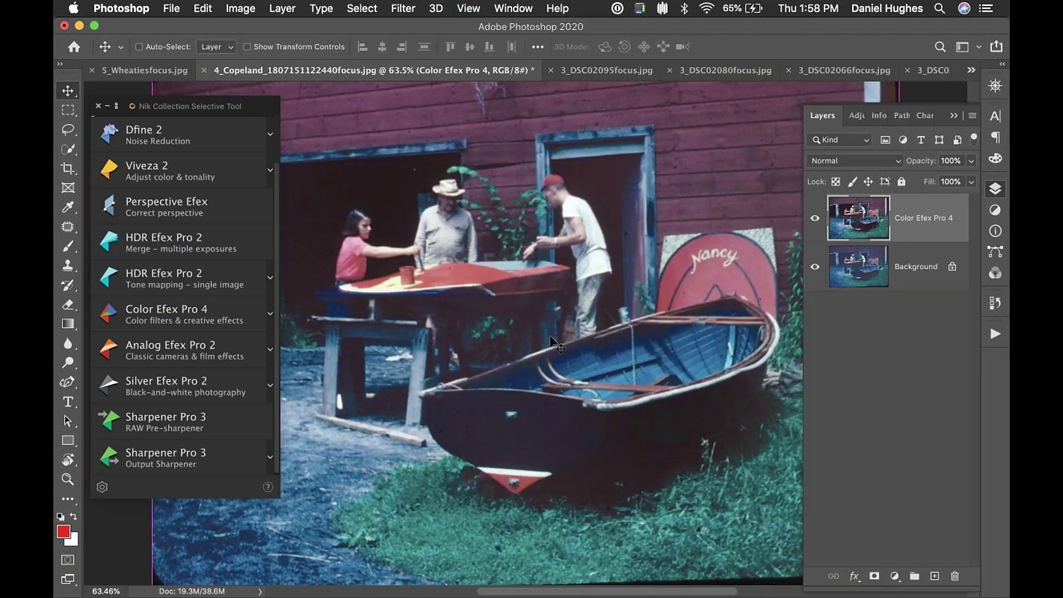